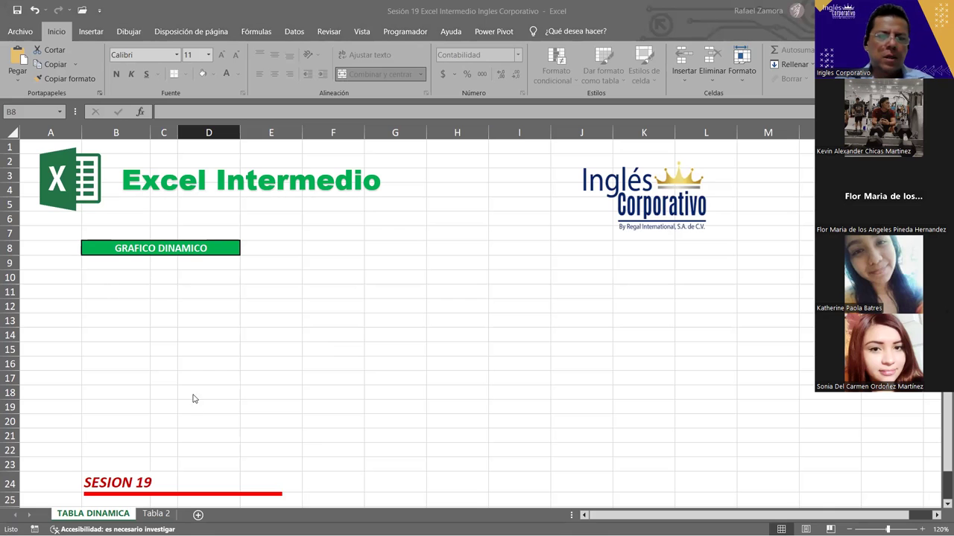
Step: Switch to the Tabla 2 sheet that holds the employee sales table
left_click(156, 515)
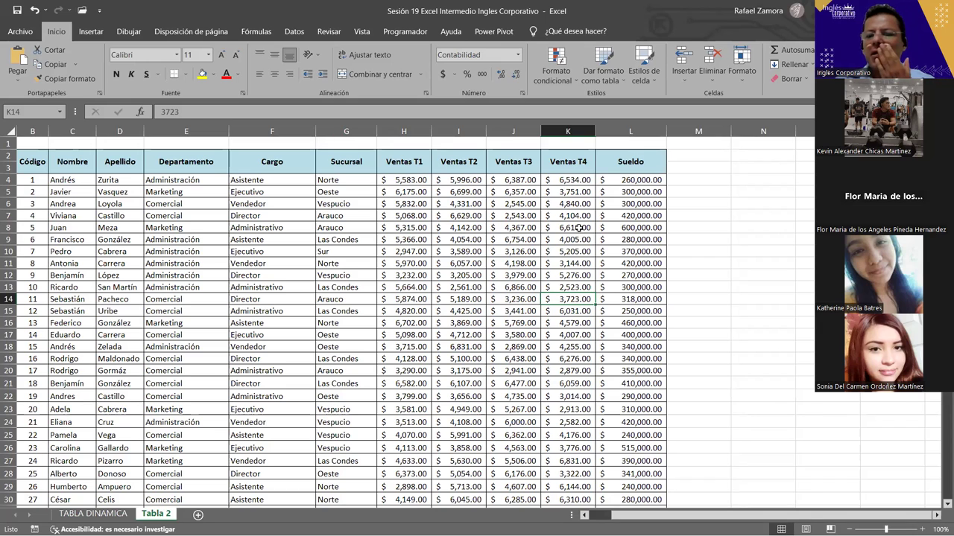
Step: Select a cell inside the sales table and start a new PivotTable from Insertar > Tabla dinámica
left_click(480, 226)
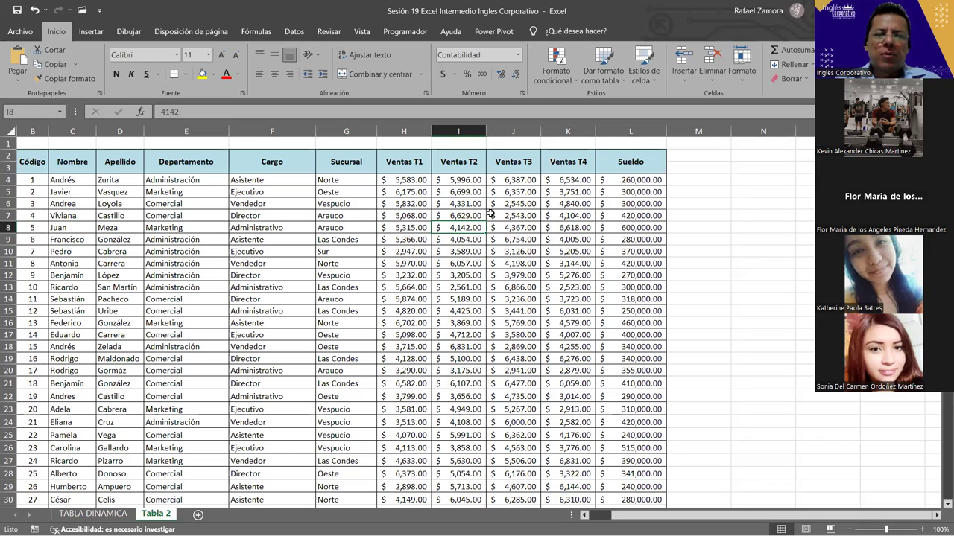
left_click(382, 315)
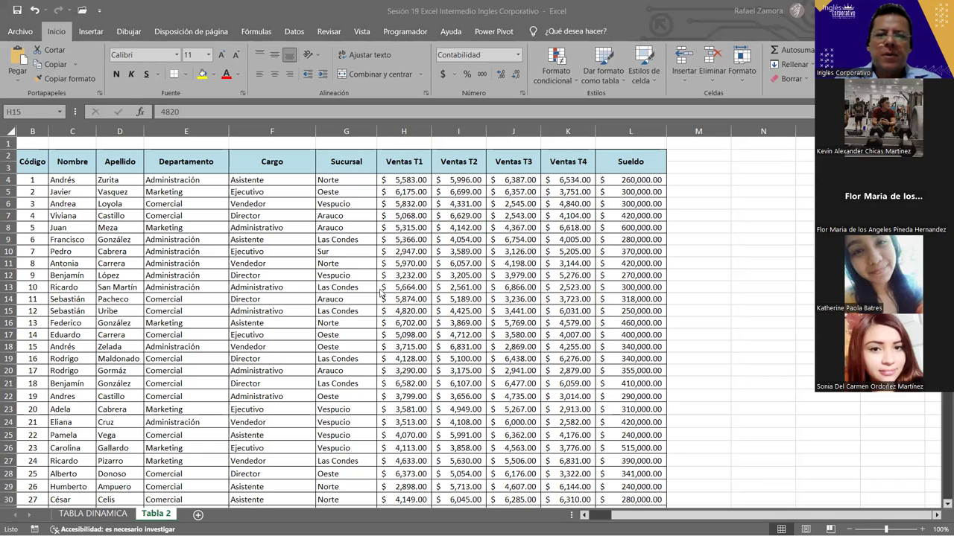
left_click(336, 250)
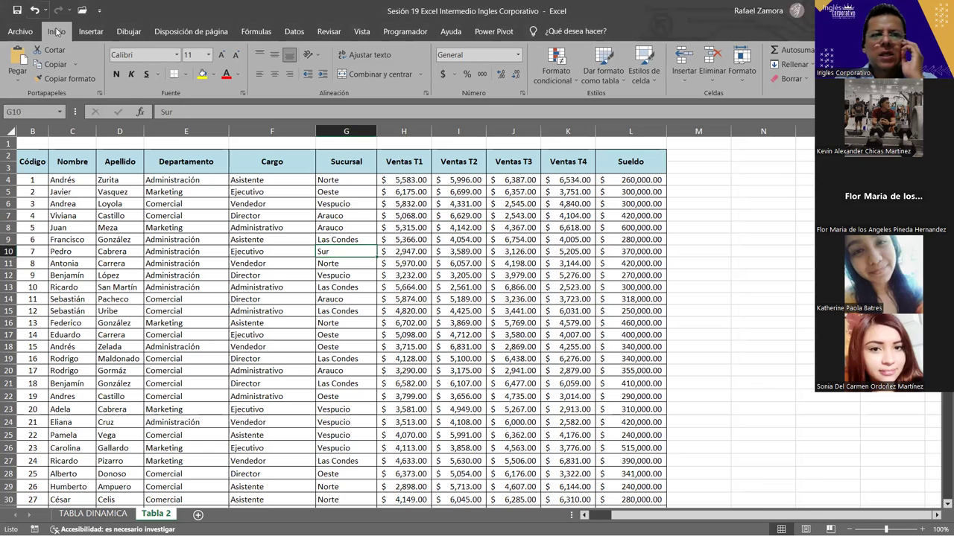
left_click(90, 33)
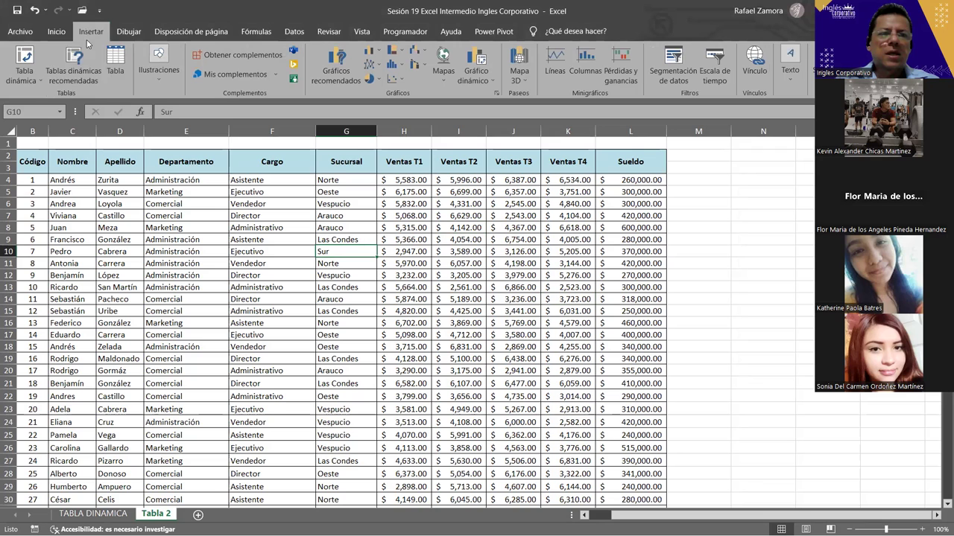
left_click(24, 60)
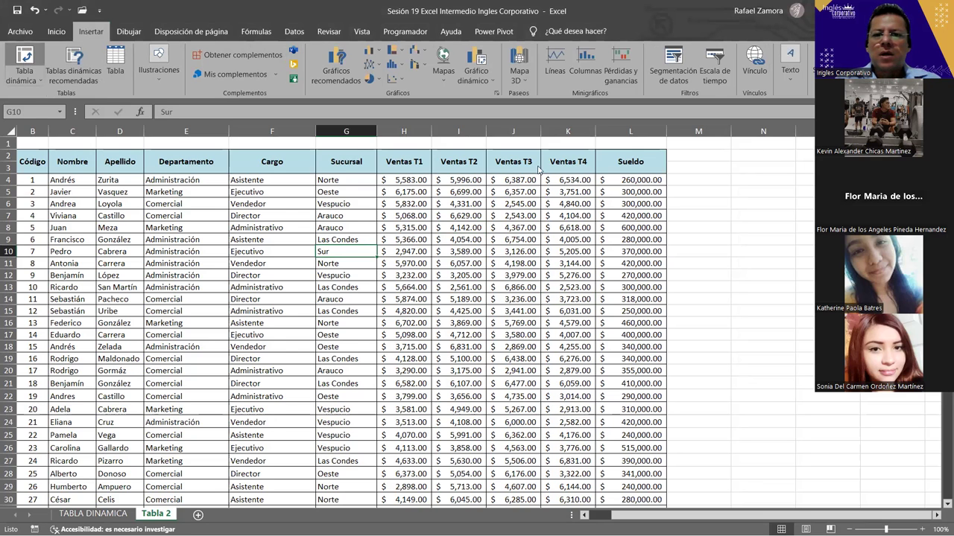
Step: Create the pivot table on new sheet Hoja1 with Departamento rows, Sucursal columns and Ventas T1 values
key("Return")
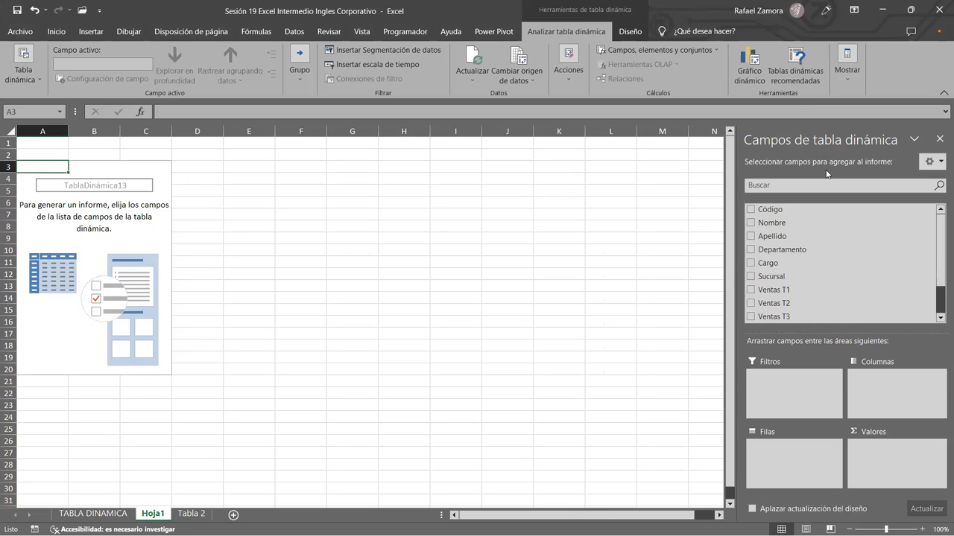
left_click(187, 513)
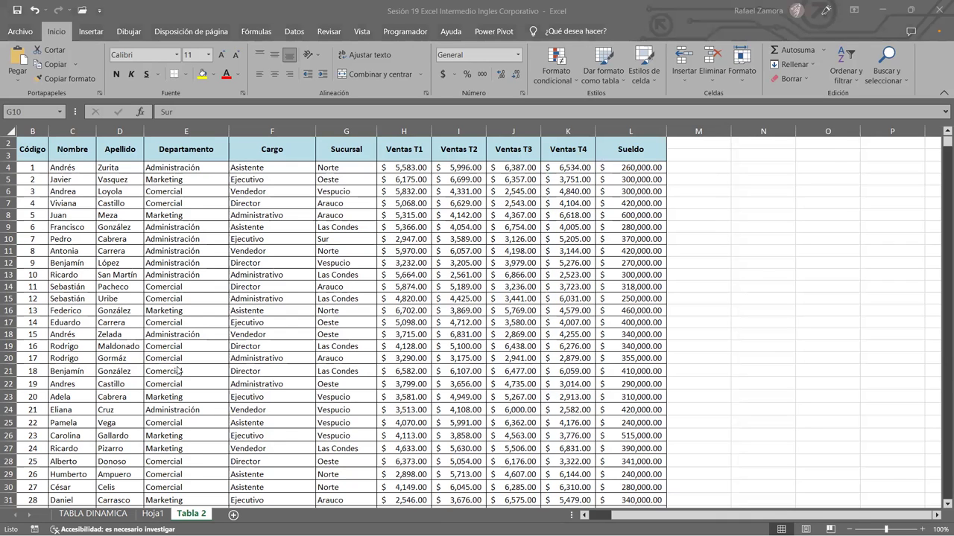
left_click(158, 515)
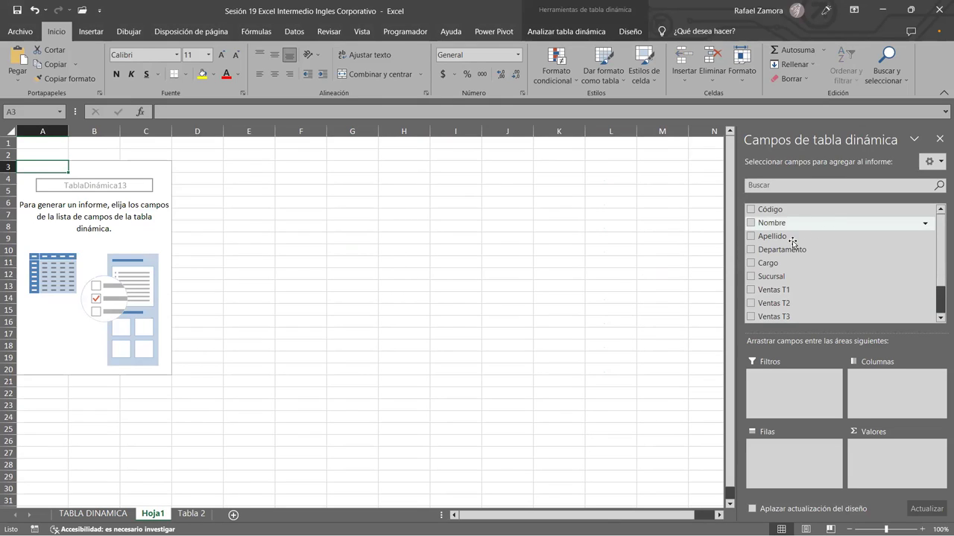
left_click_drag(798, 257, 812, 456)
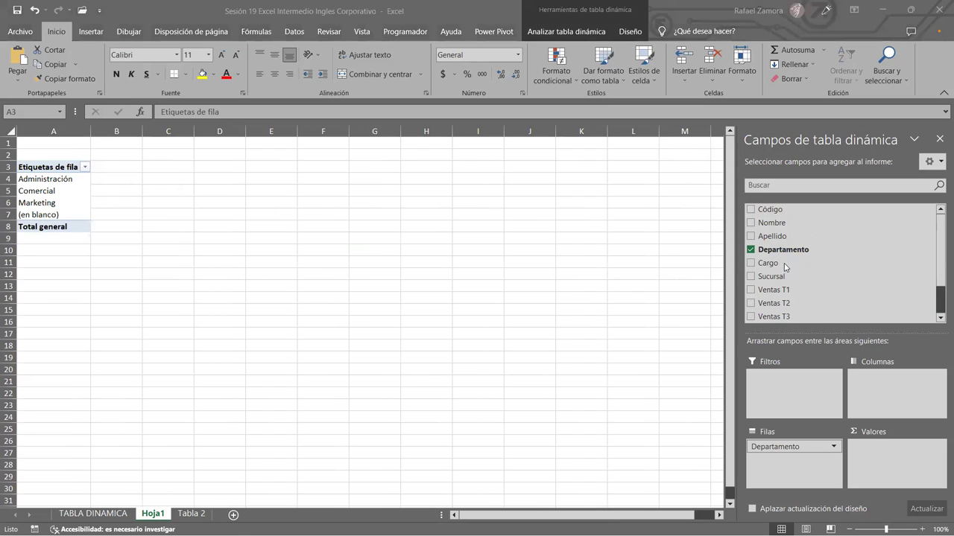
left_click_drag(784, 277, 905, 394)
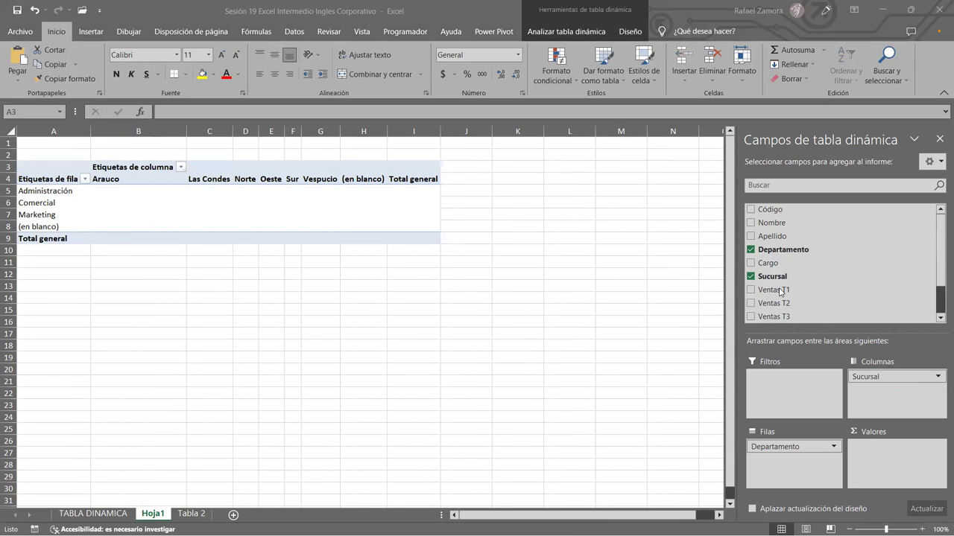
left_click_drag(773, 290, 891, 448)
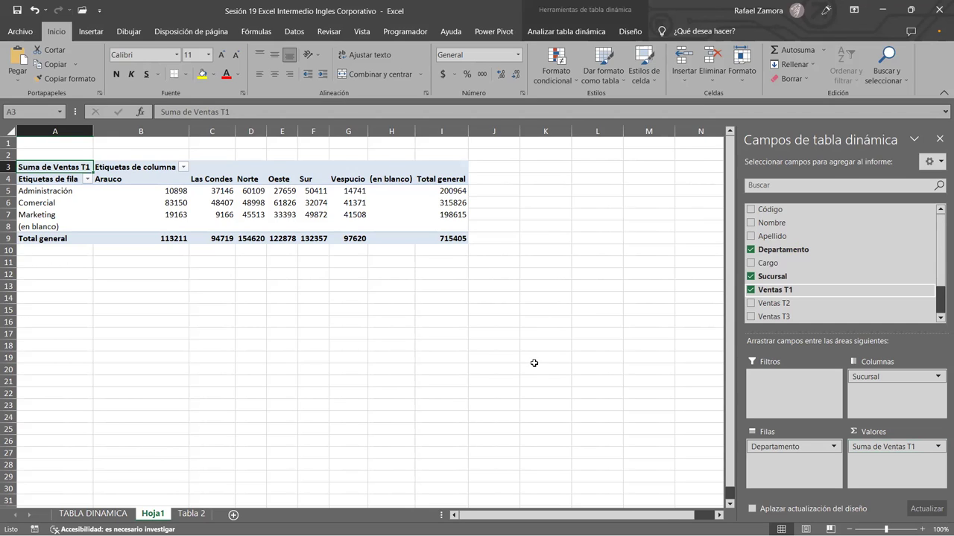
Step: Scroll through the Tabla 2 source data, then look at the Hoja1 pivot table again
left_click(190, 513)
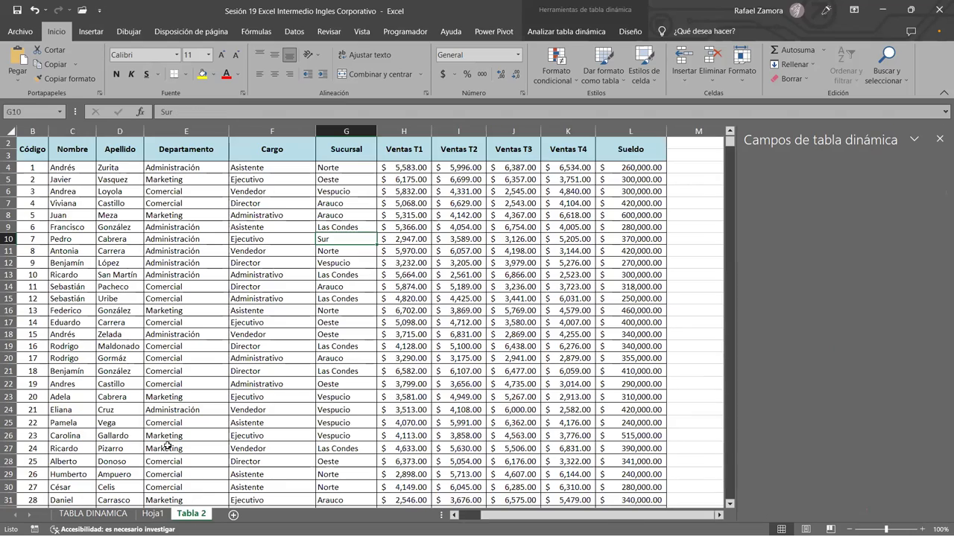
scroll(364, 314, "down", 9)
scroll(372, 313, "down", 8)
scroll(374, 313, "down", 20)
scroll(374, 313, "down", 7)
scroll(374, 313, "down", 1)
scroll(447, 313, "up", 7)
scroll(478, 312, "up", 5)
scroll(477, 312, "up", 5)
scroll(477, 313, "up", 10)
scroll(477, 311, "up", 11)
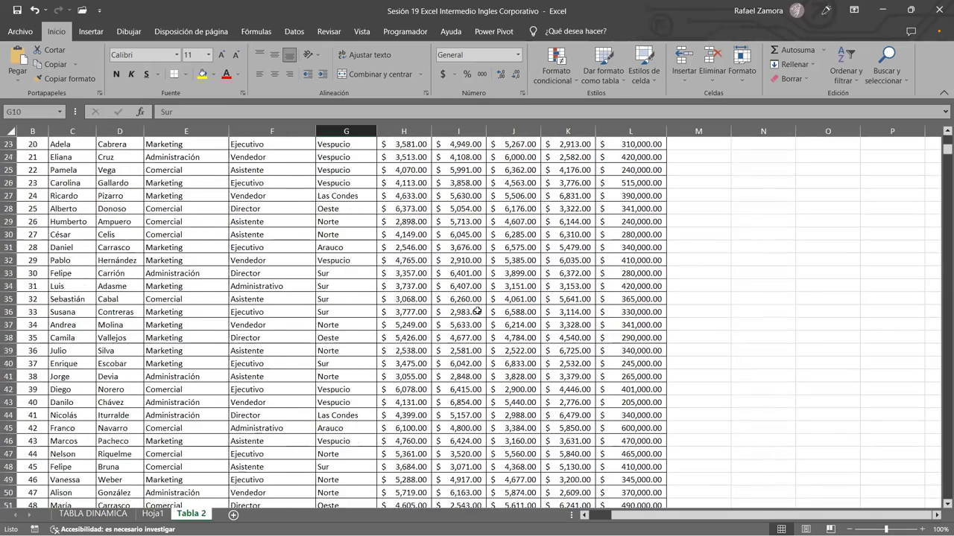
scroll(477, 310, "up", 6)
scroll(477, 310, "up", 2)
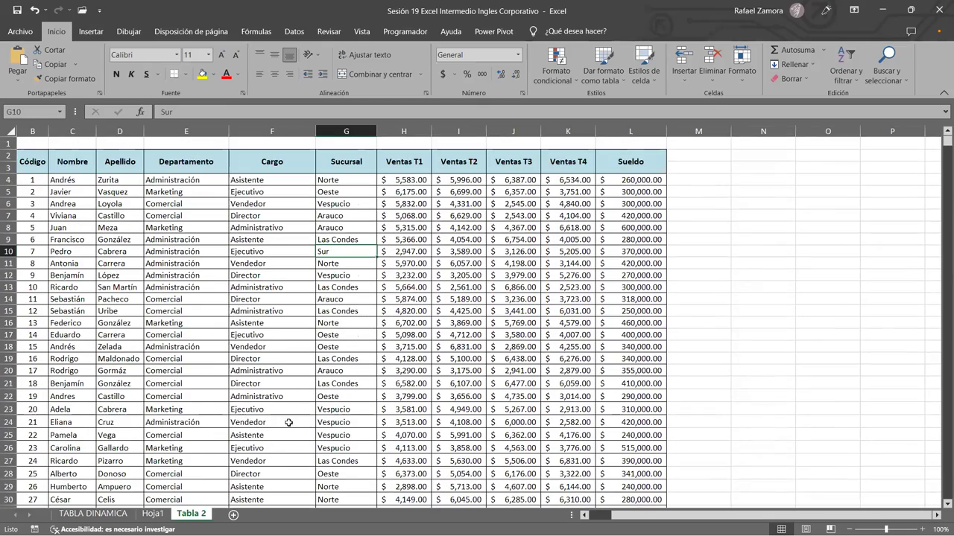
left_click(157, 517)
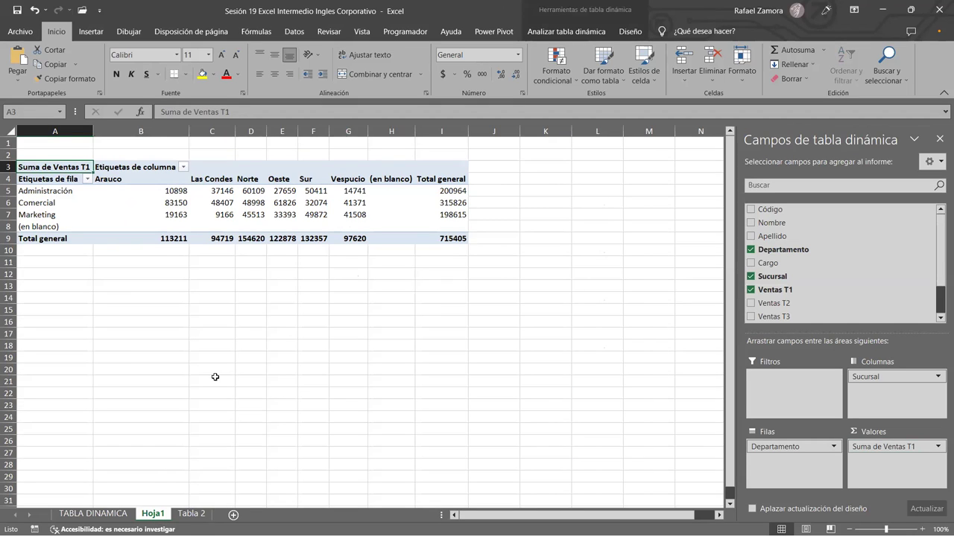
Step: Start a second PivotTable from Tabla 2, cancel it, and return to Hoja1
left_click(191, 513)
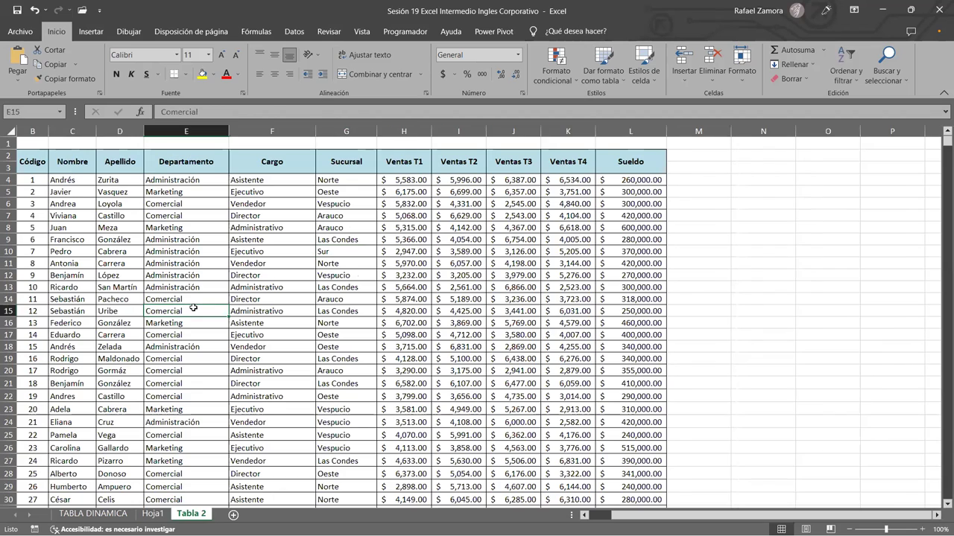
left_click(88, 32)
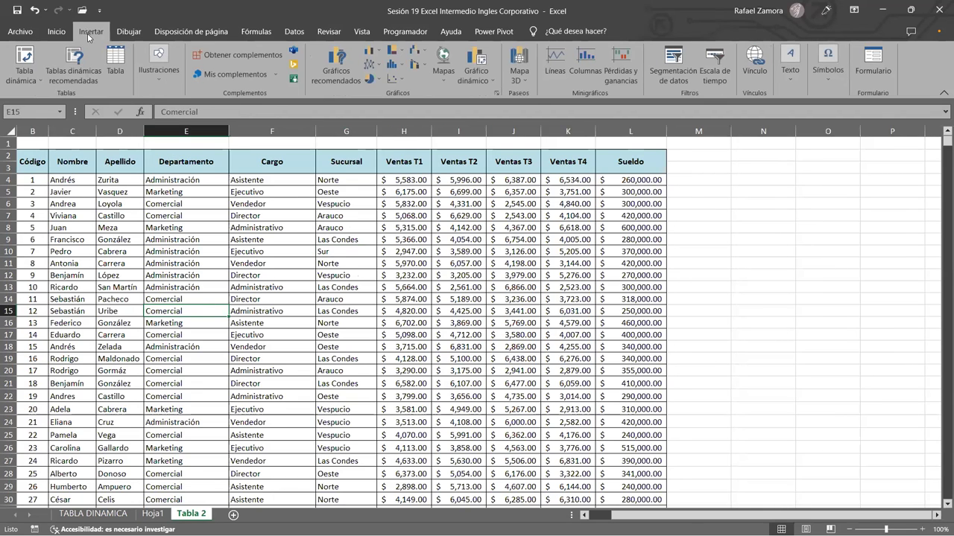
left_click(17, 60)
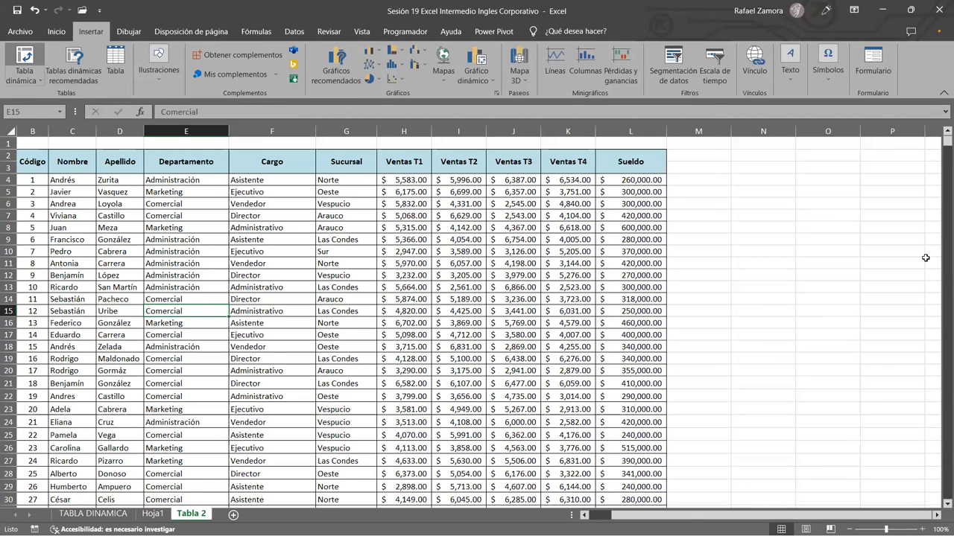
scroll(926, 258, "down", 10)
scroll(936, 292, "down", 10)
scroll(935, 288, "down", 8)
scroll(935, 289, "down", 6)
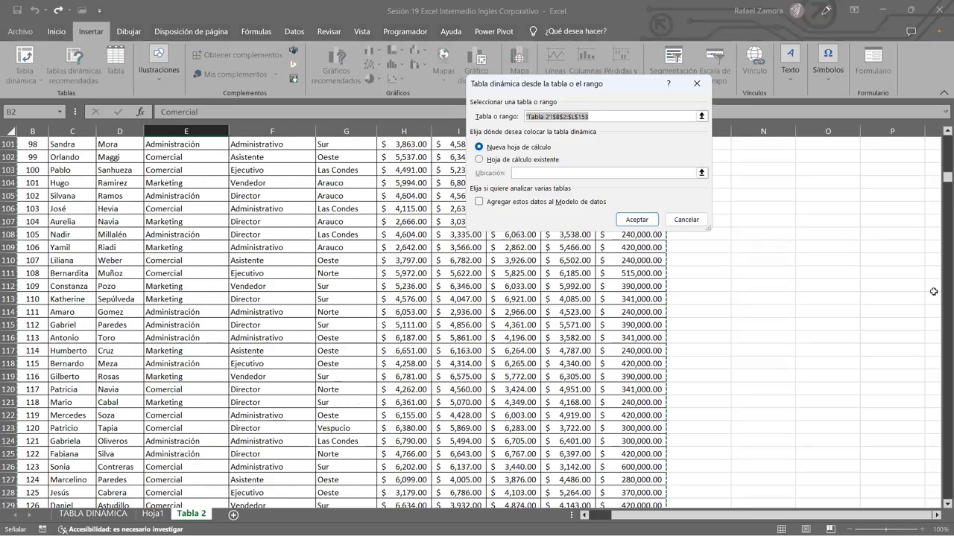
scroll(933, 291, "down", 13)
scroll(932, 293, "down", 1)
scroll(932, 293, "up", 7)
scroll(932, 293, "up", 13)
scroll(932, 293, "up", 12)
scroll(932, 292, "up", 5)
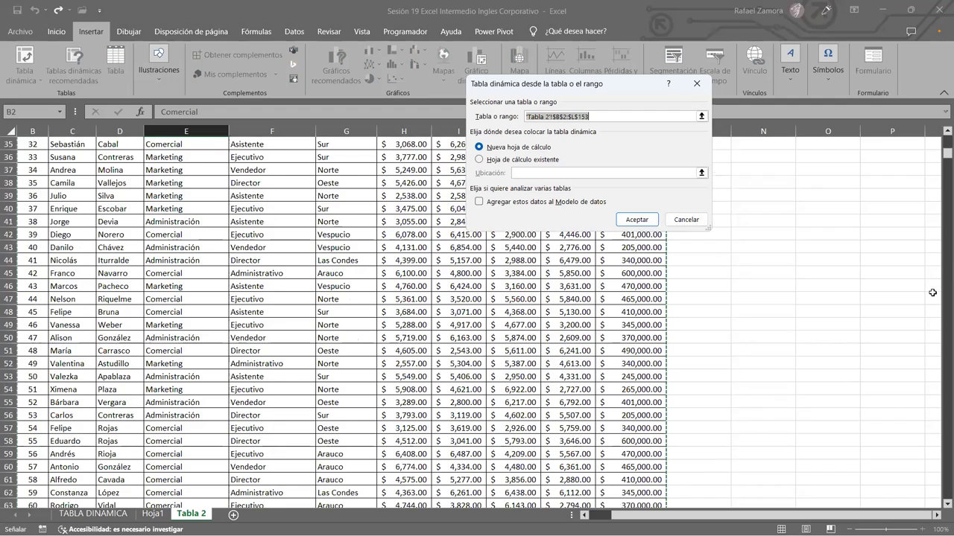
scroll(932, 292, "up", 10)
left_click(686, 220)
left_click(699, 225)
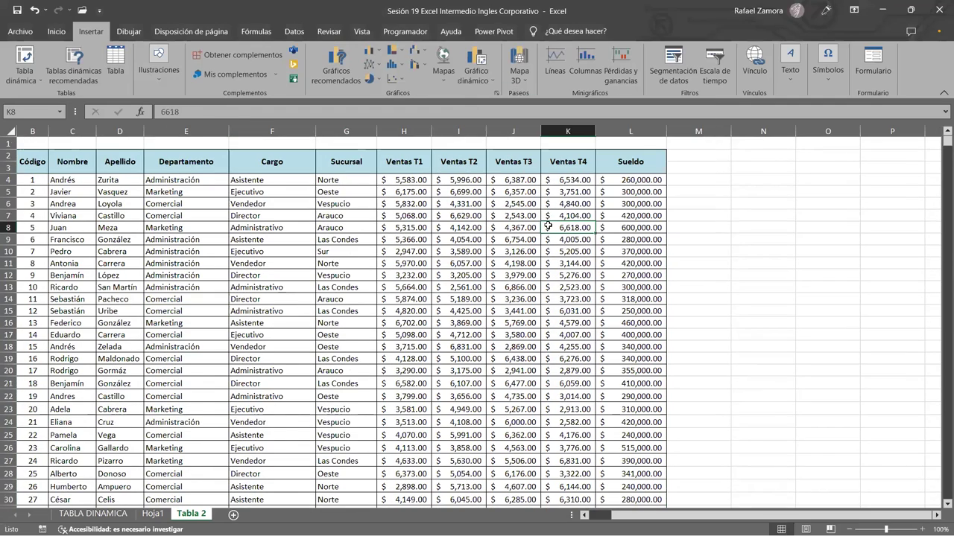
left_click(444, 225)
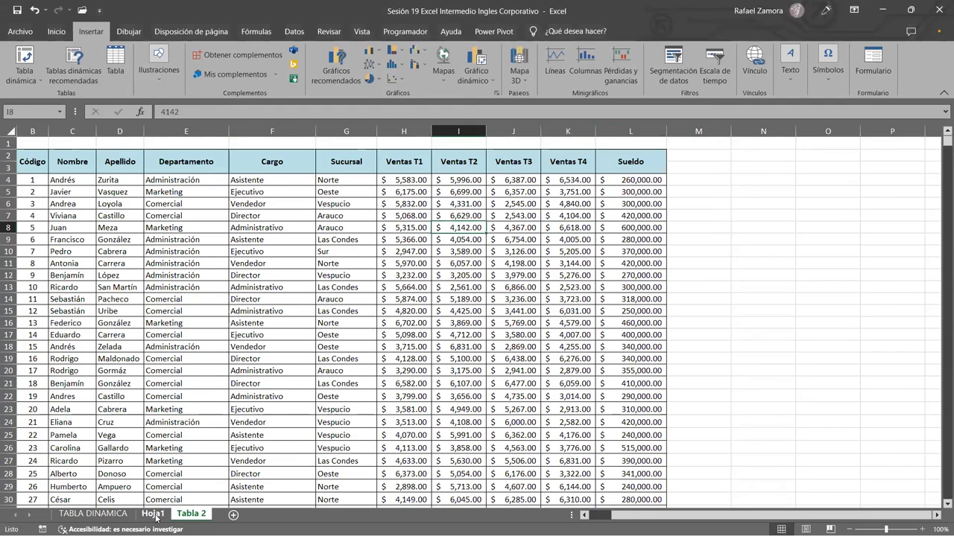
left_click(152, 514)
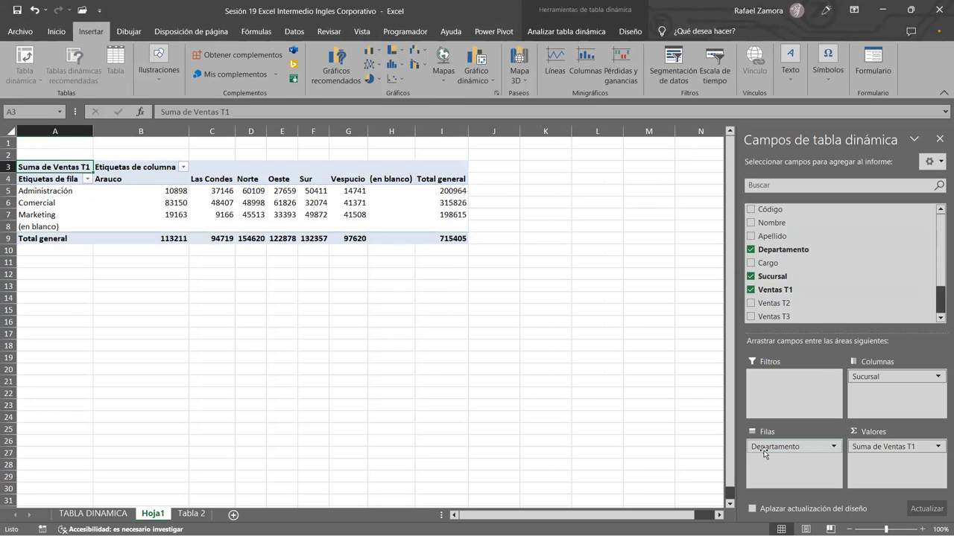
Step: Drop Departamento from Filas and move Sucursal into Filas, so Ventas T1 is listed per branch
left_click_drag(764, 453, 864, 309)
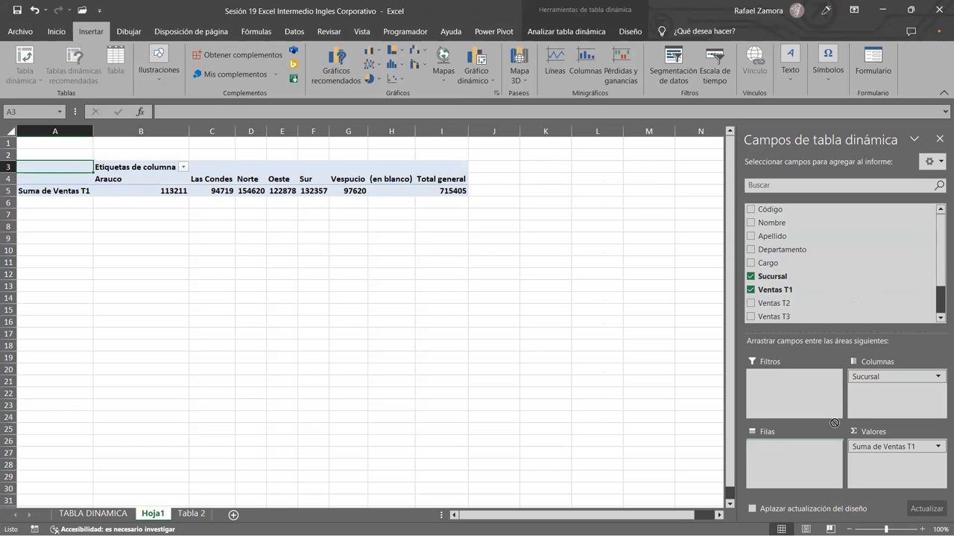
left_click_drag(834, 423, 812, 447)
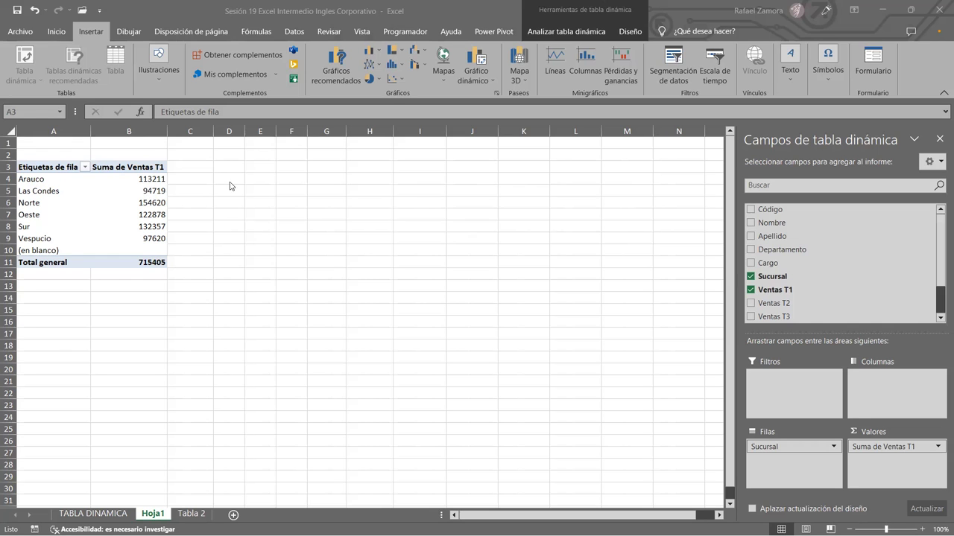
left_click(258, 263)
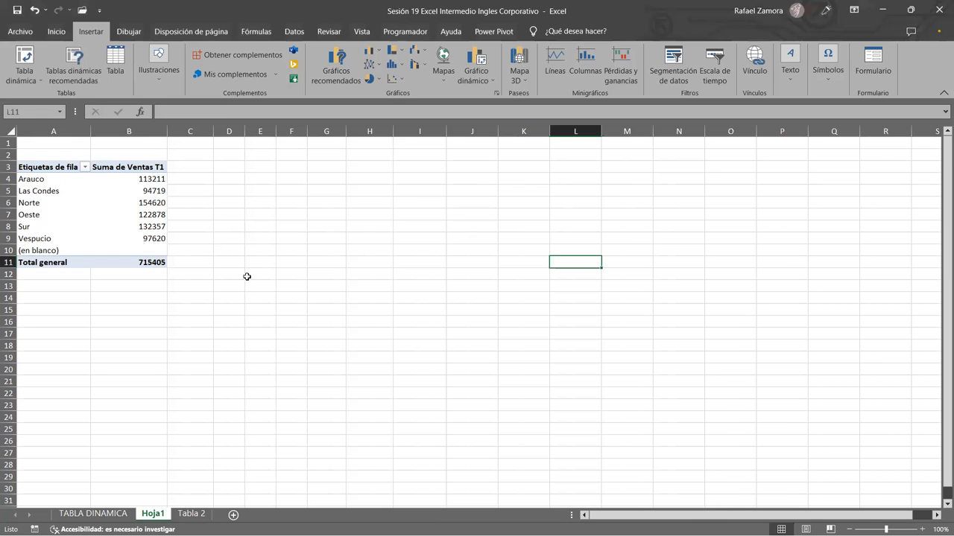
left_click(144, 214)
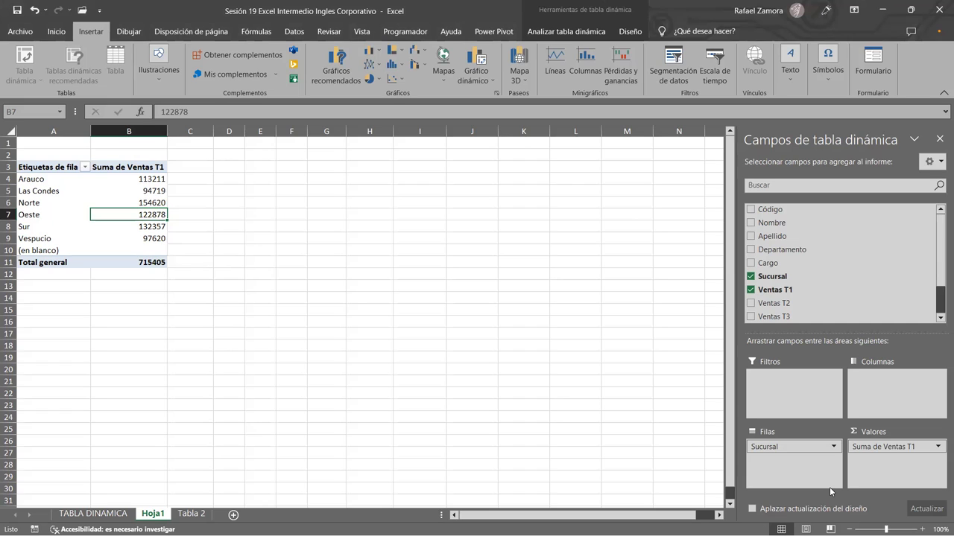
Step: Format the pivot's Ventas T1 sums as Contabilidad with $ and two decimals, totalling $715,405.00
left_click(147, 193)
right_click(147, 193)
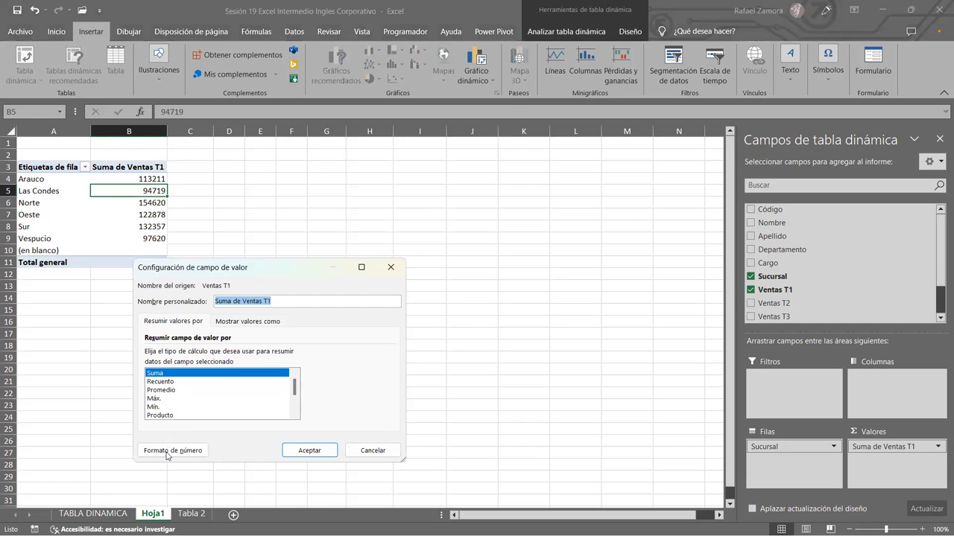
left_click(169, 451)
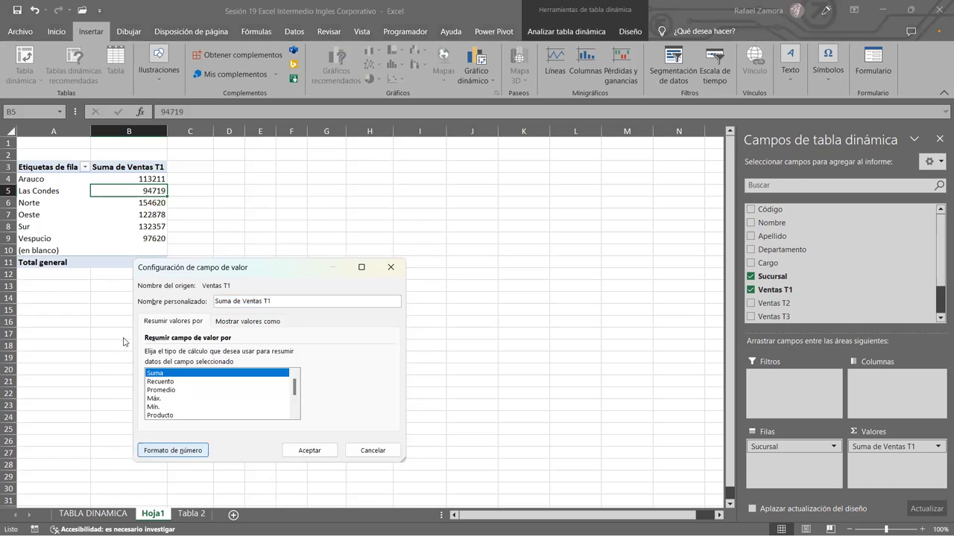
left_click(132, 289)
key("Return")
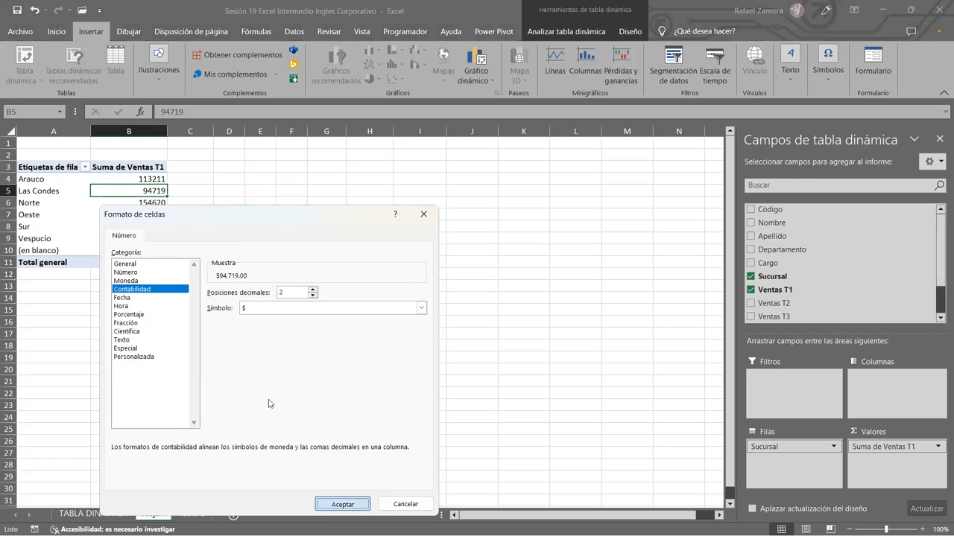
left_click(310, 450)
left_click(291, 404)
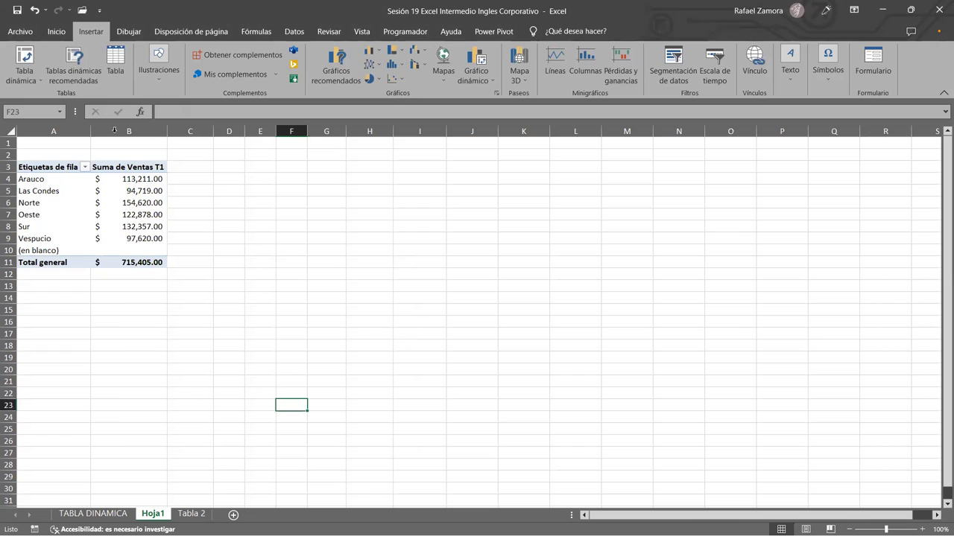
left_click(83, 193)
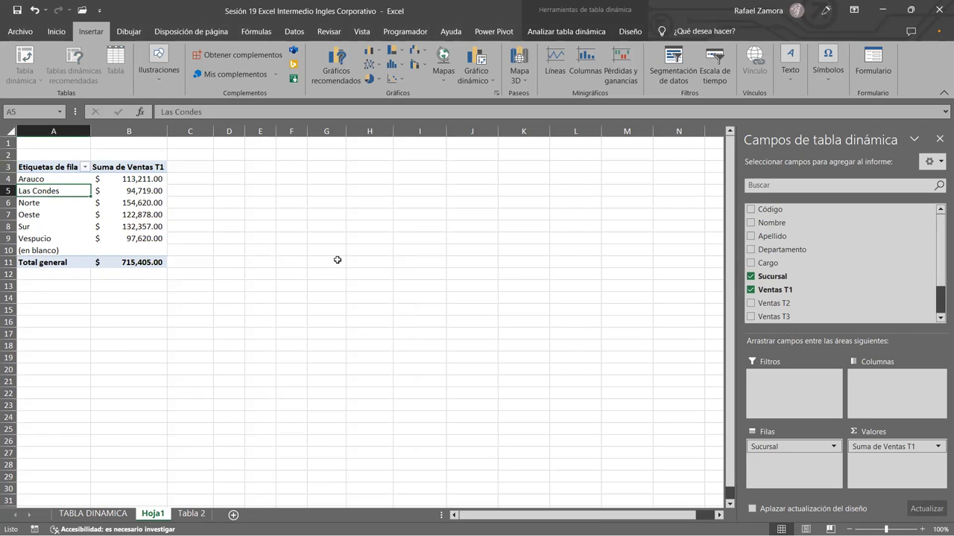
Step: Select a Ventas T1 value cell and start a Gráfico dinámico from Analizar tabla dinámica
left_click(132, 213)
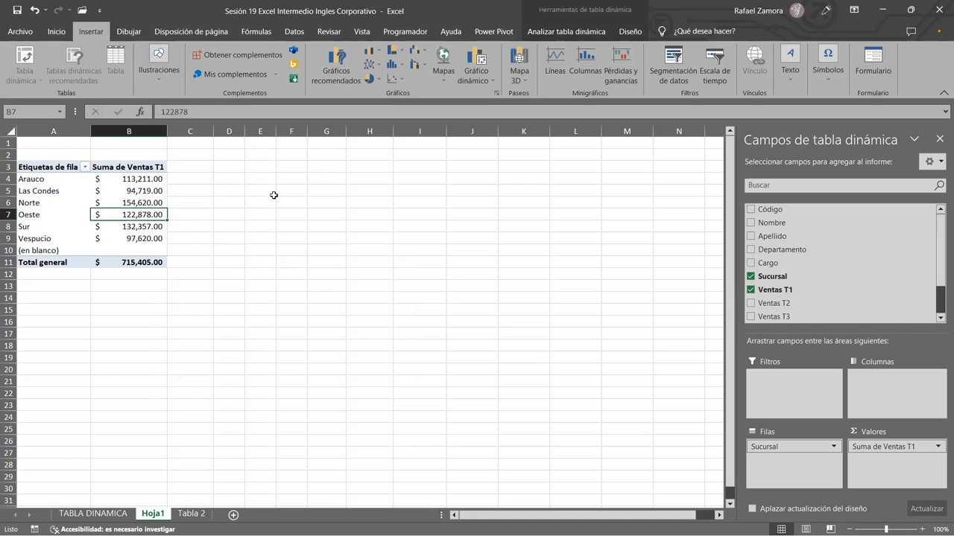
left_click(124, 200)
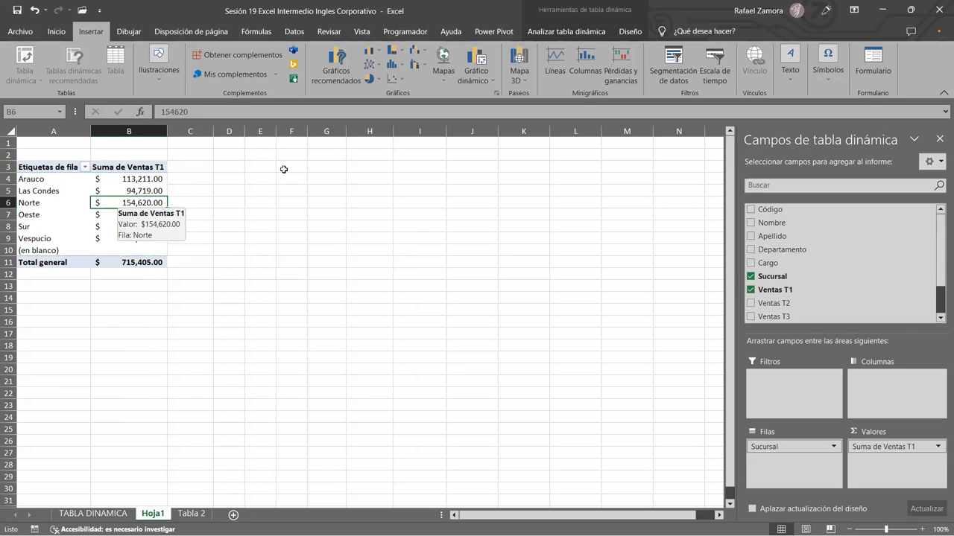
left_click(567, 32)
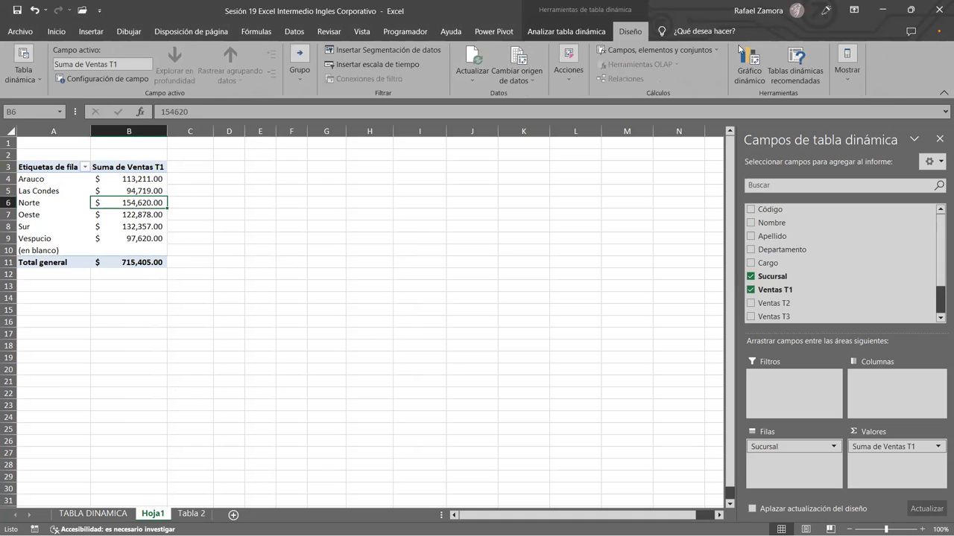
scroll(738, 67, "up", 1)
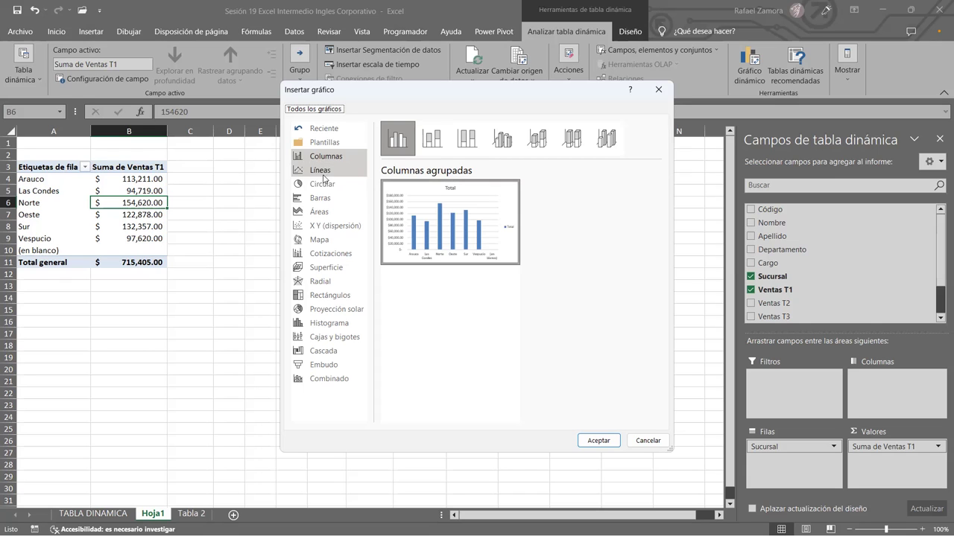
Step: Compare chart types, then insert a 3D clustered column (Columna agrupada 3D) pivot chart
left_click(328, 171)
key("Down")
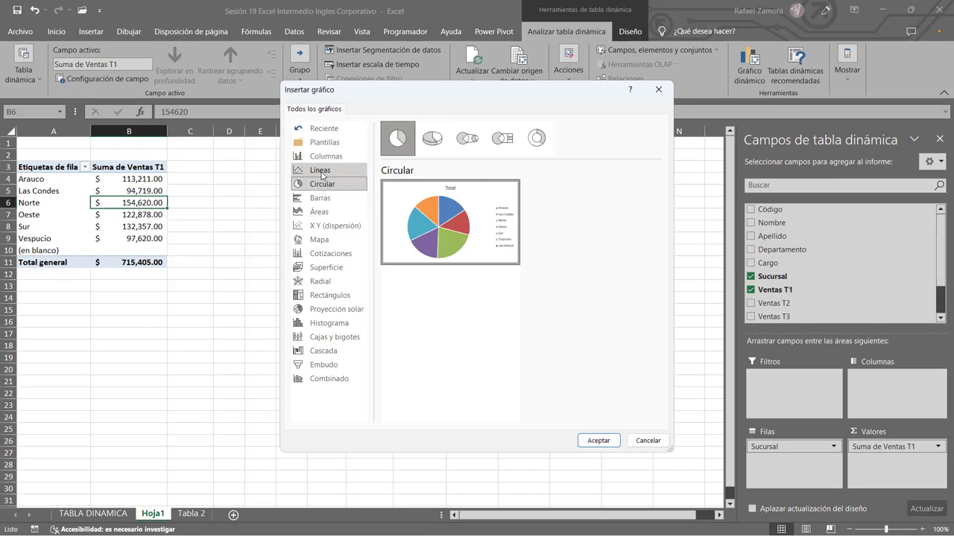
left_click(326, 198)
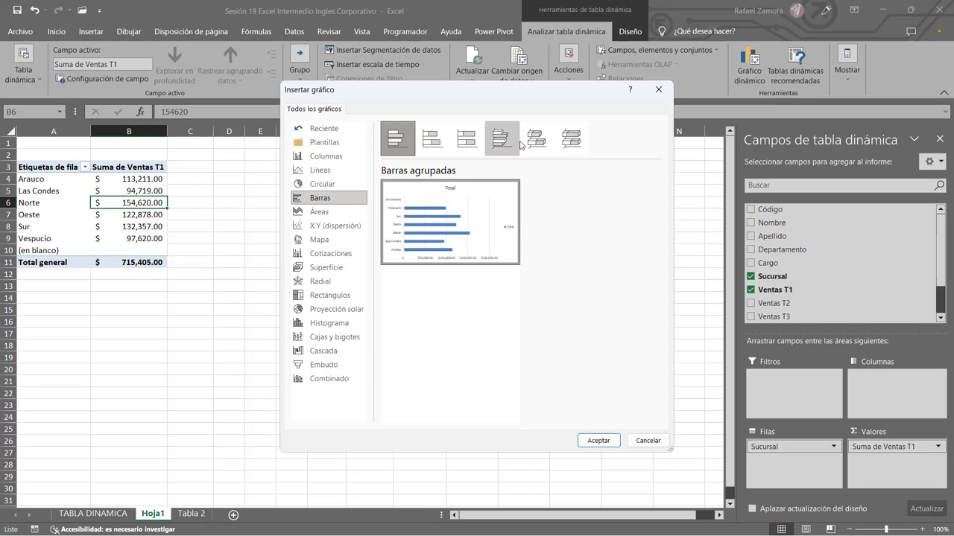
left_click(317, 156)
left_click(468, 138)
left_click(504, 141)
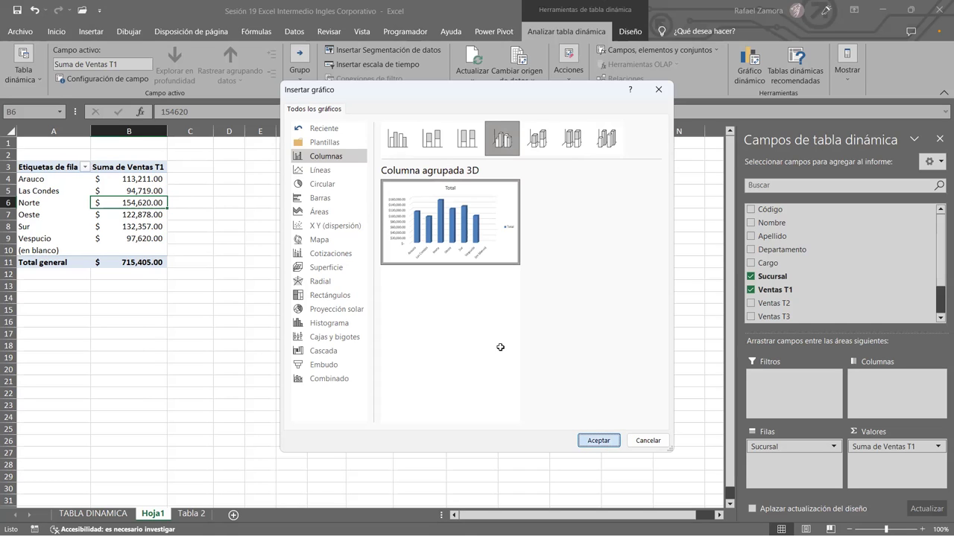
double_click(478, 236)
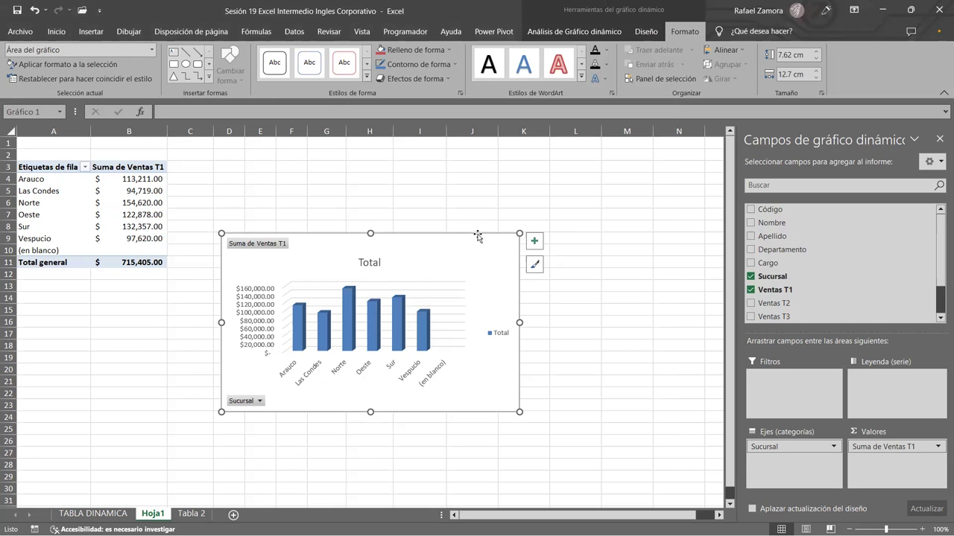
Step: Drag the pivot chart up beside the pivot table, near cell D3
left_click_drag(478, 233, 473, 159)
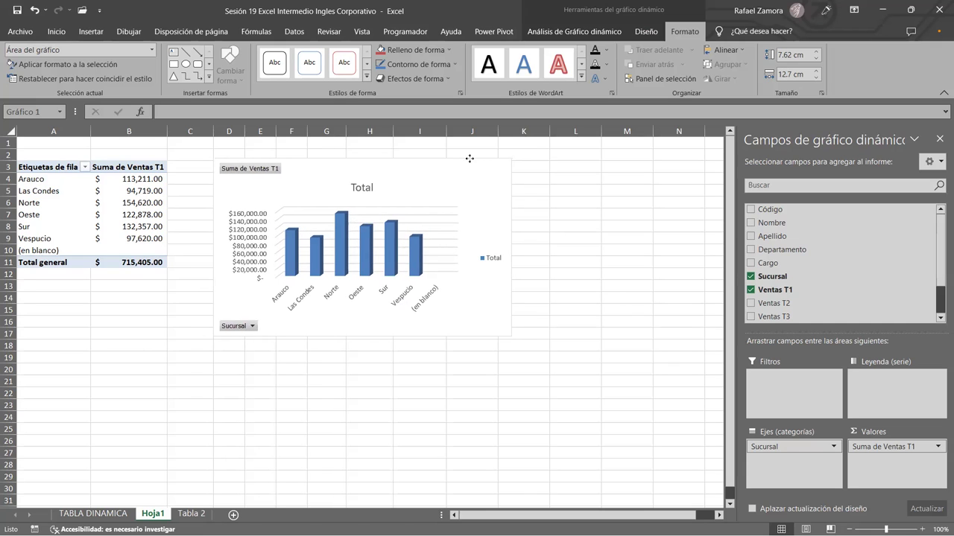
left_click_drag(473, 159, 473, 158)
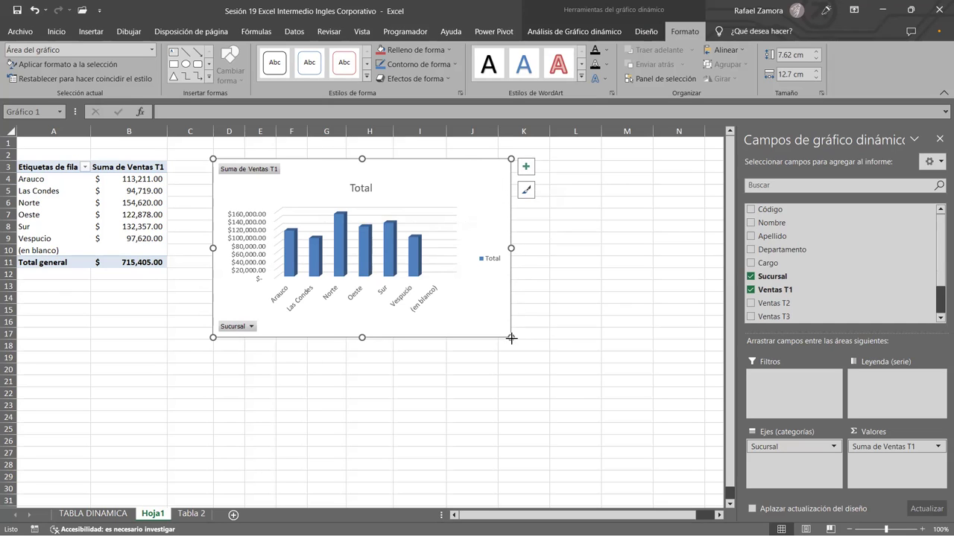
Step: Resize the pivot chart through several trial sizes to a final 7.85 cm tall by 13.08 cm wide
left_click_drag(511, 339, 496, 288)
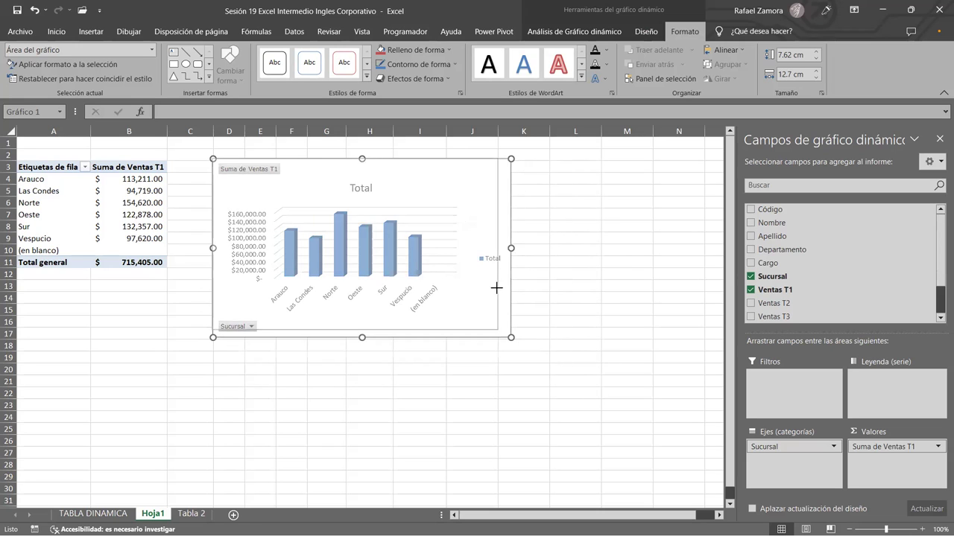
left_click_drag(499, 243, 632, 258)
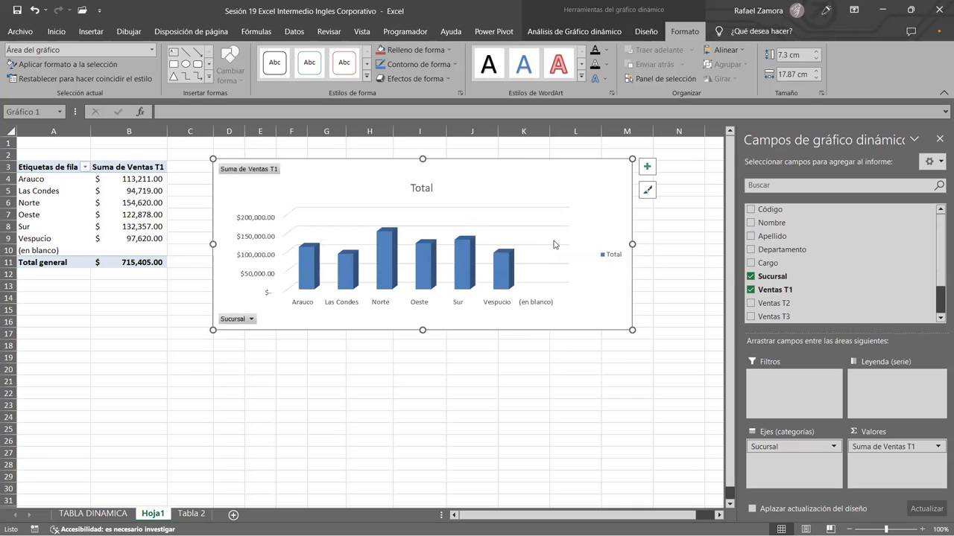
key("ctrl+z")
left_click_drag(355, 330, 356, 443)
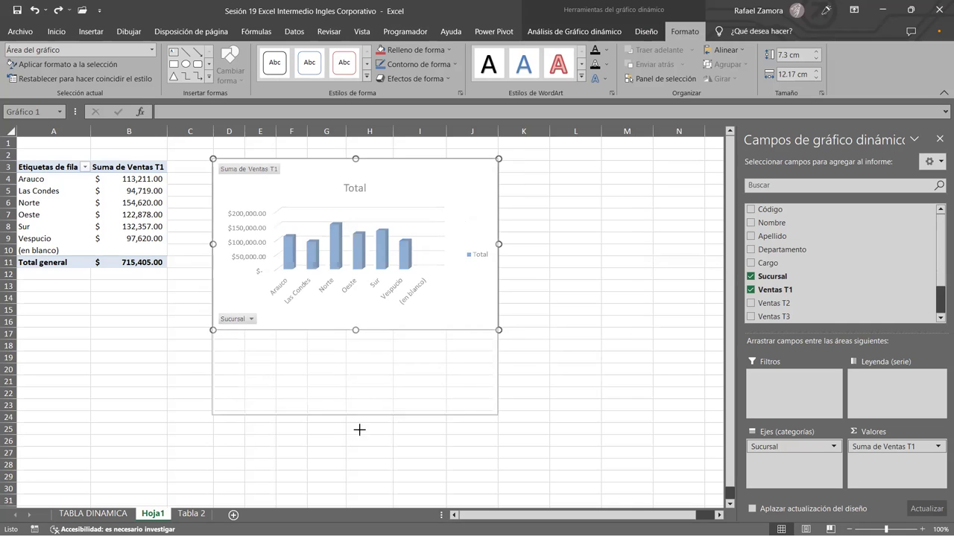
key("ctrl+z")
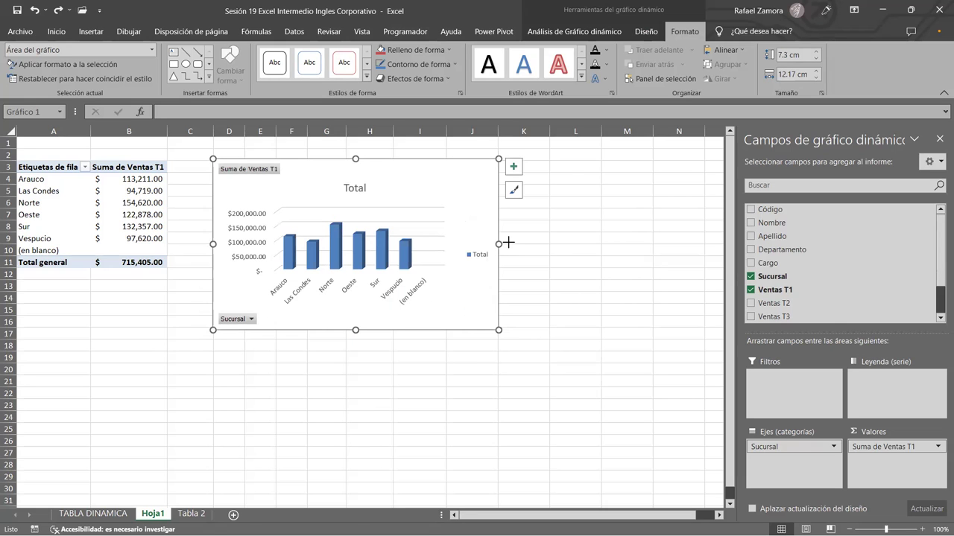
left_click_drag(498, 243, 565, 244)
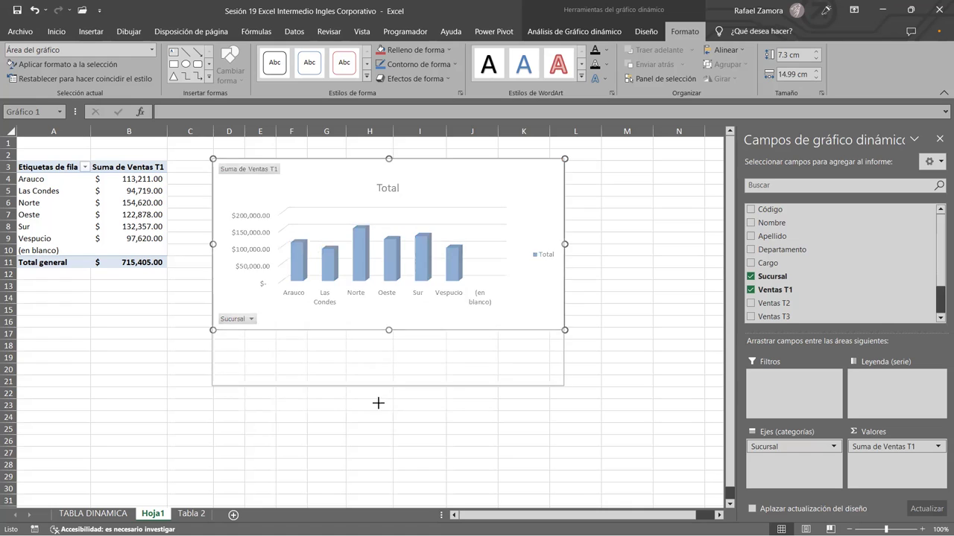
left_click_drag(387, 330, 388, 404)
left_click_drag(572, 279, 626, 280)
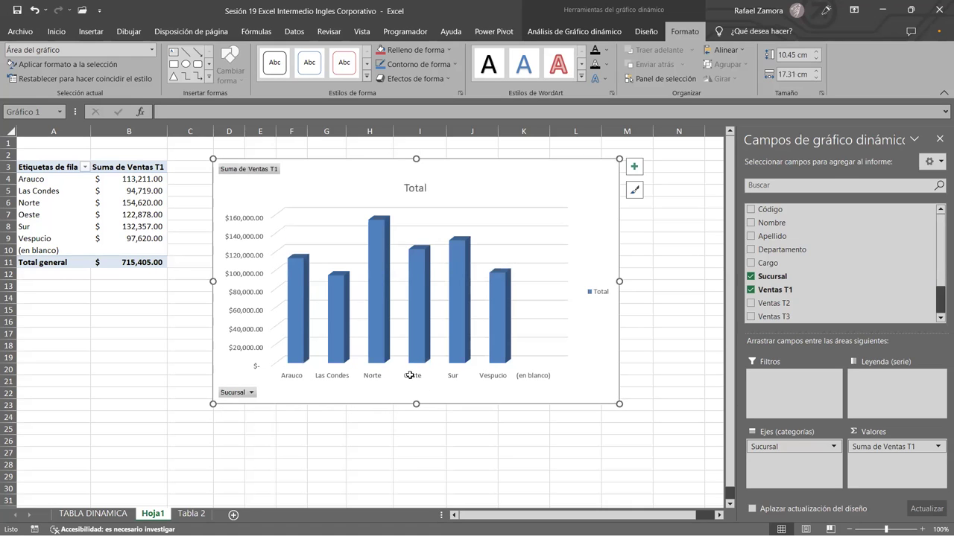
key("ctrl+z")
key("ctrl+z")
key("ctrl+z")
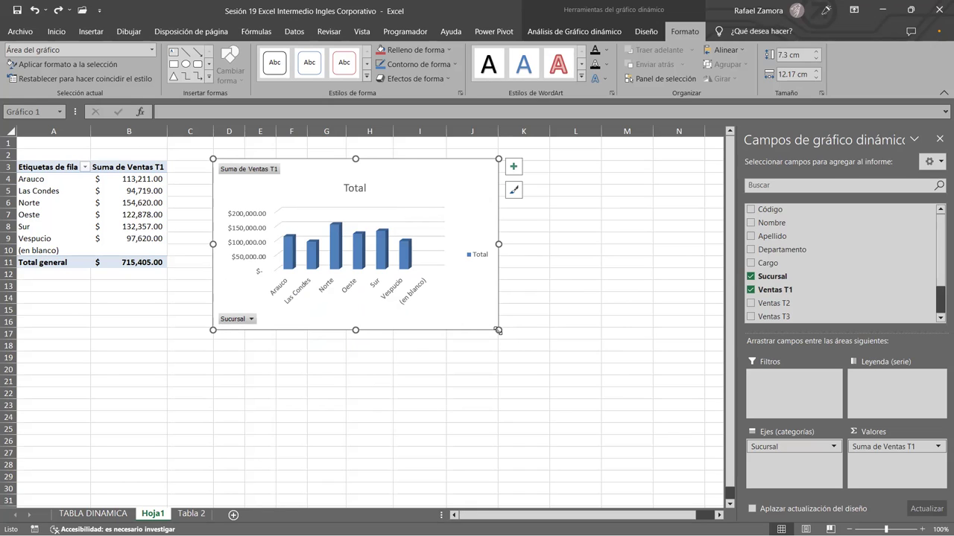
left_click_drag(499, 330, 669, 441)
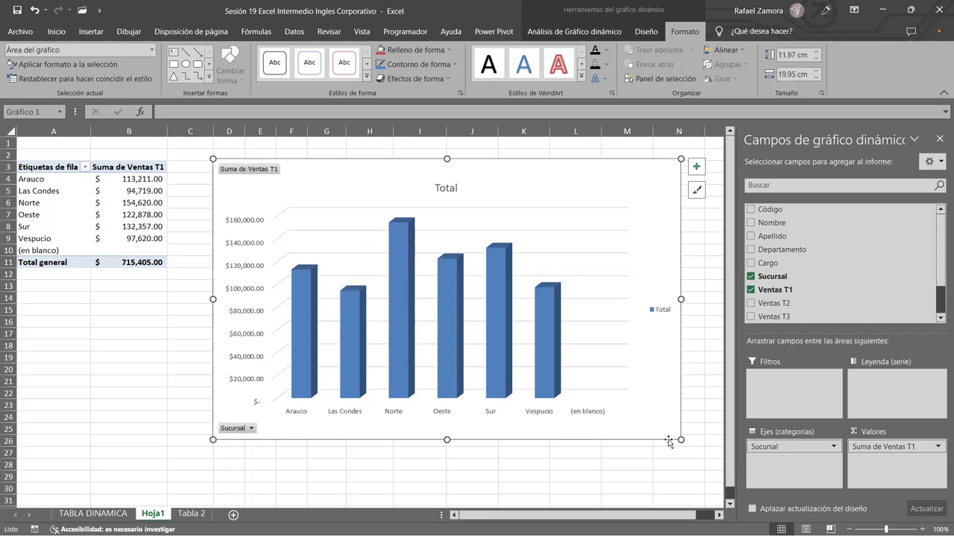
left_click_drag(668, 441, 518, 287)
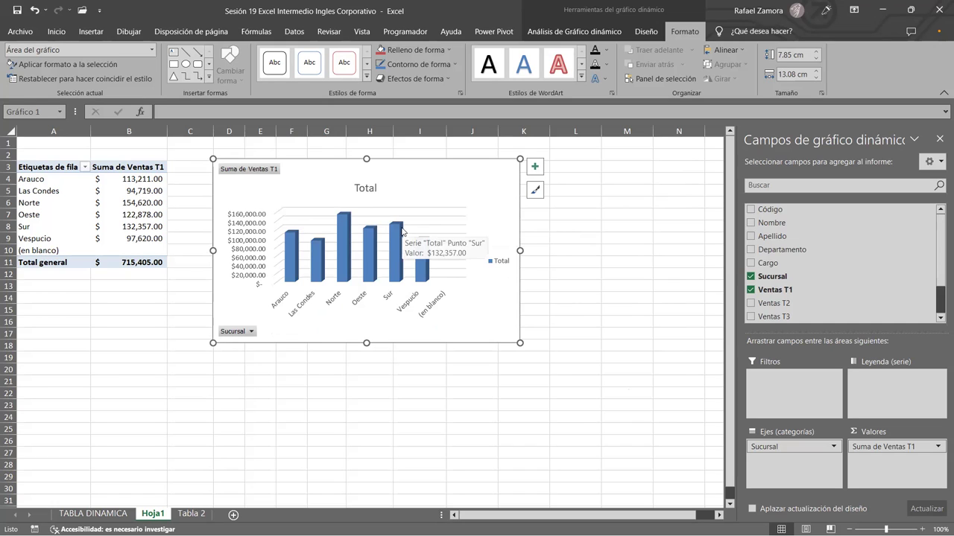
left_click(400, 239)
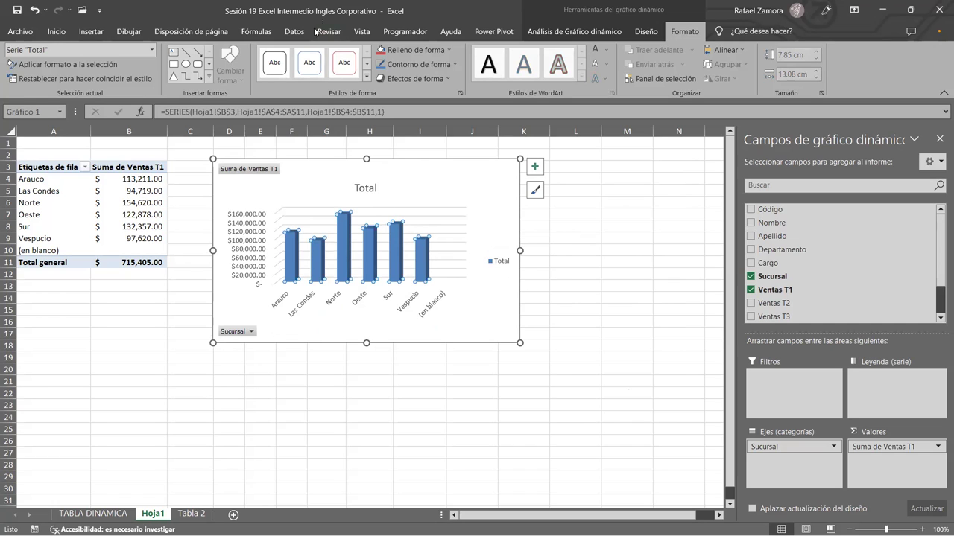
left_click(655, 32)
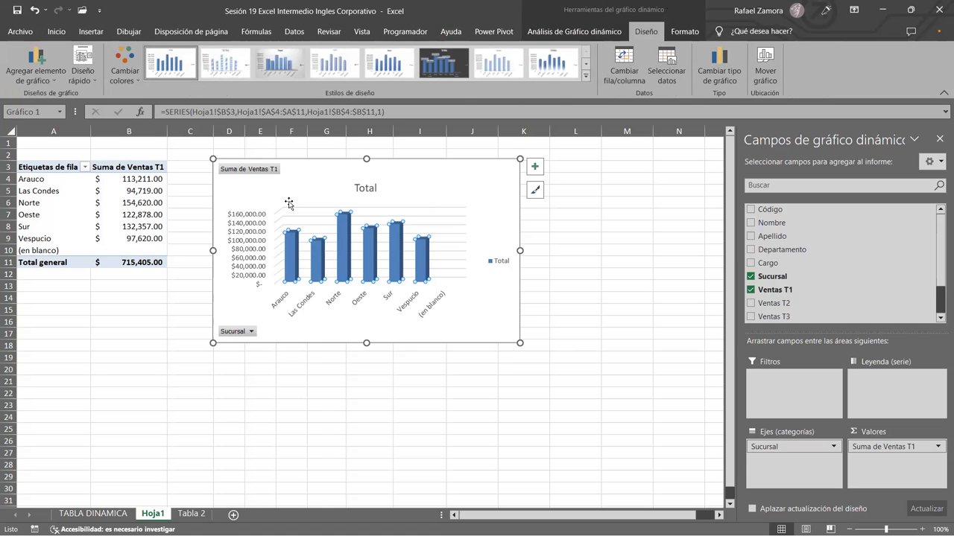
left_click(124, 71)
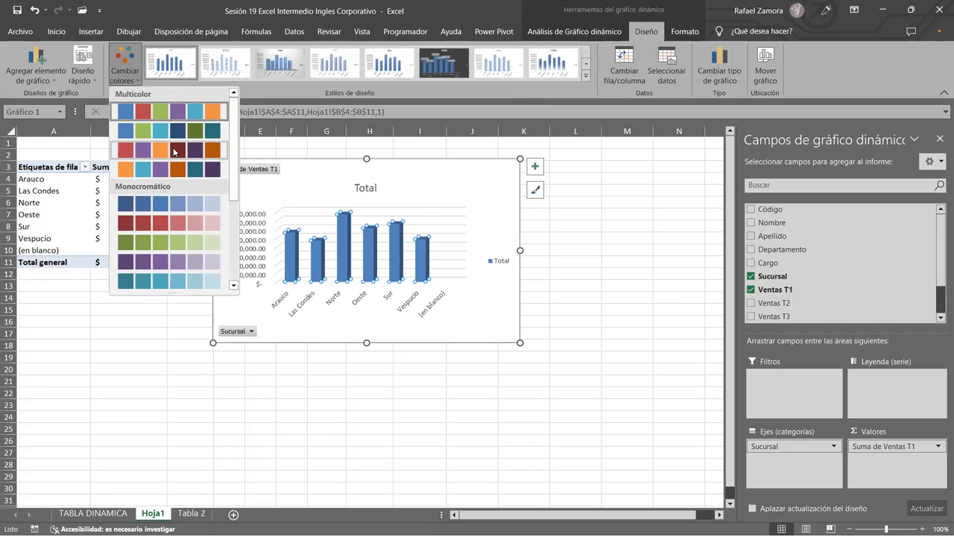
left_click(585, 76)
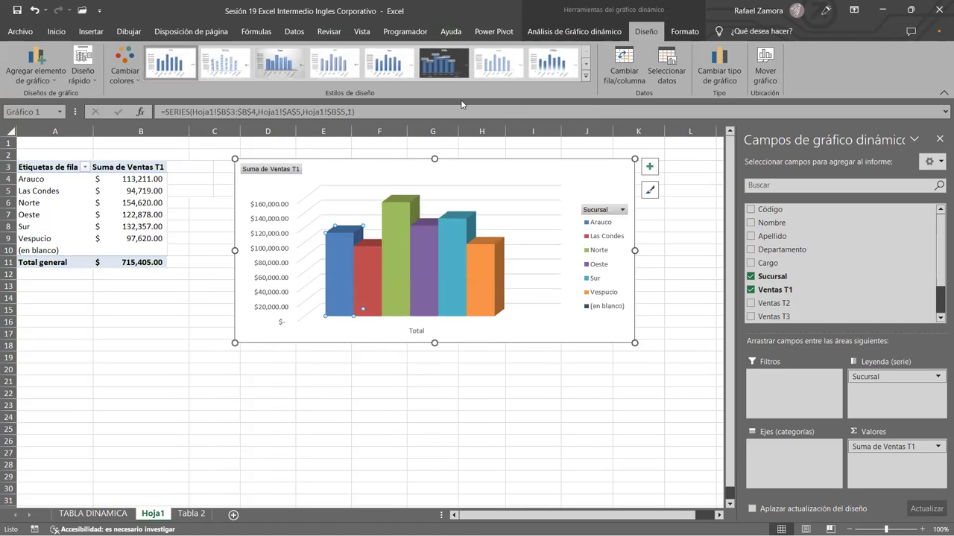
key("ctrl+z")
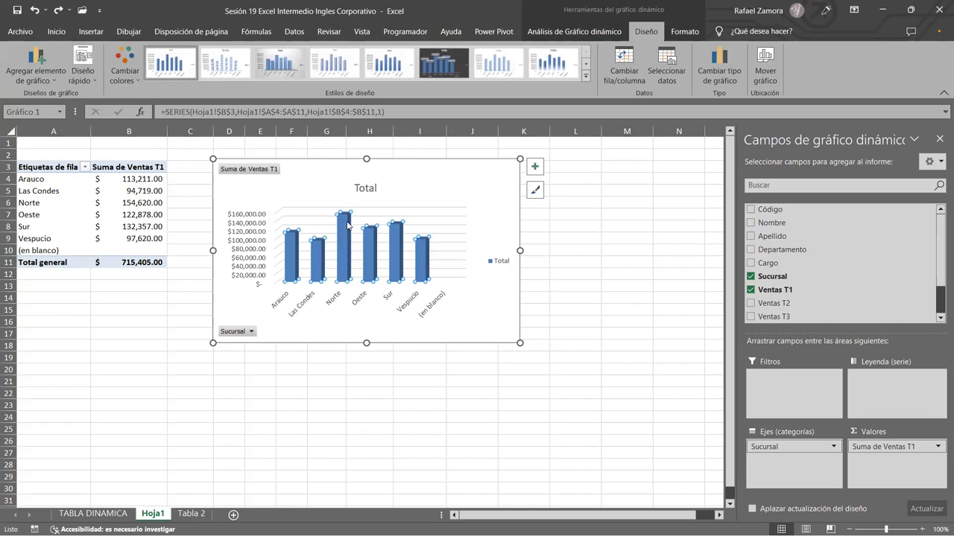
mouse_move(343, 246)
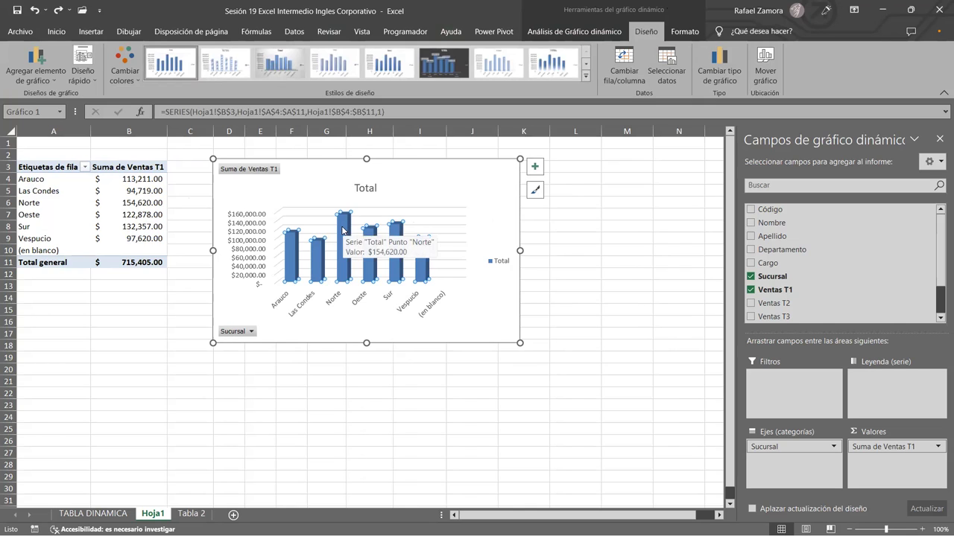
left_click(342, 230)
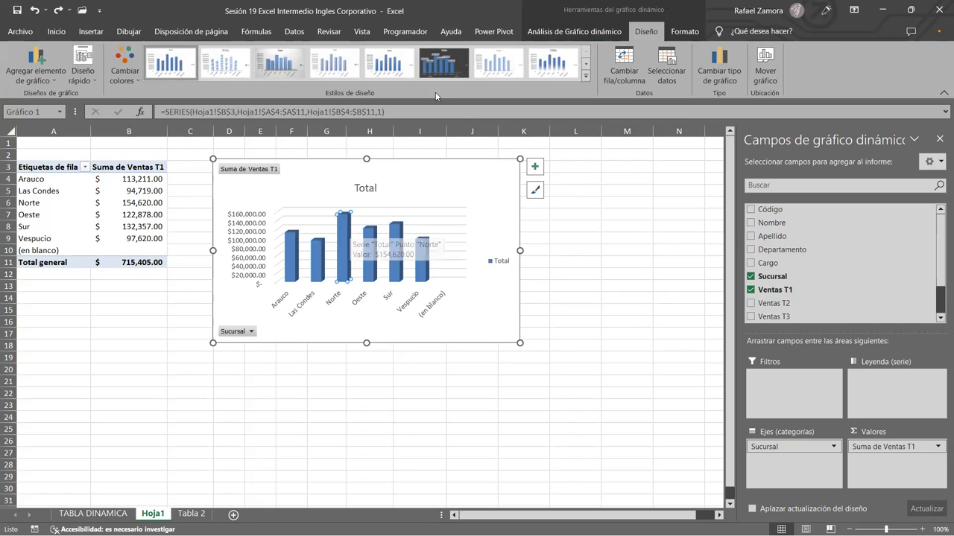
Step: Fill the Norte column of the pivot chart orange, leaving the other branches blue
left_click(685, 31)
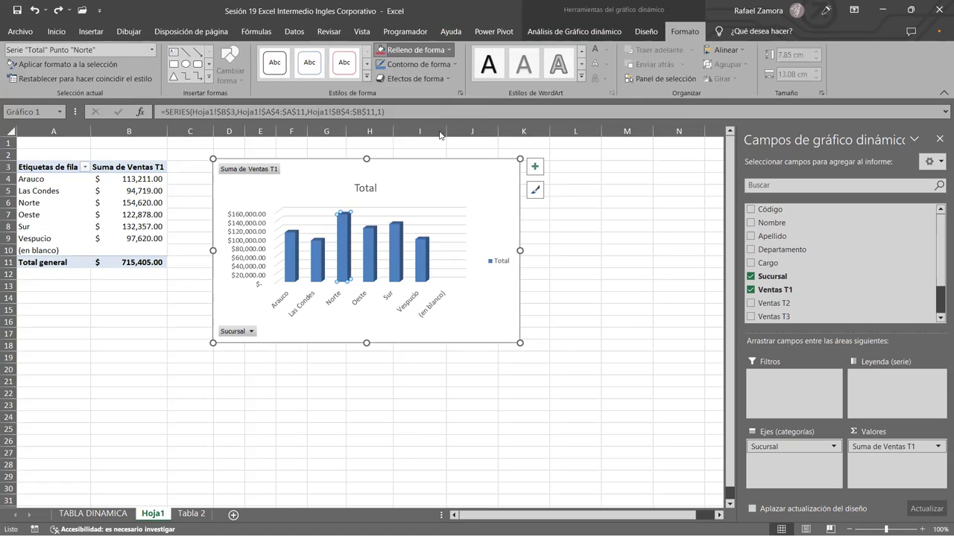
left_click(448, 49)
left_click(469, 127)
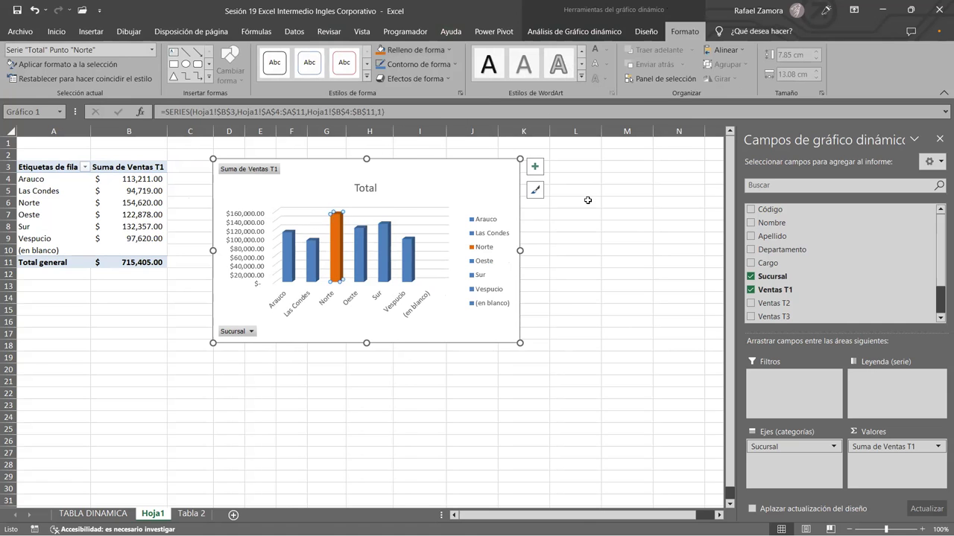
left_click(578, 201)
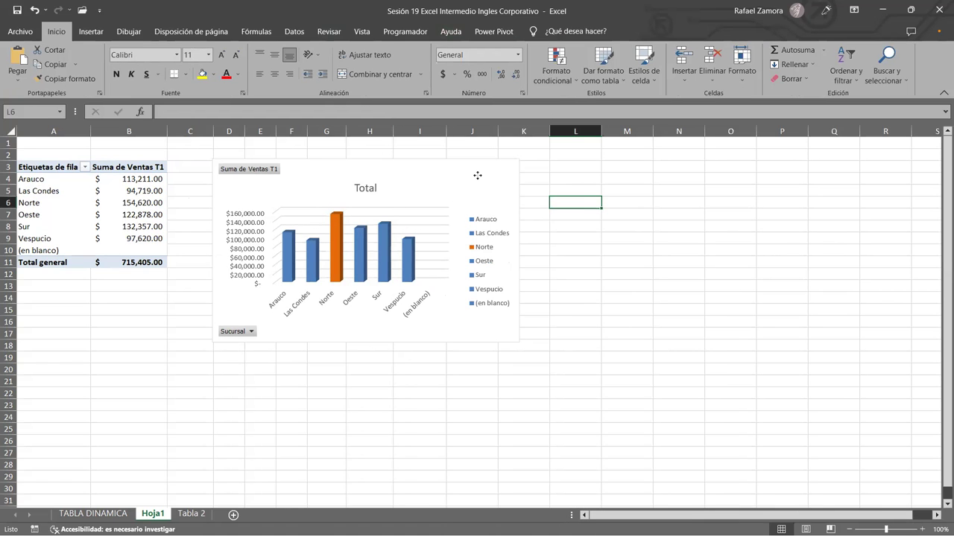
left_click(477, 175)
left_click(597, 274)
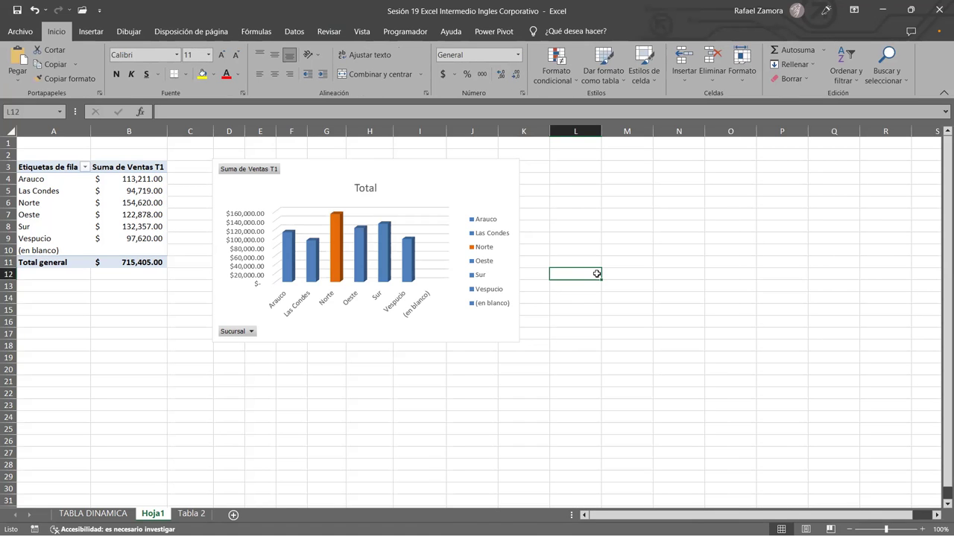
Step: Turn off the Ventas T1 chart's Leyenda, keeping axes, Total title and gridlines, then reselect the chart
left_click(514, 178)
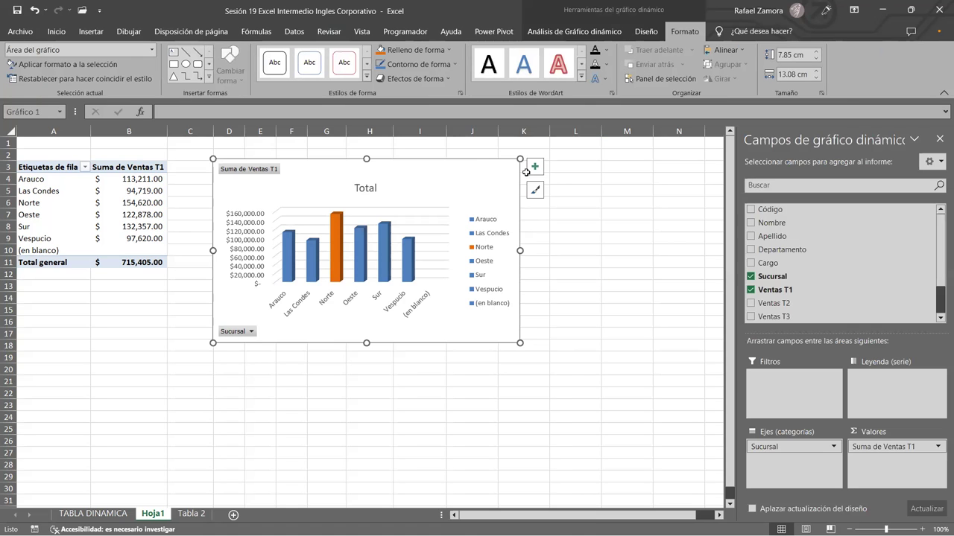
left_click(535, 167)
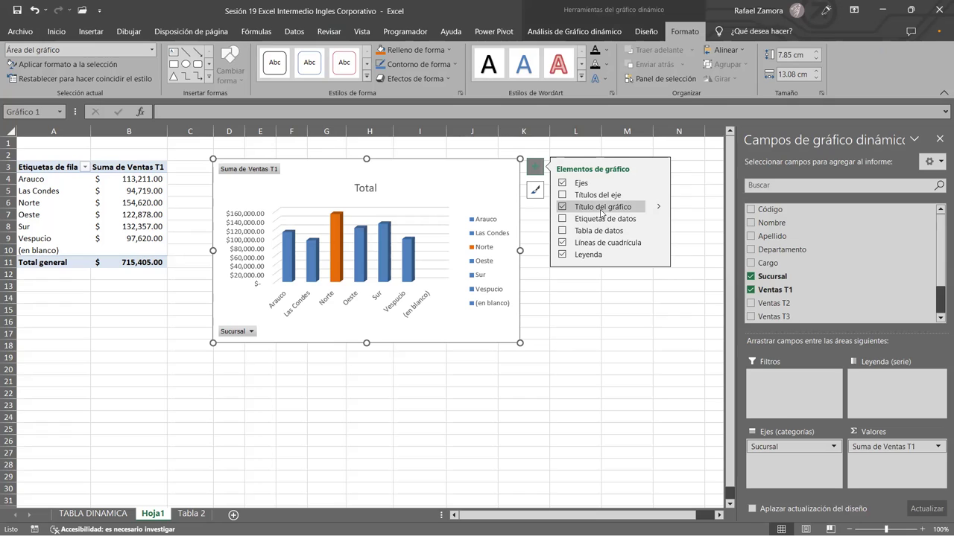
left_click(562, 243)
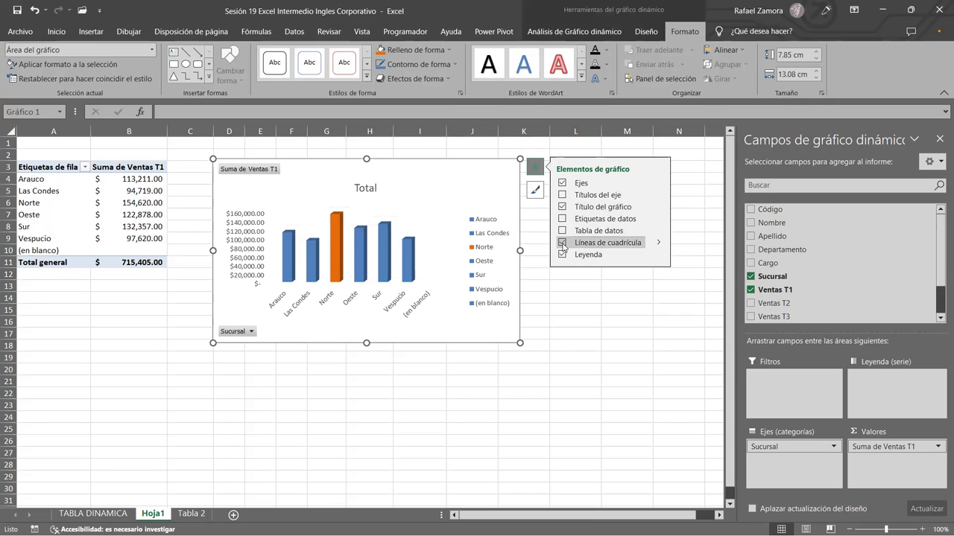
left_click(563, 255)
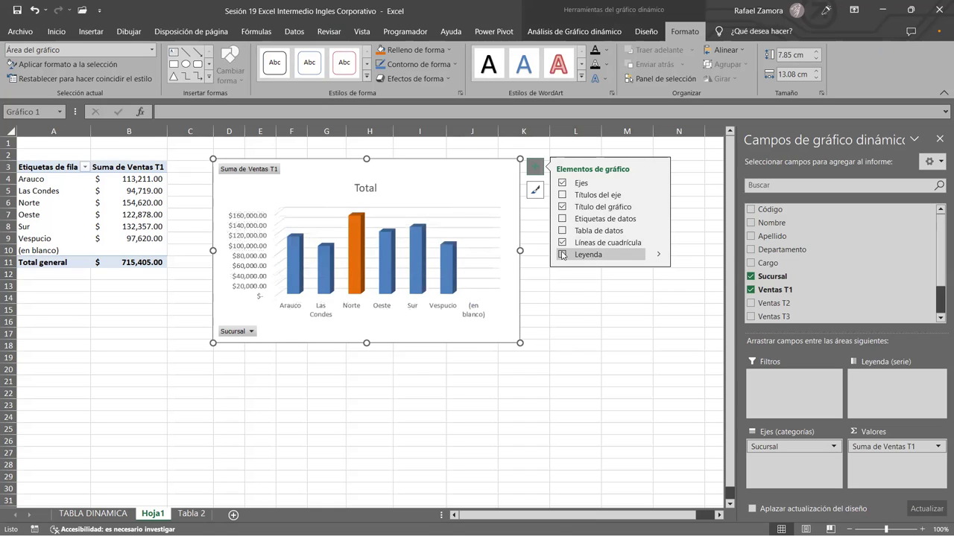
left_click(563, 254)
left_click(562, 255)
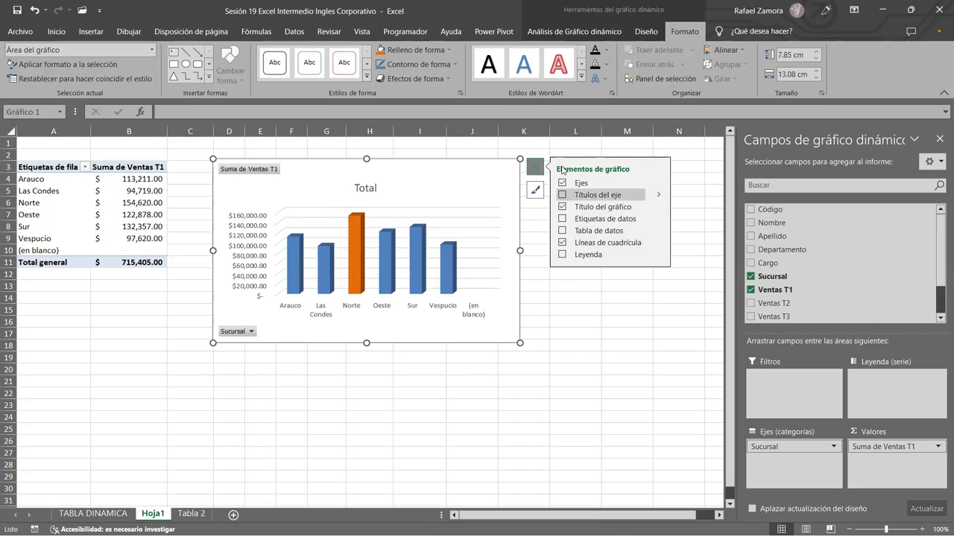
left_click(575, 307)
left_click(521, 183)
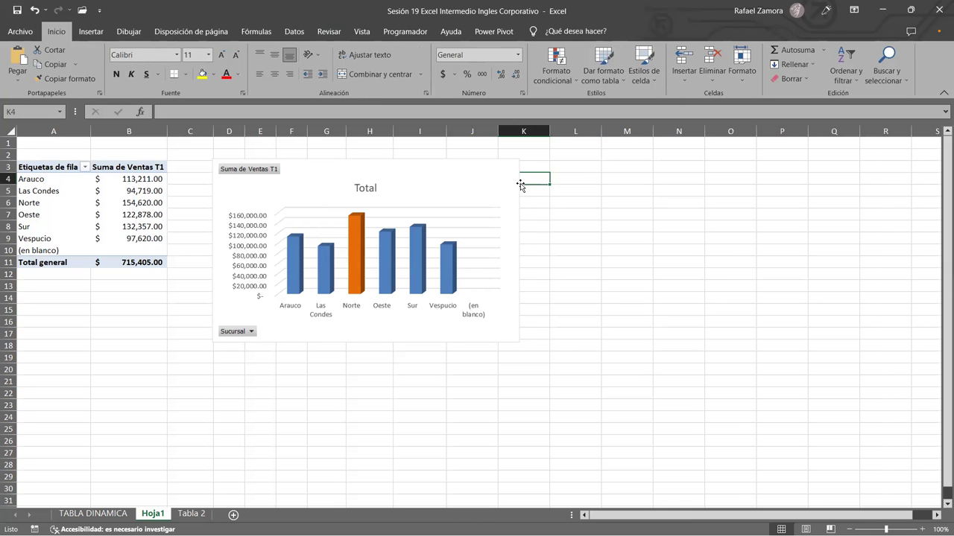
left_click(519, 184)
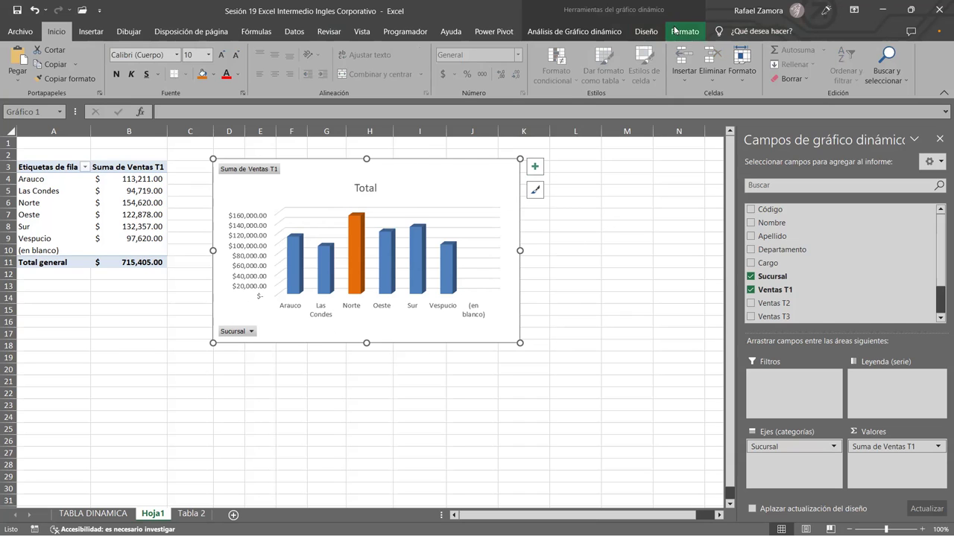
left_click(645, 31)
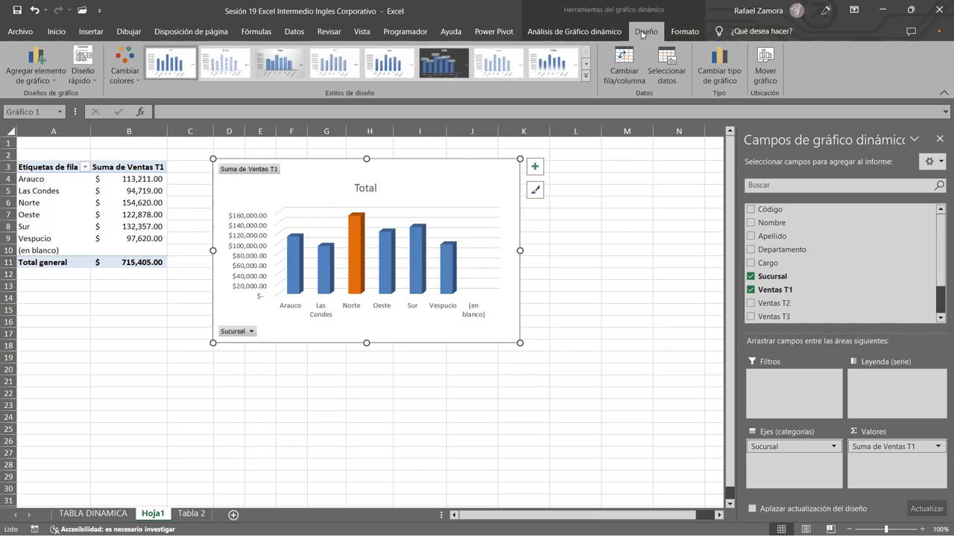
left_click(666, 33)
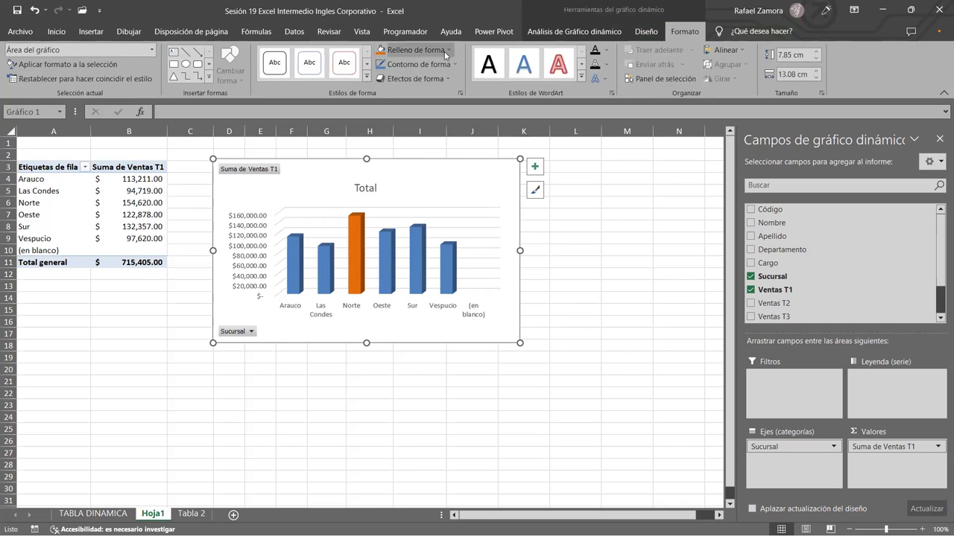
left_click(435, 69)
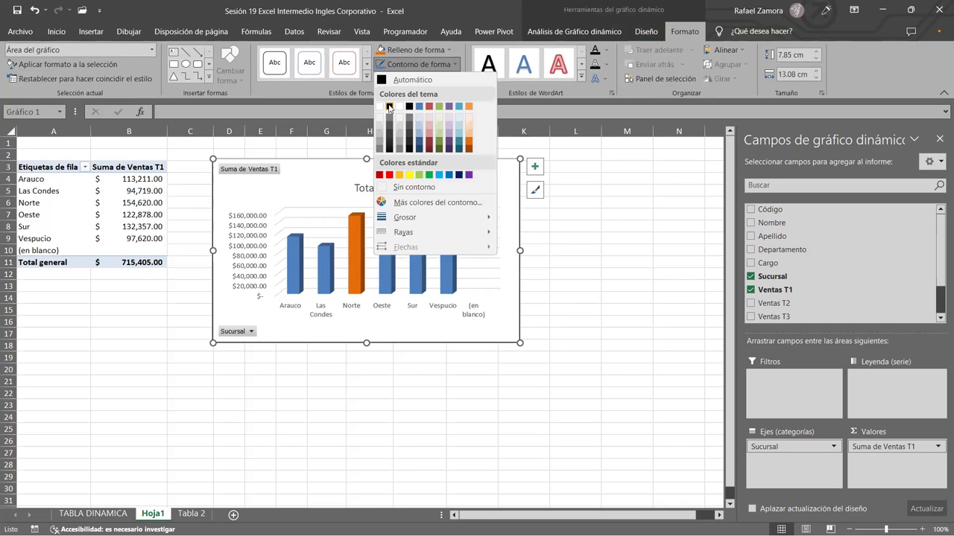
left_click(585, 227)
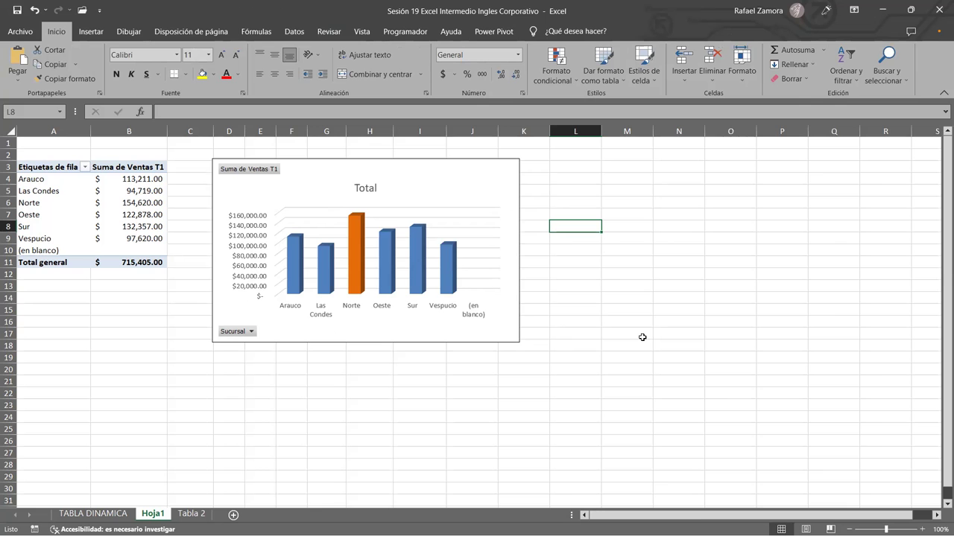
left_click(192, 514)
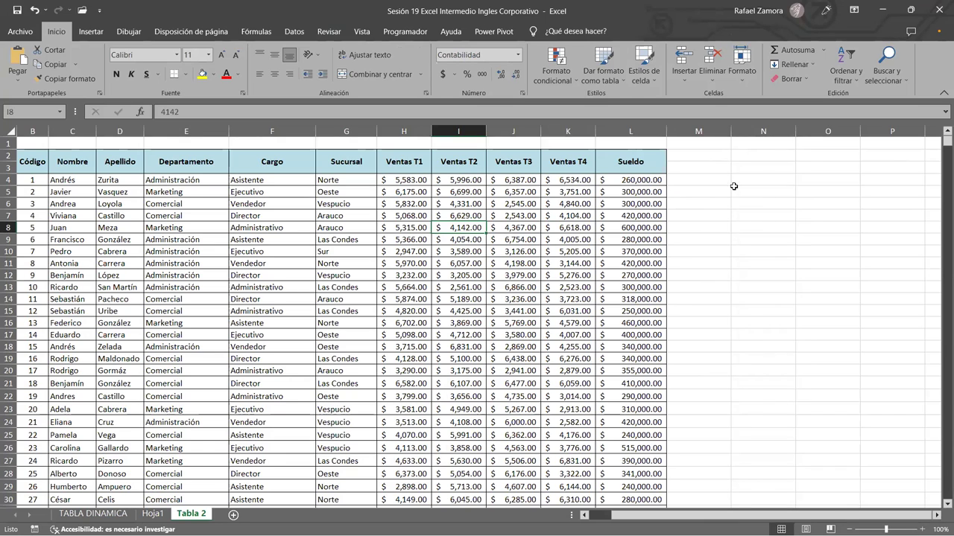
left_click(425, 226)
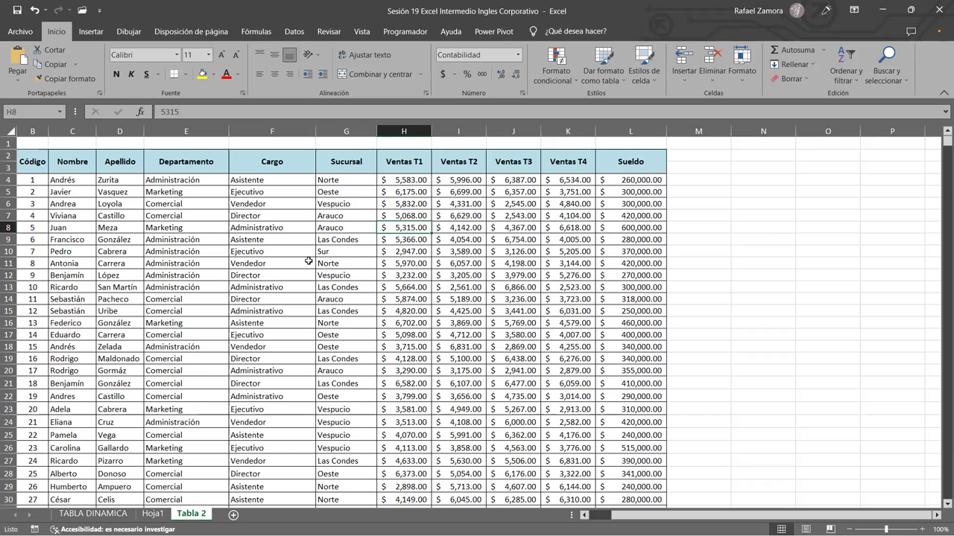
left_click(154, 514)
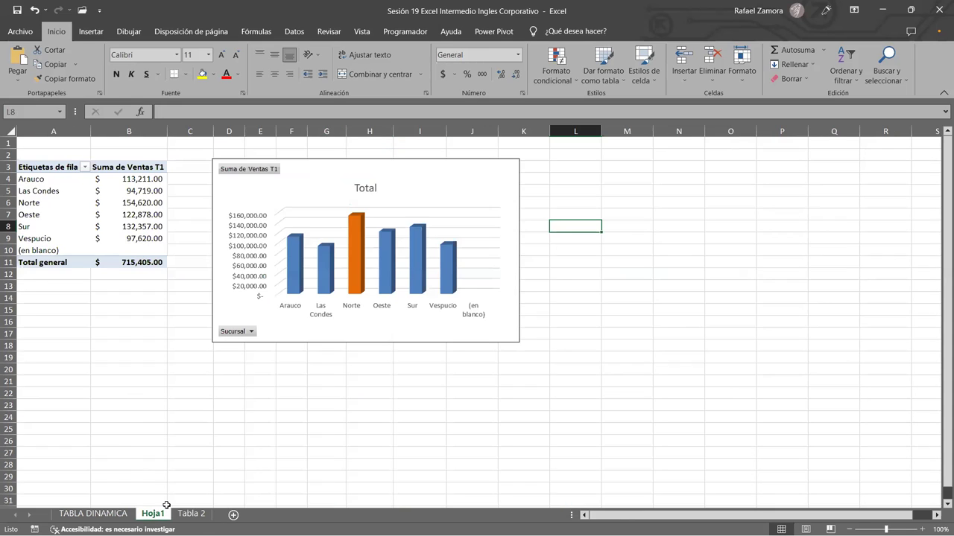
Step: Add Ventas T2 and Ventas T1 to the pivot's Valores
left_click(132, 205)
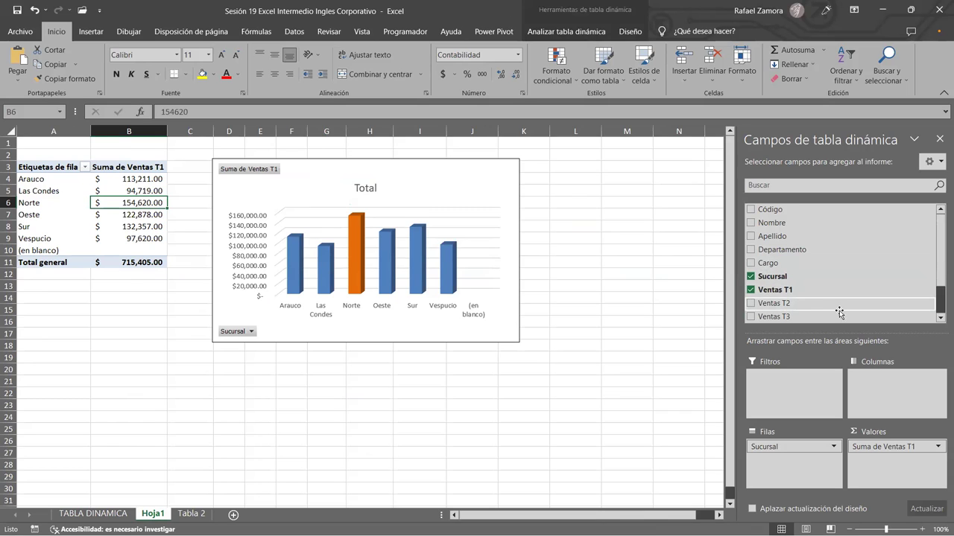
mouse_move(784, 305)
left_mouse_down()
mouse_move(871, 462)
mouse_move(846, 288)
left_mouse_up()
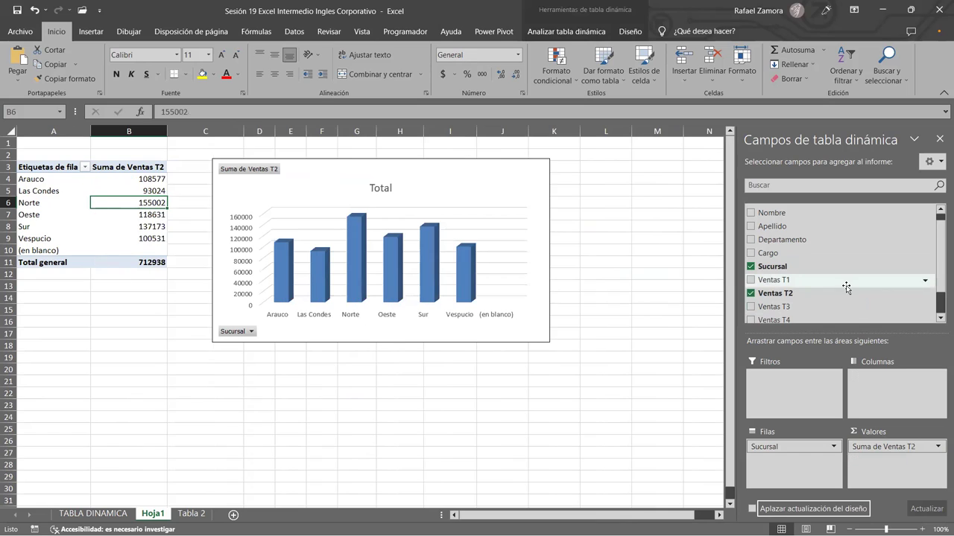
left_click(751, 280)
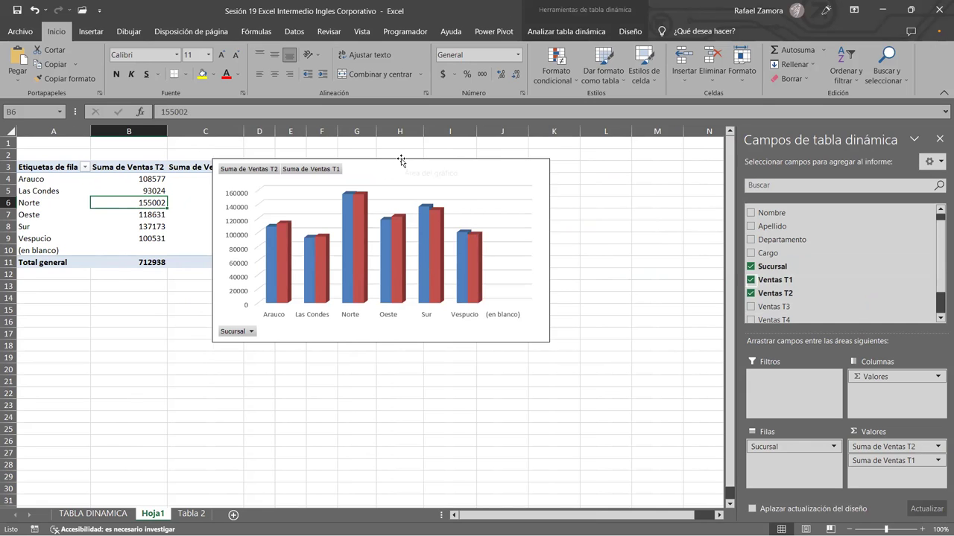
Step: Shift the chart further right and drop Suma de Ventas T2 from Valores
left_click_drag(401, 160, 464, 162)
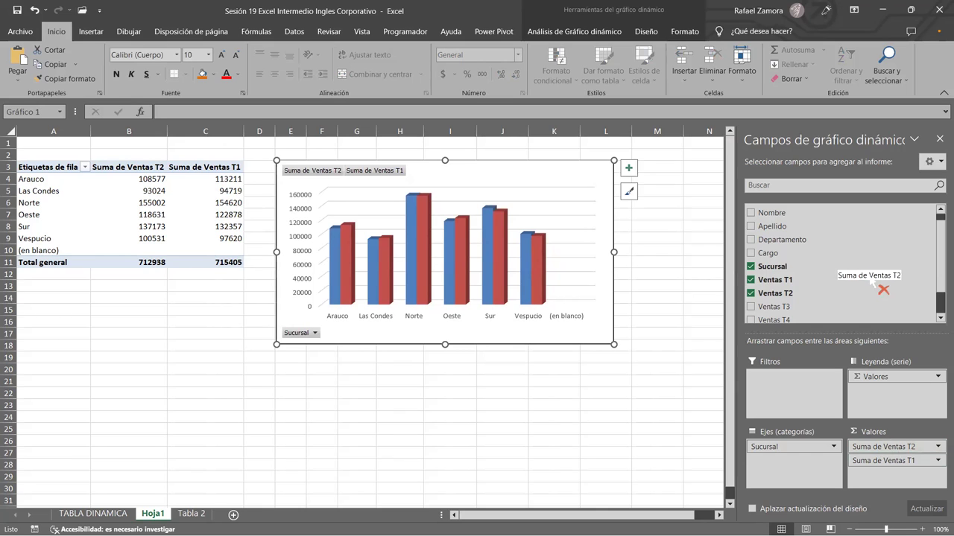
left_click_drag(895, 450, 857, 280)
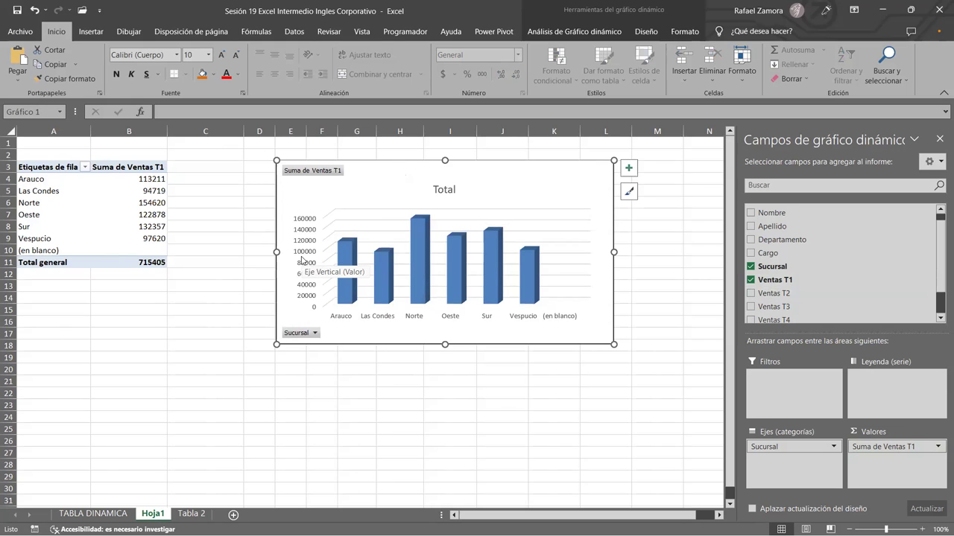
left_click(152, 191)
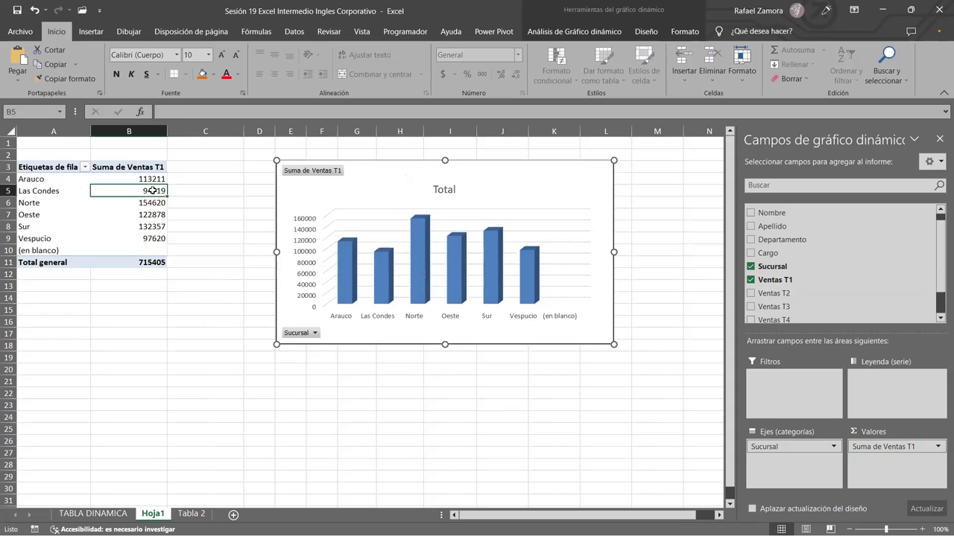
Step: Format the Ventas T1 pivot sums as Contabilidad with two decimals
right_click(152, 191)
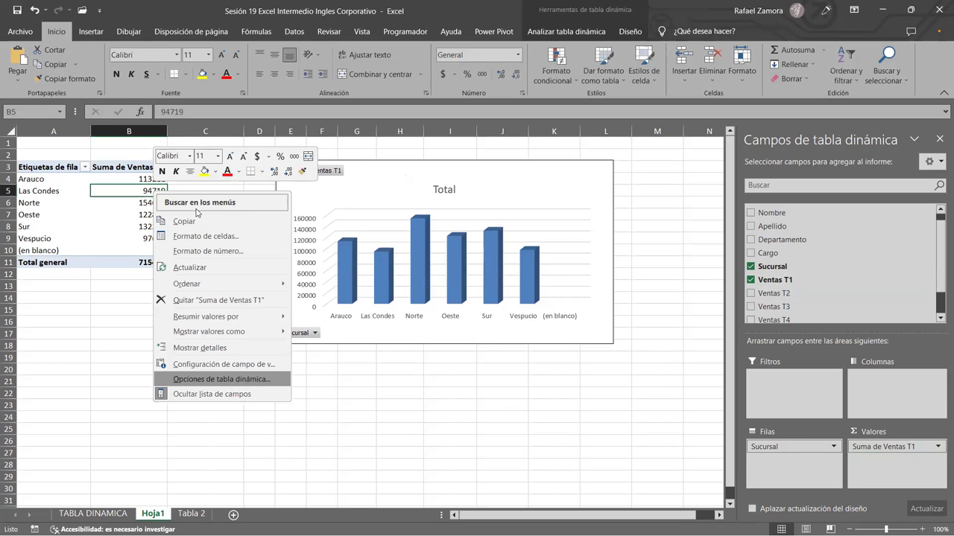
key("Return")
key("Escape")
right_click(141, 194)
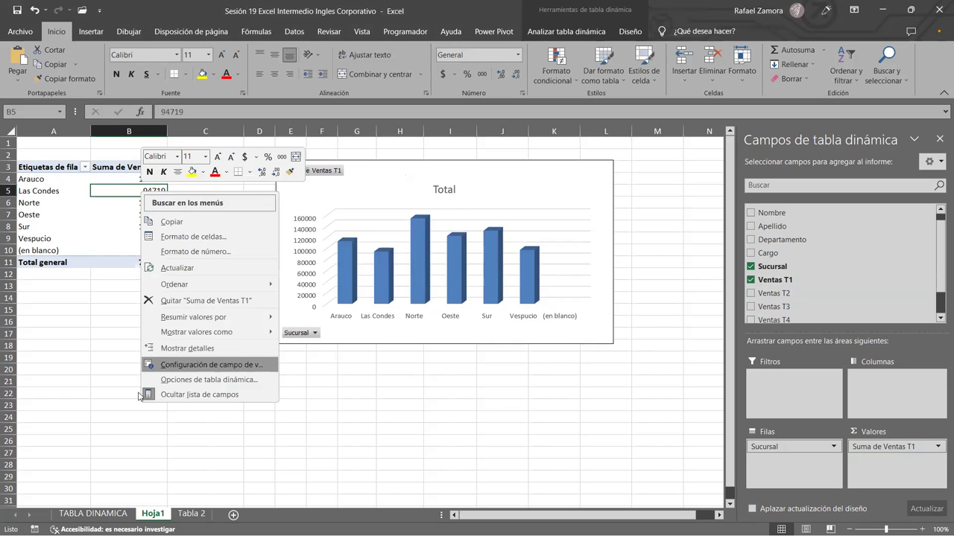
left_click(219, 366)
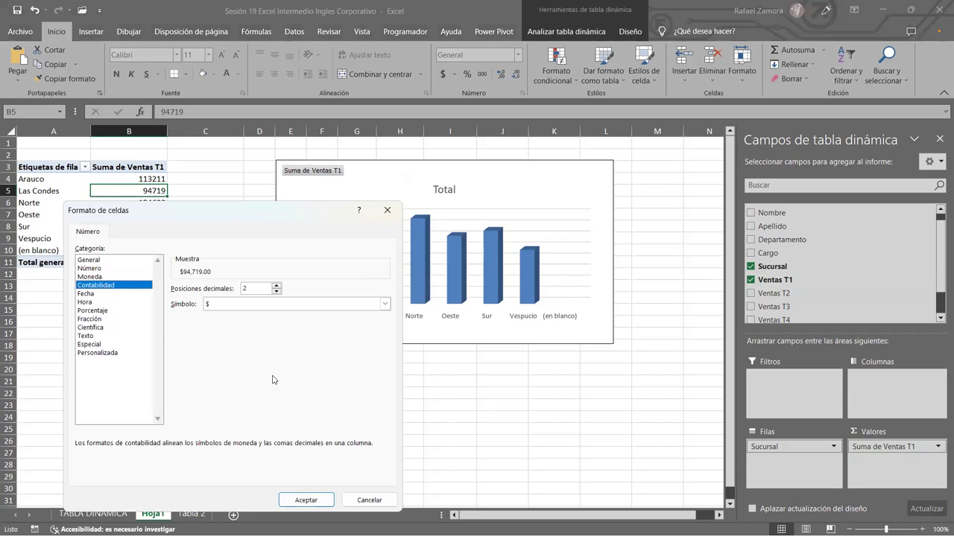
key("Return")
left_click(277, 447)
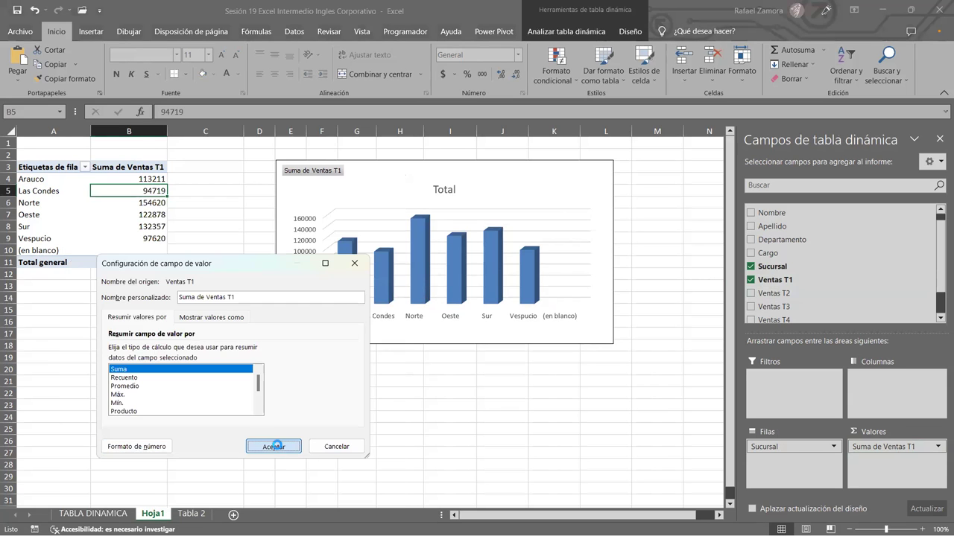
left_click(504, 440)
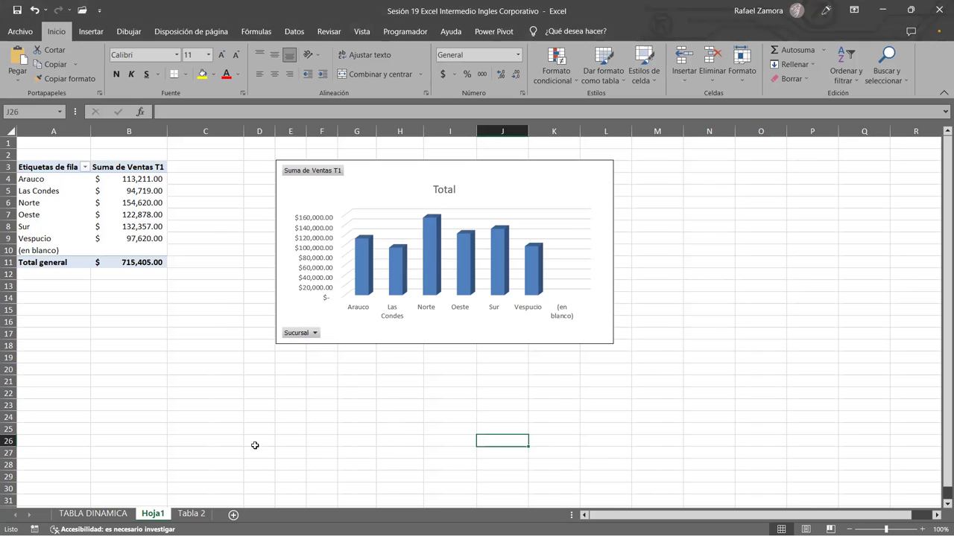
Step: Switch to the Tabla 2 sheet and select a cell in its data
left_click(192, 514)
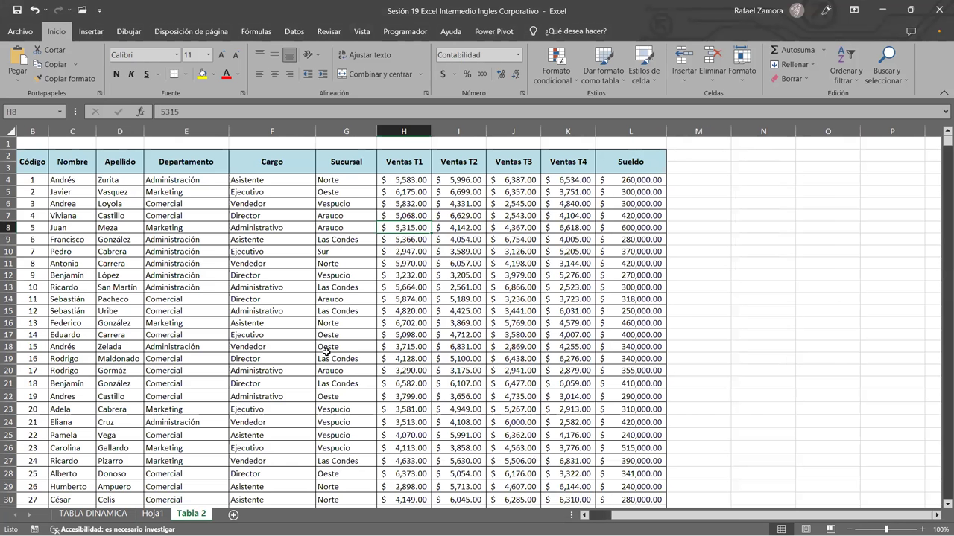
left_click(372, 287)
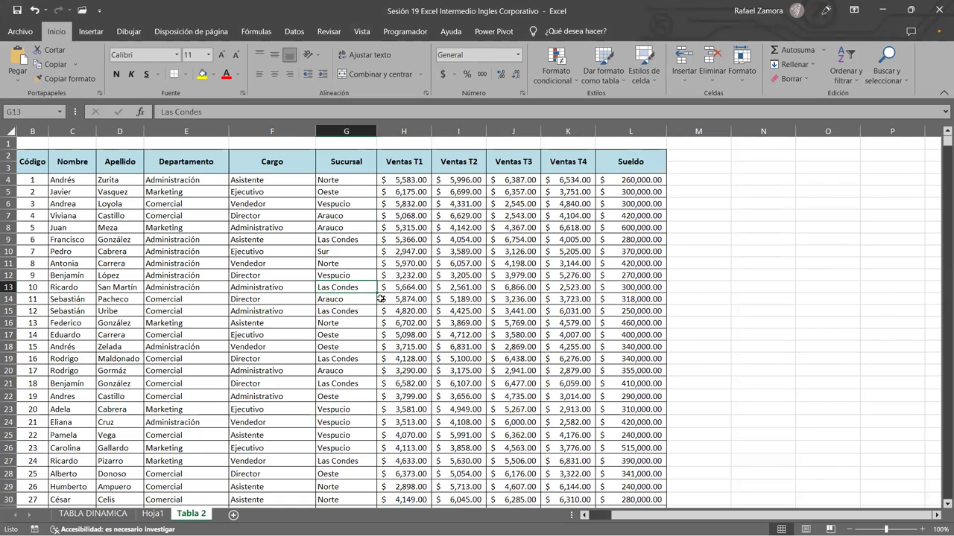
left_click(445, 331)
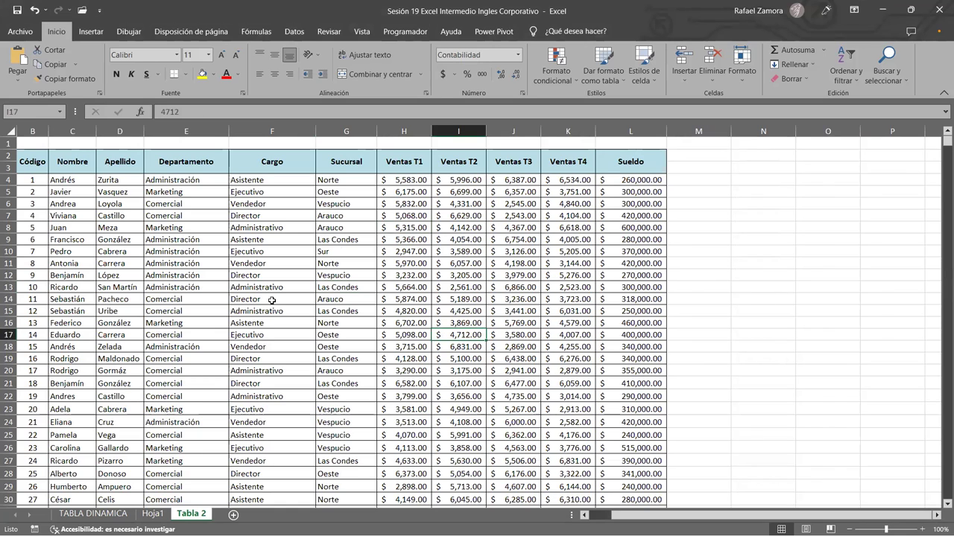
Step: Insert a pivot table from the Tabla 2 data onto a new worksheet
left_click(104, 32)
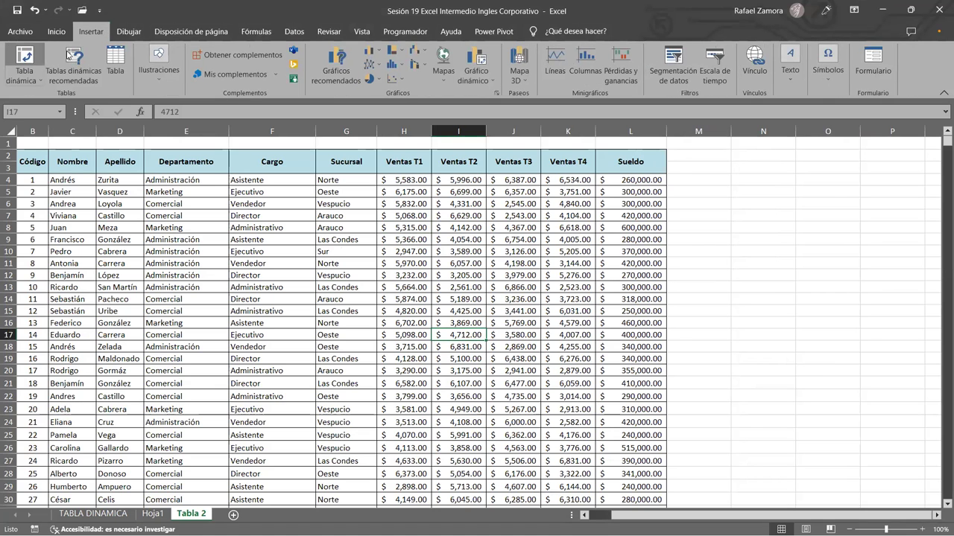
left_click(68, 54)
left_click(642, 218)
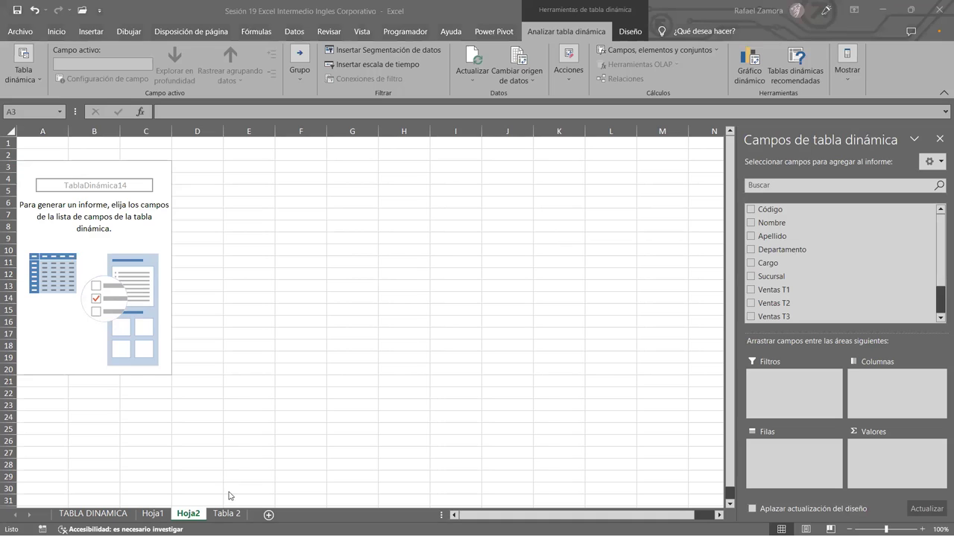
Step: Check the Hoja1 pivot's fields, then return to the empty Hoja2 pivot
left_click(153, 514)
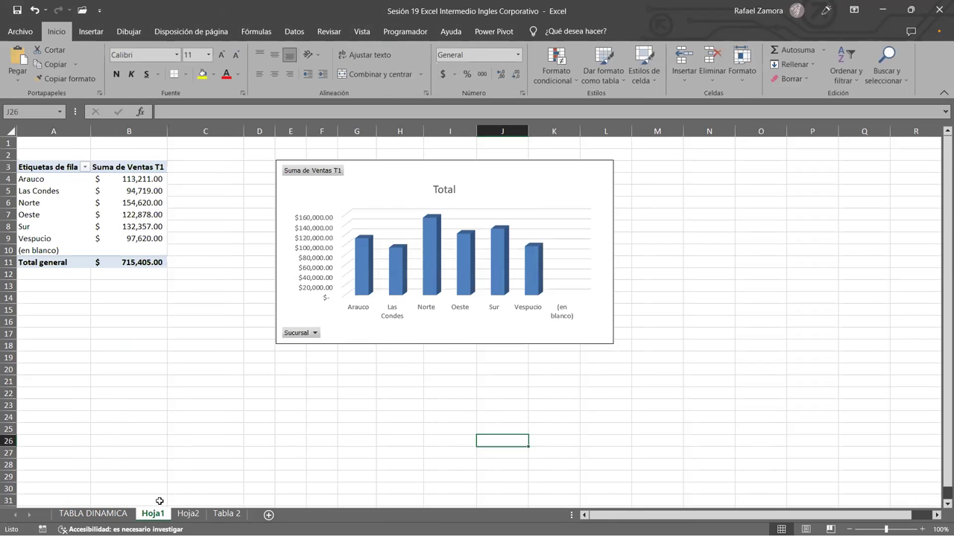
left_click(58, 231)
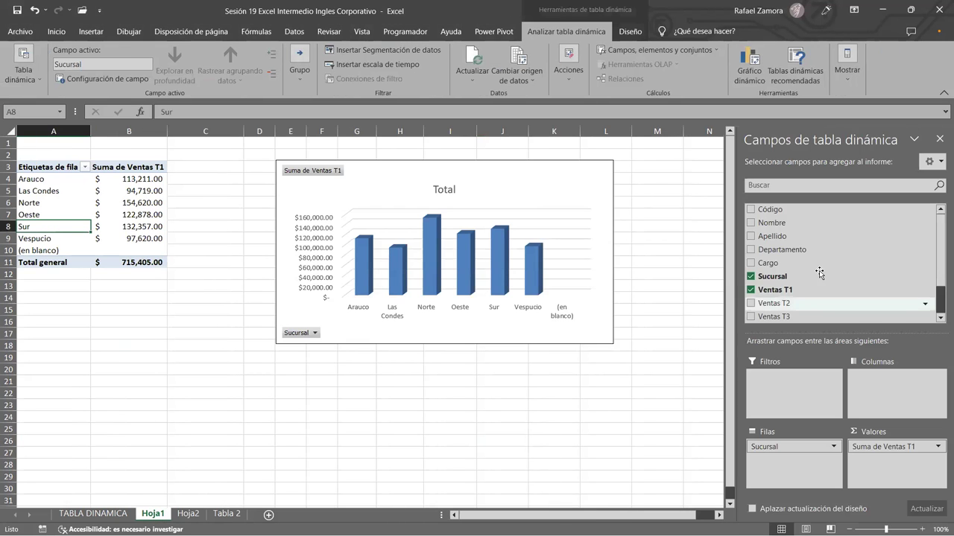
left_click(188, 514)
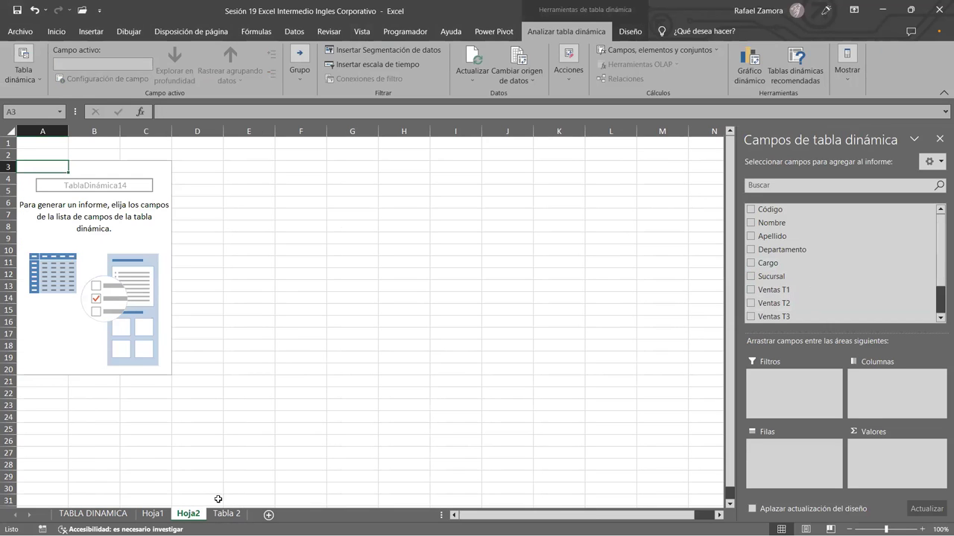
Step: Put Departamento in the rows and Sum of Ventas T2 in the pivot values
left_click(805, 251)
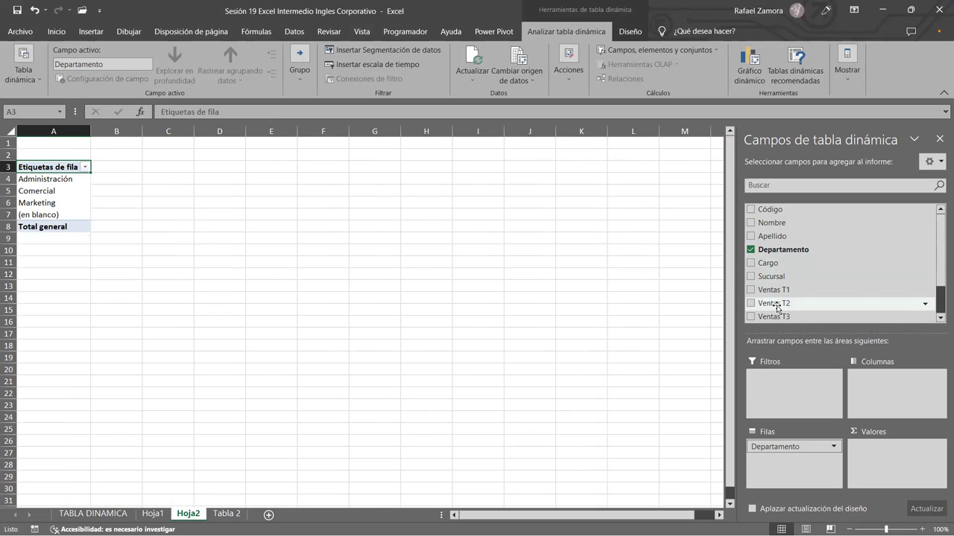
left_click_drag(777, 306, 905, 455)
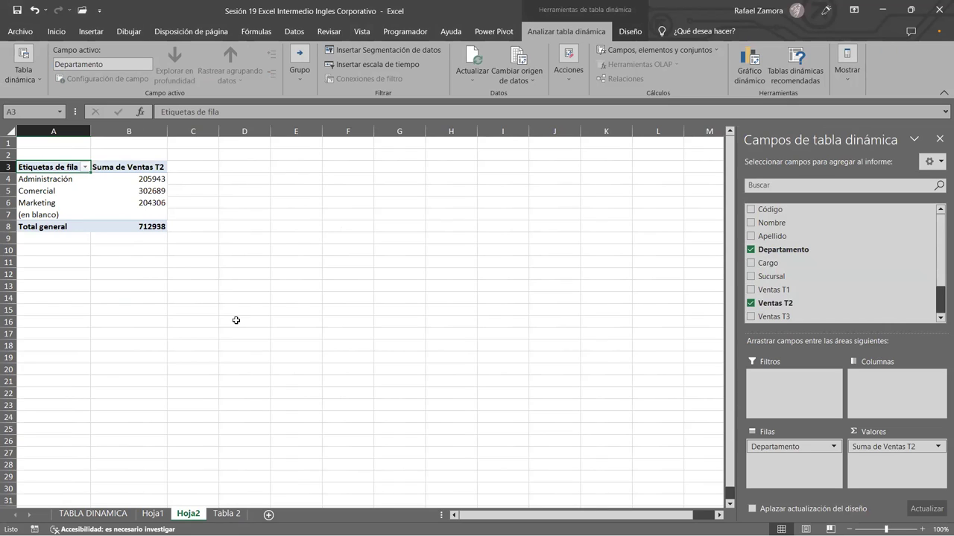
left_click(131, 192)
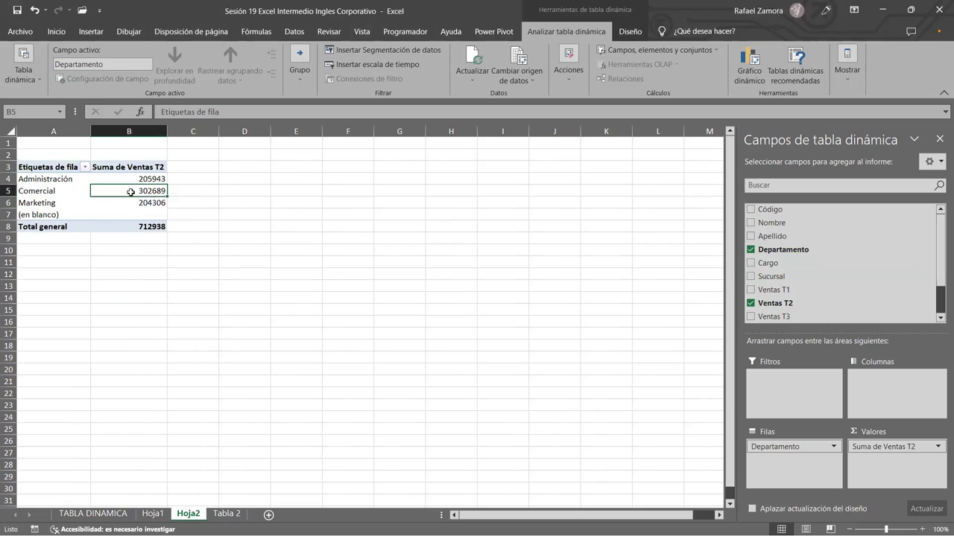
Step: Format the Ventas T2 sums as Contabilidad with $ and two decimals
right_click(130, 192)
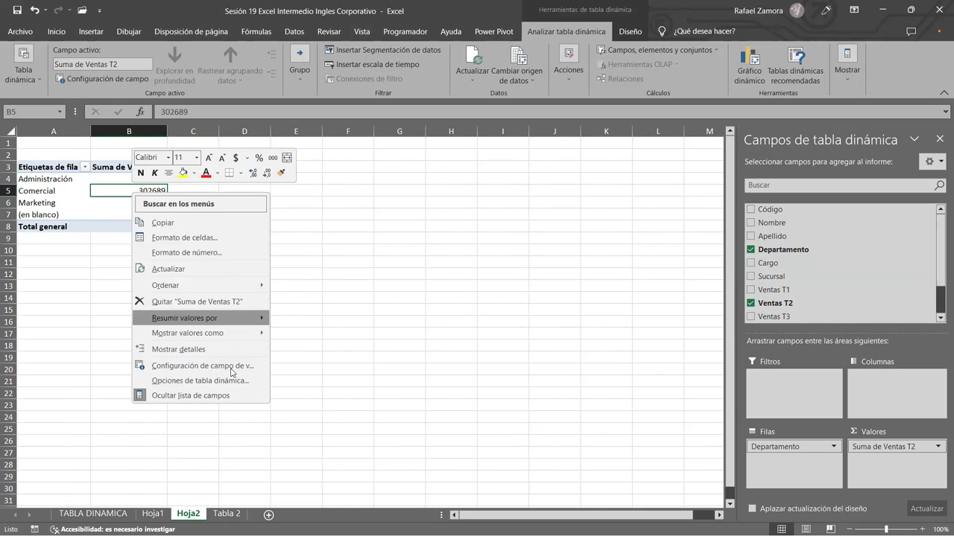
left_click(233, 367)
left_click(141, 450)
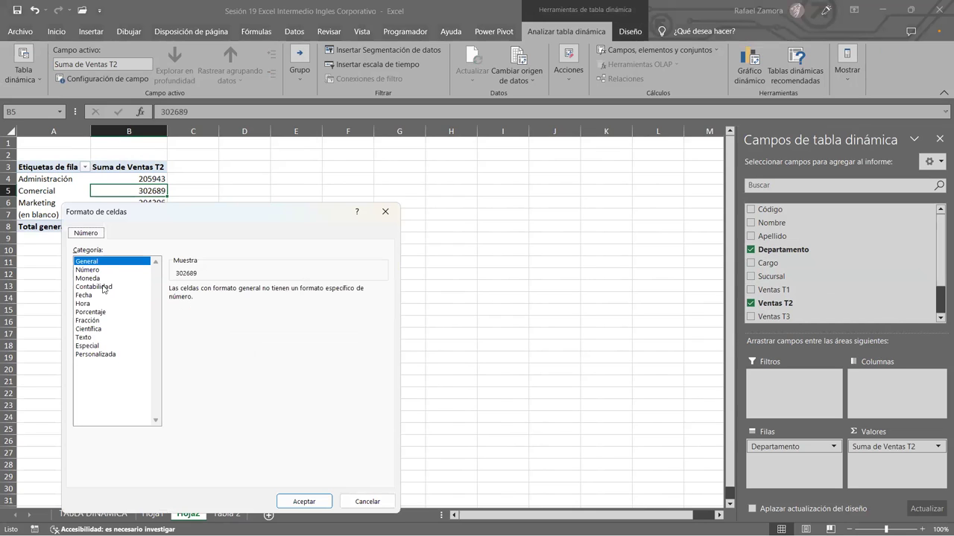
left_click(94, 287)
left_click(304, 502)
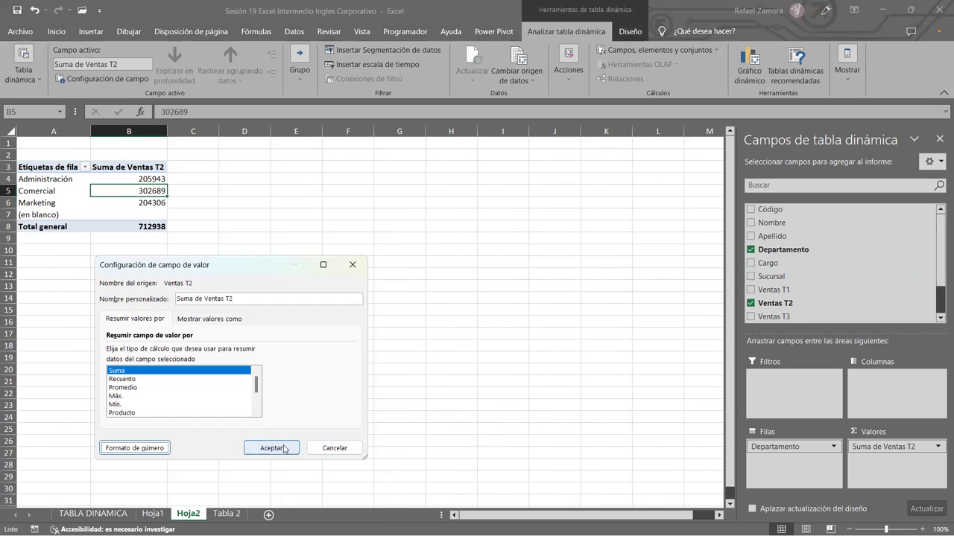
left_click(280, 447)
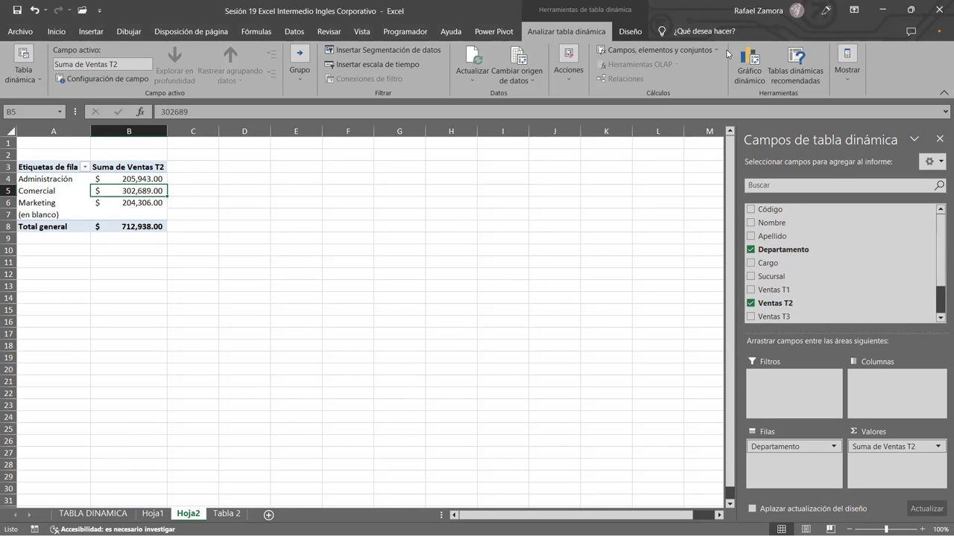
Step: Insert a Circular 3D pivot chart of Ventas T2 and move it up beside the table
left_click(748, 59)
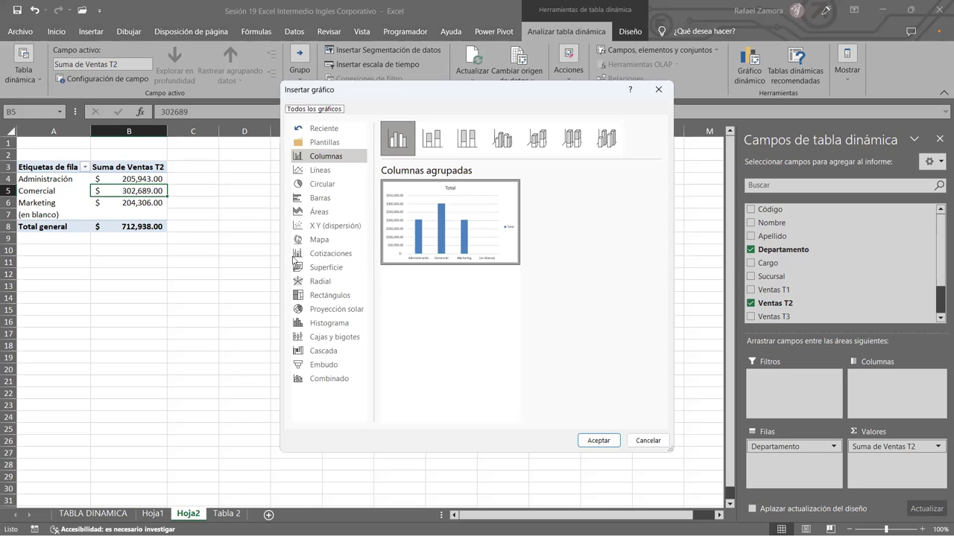
left_click(326, 170)
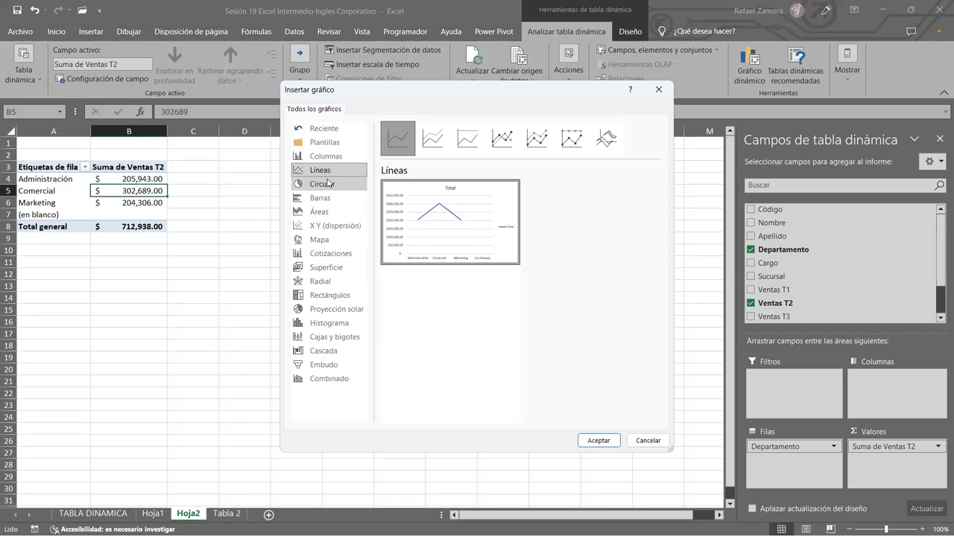
left_click(326, 184)
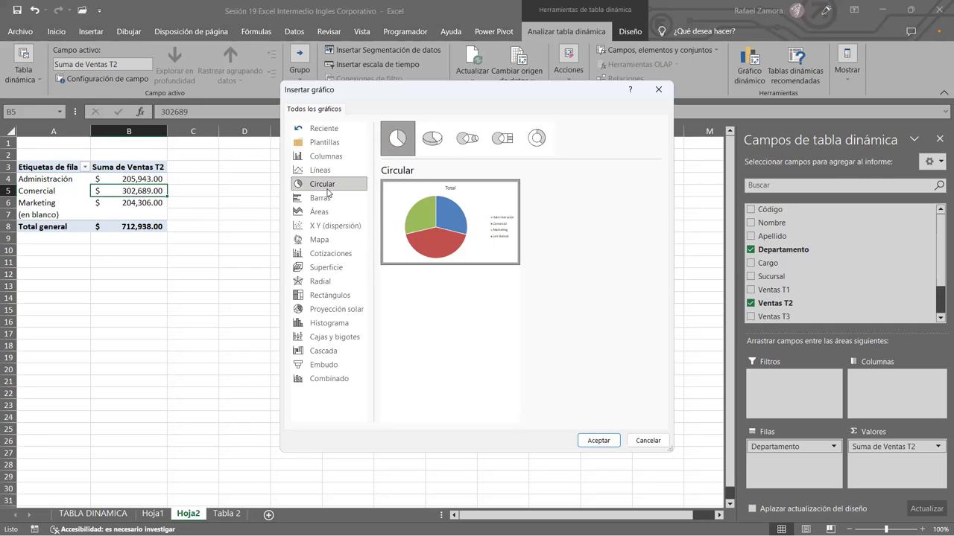
left_click(435, 143)
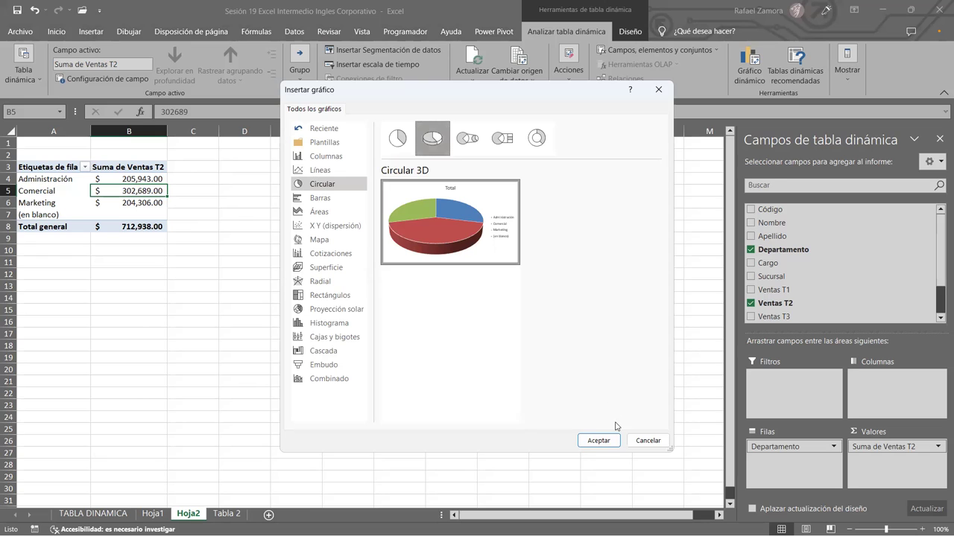
left_click(598, 440)
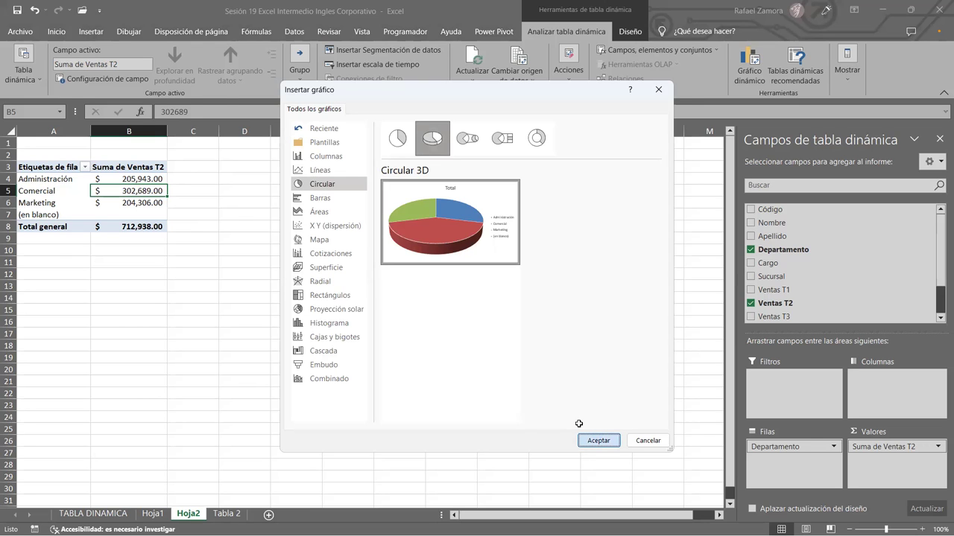
left_click_drag(443, 233, 444, 162)
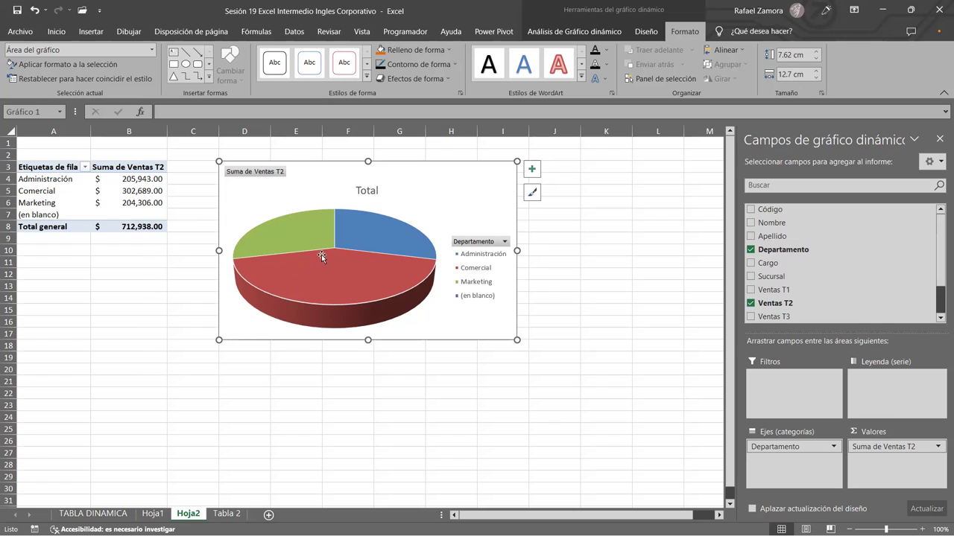
Step: Add data labels showing each department's name and Ventas T2 amount to the pie slices
left_click(532, 170)
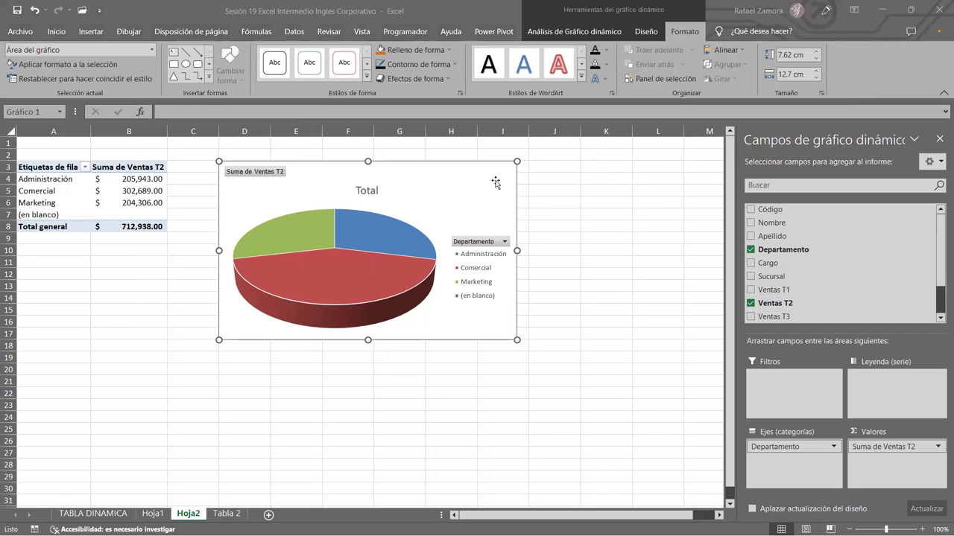
left_click(531, 170)
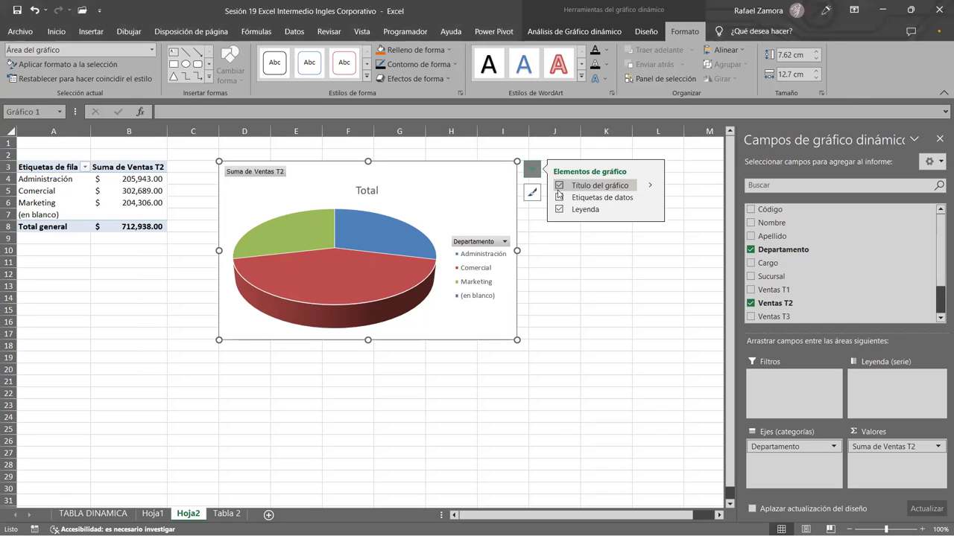
left_click(649, 198)
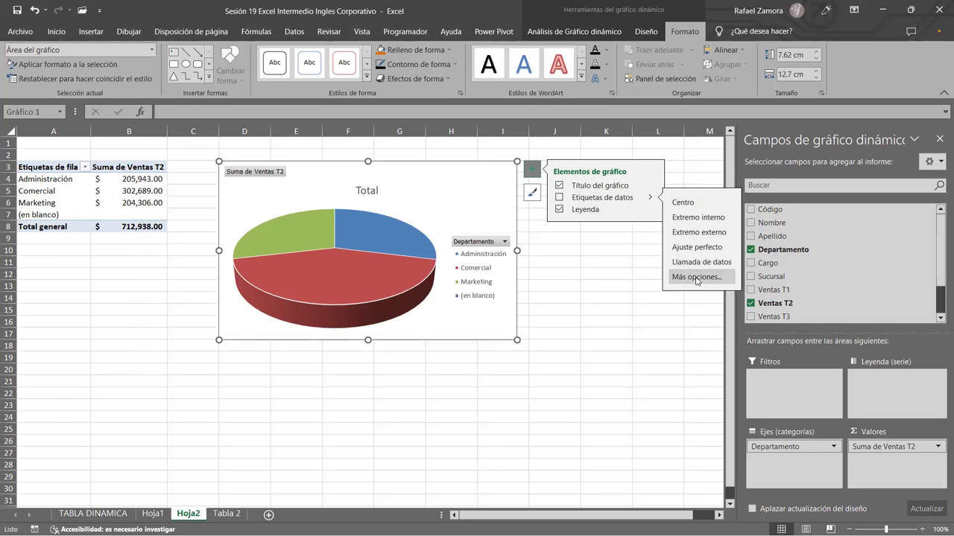
left_click(697, 278)
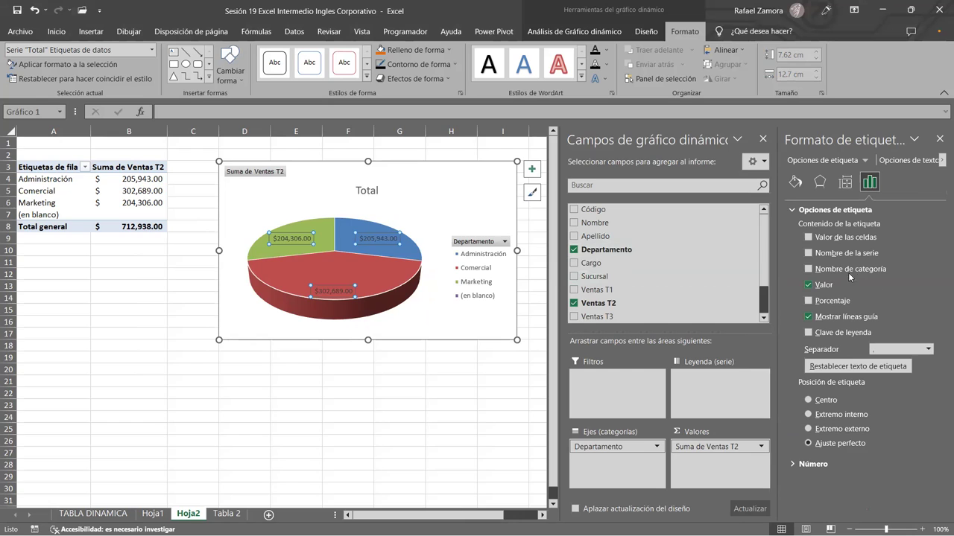
left_click(827, 268)
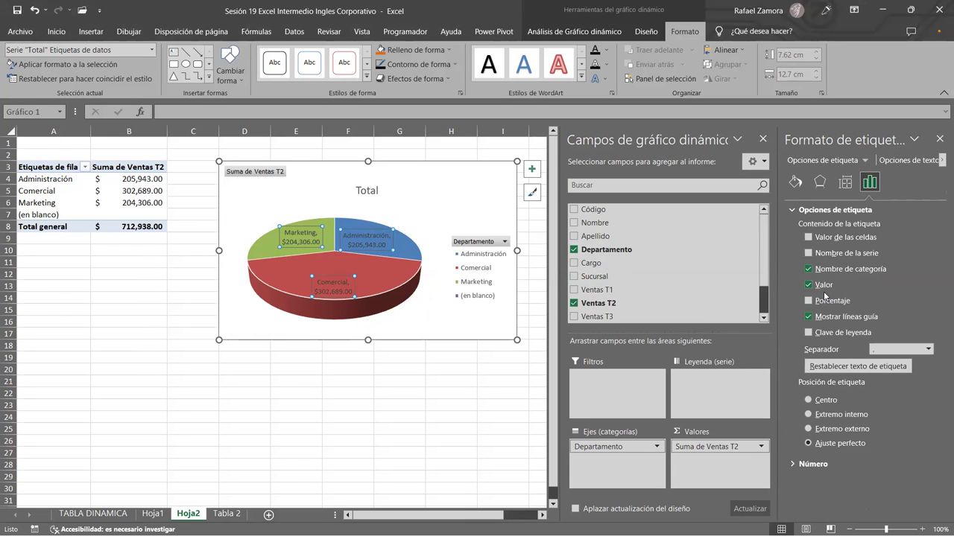
left_click(940, 141)
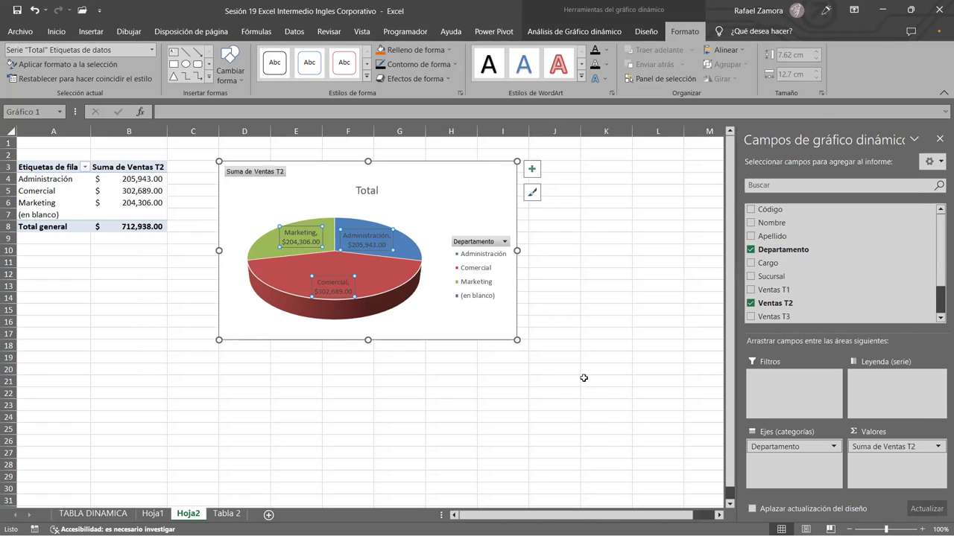
left_click(606, 381)
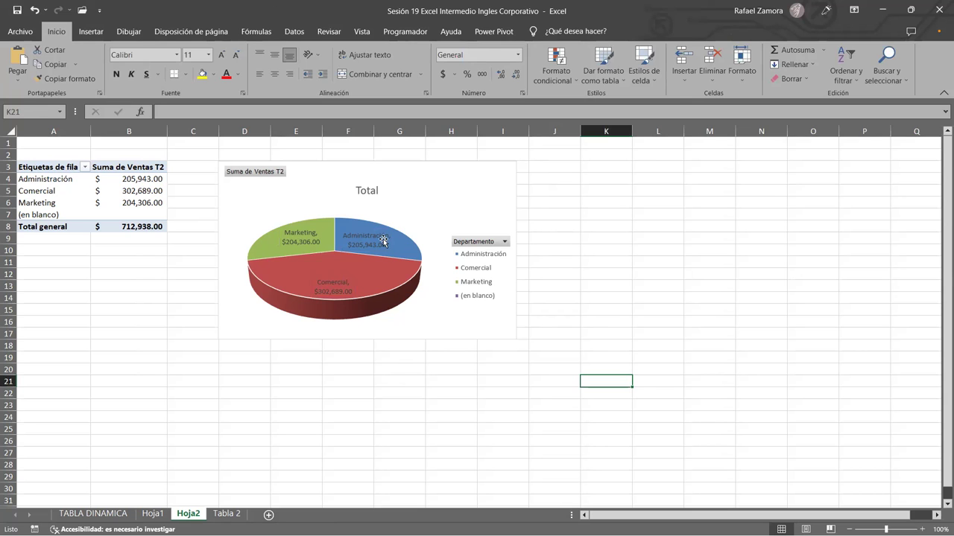
left_click(385, 244)
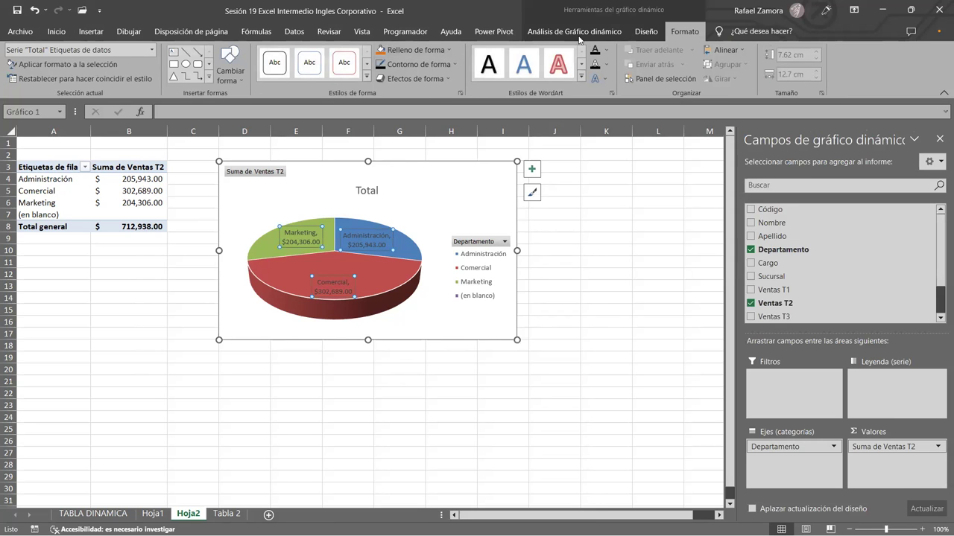
left_click(651, 30)
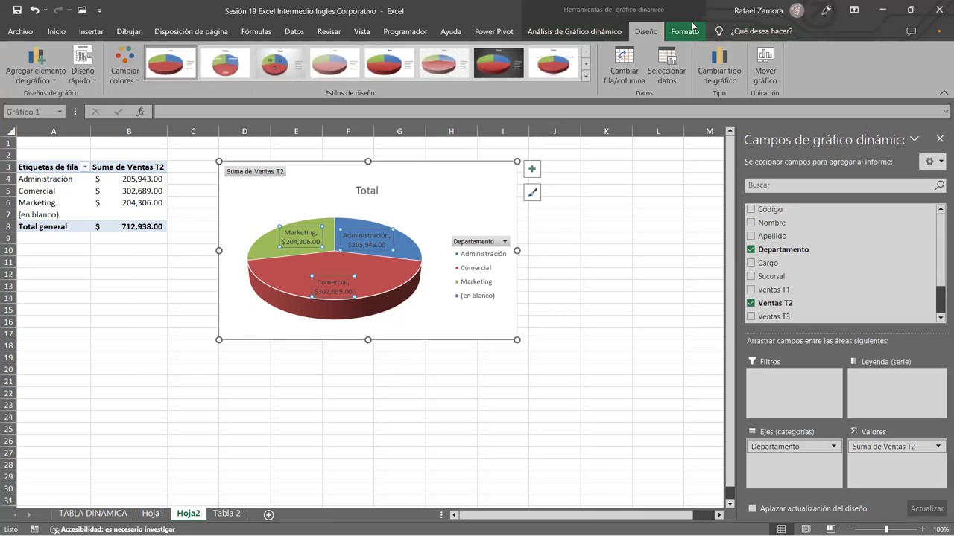
left_click(684, 33)
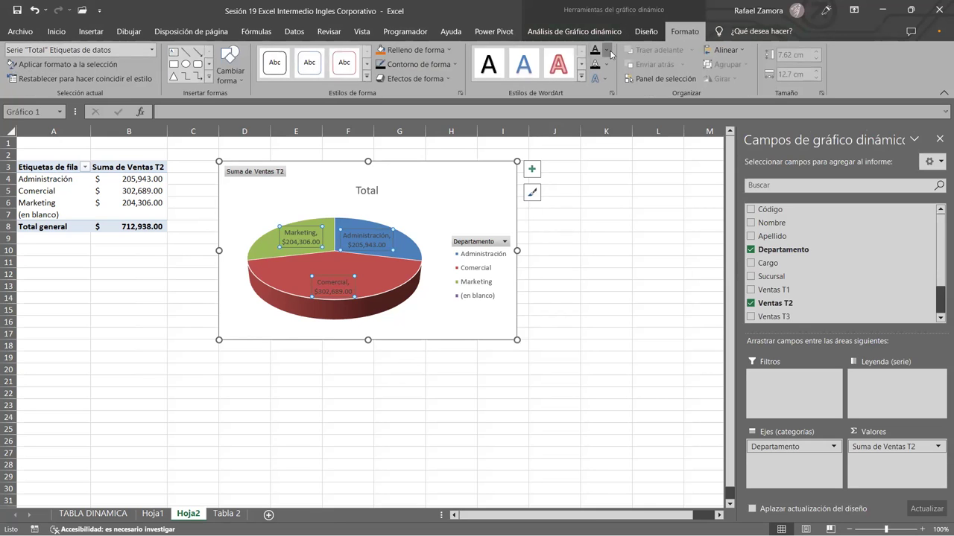
left_click(607, 50)
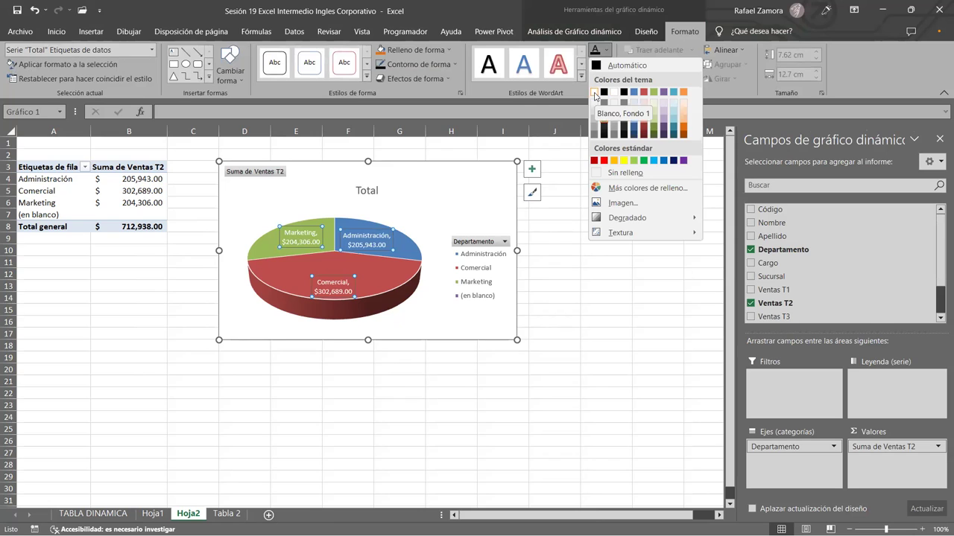
left_click(594, 92)
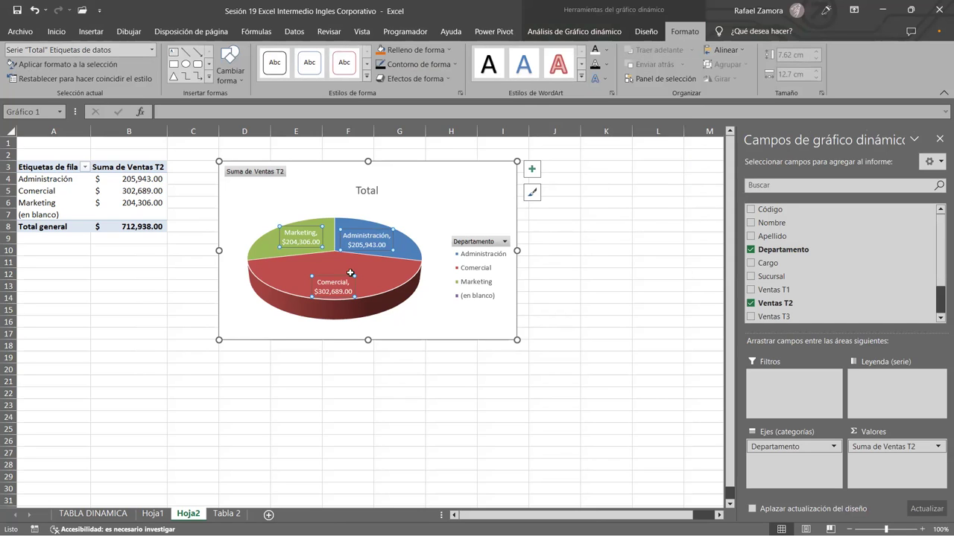
left_click(266, 248)
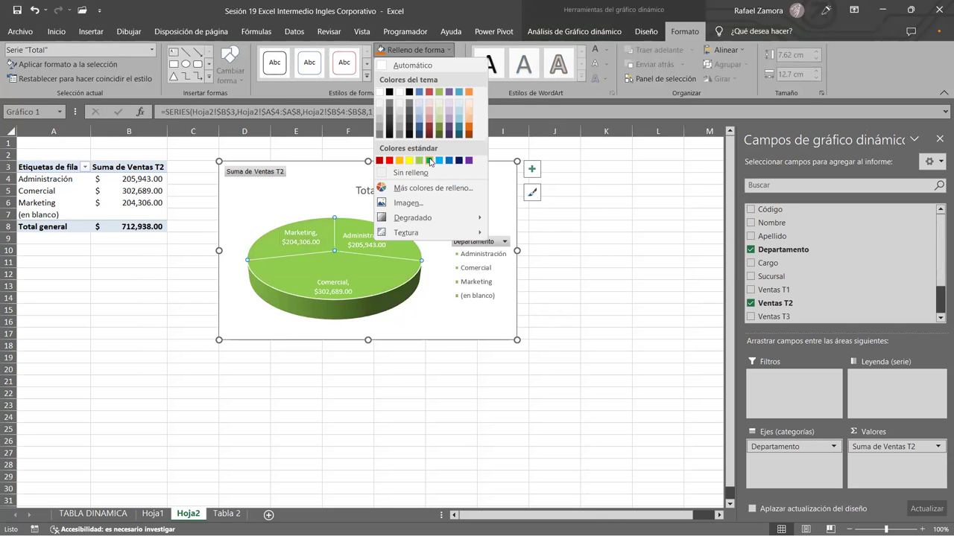
left_click(319, 224)
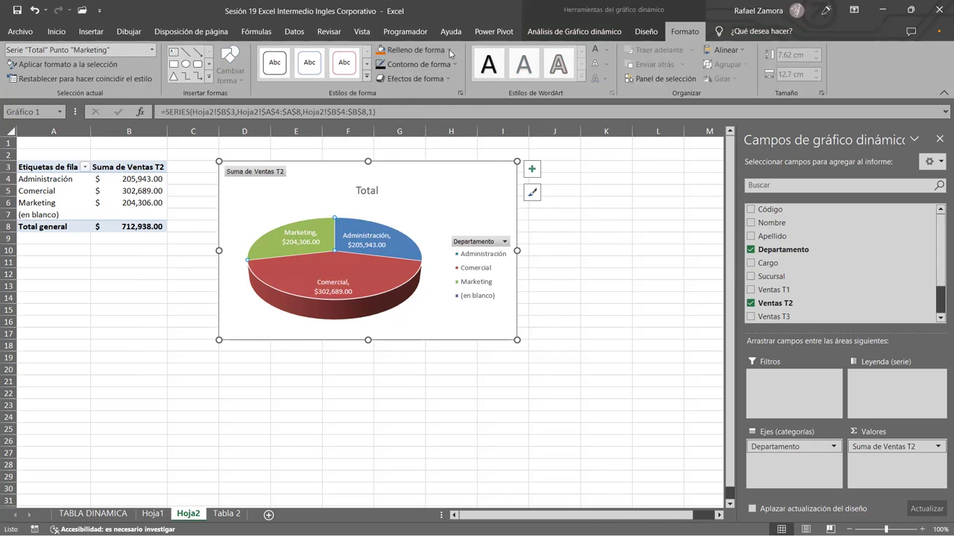
left_click(416, 50)
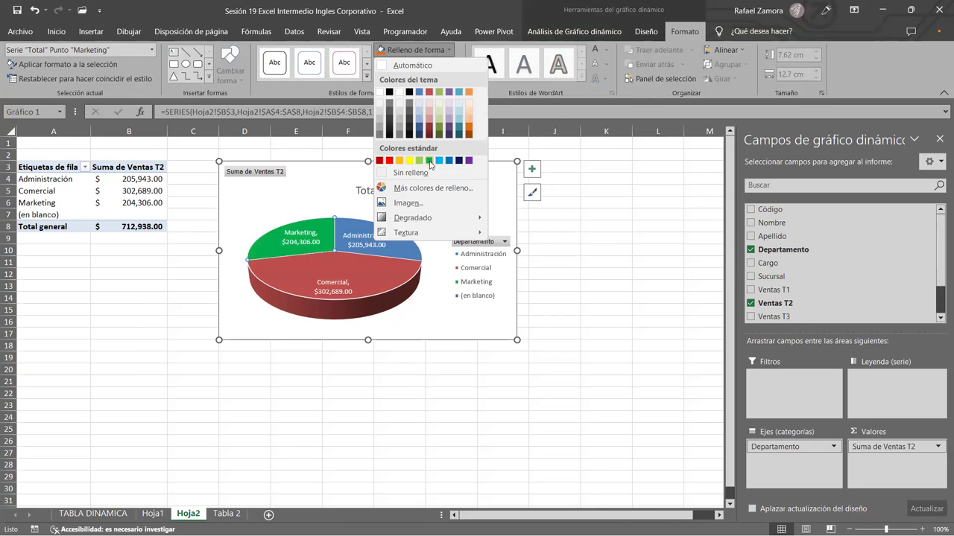
left_click(598, 283)
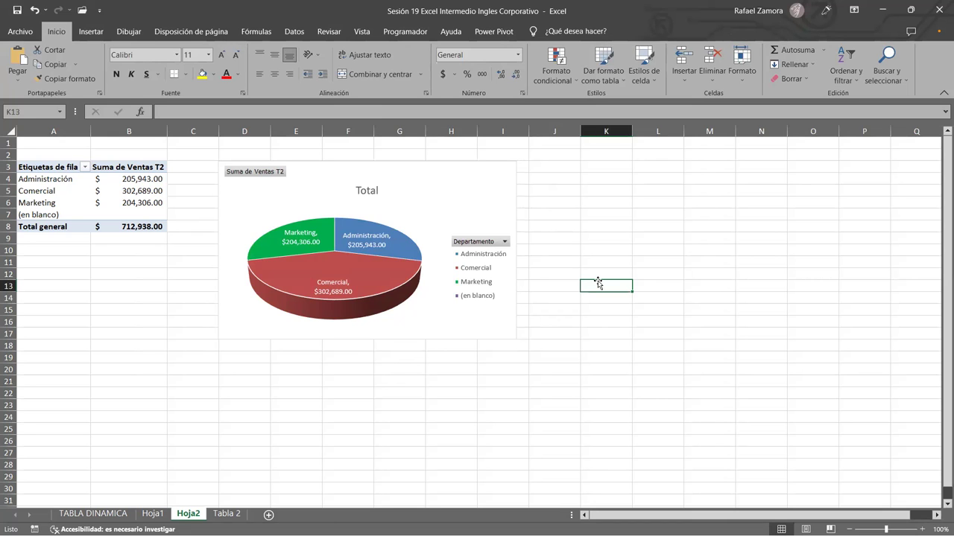
left_click(452, 176)
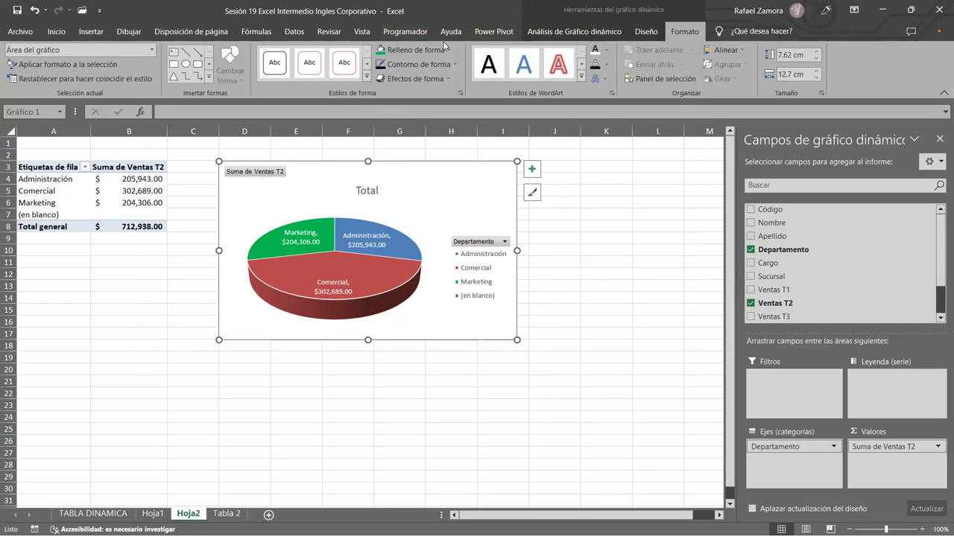
left_click(646, 32)
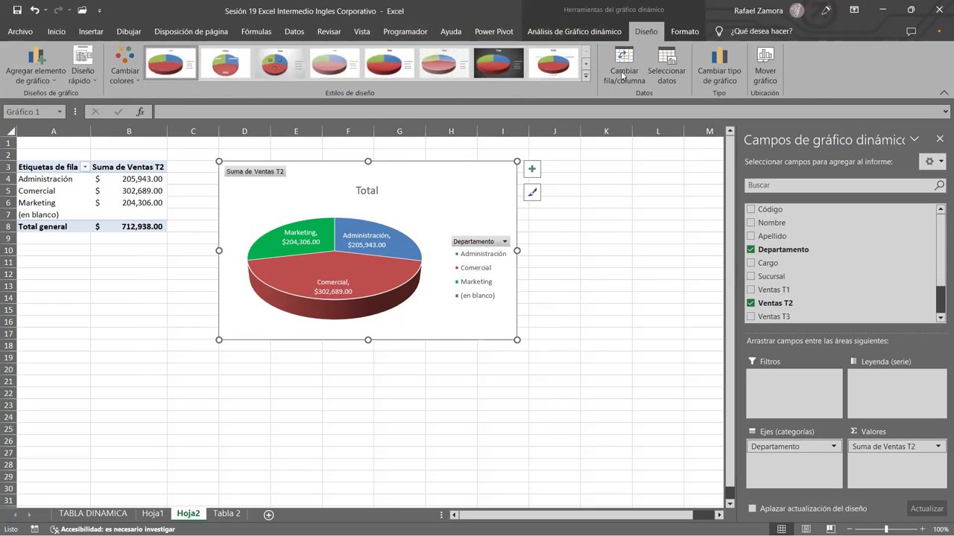
left_click(689, 33)
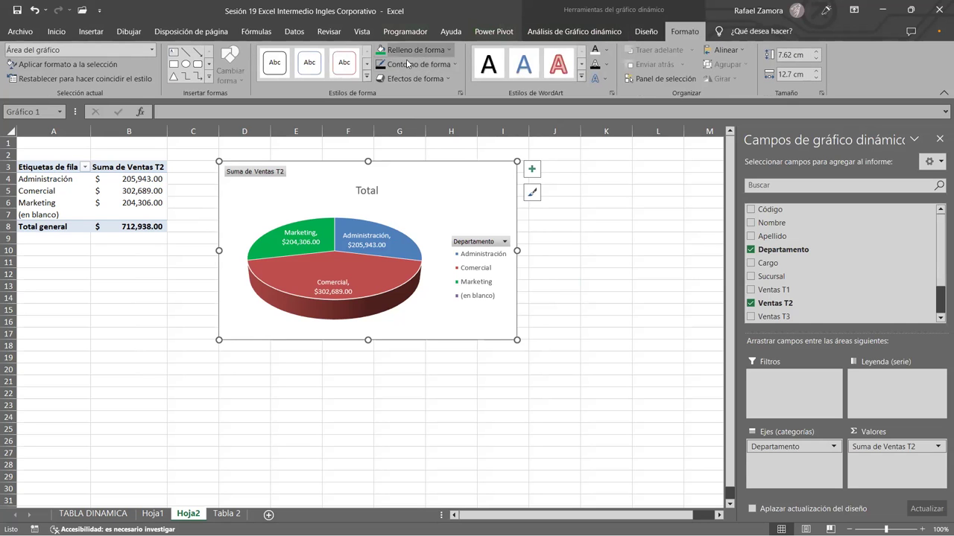
left_click(381, 66)
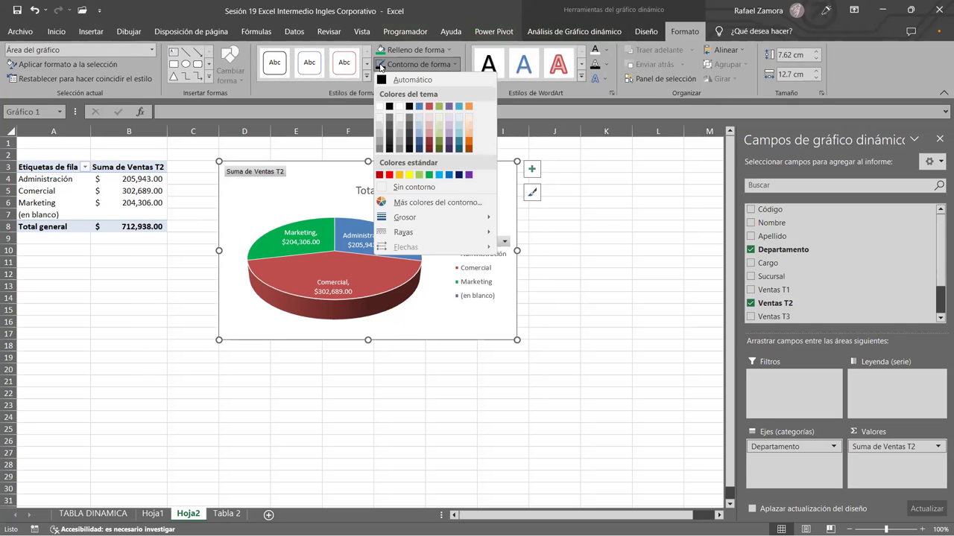
left_click(589, 226)
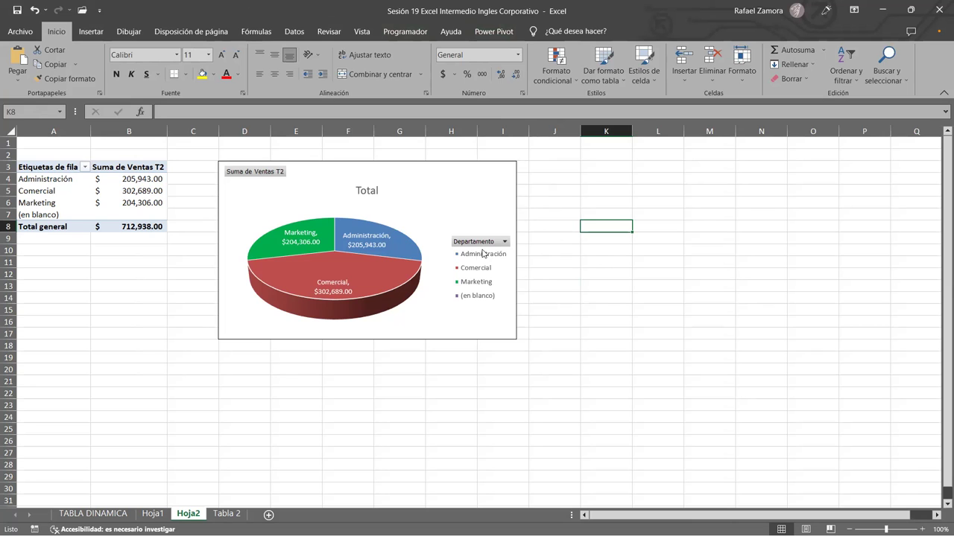
Step: Hide the Leyenda on the Ventas T2 pie chart
left_click(519, 201)
left_click(514, 196)
left_click(531, 170)
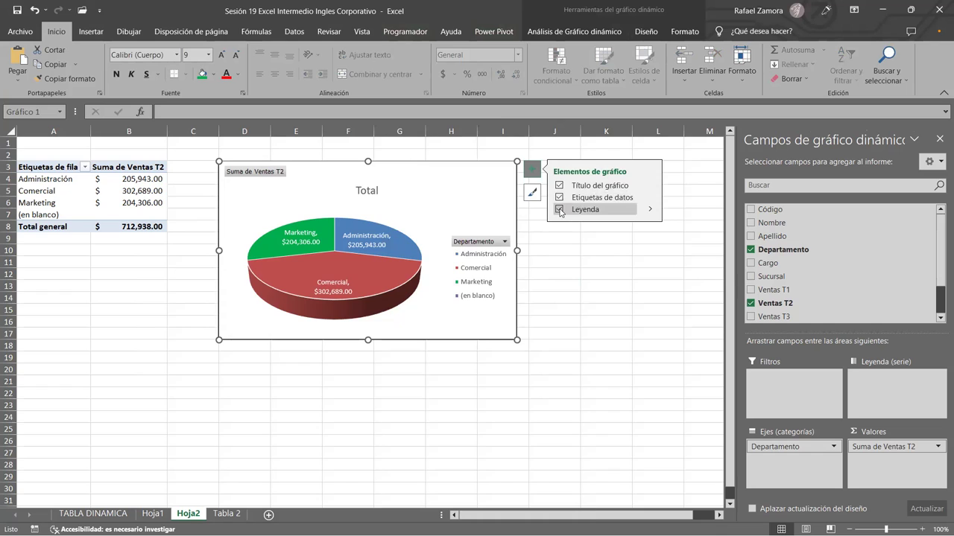
left_click(560, 211)
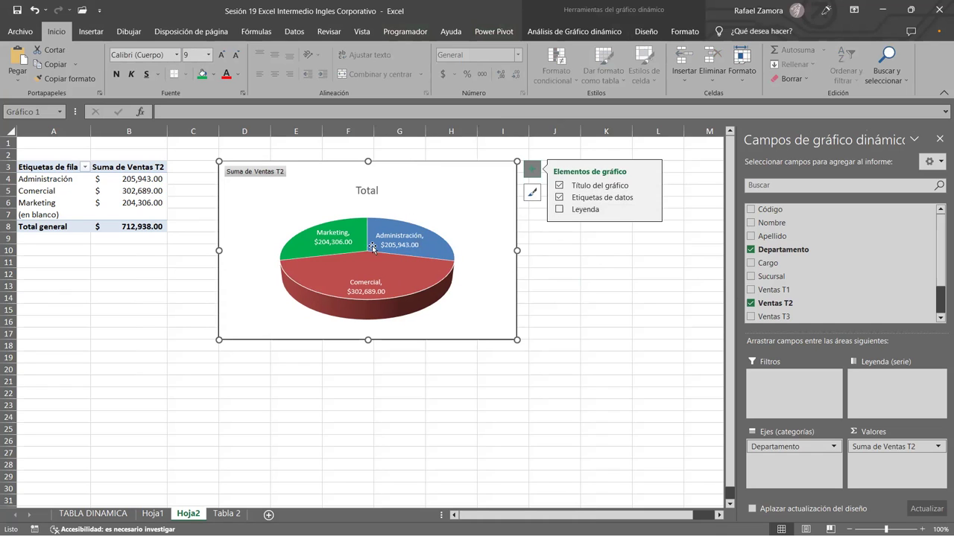
Step: Retitle the pie chart to 'Total ventas Trimestre 2'
left_click(368, 191)
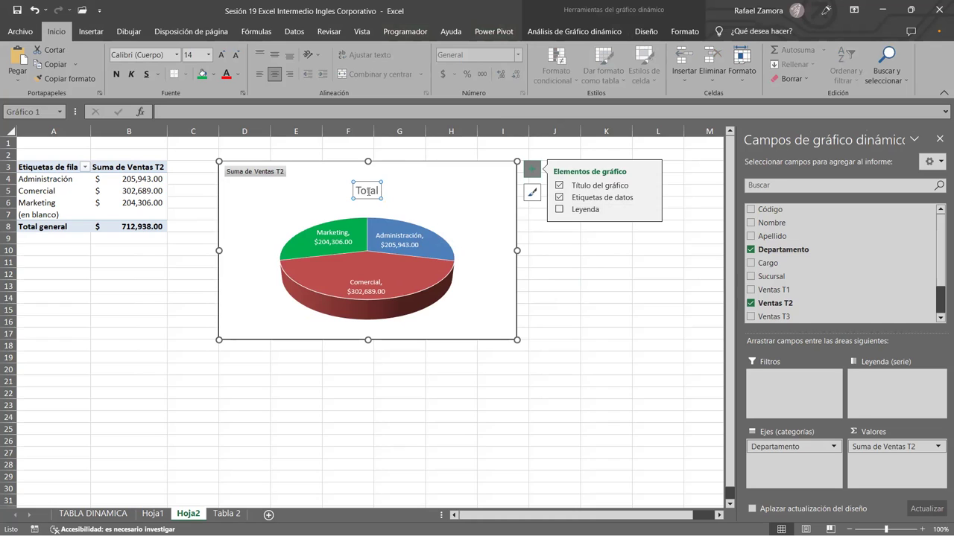
left_click(373, 191)
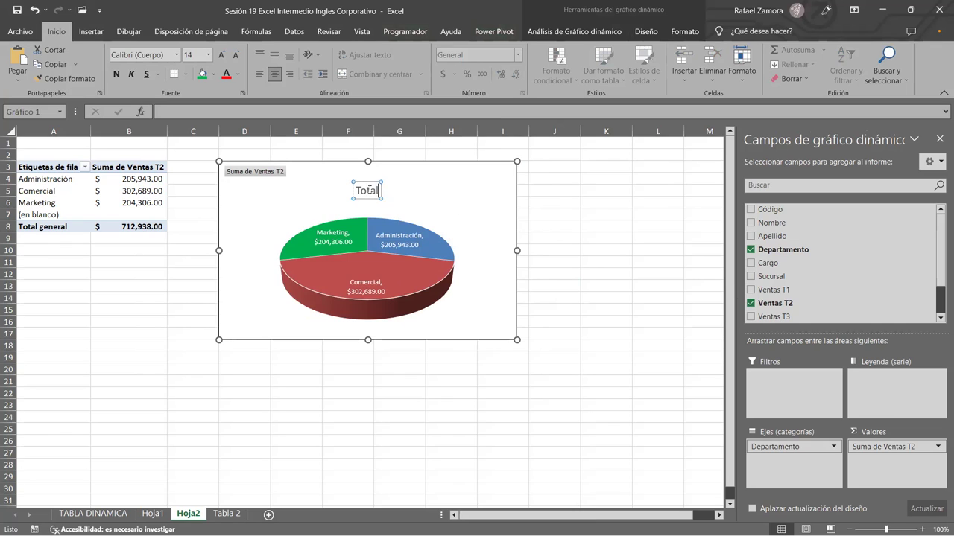
type(" Ventas")
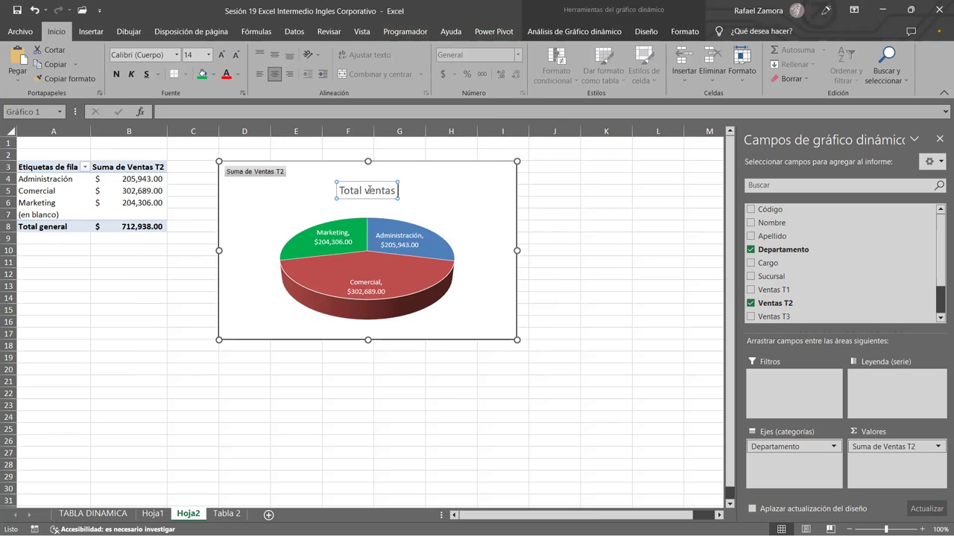
type(" Trimestre")
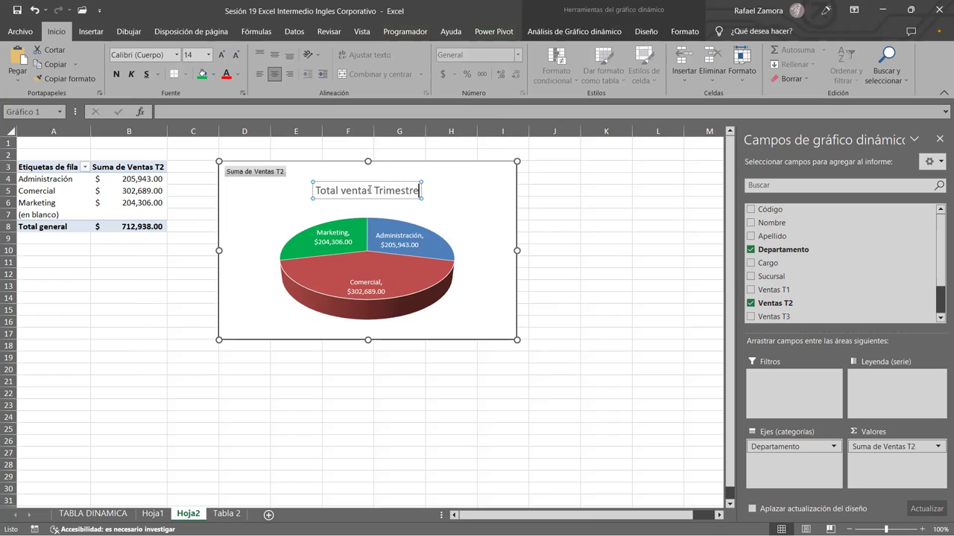
type(" 2")
left_click(579, 226)
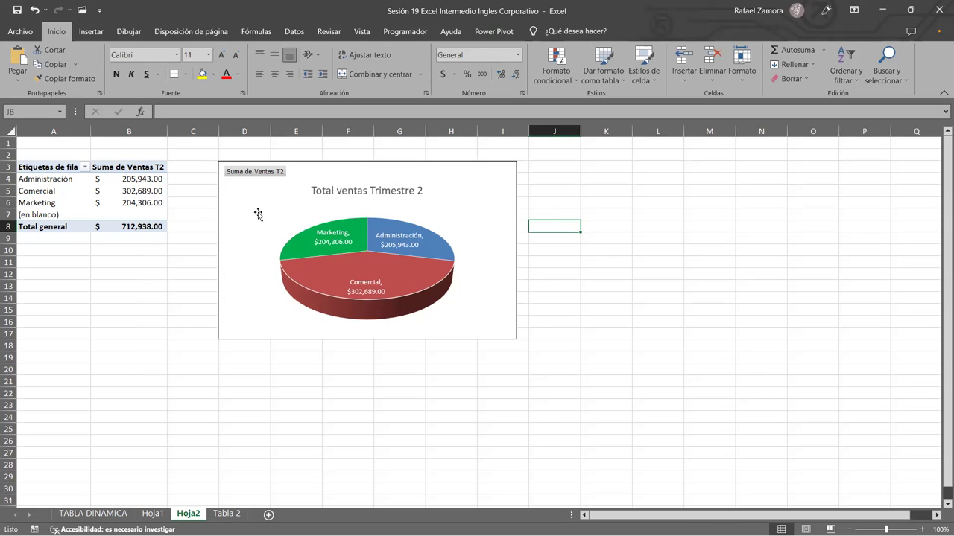
Step: Add Ventas T3 to the pivot, shift the chart down, then remove Ventas T3 again
left_click(123, 192)
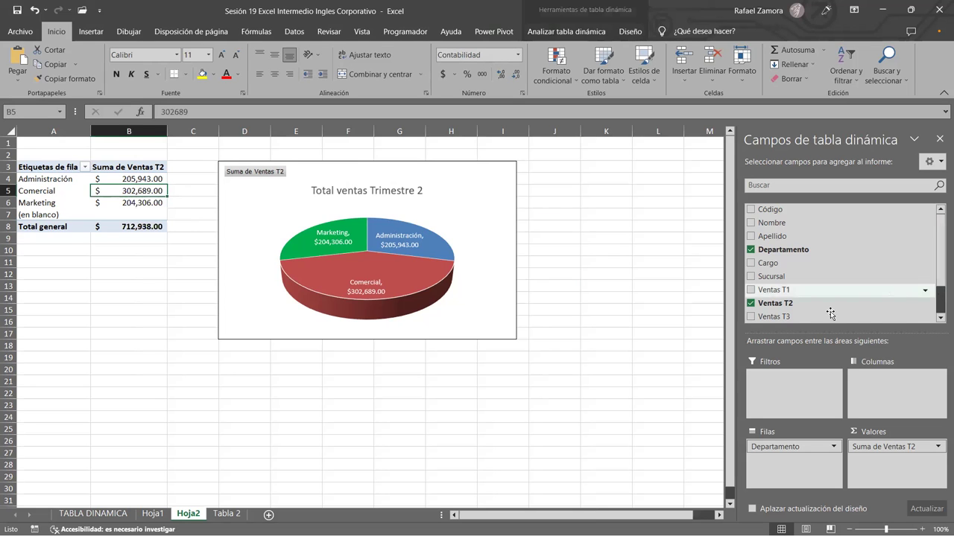
left_click(751, 316)
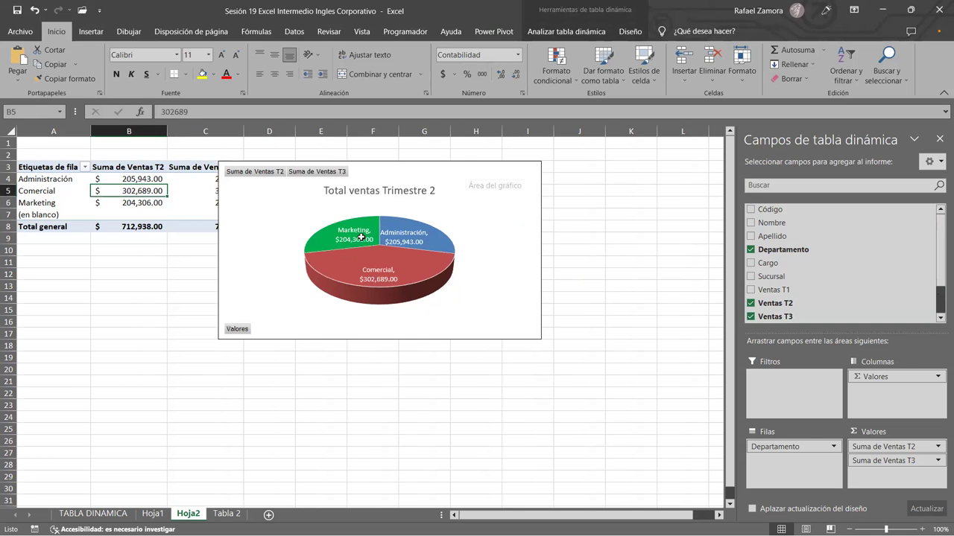
left_click_drag(361, 237, 349, 342)
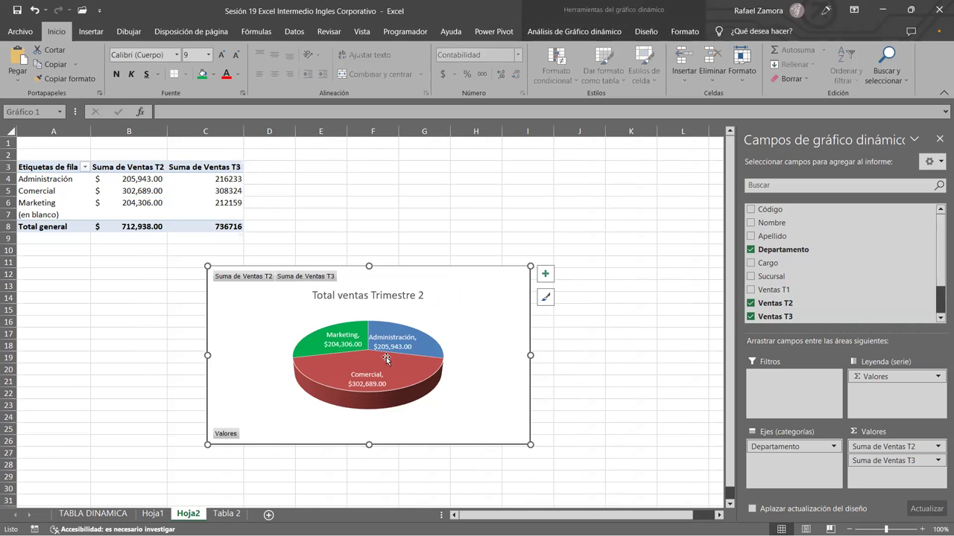
left_click(750, 317)
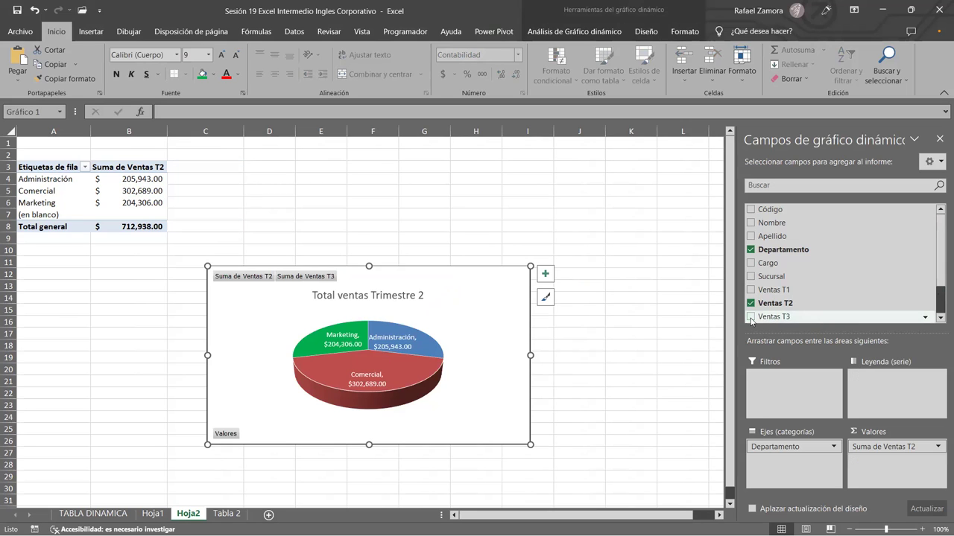
Step: Move the pie chart back up beside the T2 pivot and switch to Hoja1
left_click_drag(419, 270, 454, 165)
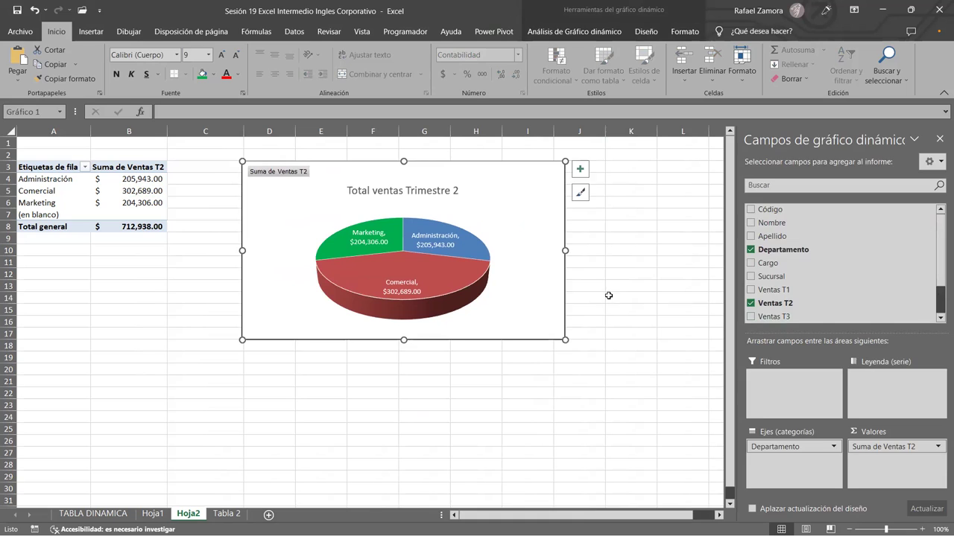
left_click(609, 296)
left_click(153, 514)
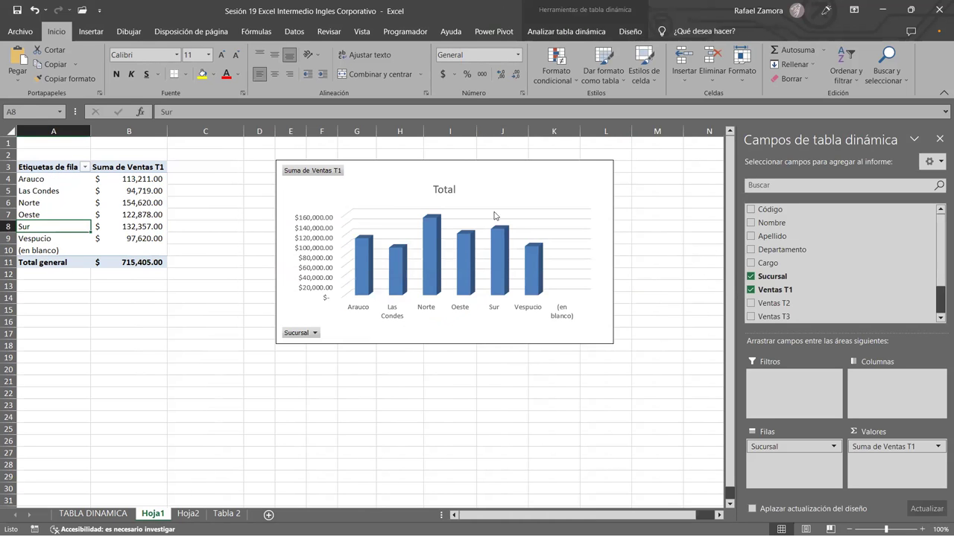
Step: From a cell in the Tabla 2 sales data, insert a pivot table on a new worksheet, Hoja3
left_click(189, 514)
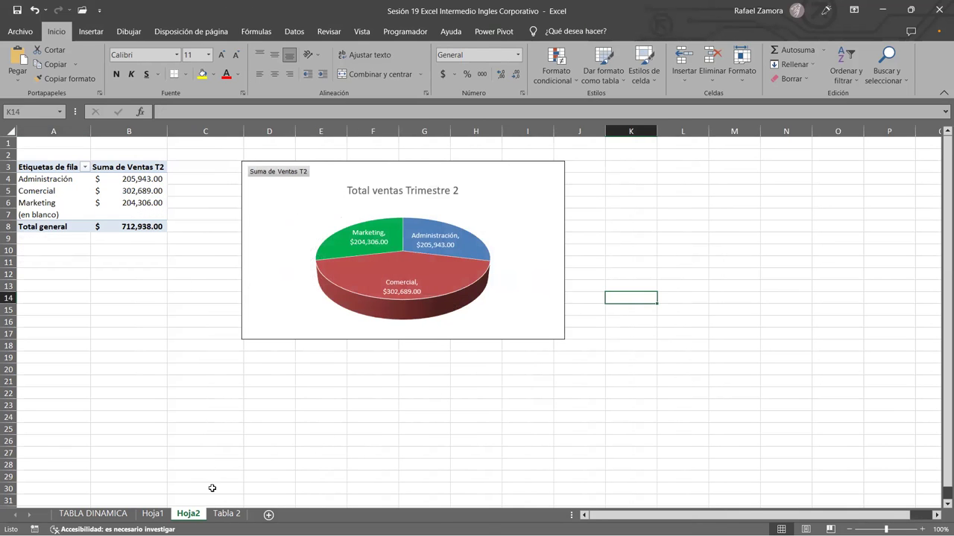
left_click(216, 514)
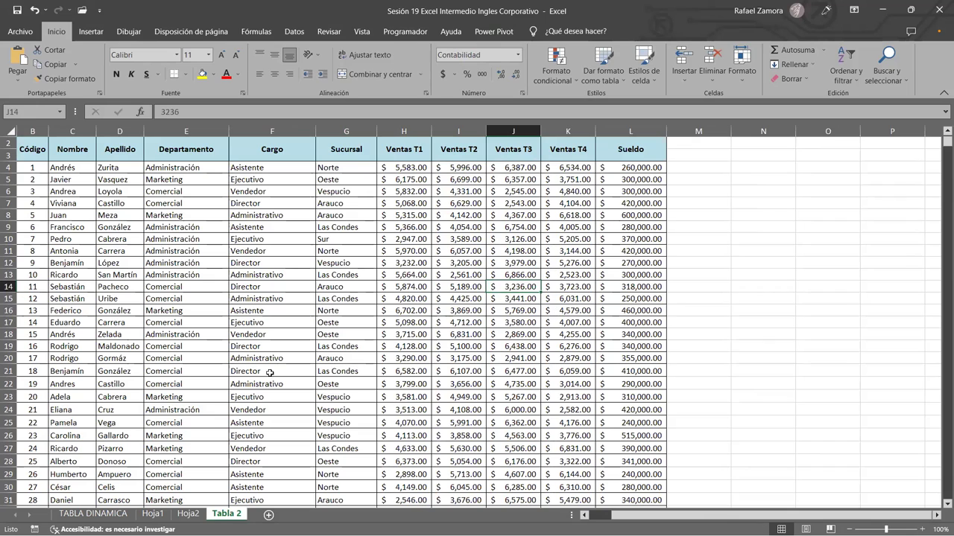
left_click(352, 335)
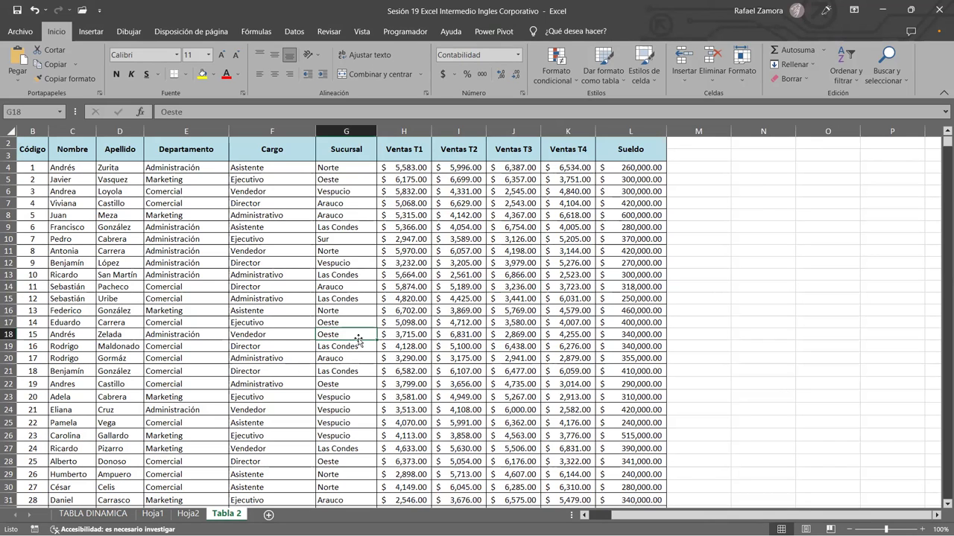
left_click(89, 31)
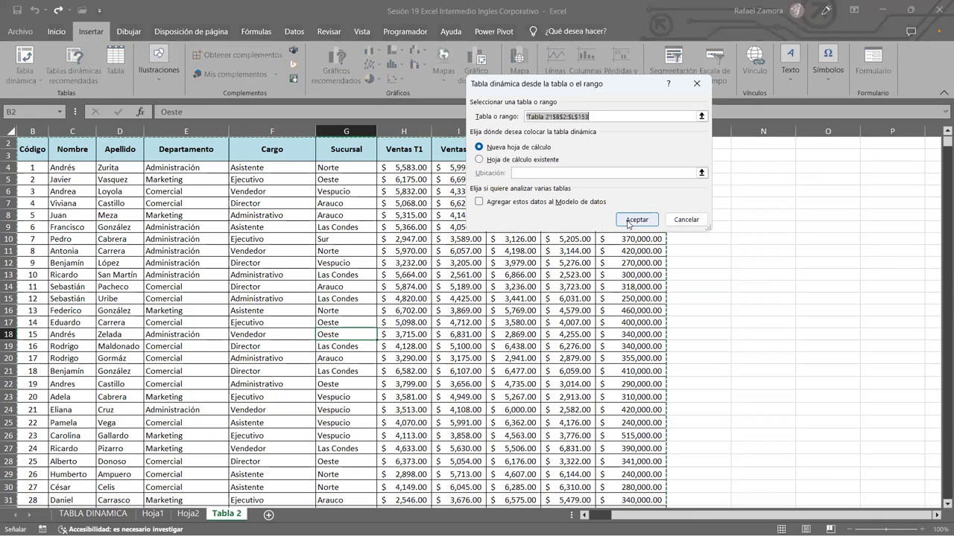
left_click(633, 219)
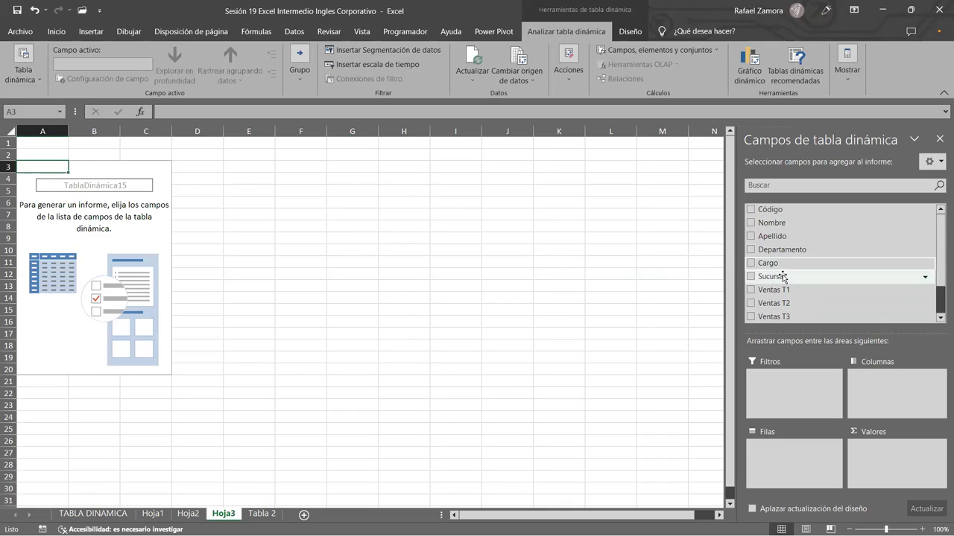
Step: Put Cargo in rows and Ventas T3 in values, then format the sums as Contabilidad
left_click_drag(782, 267, 825, 460)
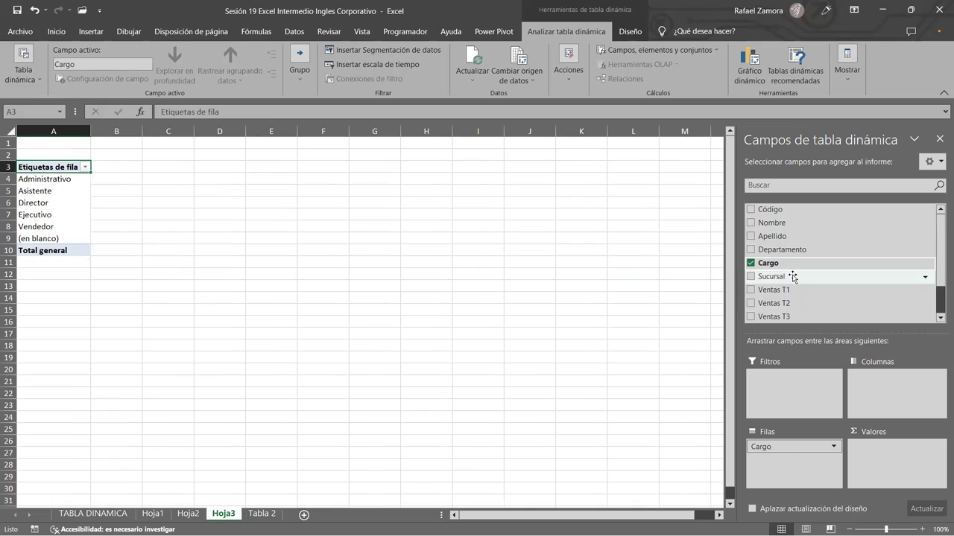
left_click_drag(779, 316, 893, 477)
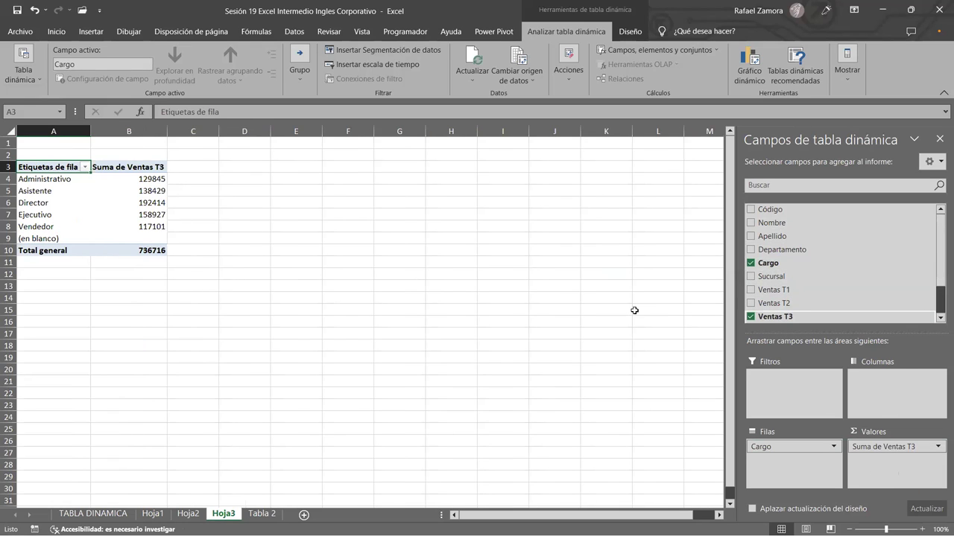
left_click(146, 202)
right_click(146, 202)
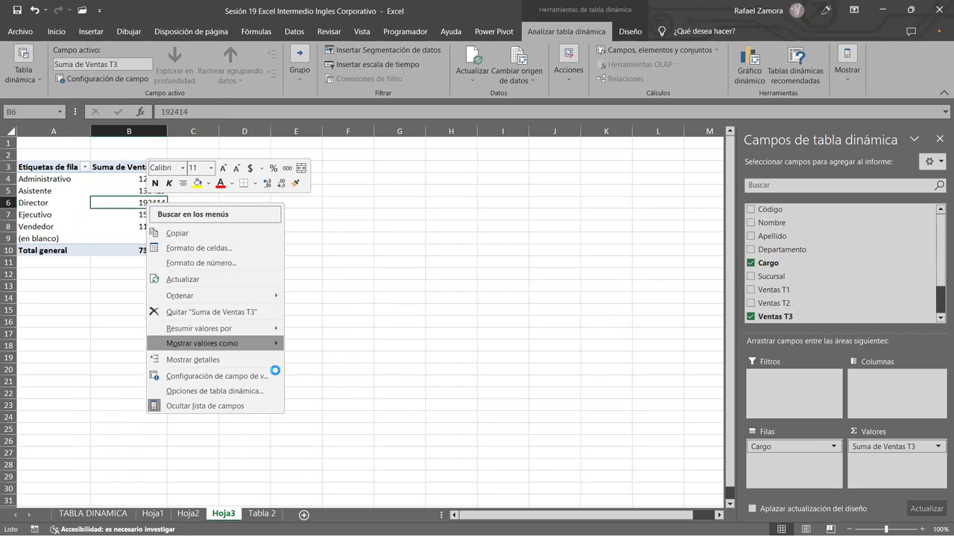
left_click(250, 377)
left_click(167, 462)
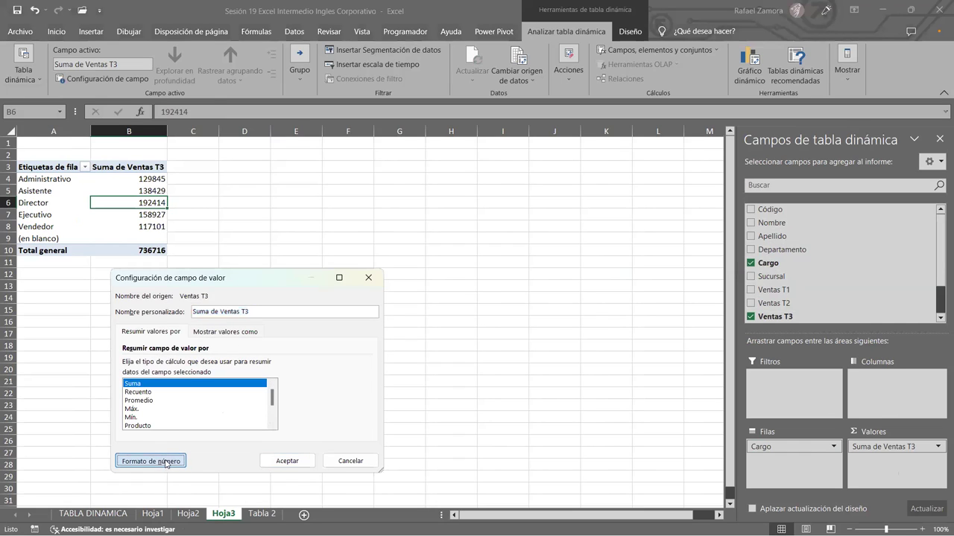
left_click(109, 299)
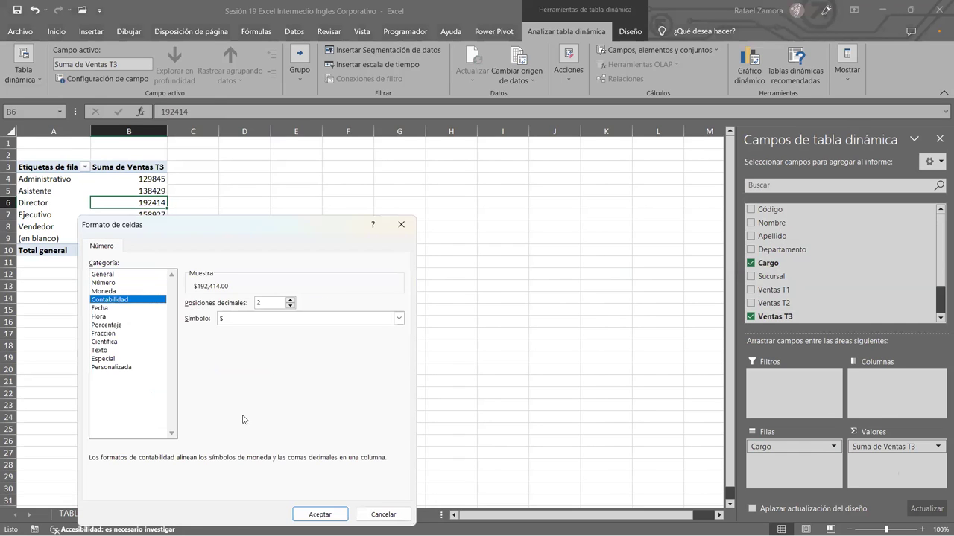
left_click(318, 514)
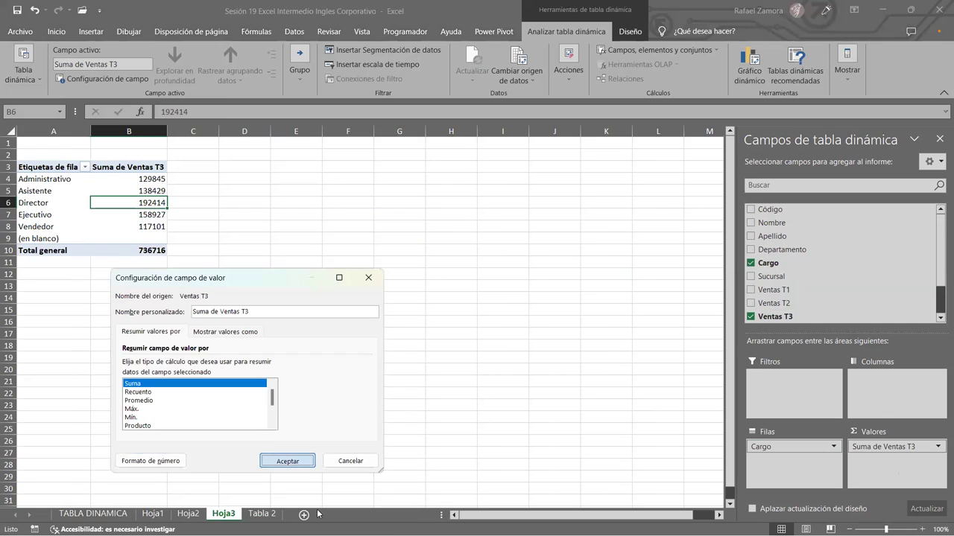
left_click(283, 459)
left_click(234, 358)
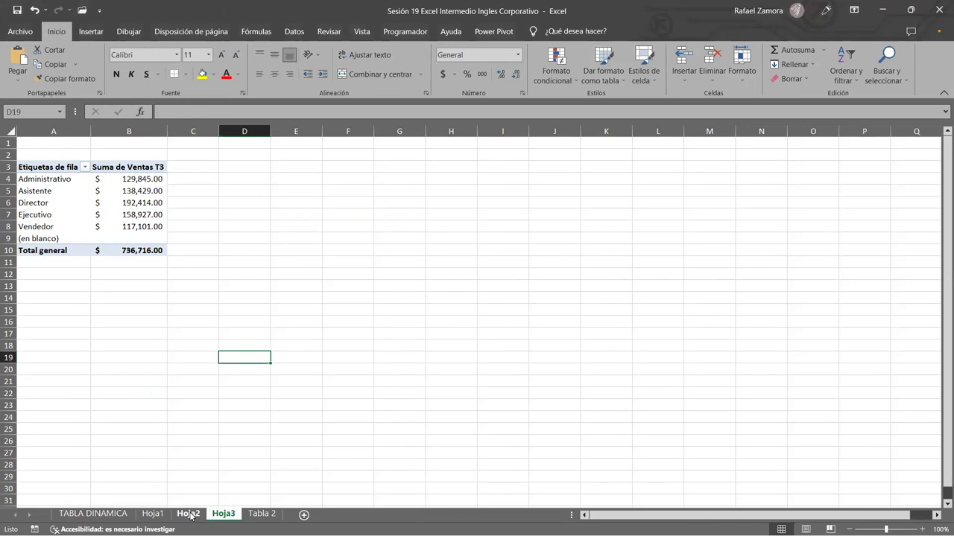
Step: Return to Hoja3 and select its Ventas T3 by Cargo pivot table
left_click(154, 514)
left_click(188, 514)
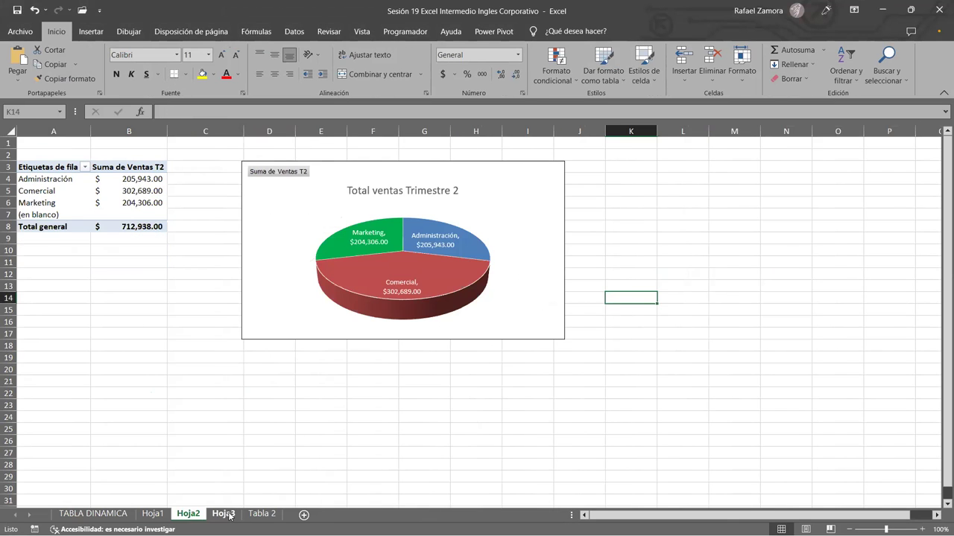
left_click(223, 514)
left_click(82, 215)
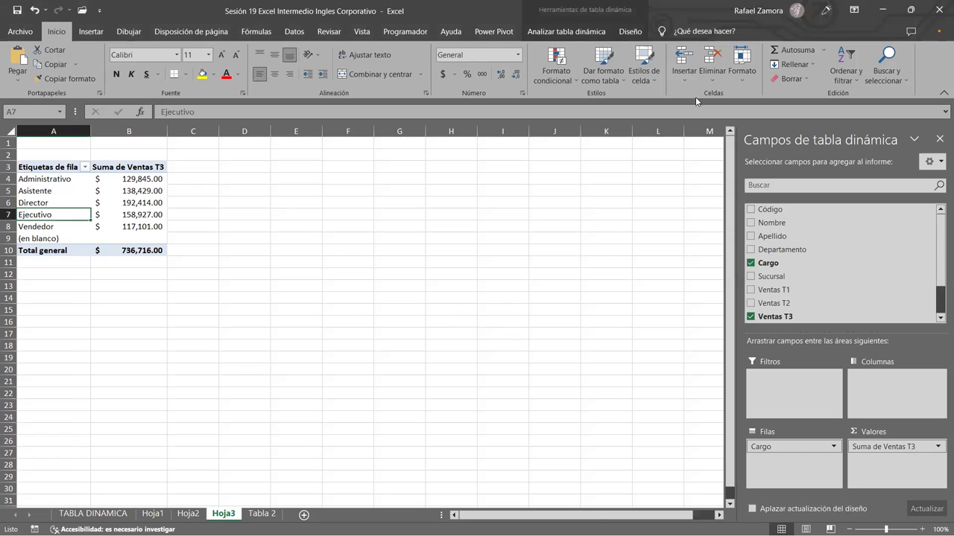
Step: Insert a Líneas 3D pivot chart of the Ventas T3 totals by Cargo
left_click(566, 31)
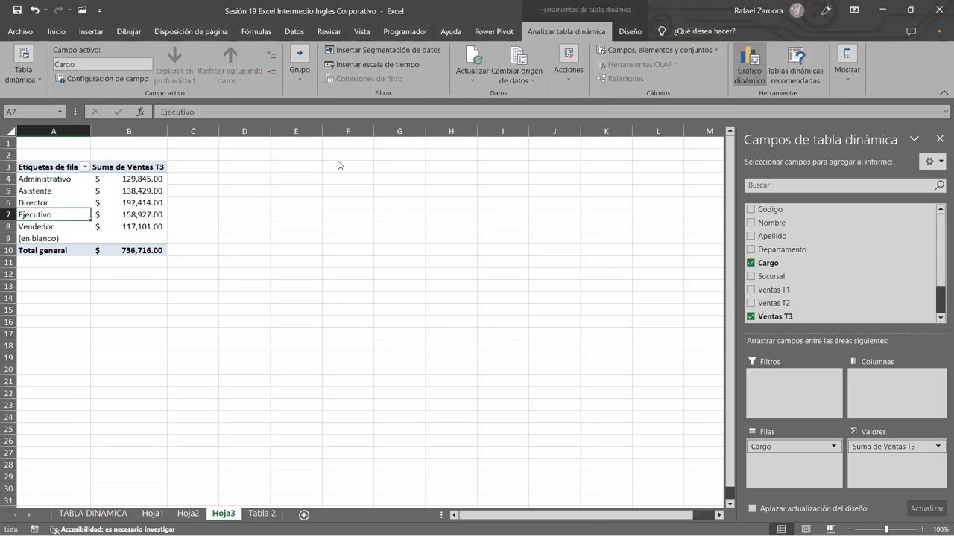
left_click(320, 198)
left_click(322, 212)
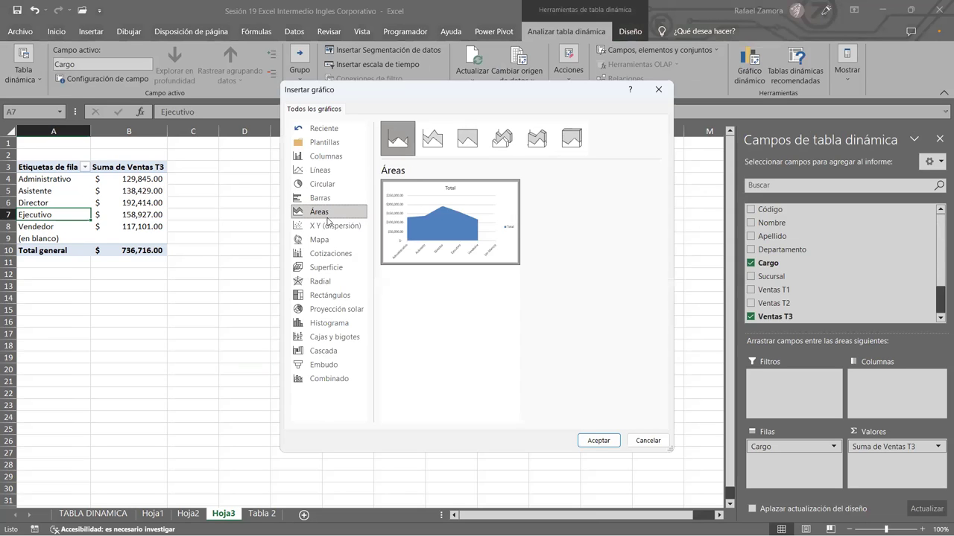
left_click(339, 155)
left_click(336, 172)
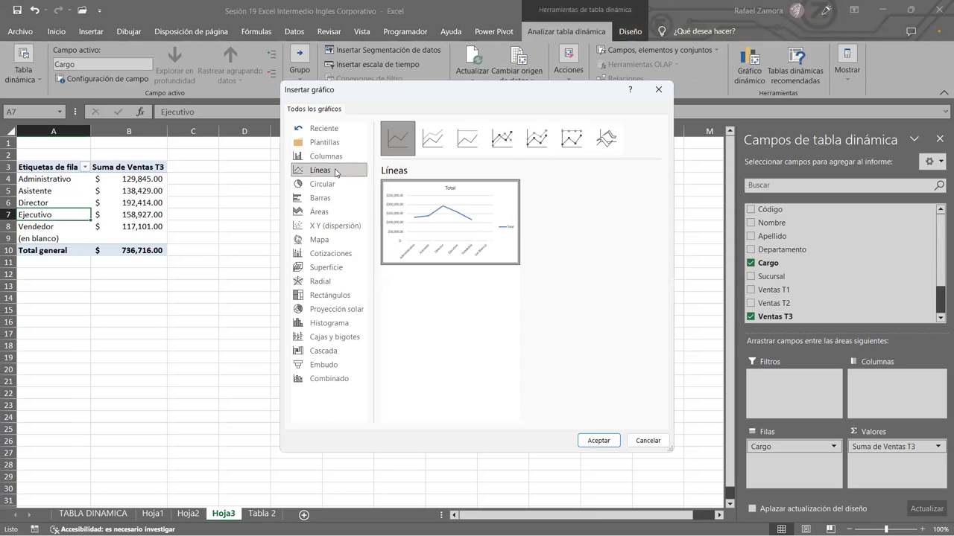
left_click(535, 141)
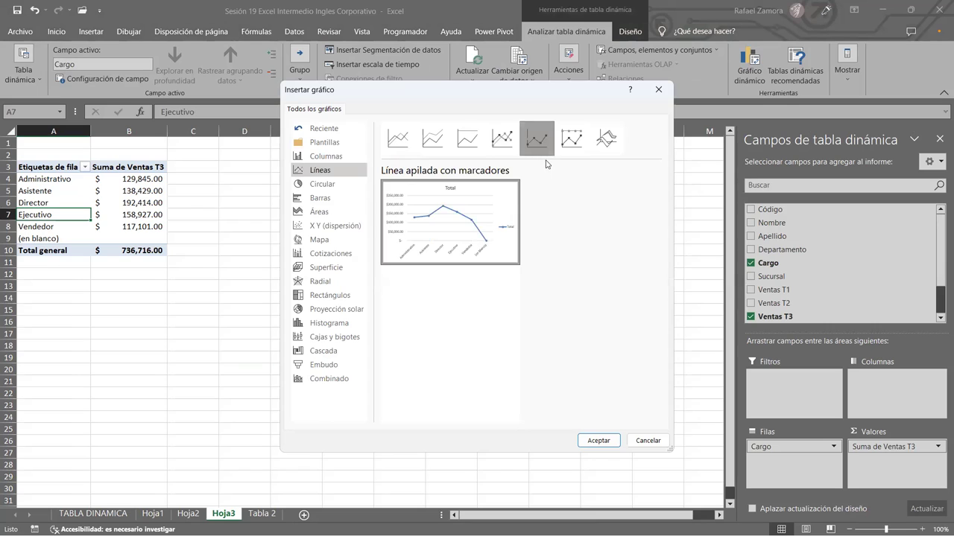
left_click(502, 140)
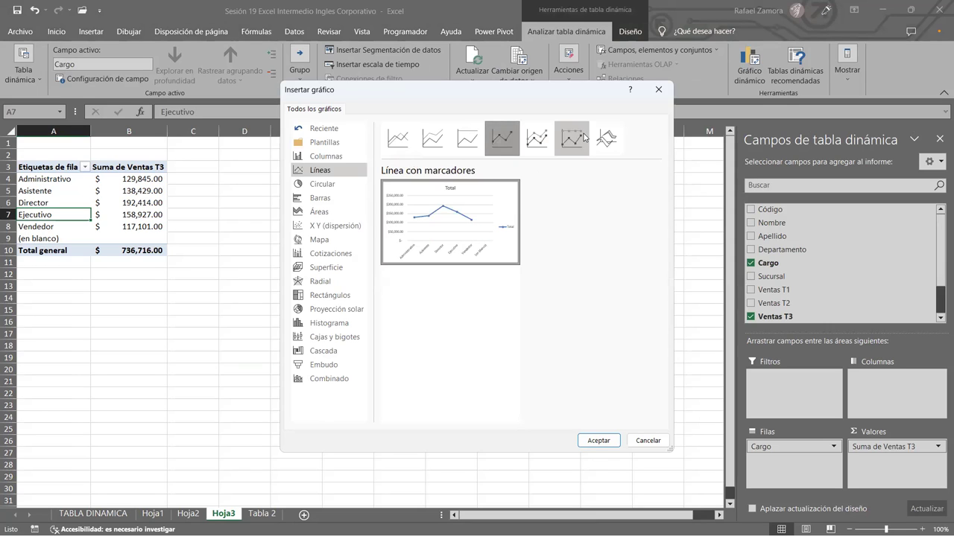
left_click(583, 138)
left_click(536, 141)
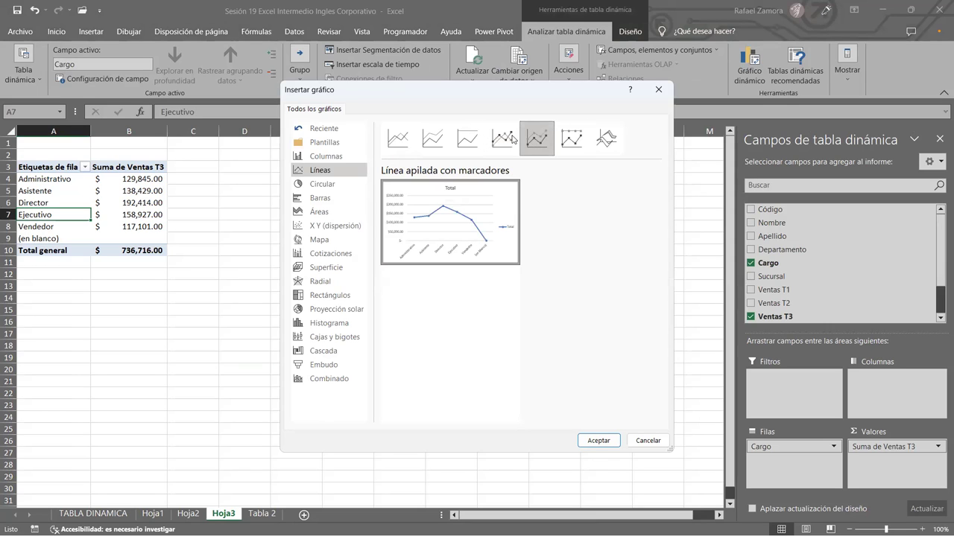
left_click(503, 140)
left_click(607, 141)
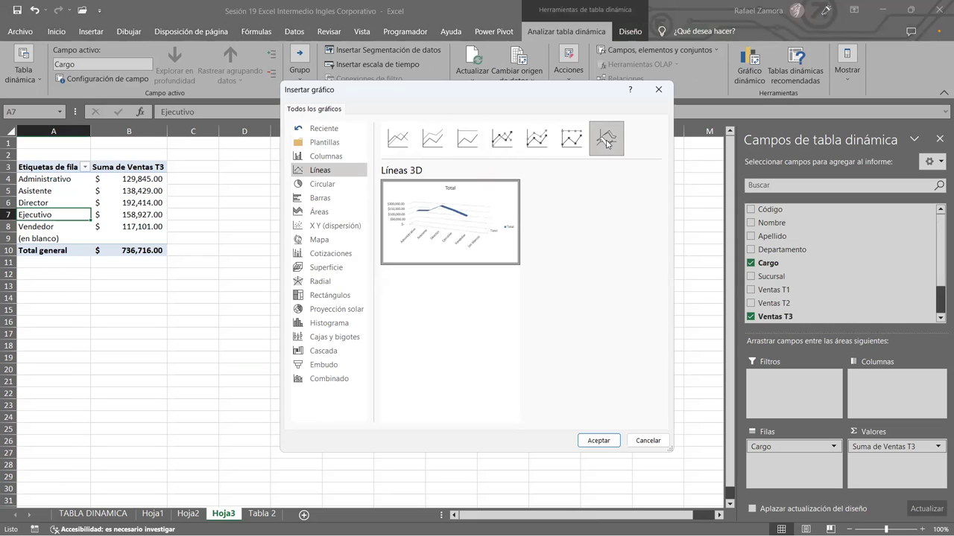
left_click(603, 441)
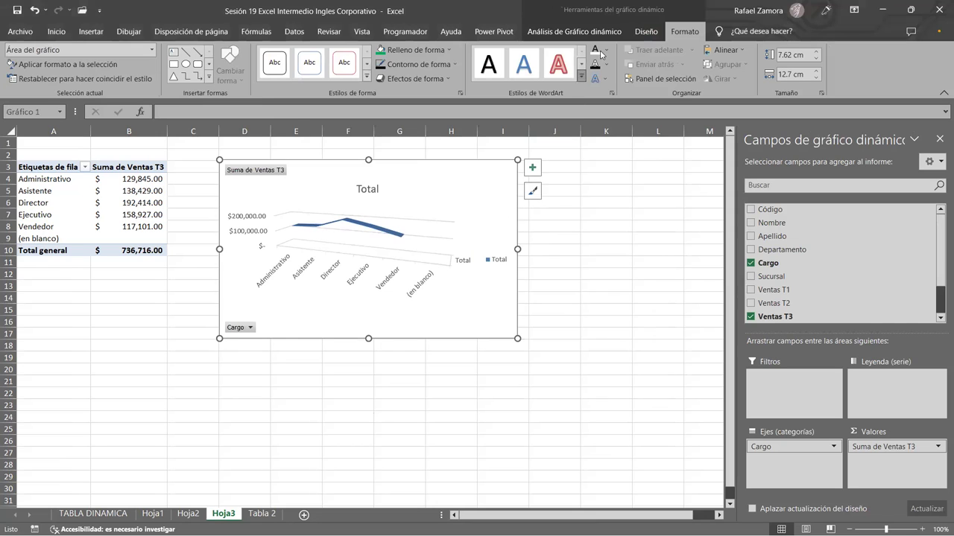
Step: Fill the 3D line chart's area with a pale blue shape fill
left_click(451, 50)
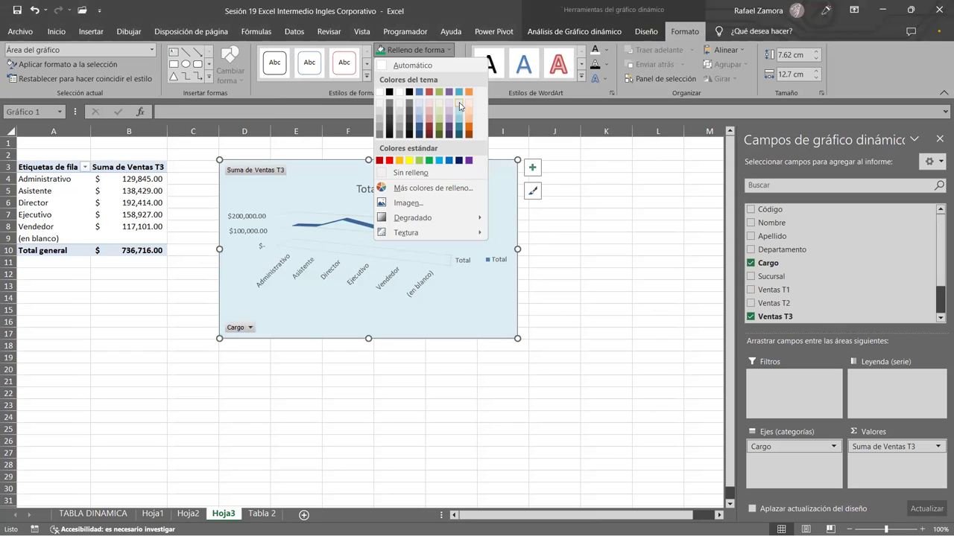
left_click(574, 165)
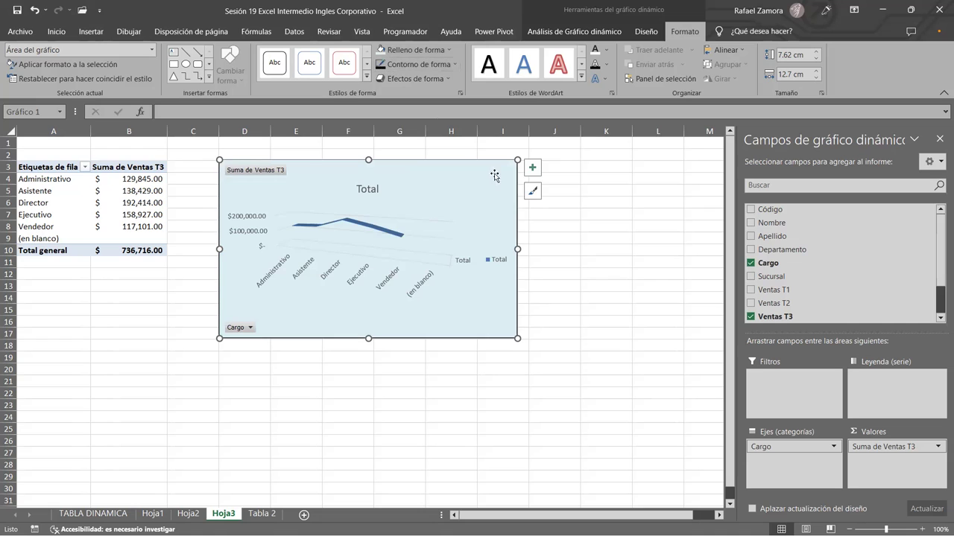
left_click(611, 250)
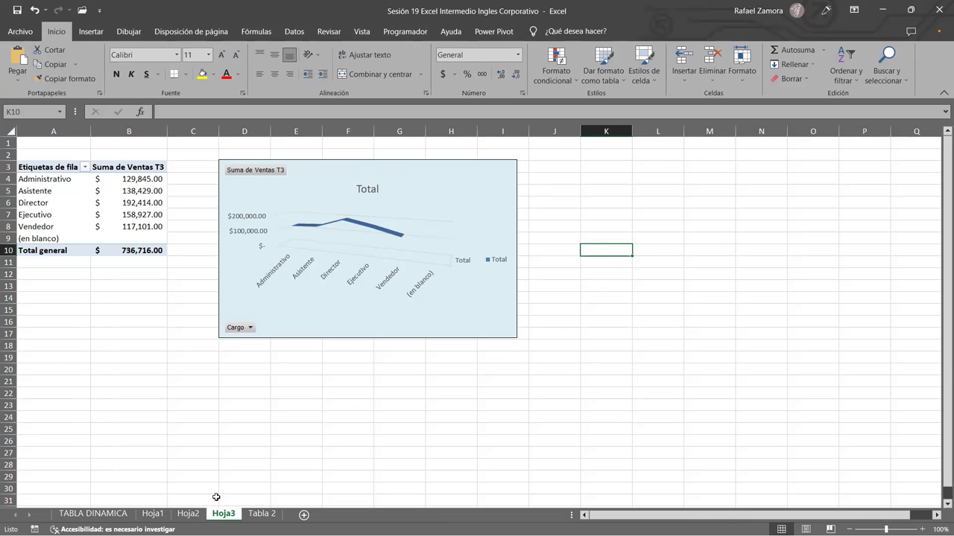
Step: From a cell in the Tabla 2 employee data, insert a pivot table on a new worksheet, Hoja4
left_click(153, 514)
left_click(223, 514)
left_click(152, 514)
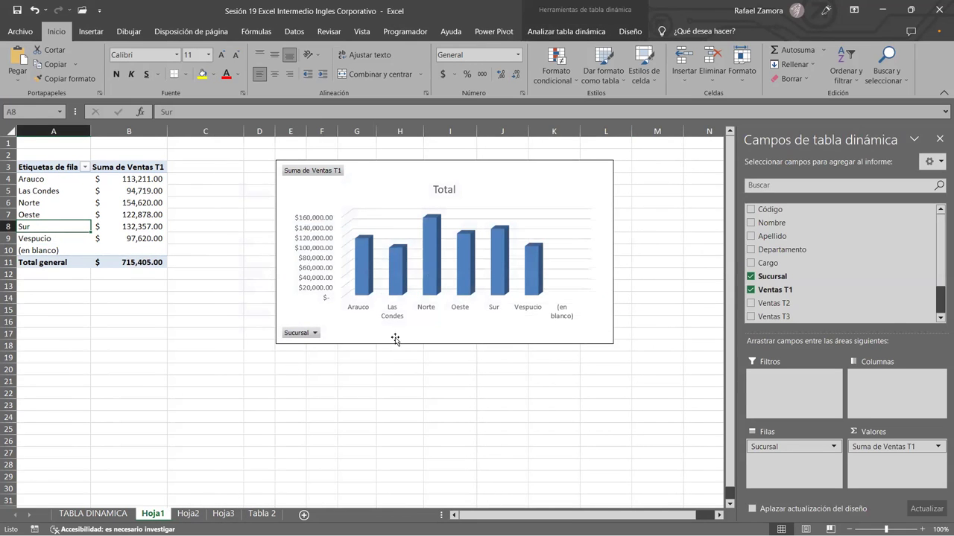
left_click(265, 516)
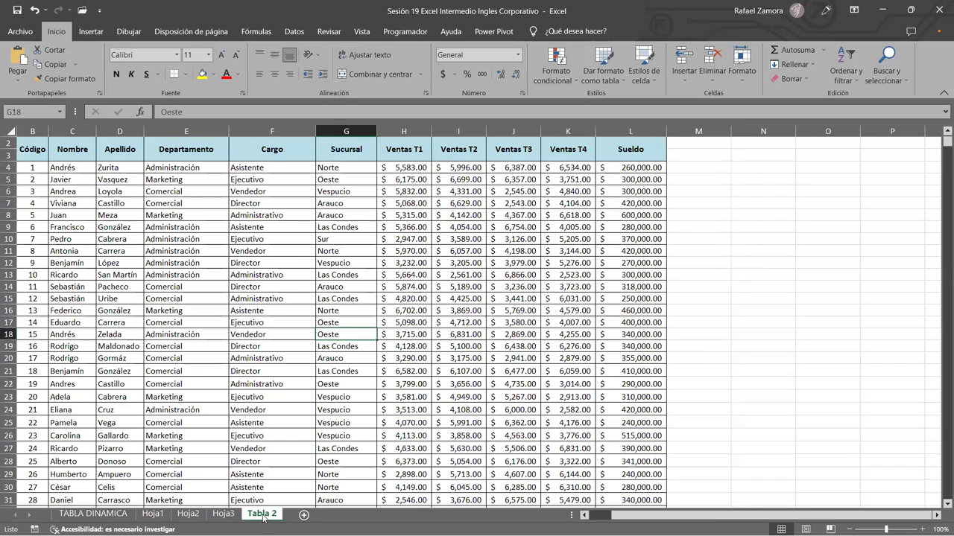
left_click(160, 515)
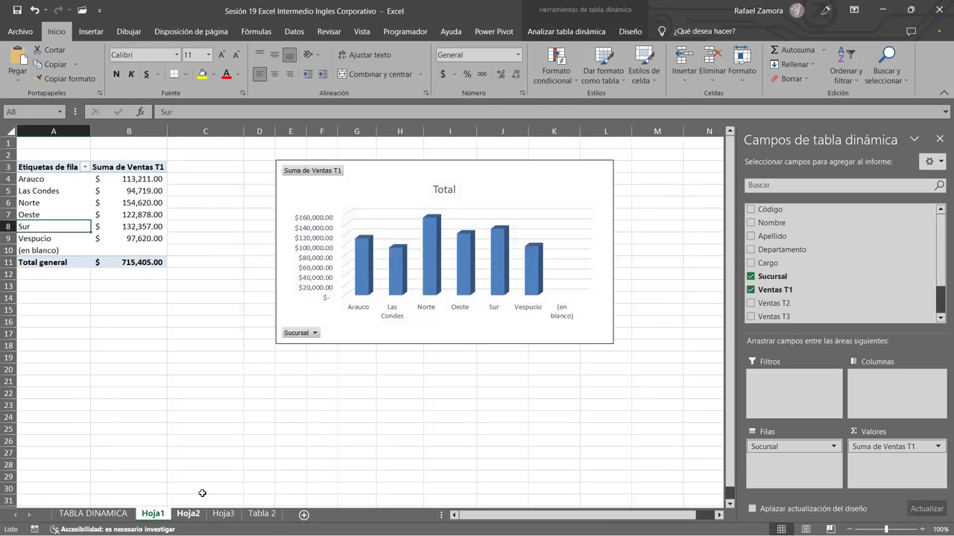
left_click(273, 516)
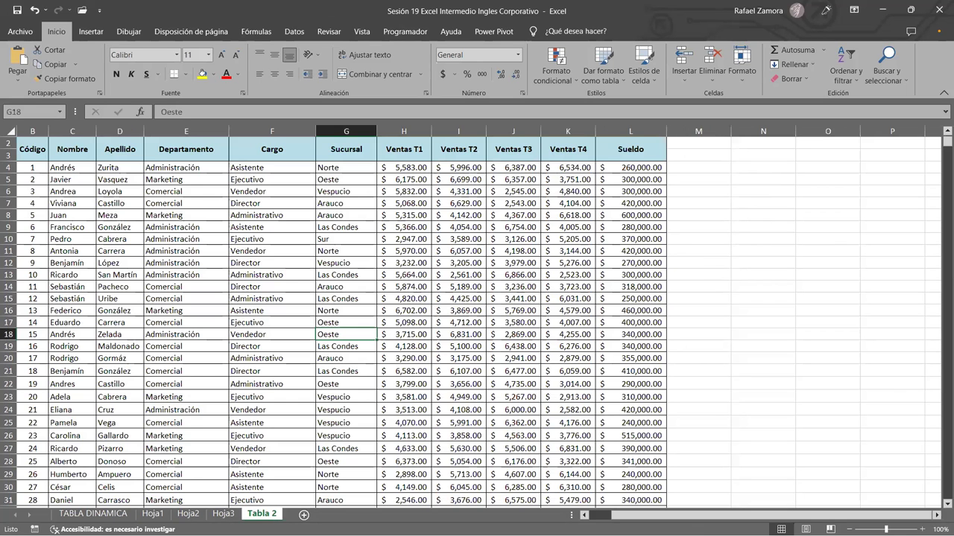
left_click(289, 359)
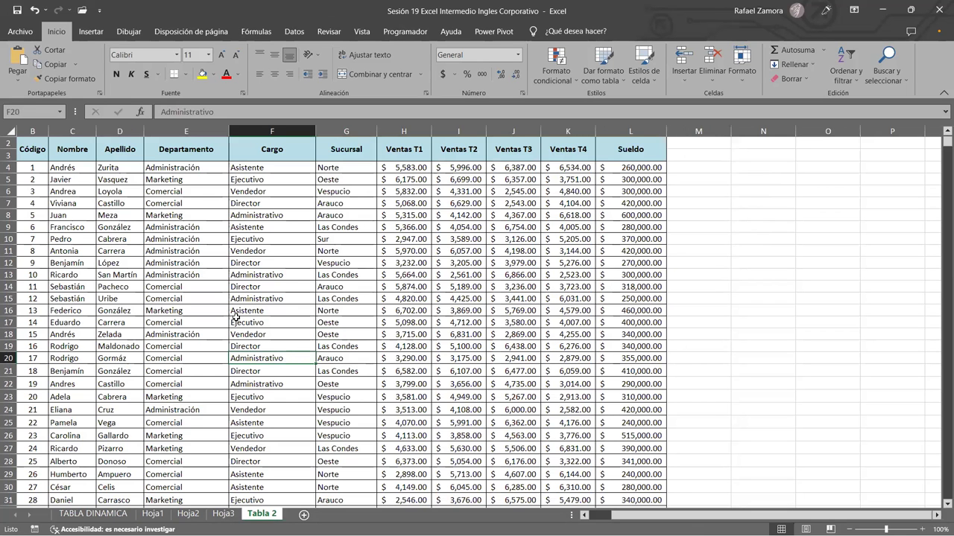
left_click(99, 31)
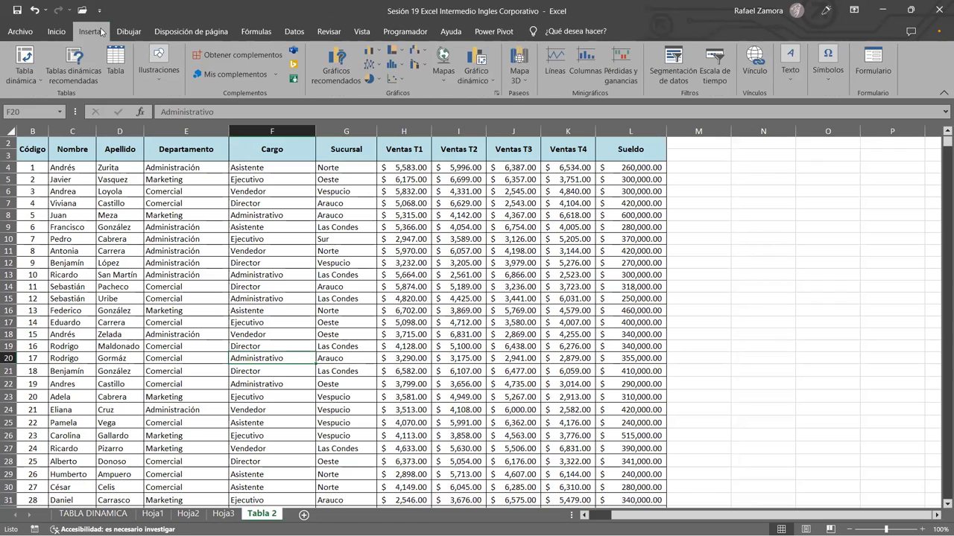
left_click(27, 65)
left_click(635, 220)
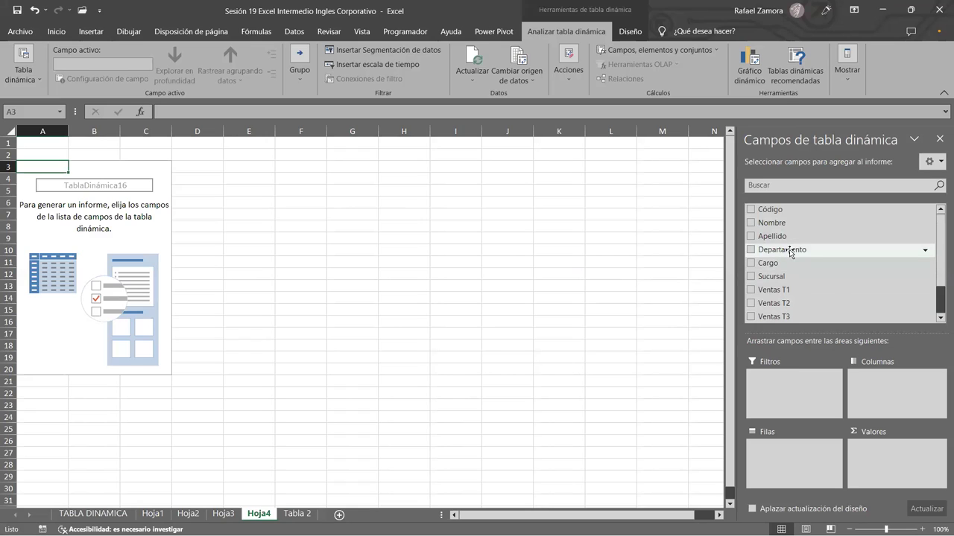
Step: Place Departamento in rows and Ventas T1 in values of the Hoja4 pivot table
left_click_drag(790, 252, 791, 448)
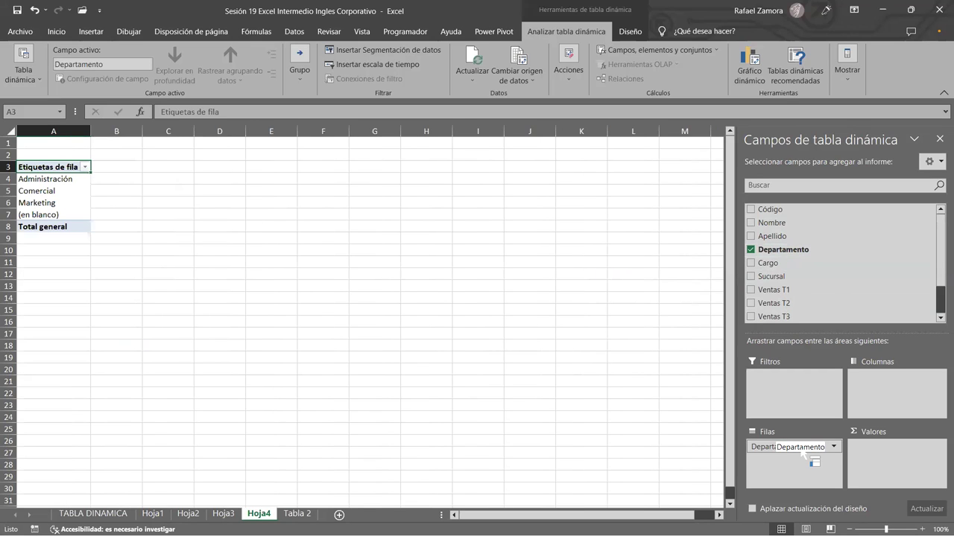
left_click_drag(809, 290, 915, 464)
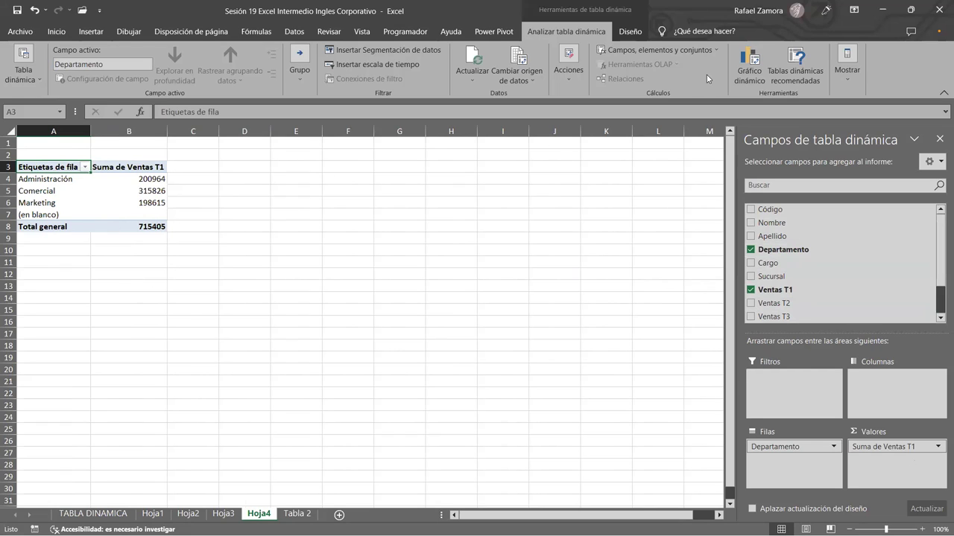
left_click(630, 31)
left_click(672, 76)
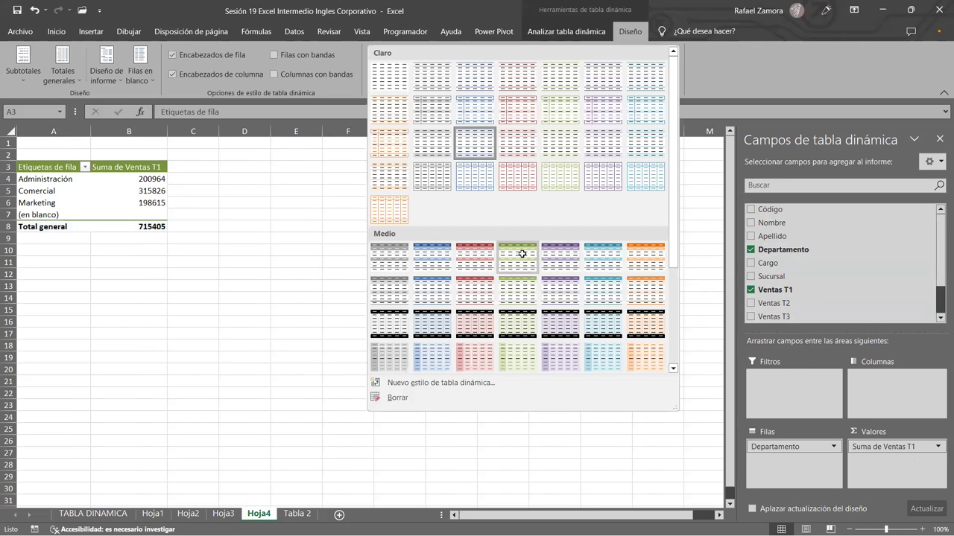
Step: Apply a green Medio pivot table style to the Departamento sales pivot
left_click(521, 254)
left_click(371, 260)
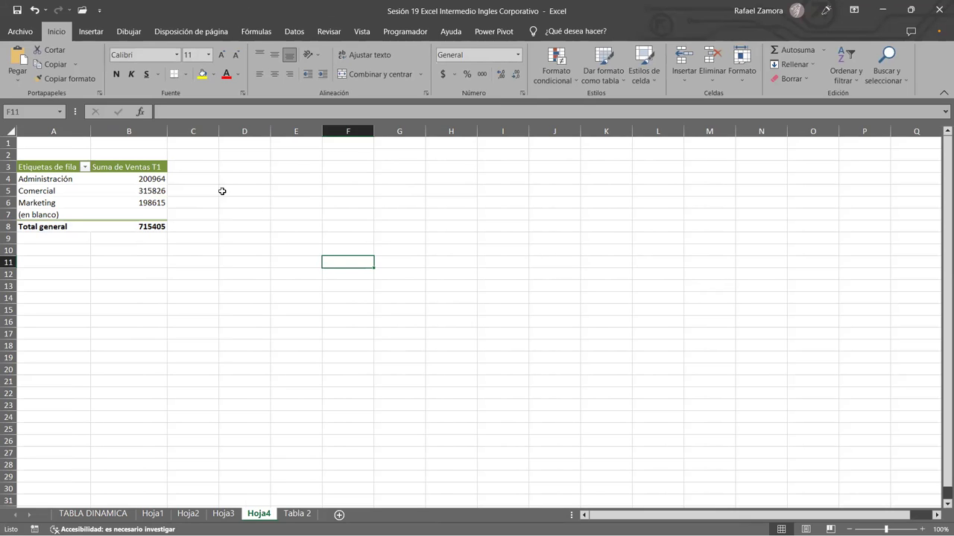
left_click(151, 199)
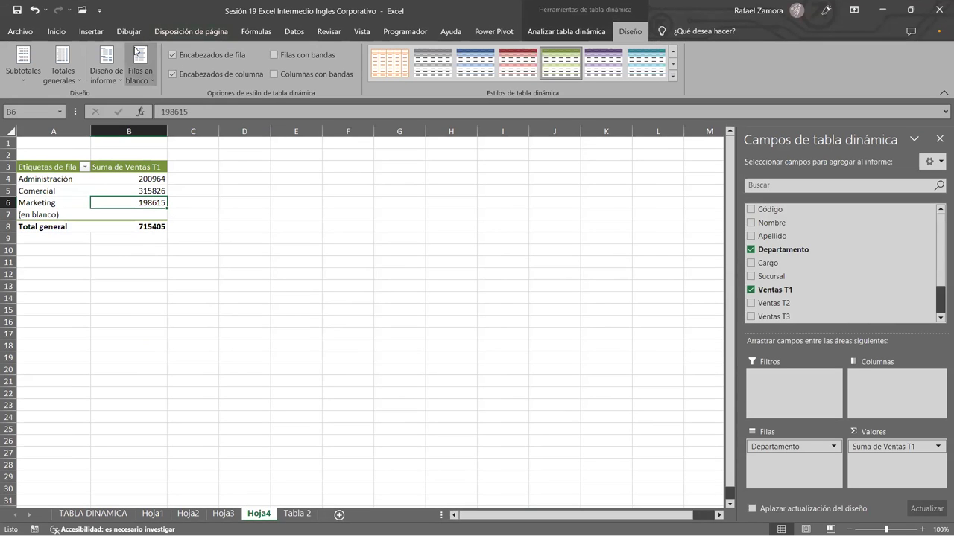
right_click(142, 207)
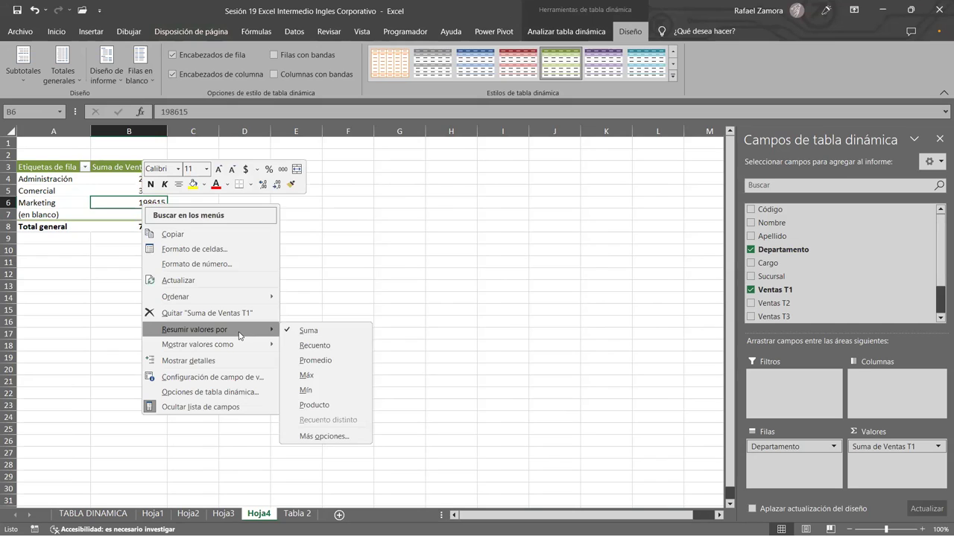
Step: Set the Suma de Ventas T1 field to Contabilidad format with $ and two decimals
left_click(237, 381)
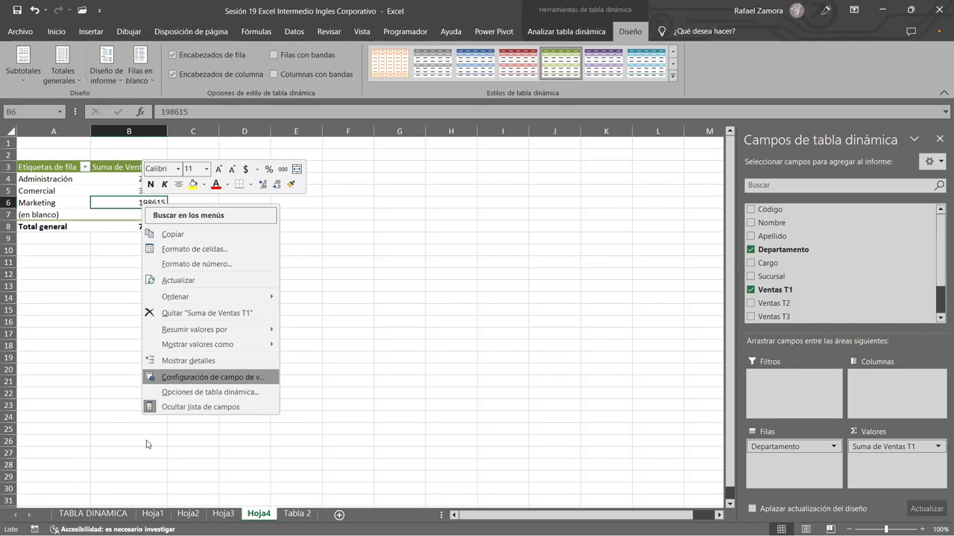
left_click(140, 462)
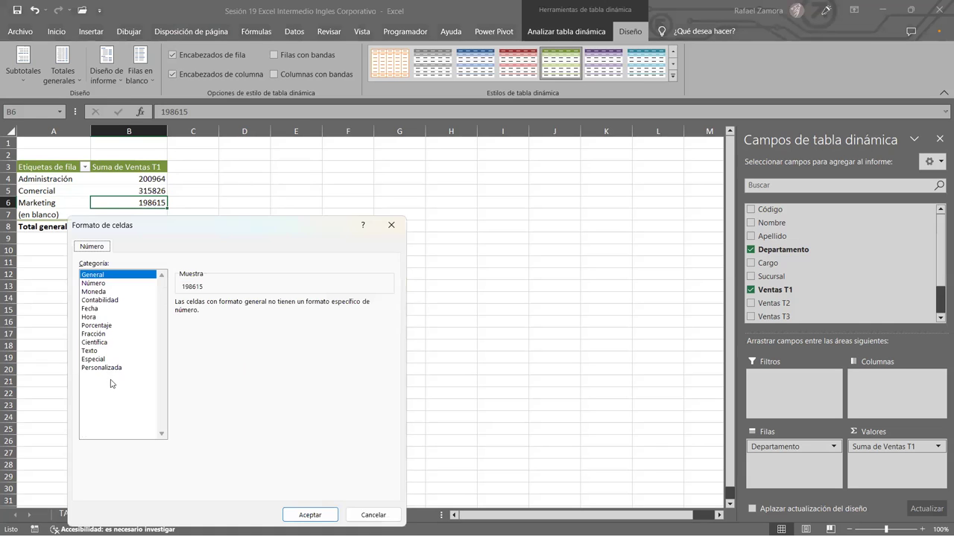
left_click(117, 326)
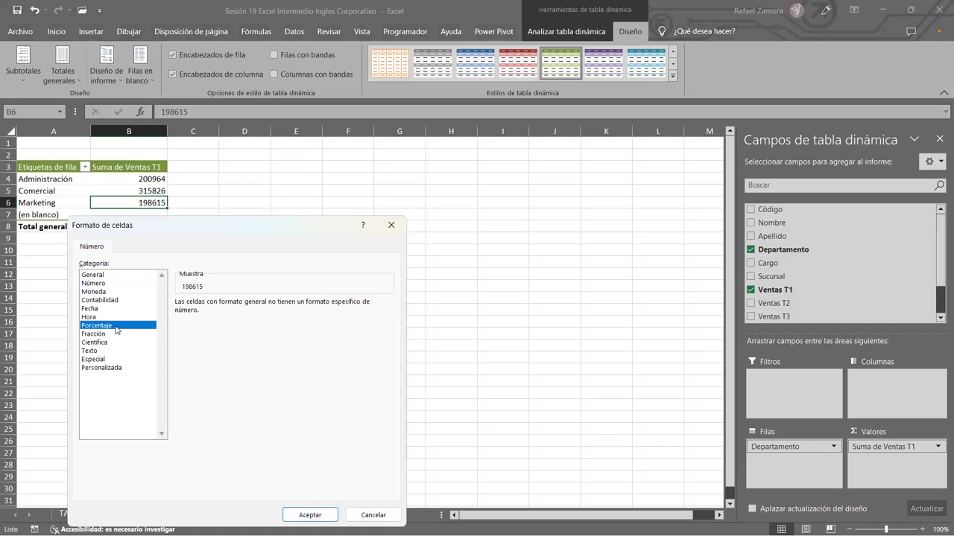
left_click(97, 291)
left_click(96, 300)
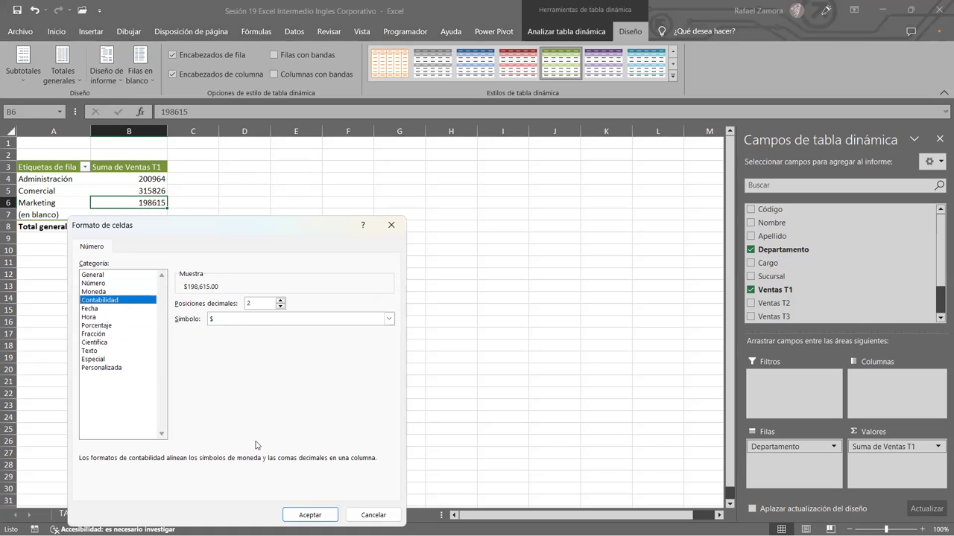
left_click(312, 516)
key("Return")
left_click(327, 377)
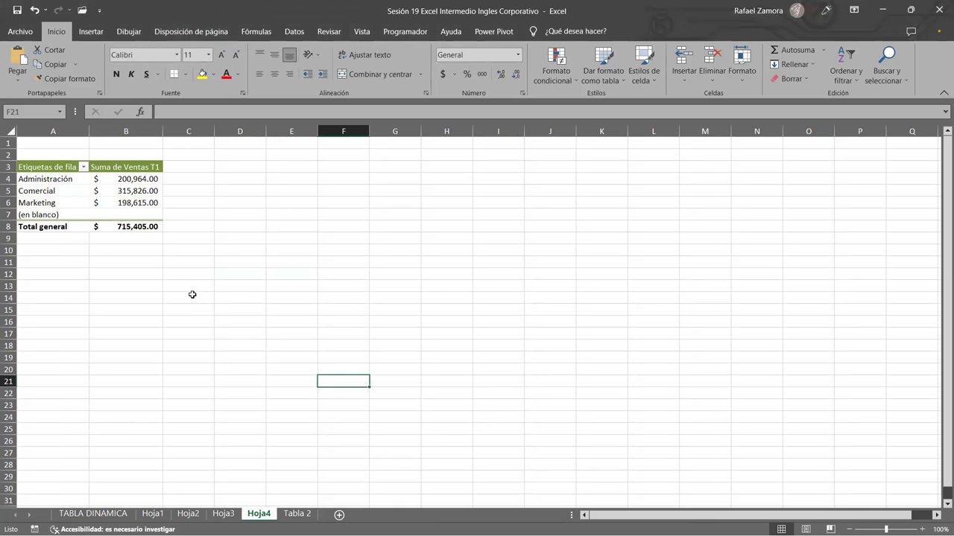
Step: Insert a second Tabla 2 pivot table on the existing sheet Hoja4 at cell A11
left_click(291, 515)
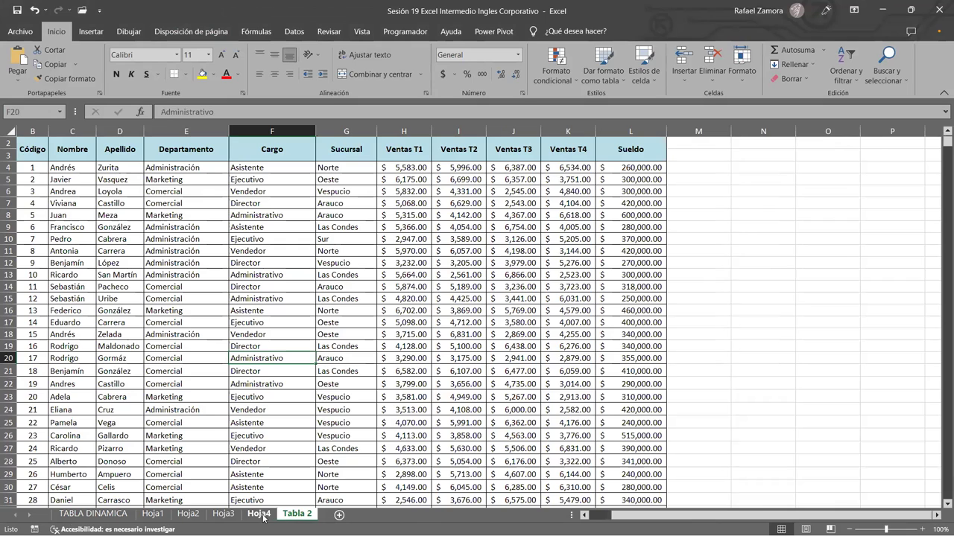
left_click(291, 395)
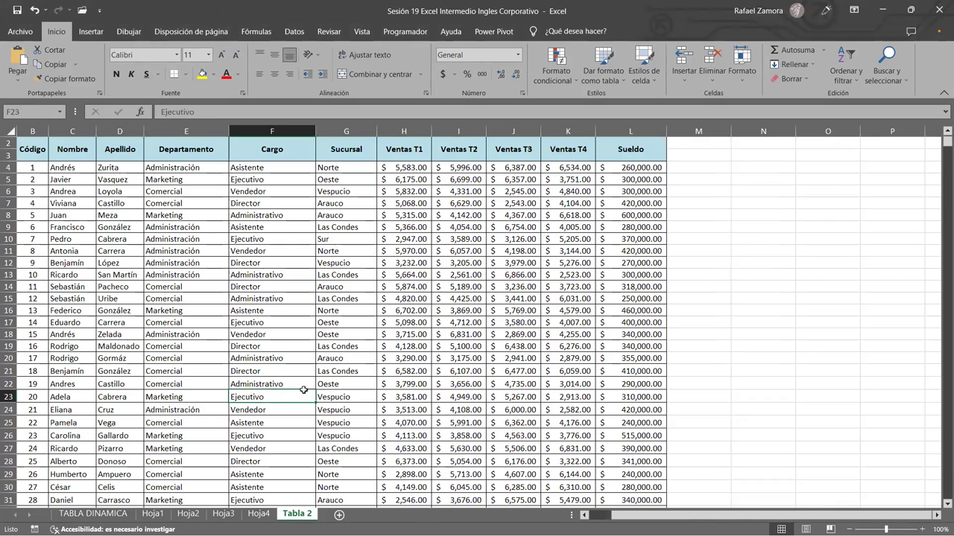
left_click(93, 35)
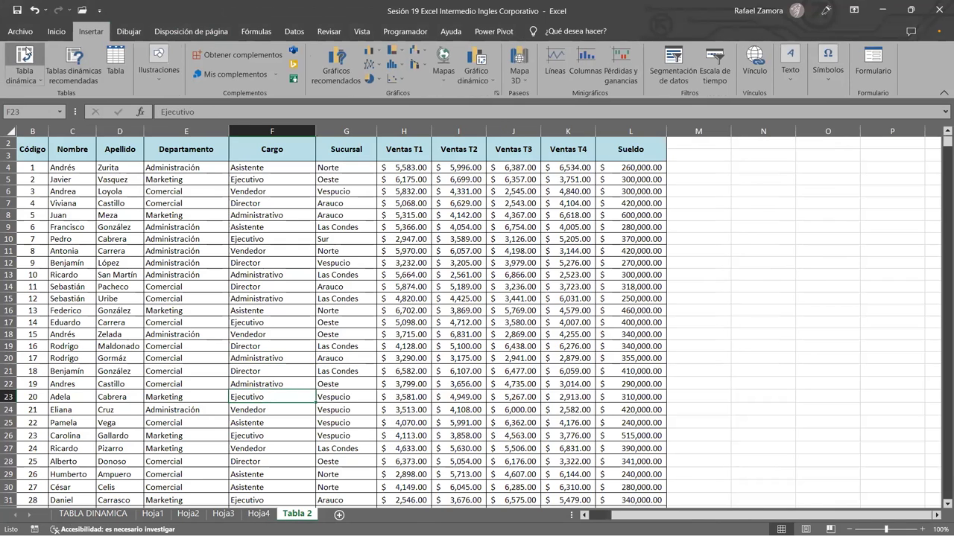
left_click(25, 56)
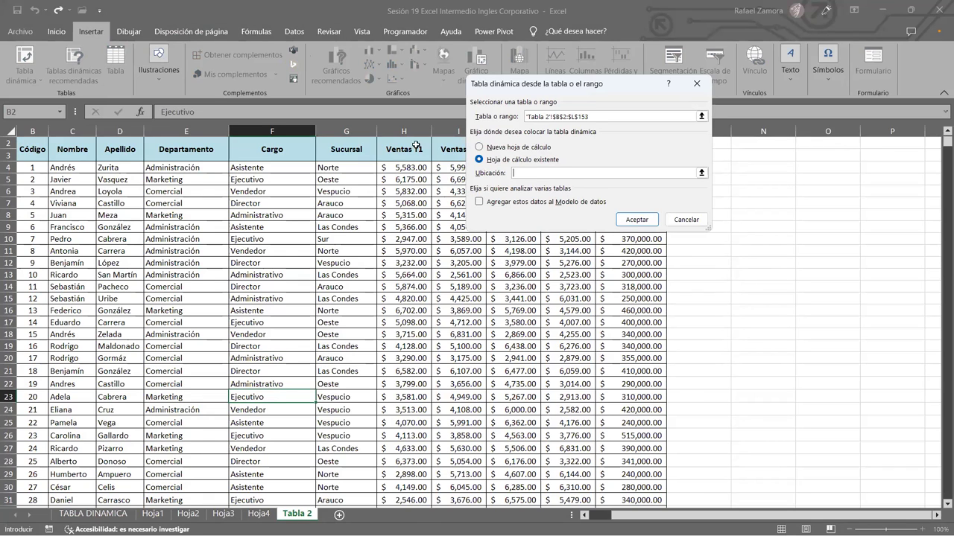
left_click(259, 515)
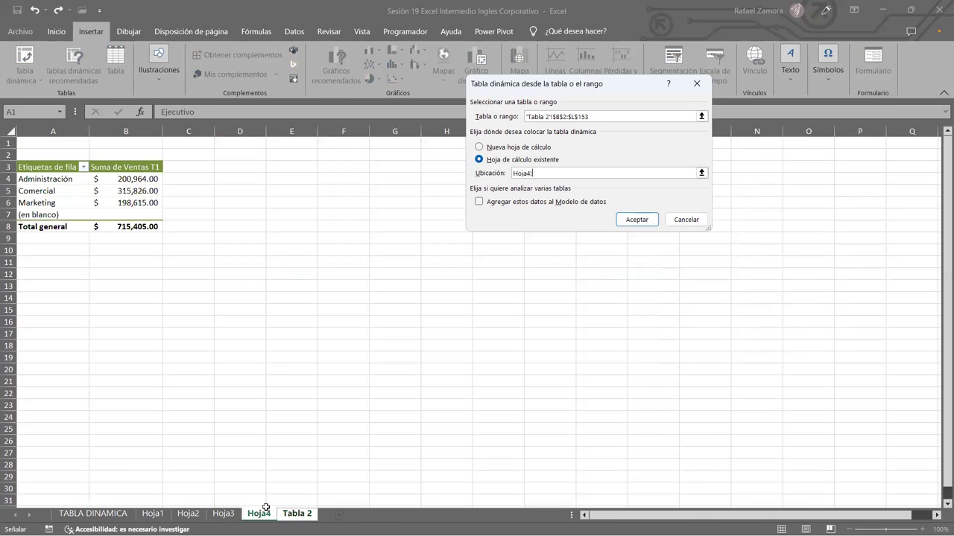
left_click(40, 265)
left_click(648, 222)
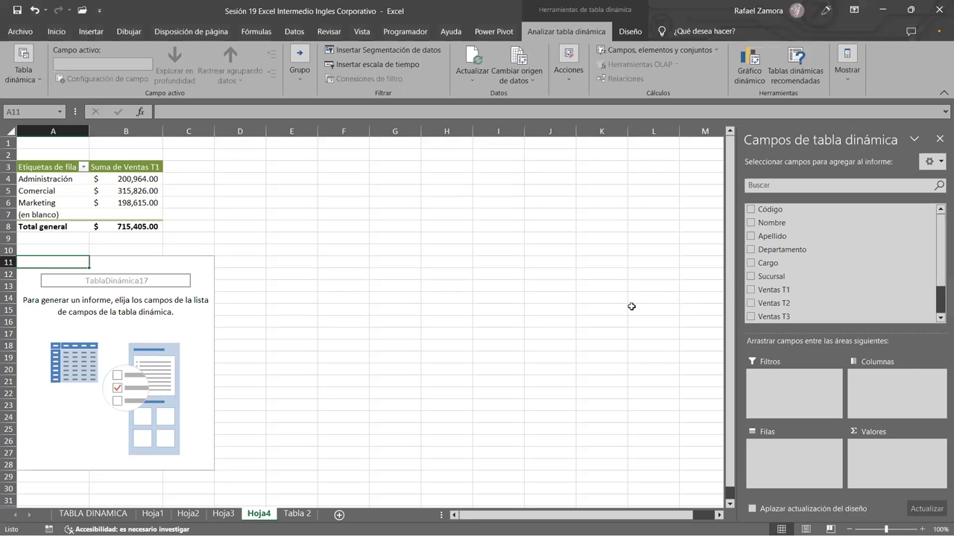
Step: In the A11 pivot, put Departamento in rows and sum Ventas T2 as values
left_click(126, 182)
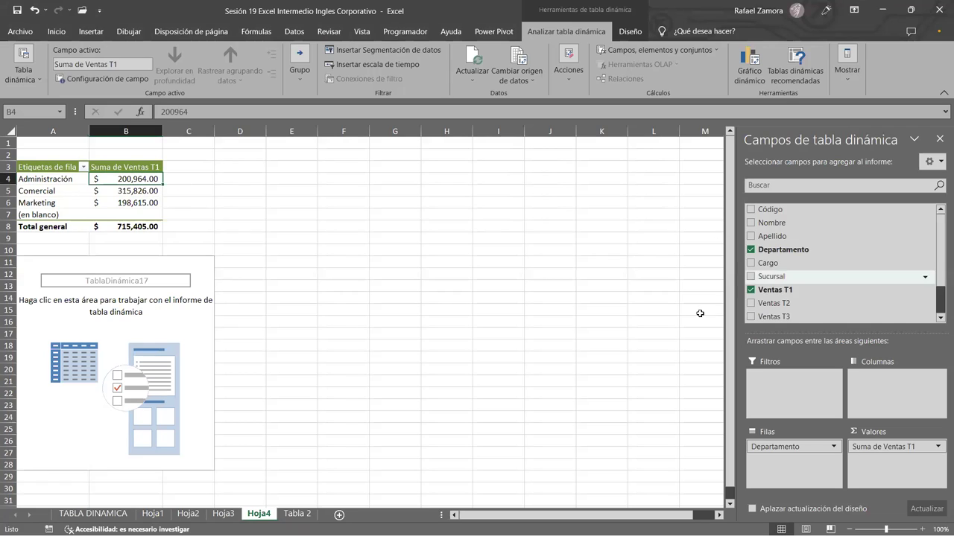
left_click(199, 335)
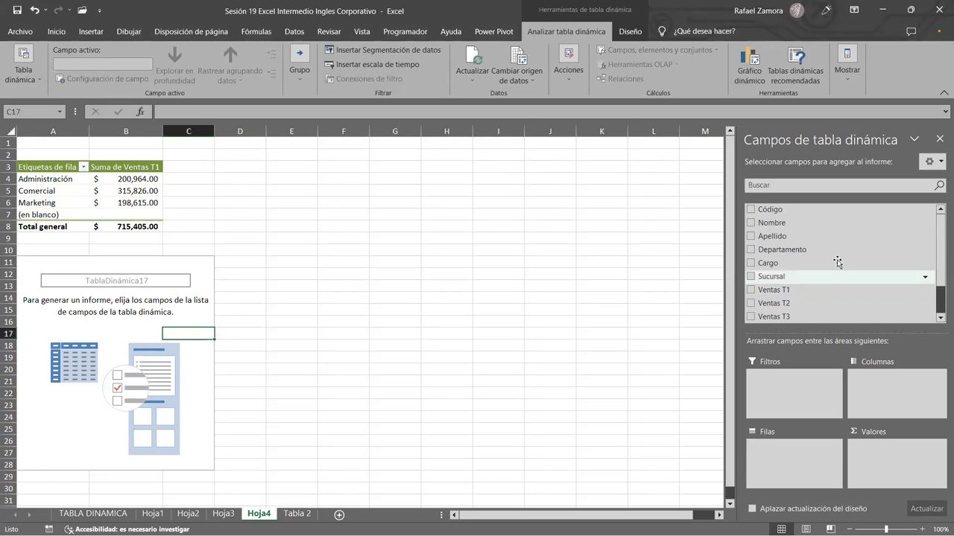
left_click_drag(782, 250, 803, 447)
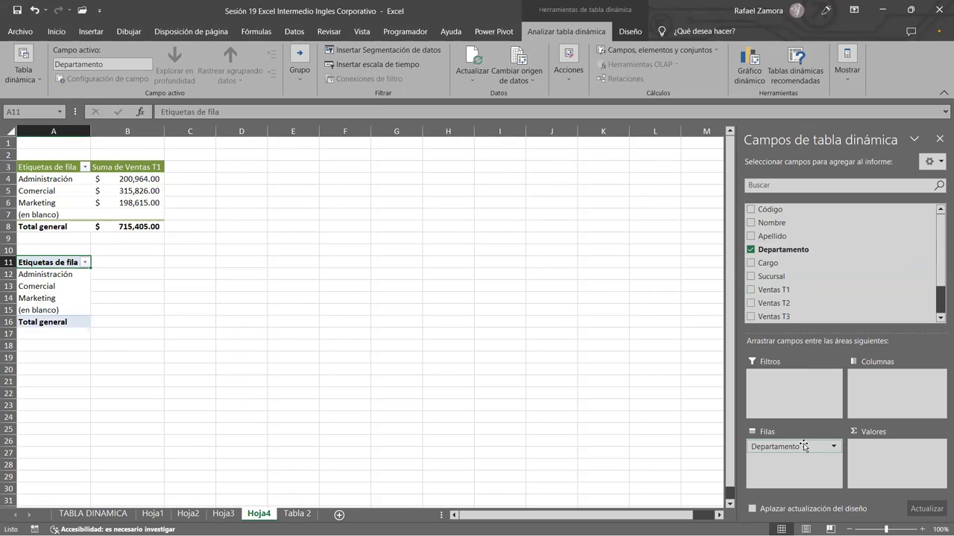
mouse_move(771, 303)
left_mouse_down()
mouse_move(864, 414)
mouse_move(880, 466)
left_mouse_up()
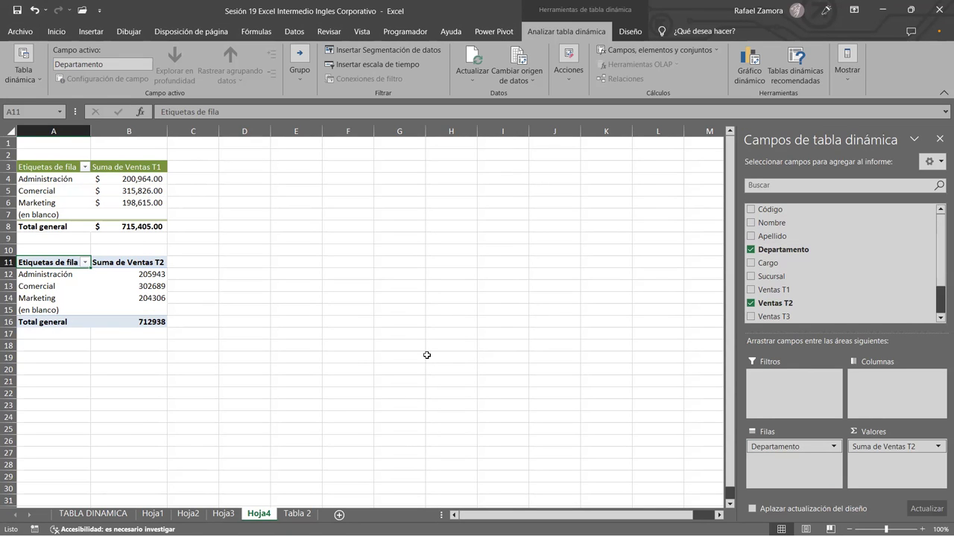
Step: Format the Suma de Ventas T2 pivot values as Contabilidad, with dollar signs and two decimals
left_click(153, 289)
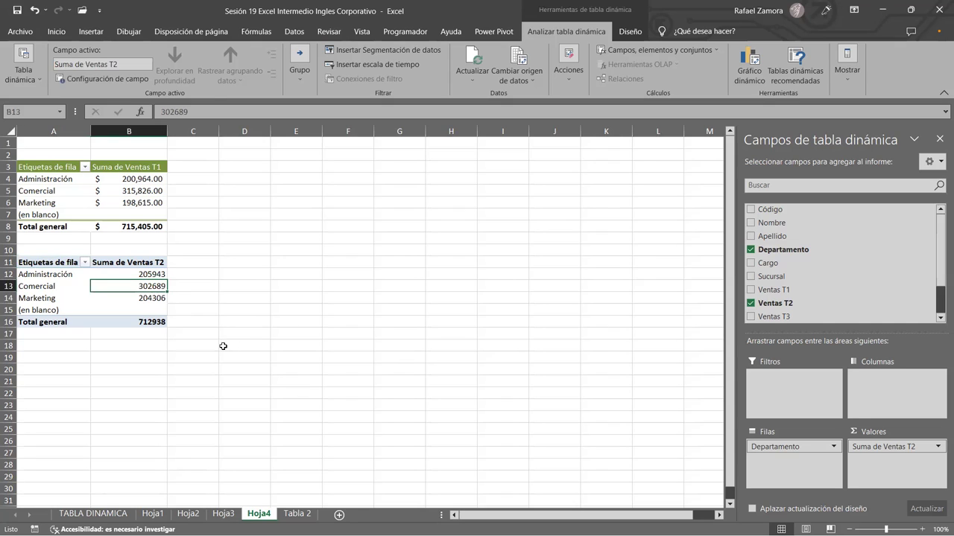
right_click(149, 287)
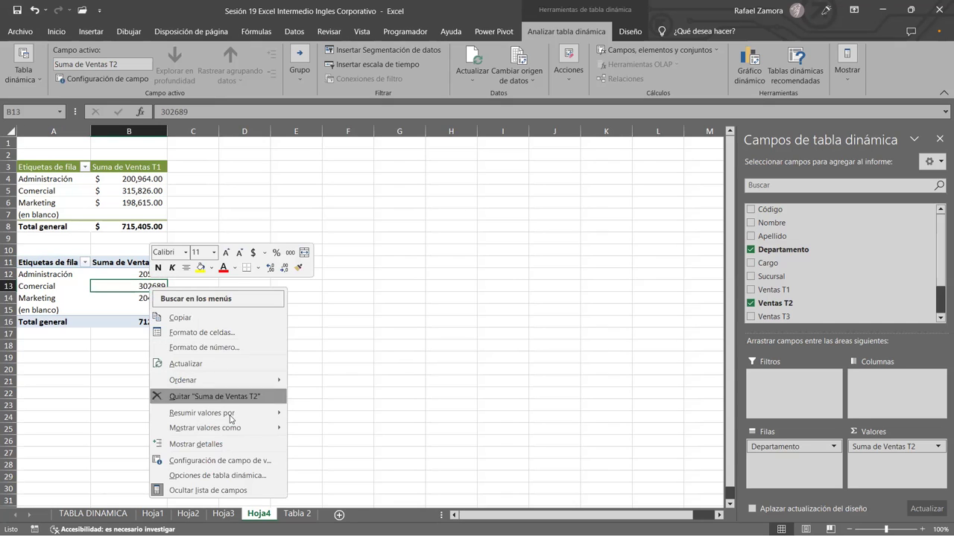
left_click(234, 461)
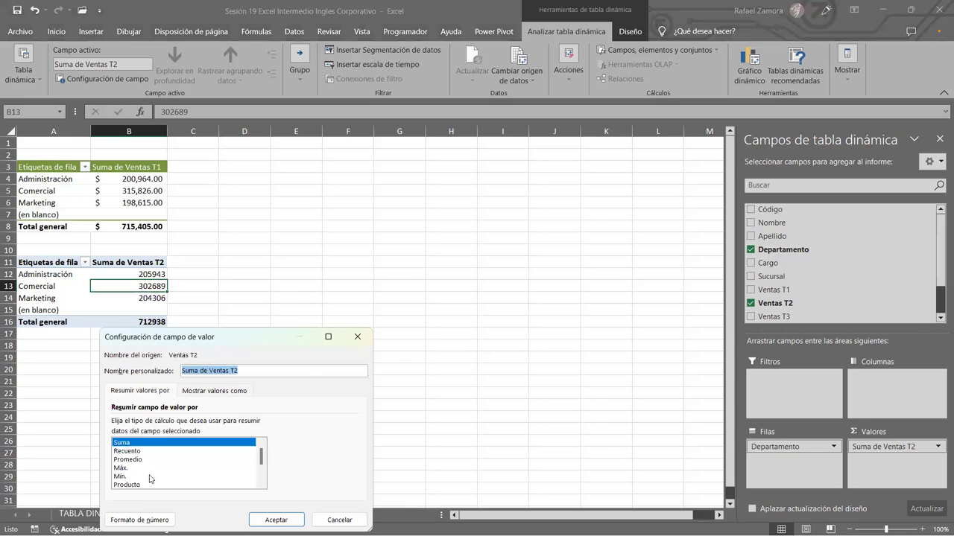
left_click(139, 520)
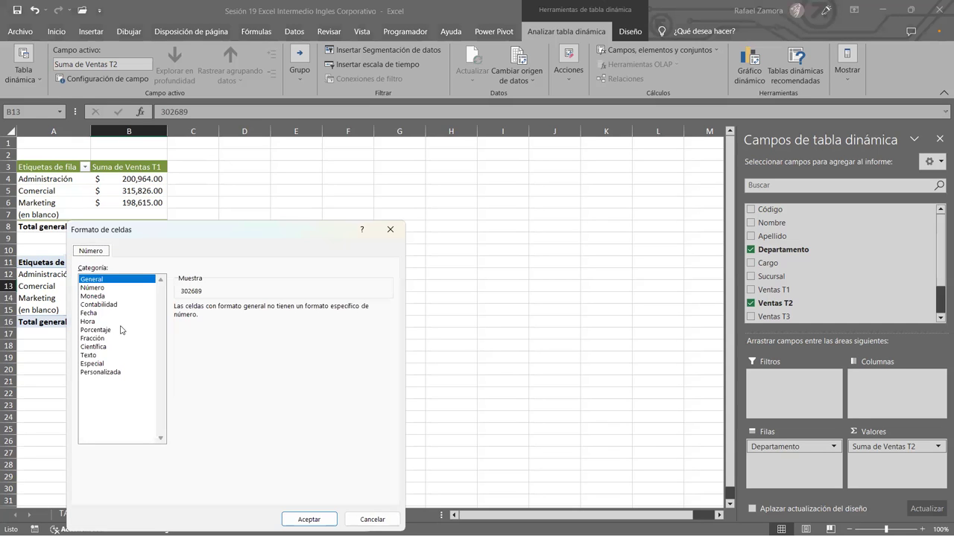
left_click(105, 304)
left_click(310, 520)
left_click(277, 520)
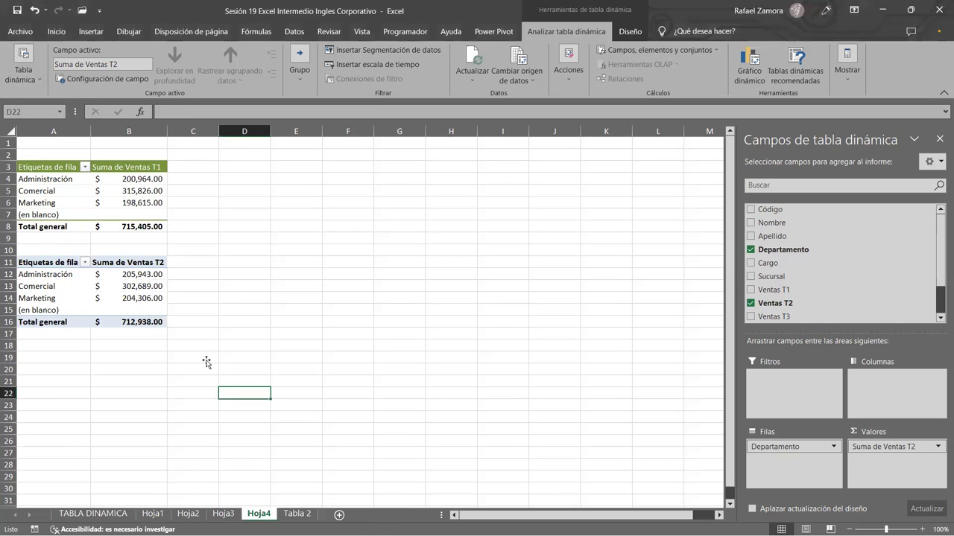
left_click(152, 302)
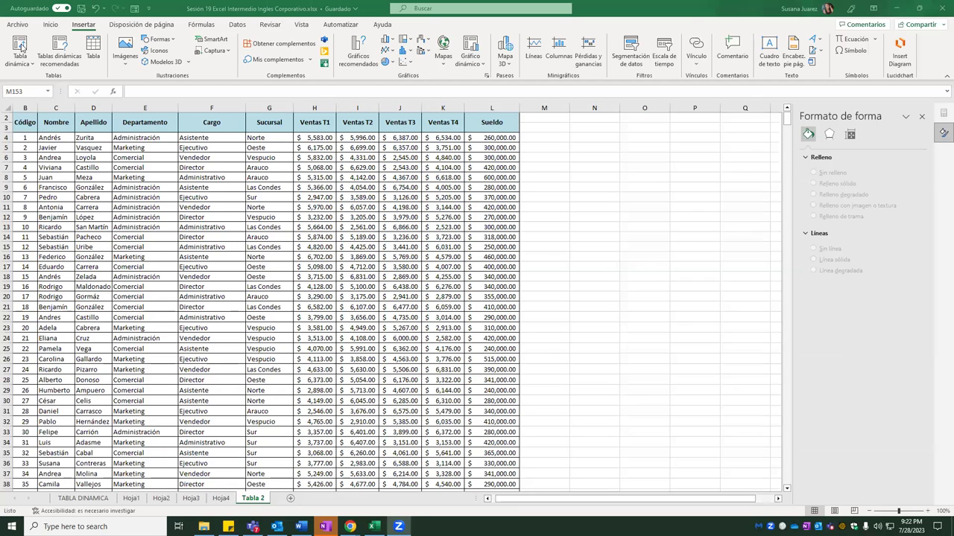
left_click(21, 47)
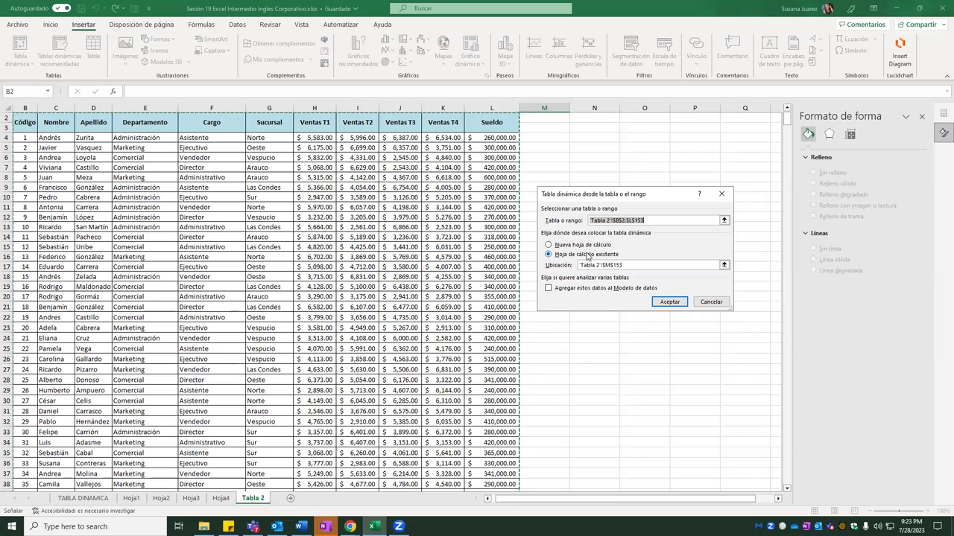
left_click(221, 499)
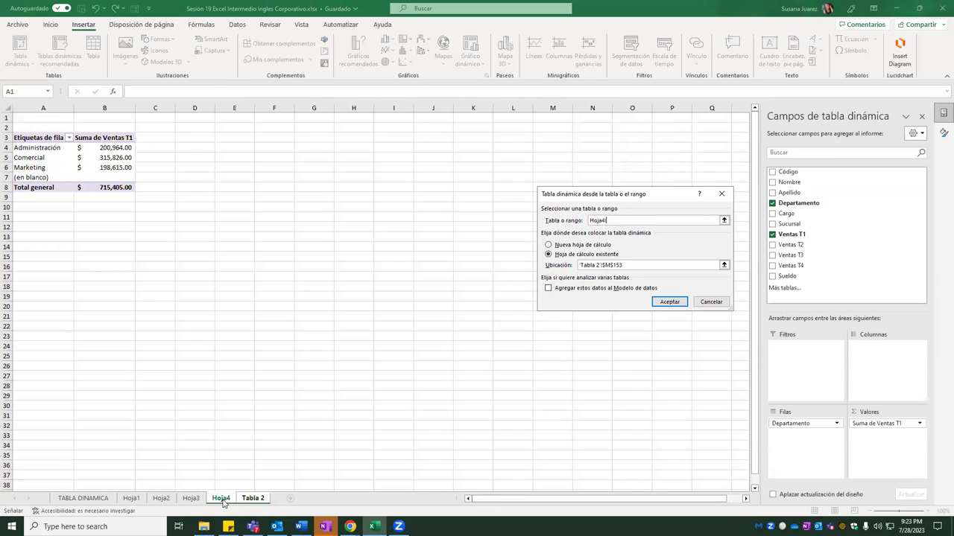
left_click(50, 216)
left_click(667, 302)
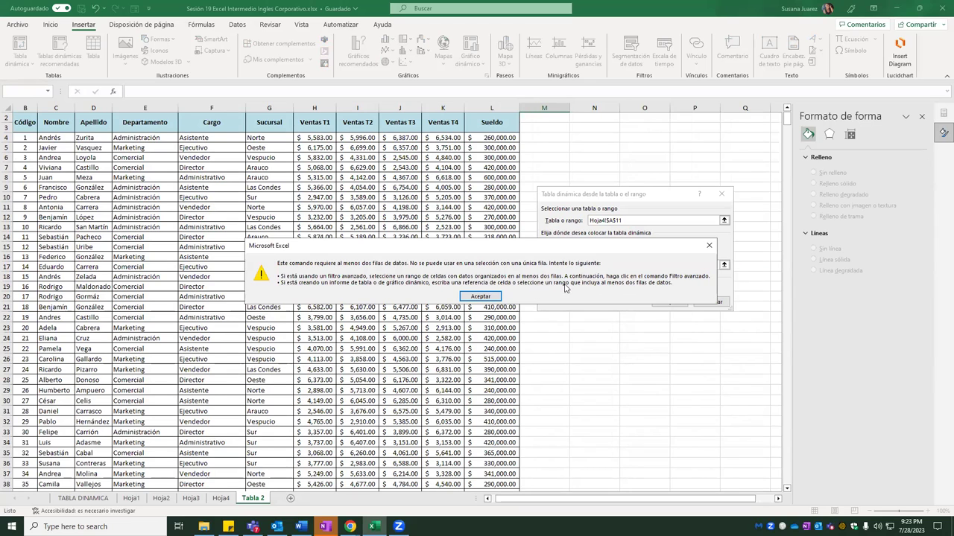
left_click(466, 296)
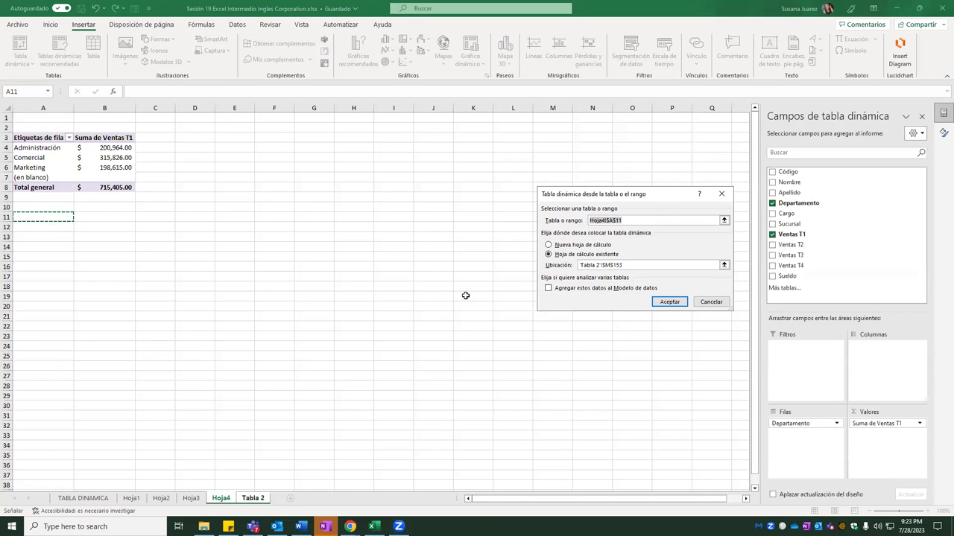
left_click(662, 301)
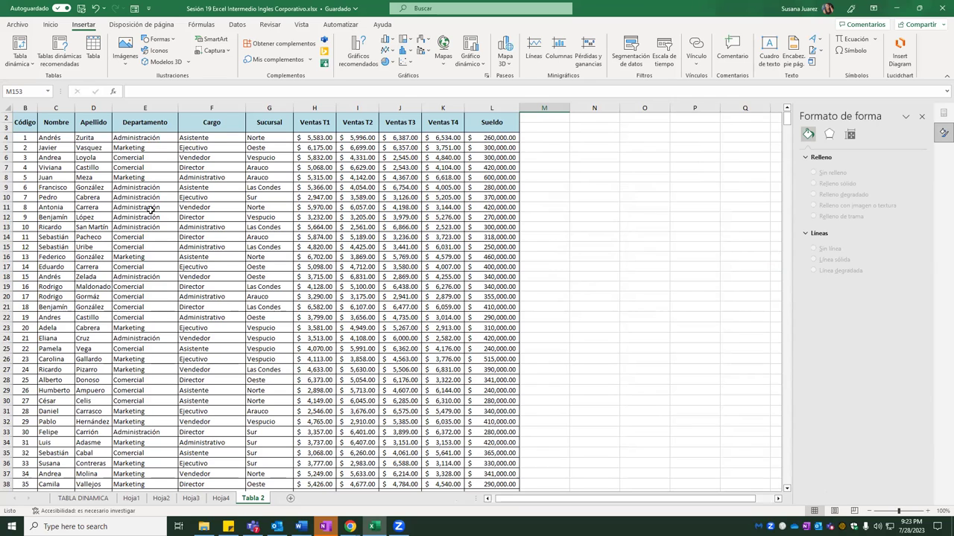
Step: Insert a PivotTable from the Tabla 2 data on the existing worksheet at Hoja4!$A$11
left_click(65, 158)
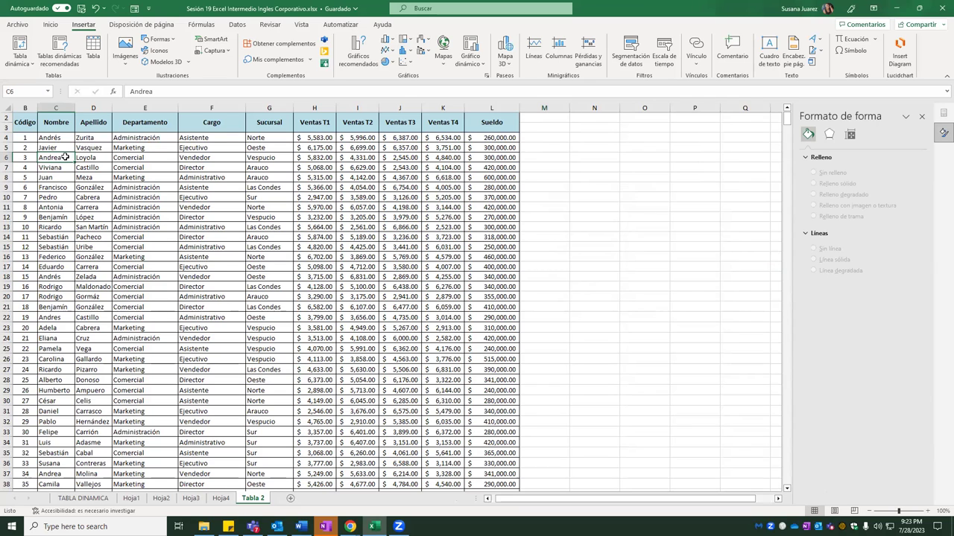
left_click(19, 46)
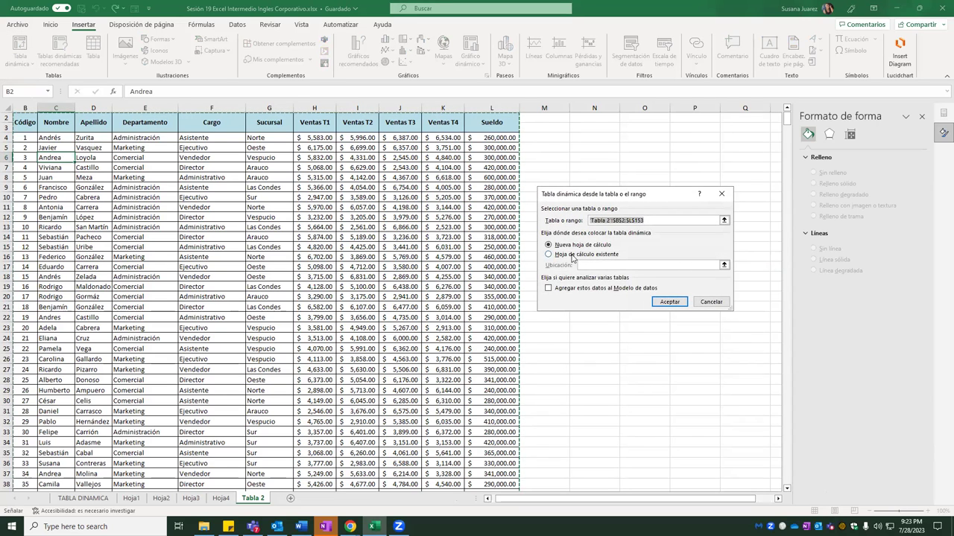
left_click(572, 255)
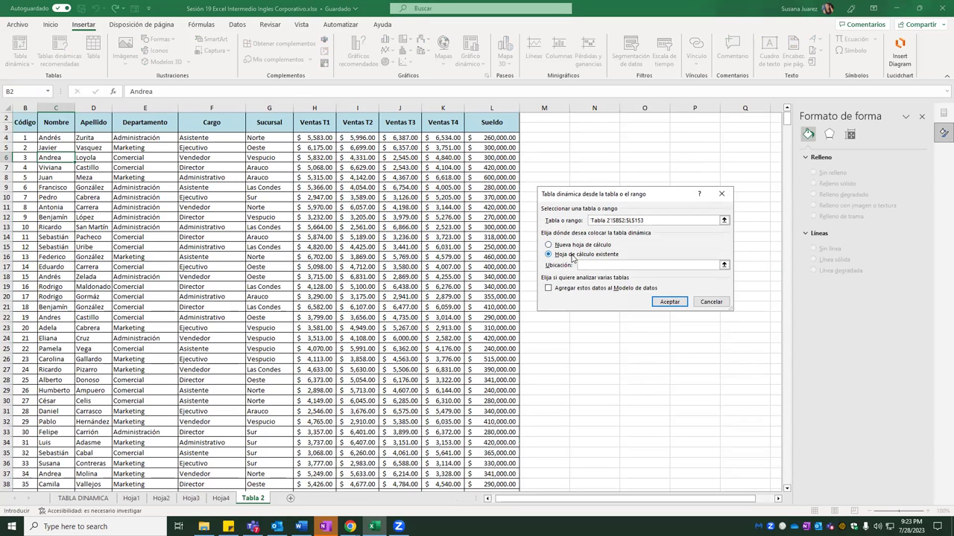
left_click(220, 499)
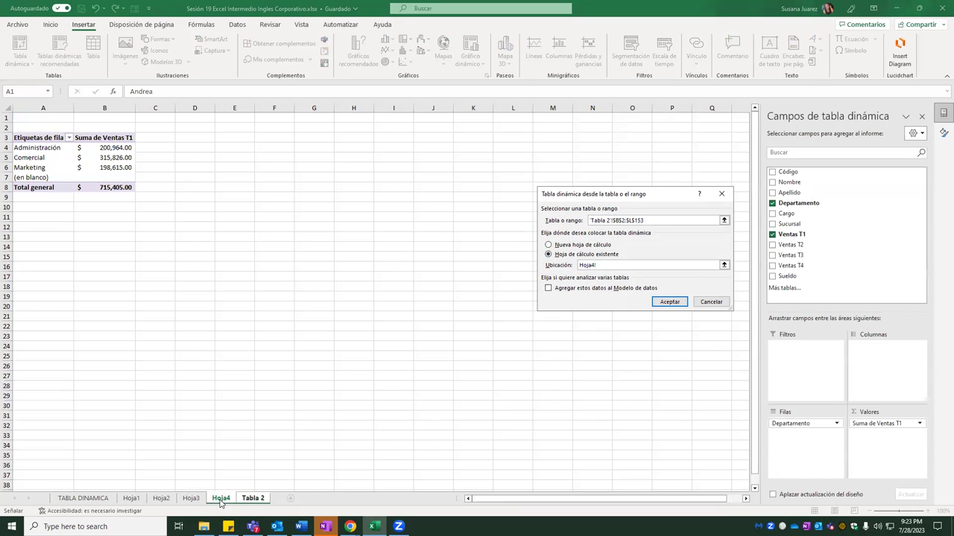
left_click(50, 214)
left_click(666, 304)
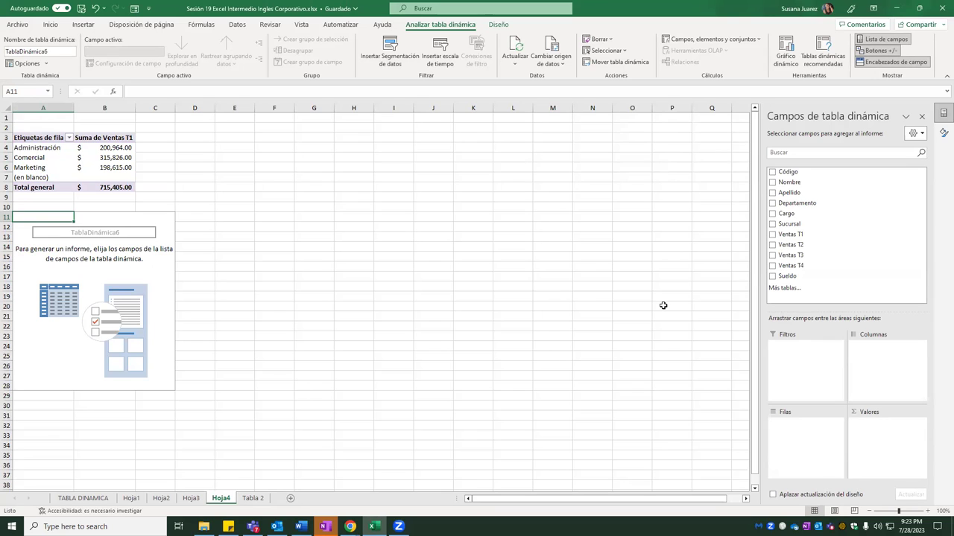
mouse_move(845, 183)
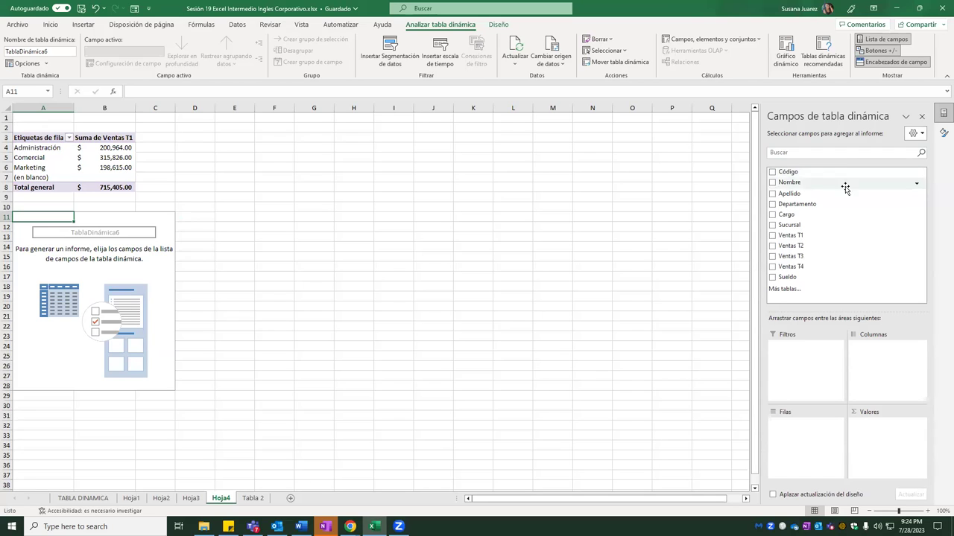
Step: Sum Ventas T2 by Departamento in Contabilidad format and apply a green pivot table style
left_click_drag(798, 203, 778, 435)
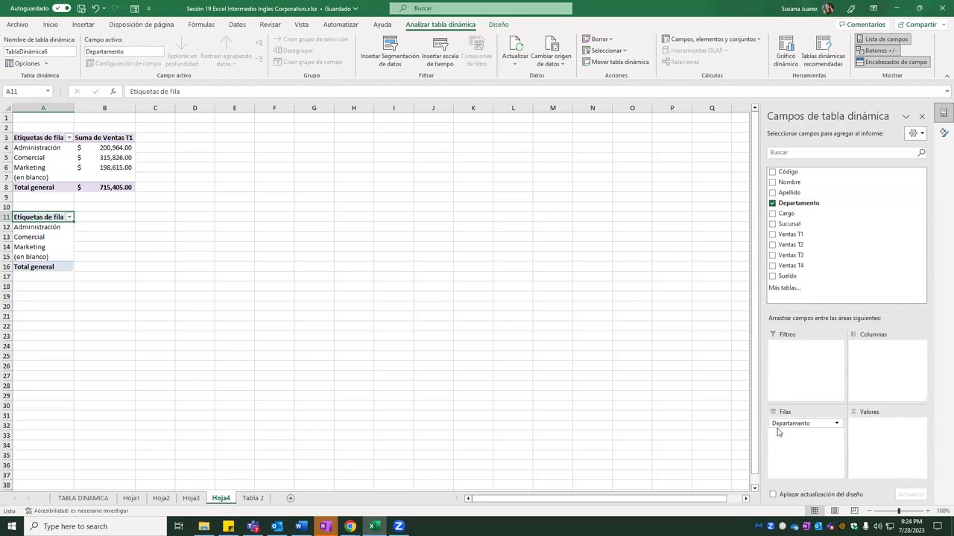
mouse_move(794, 244)
left_mouse_down()
mouse_move(883, 408)
mouse_move(880, 424)
left_mouse_up()
left_click(887, 423)
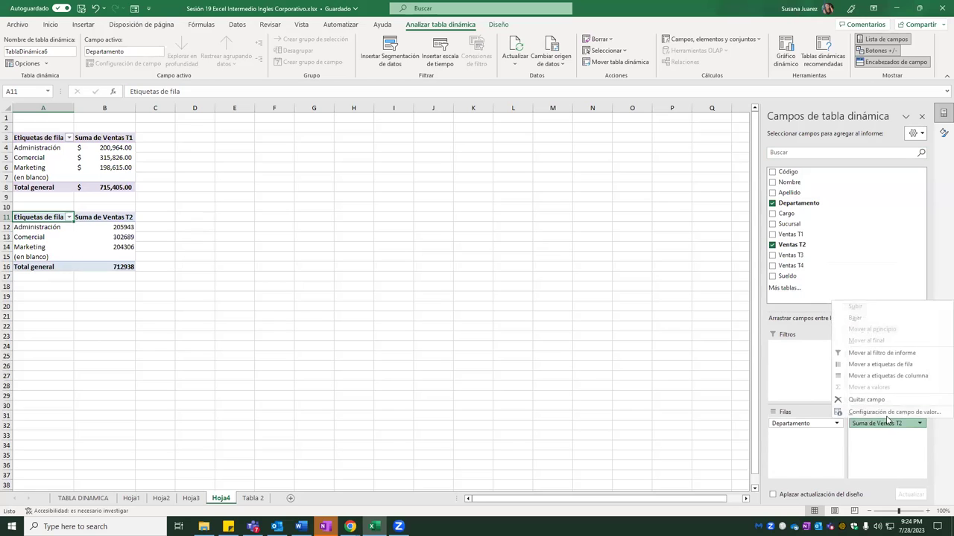
left_click(886, 413)
left_click(568, 301)
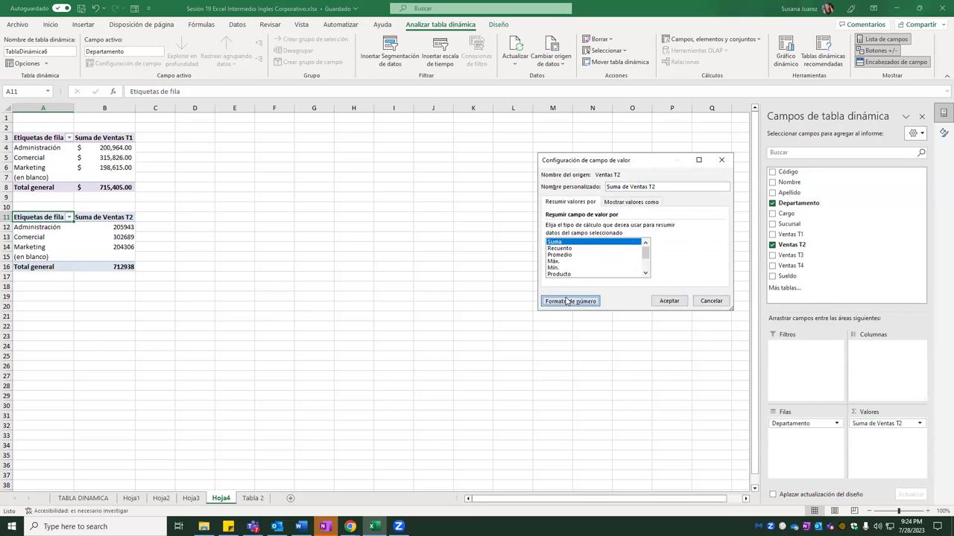
left_click(531, 178)
left_click(701, 341)
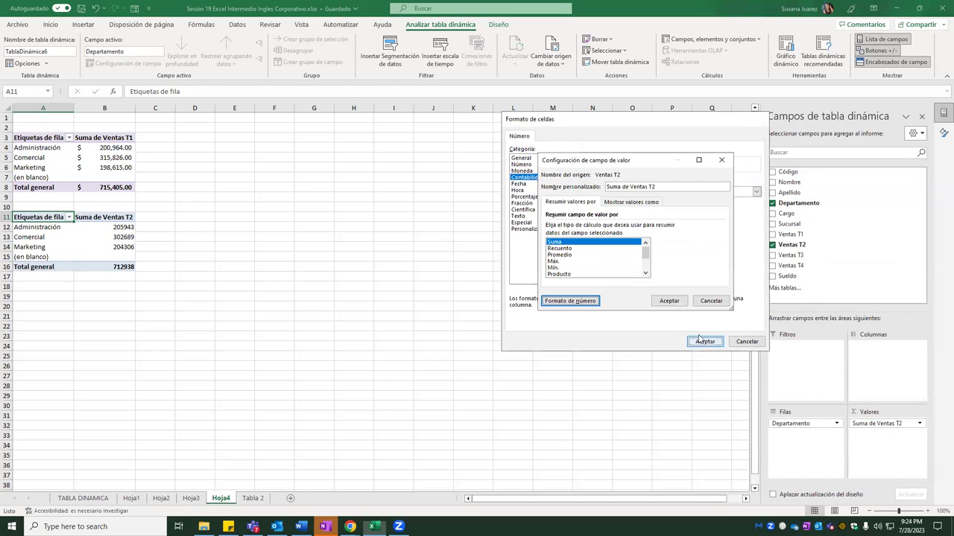
left_click(669, 301)
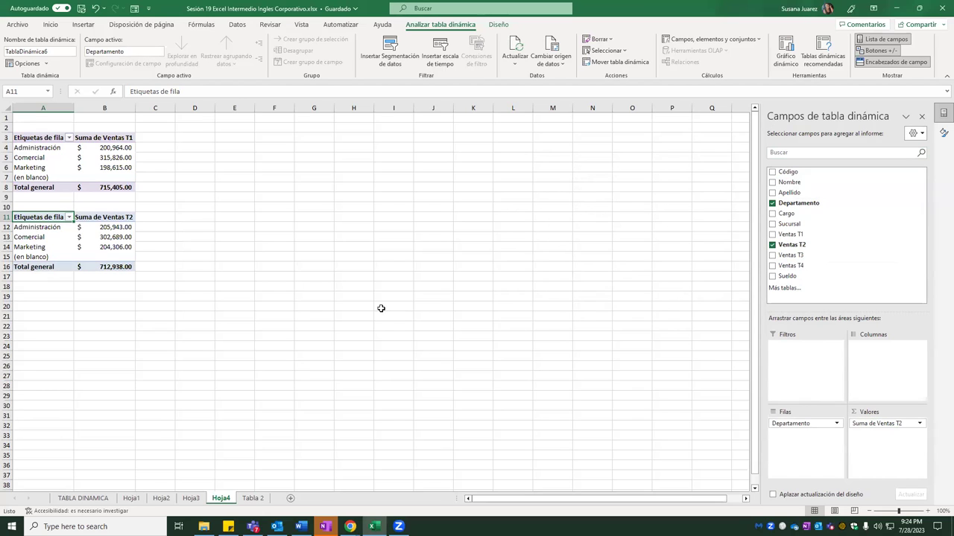
left_click(496, 25)
left_click(451, 49)
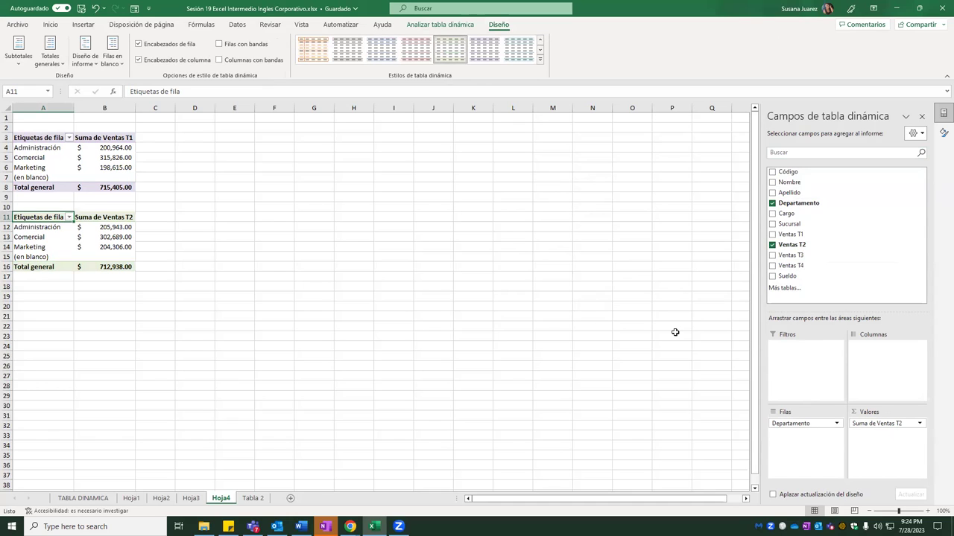
Step: From Tabla 2, insert another PivotTable at Hoja4!$A$19, replacing the wrong location reference first
left_click(251, 498)
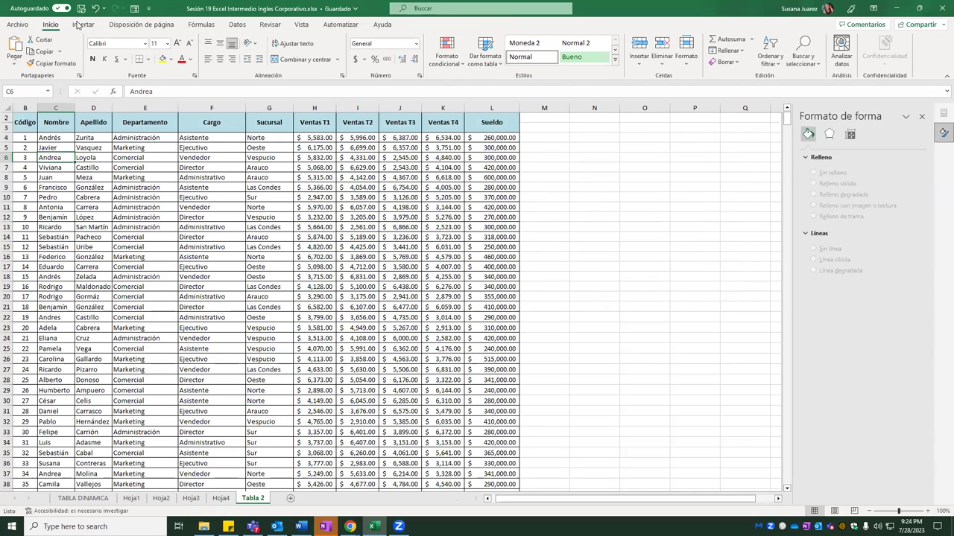
left_click(82, 25)
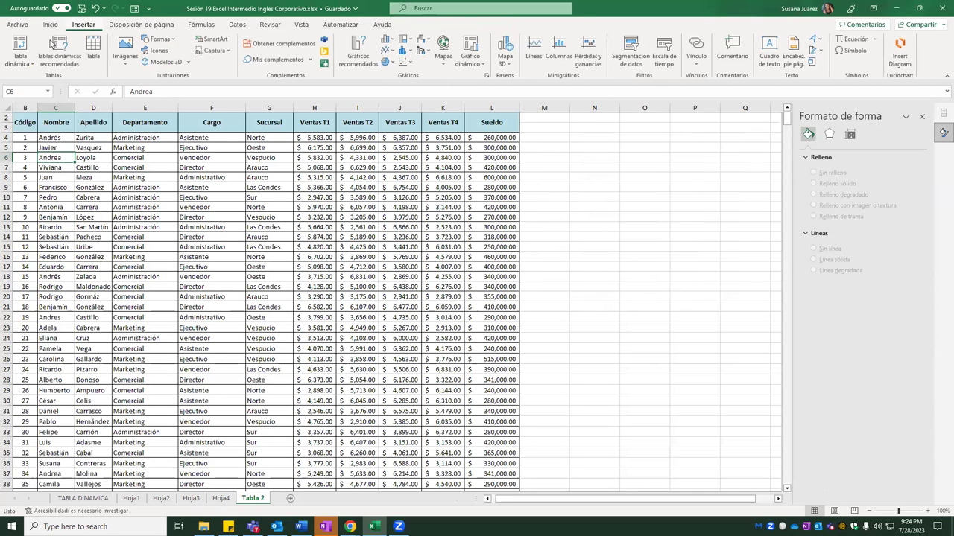
left_click(29, 46)
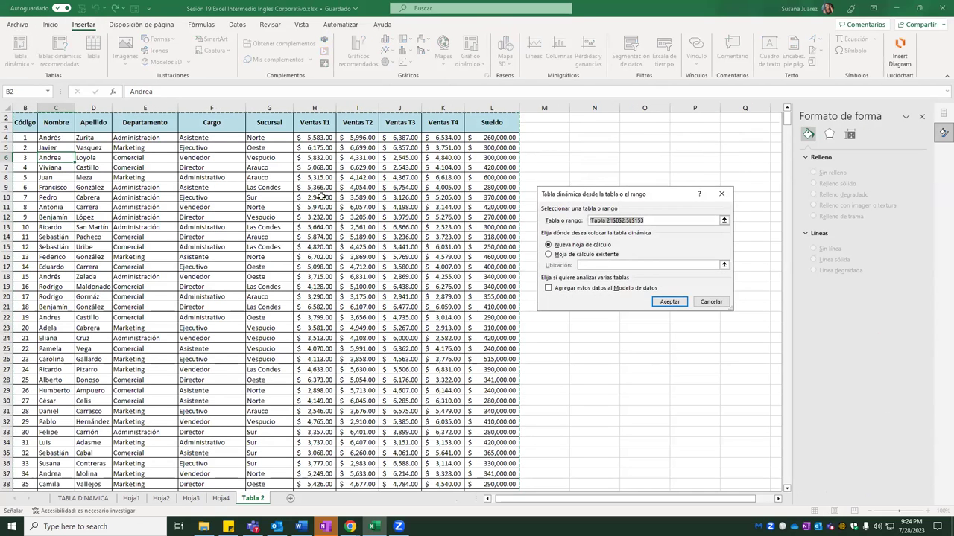
left_click(552, 255)
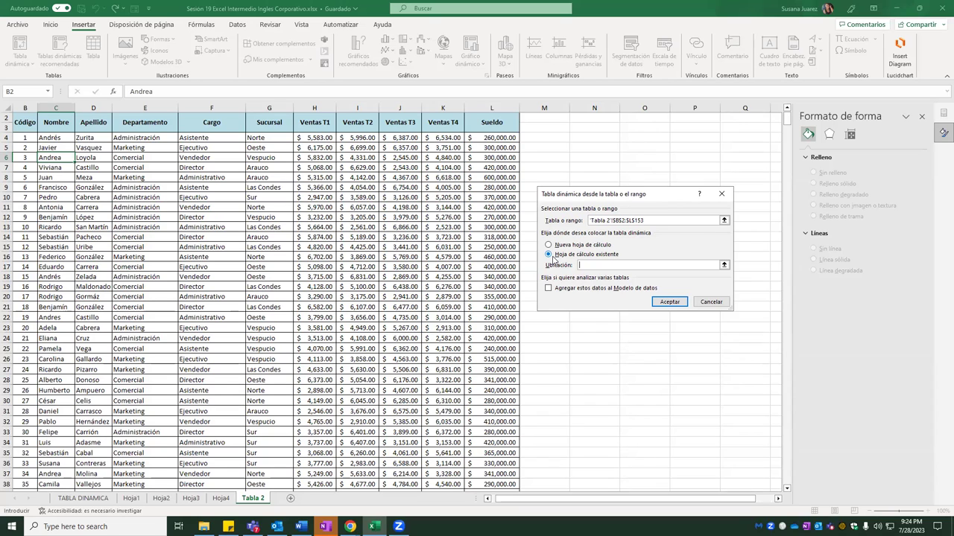
key("Right")
left_click_drag(604, 266, 578, 266)
key("BackSpace")
left_click(222, 498)
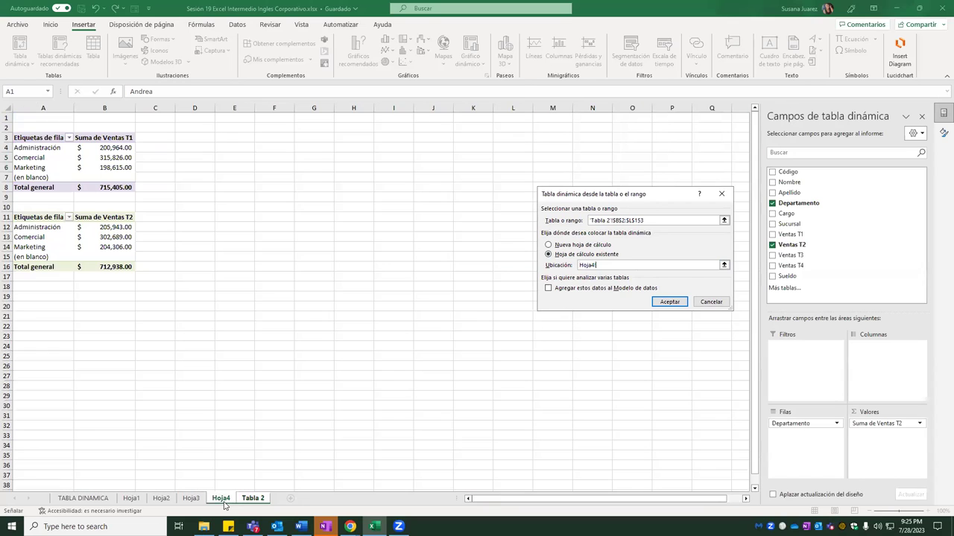
left_click(23, 295)
left_click(669, 301)
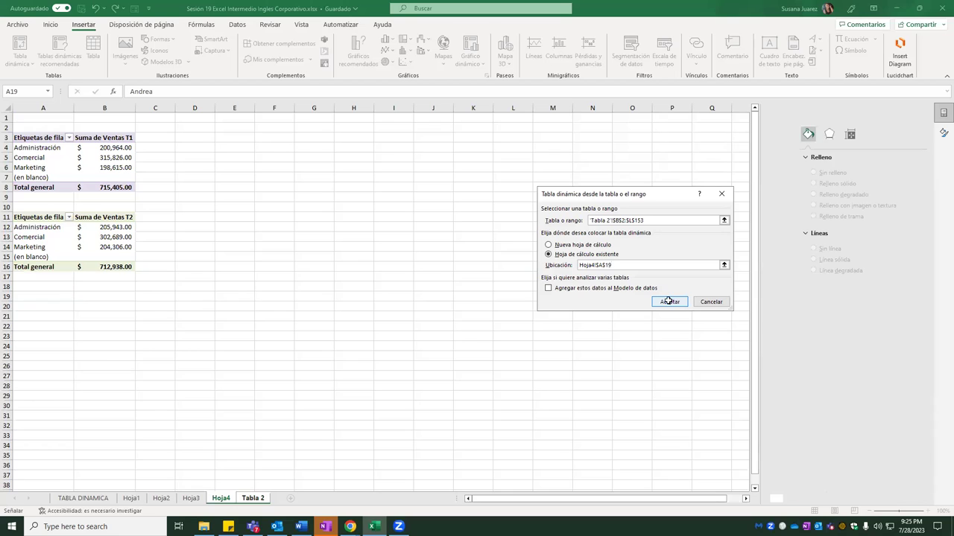
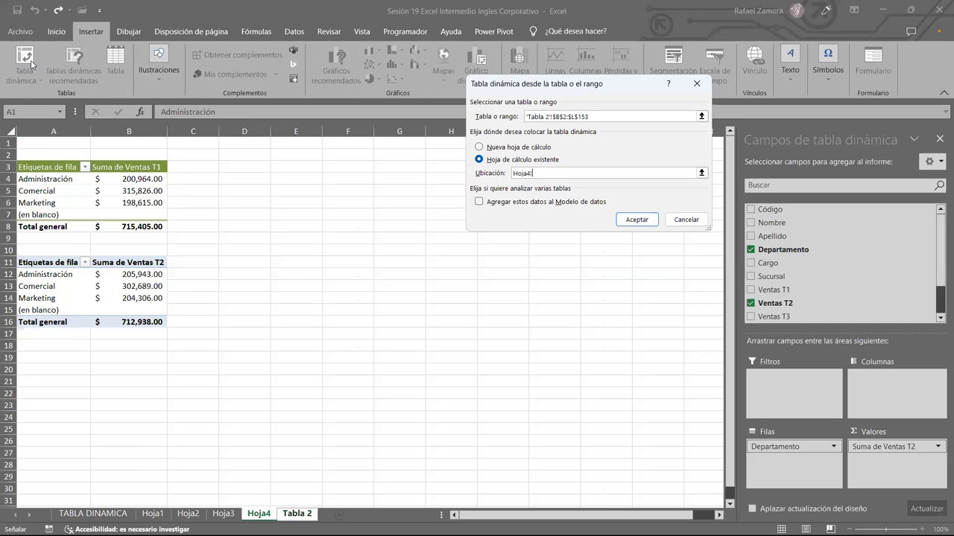
Step: Create a pivot table at Hoja4!A19 with Departamento in Rows and Ventas T3 summed in Values
left_click(64, 361)
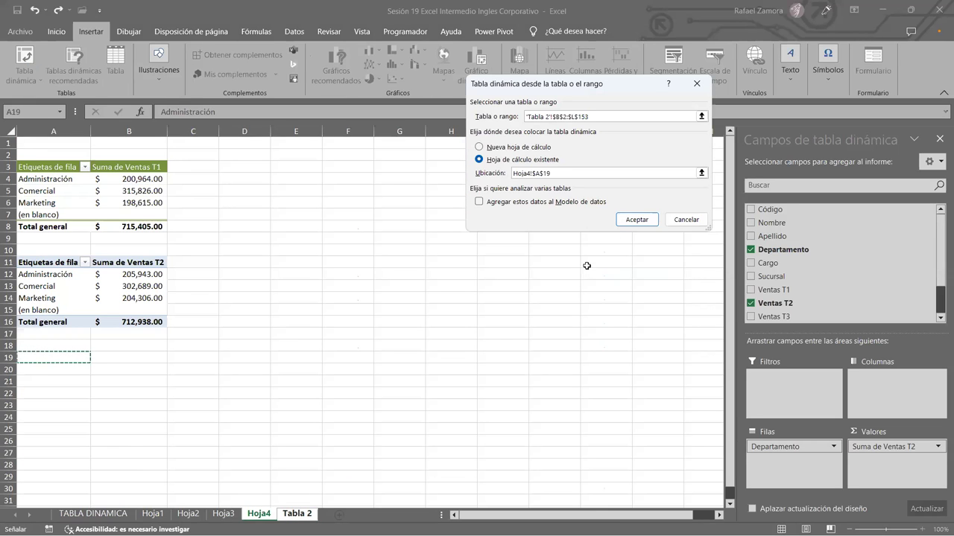
key("Return")
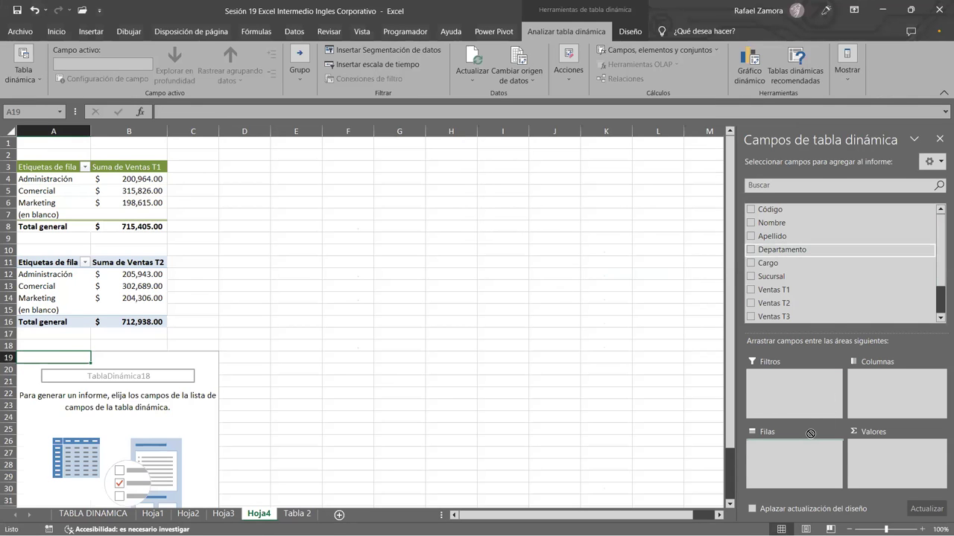
left_click_drag(783, 251, 794, 455)
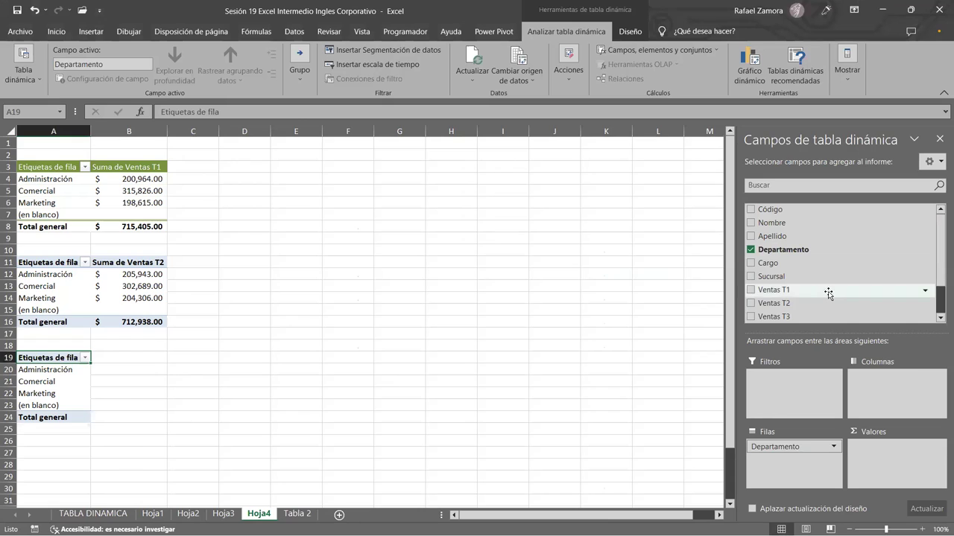
left_click_drag(790, 317, 897, 471)
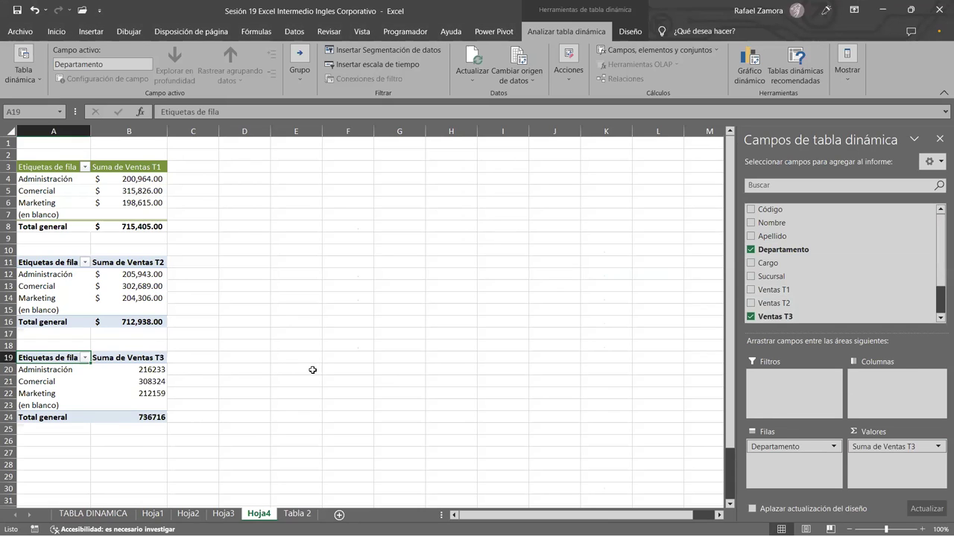
Step: Format the Suma de Ventas T3 values as Contabilidad, totalling $736,716.00
left_click(149, 286)
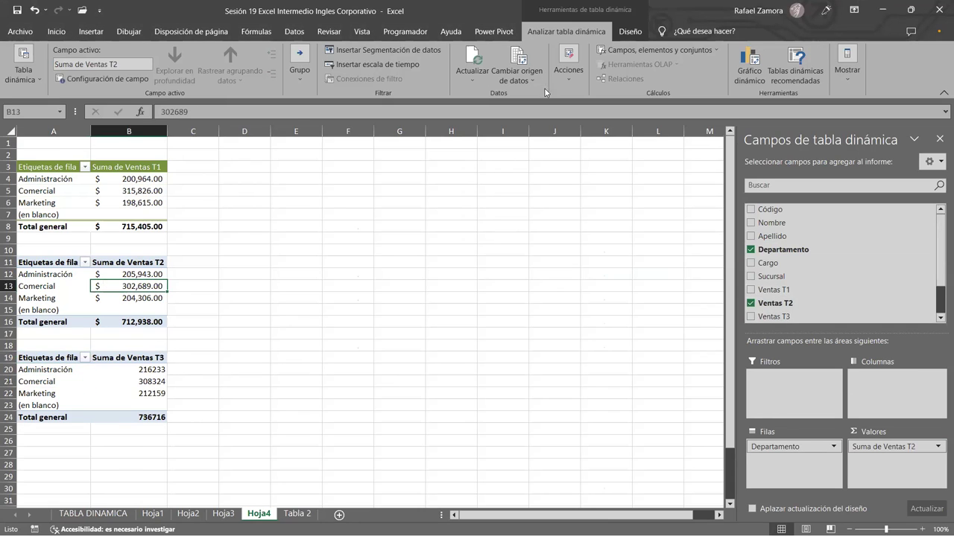
left_click(140, 393)
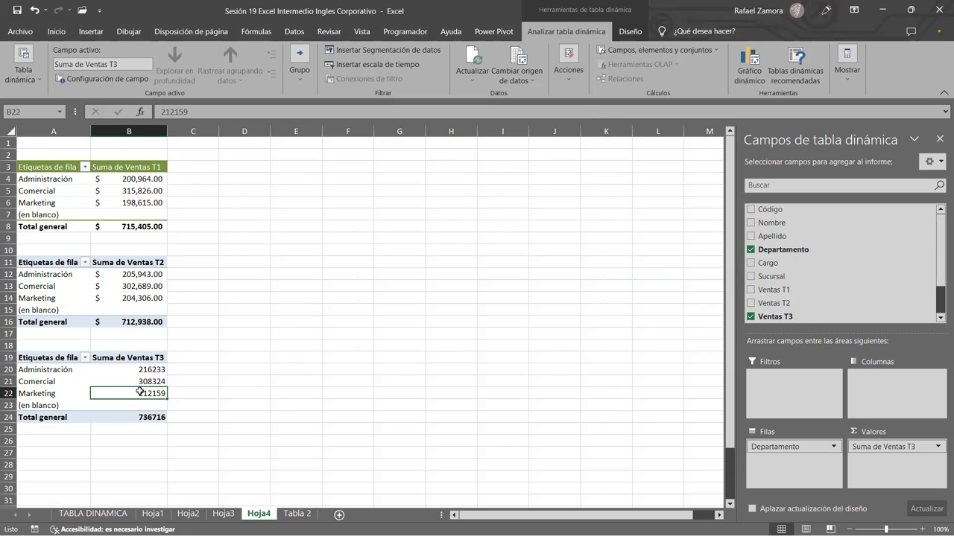
right_click(141, 395)
left_click(209, 361)
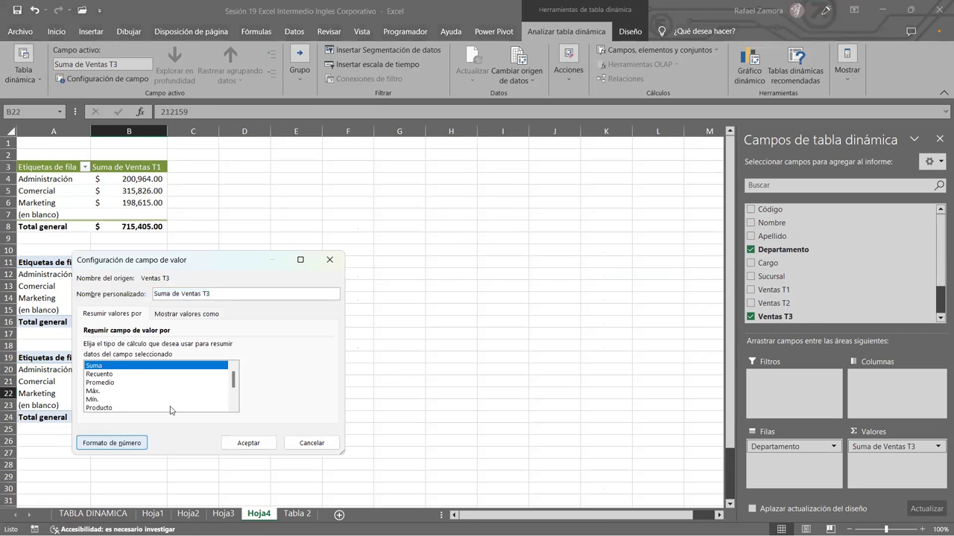
left_click(111, 443)
left_click(79, 281)
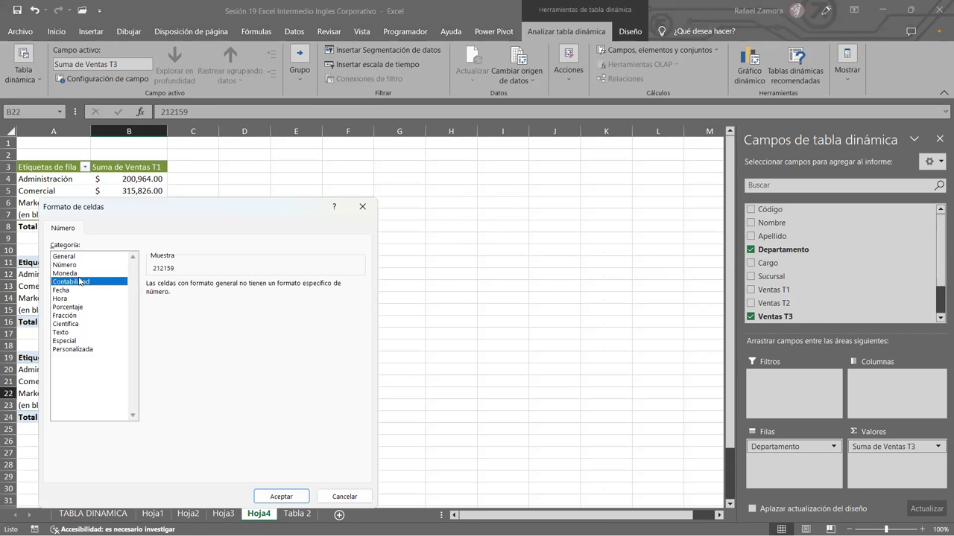
key("Return")
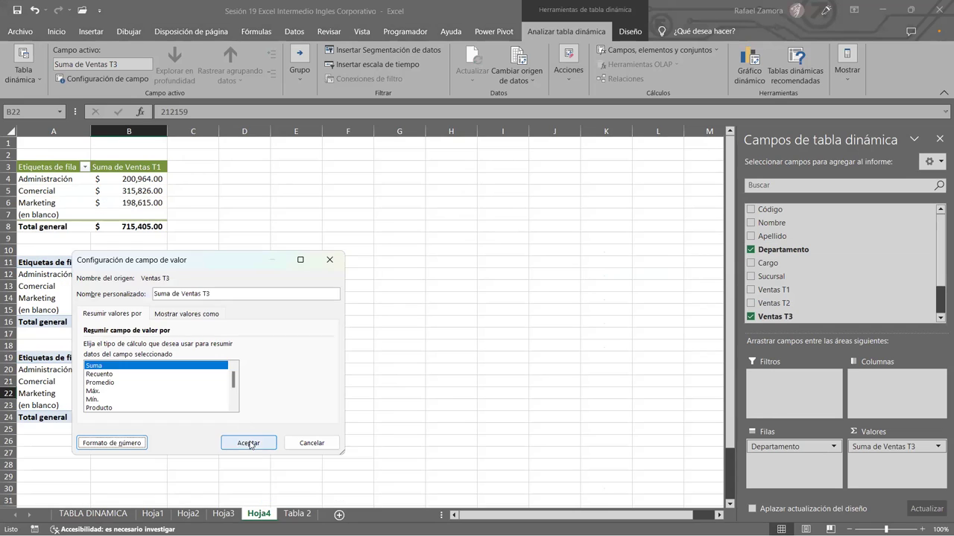
key("Return")
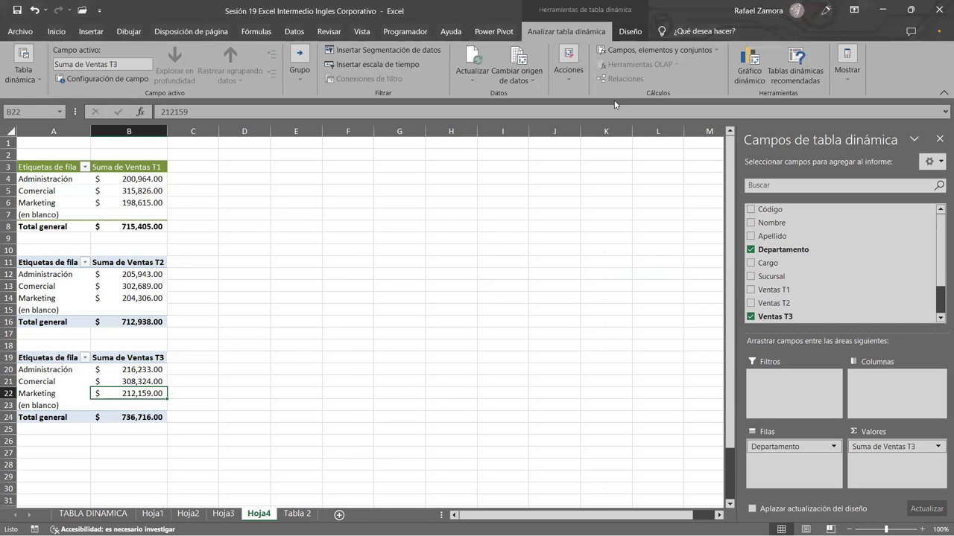
Step: Apply an orange pivot table style to the Ventas T3 table
left_click(629, 32)
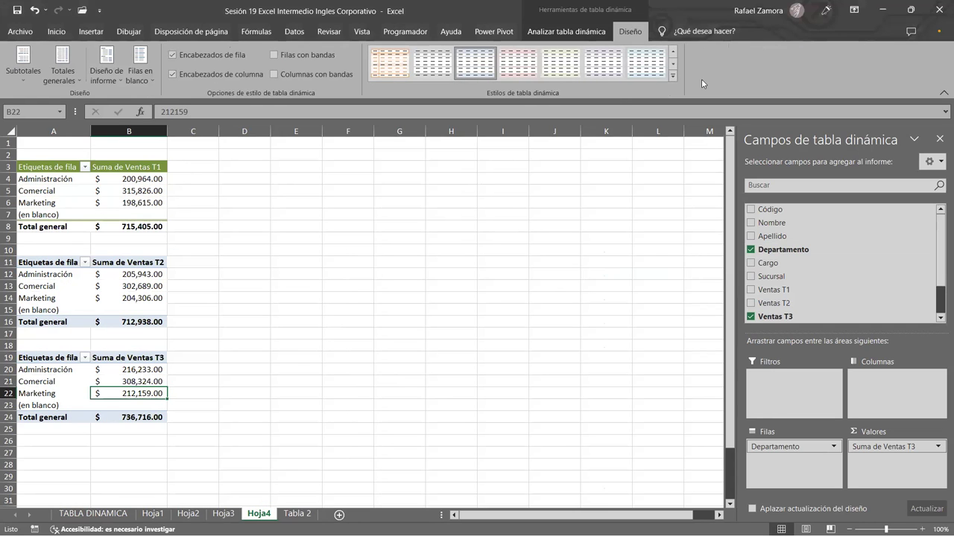
left_click(675, 76)
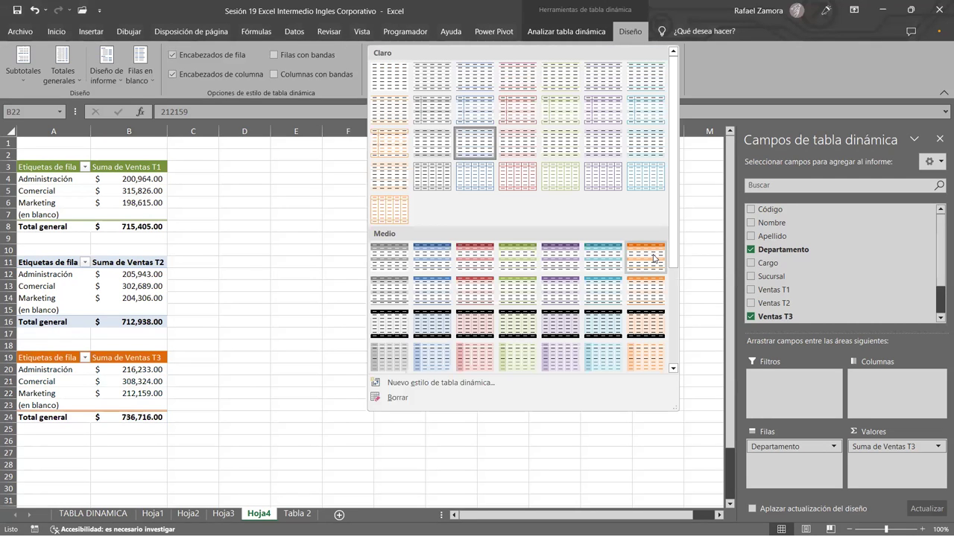
left_click(651, 255)
Step: Apply a blue pivot table style to the Ventas T2 table
left_click(145, 290)
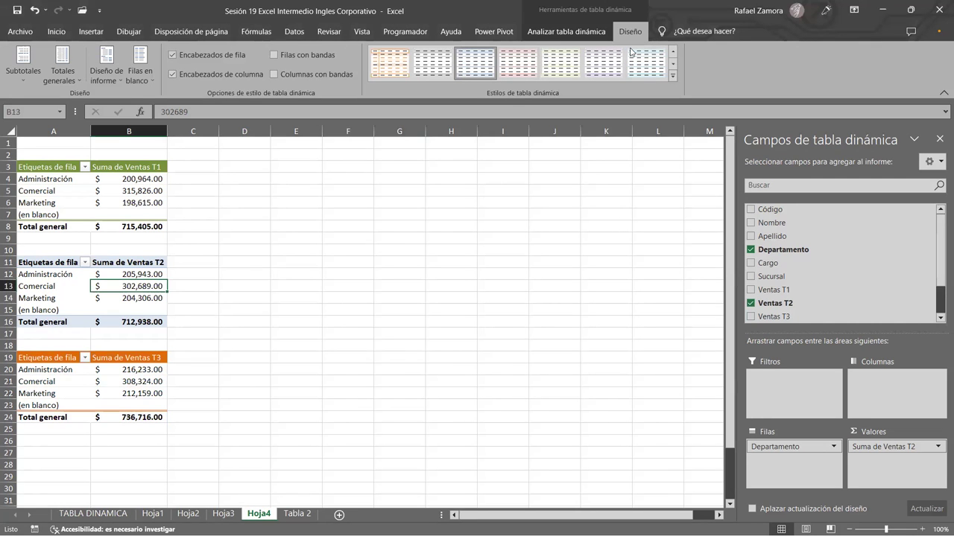
left_click(673, 76)
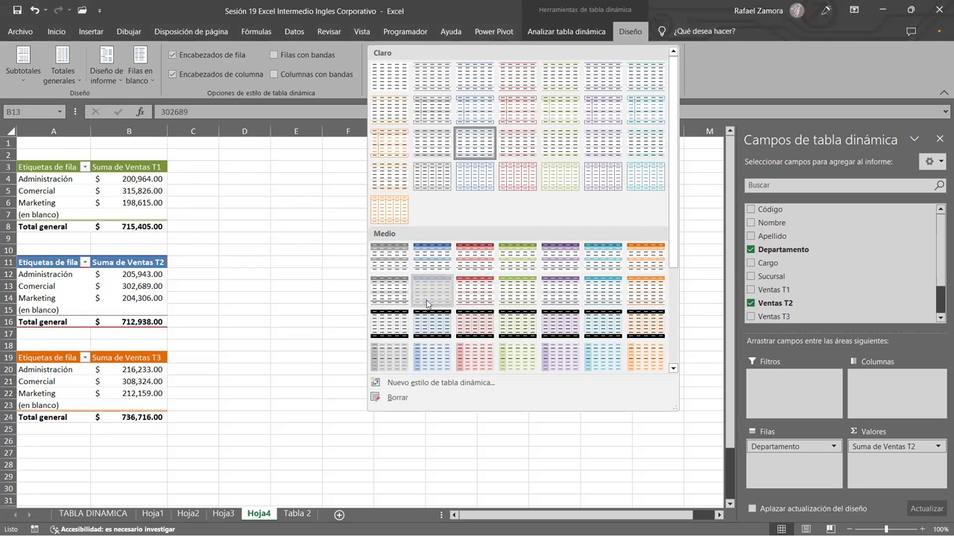
left_click(425, 300)
left_click(324, 296)
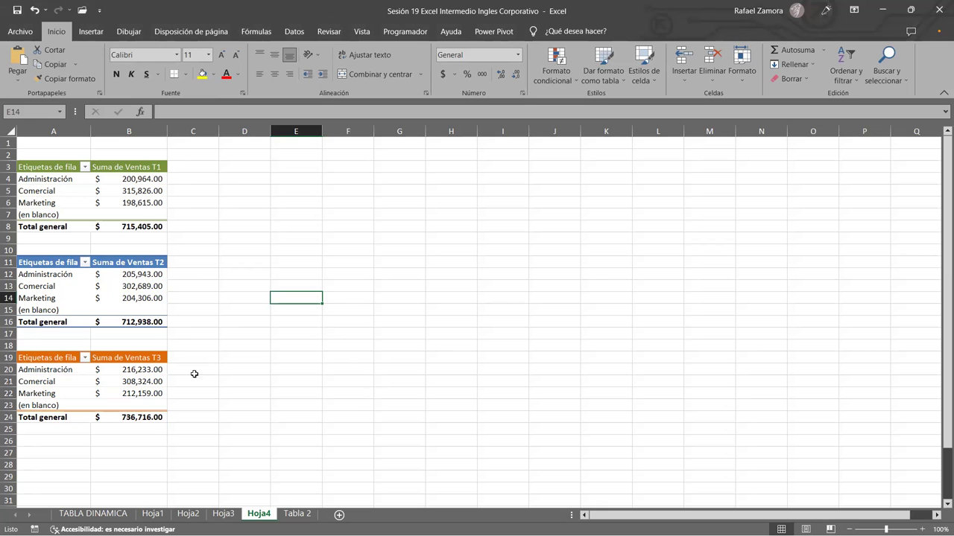
Step: From Tabla 2, create a pivot table at Hoja4!A27 summing Ventas T4 by Departamento
left_click(295, 513)
left_click(91, 32)
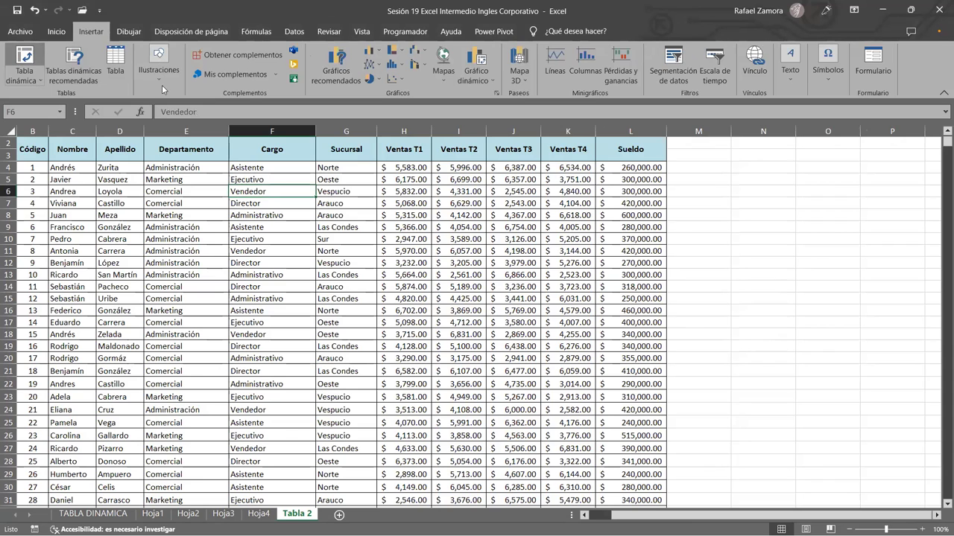
key("alt+n")
key("v")
left_click(258, 514)
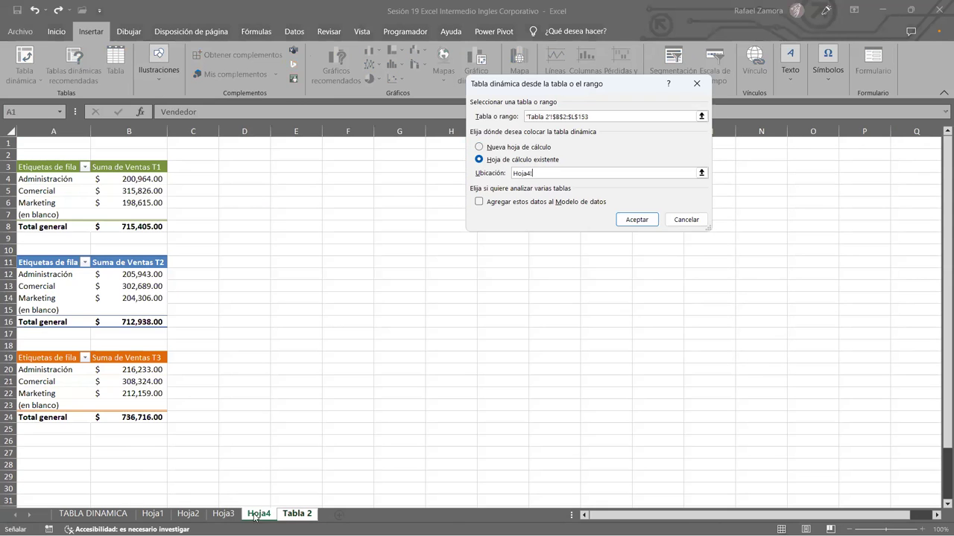
left_click(68, 444)
left_click(66, 453)
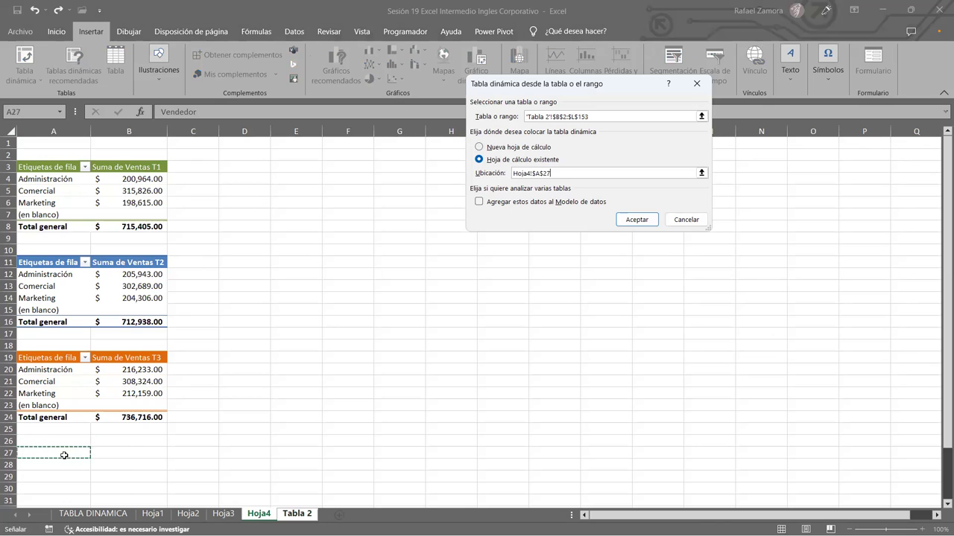
left_click(634, 218)
left_click_drag(802, 252, 796, 452)
left_click_drag(796, 288, 891, 468)
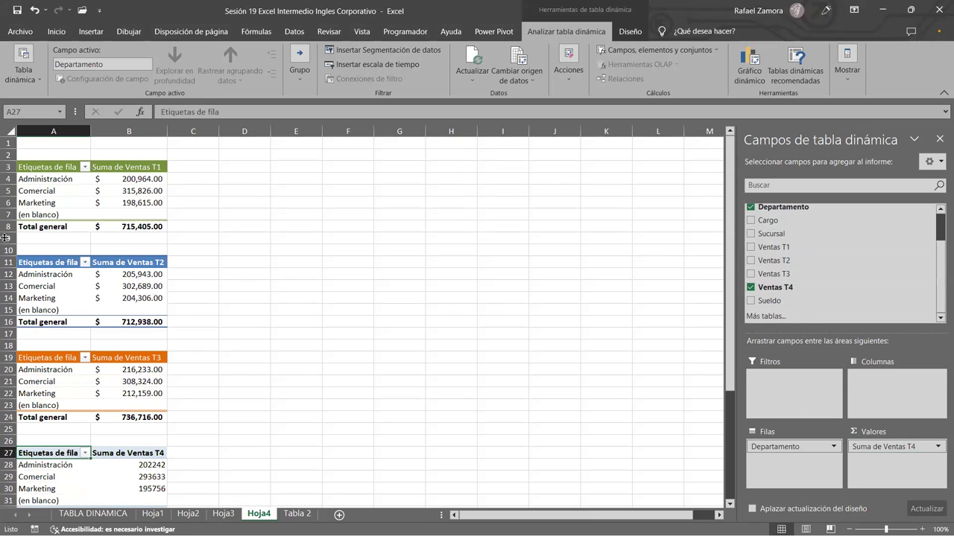
Step: Format the Suma de Ventas T4 values as Contabilidad, totalling $691,631.00
scroll(270, 380, "down", 3)
left_click(149, 369)
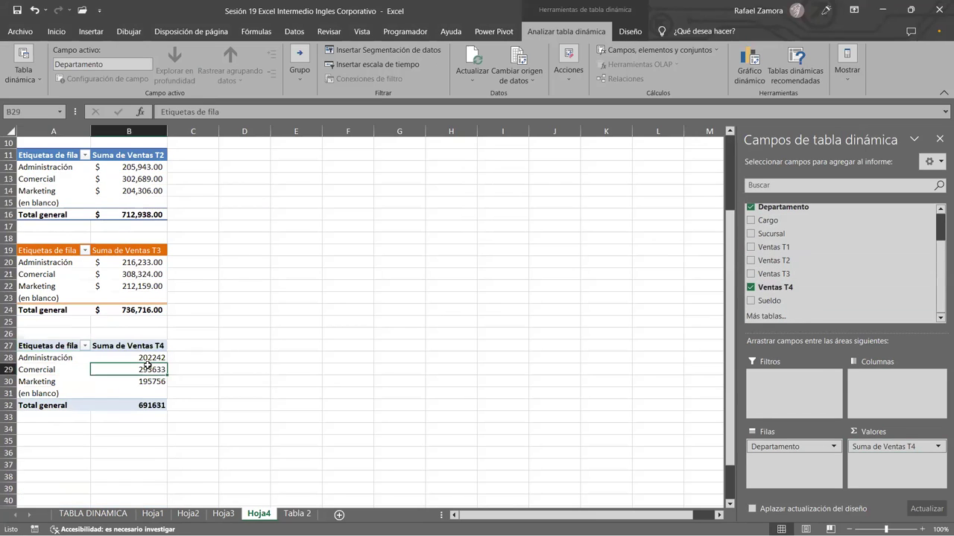
right_click(149, 370)
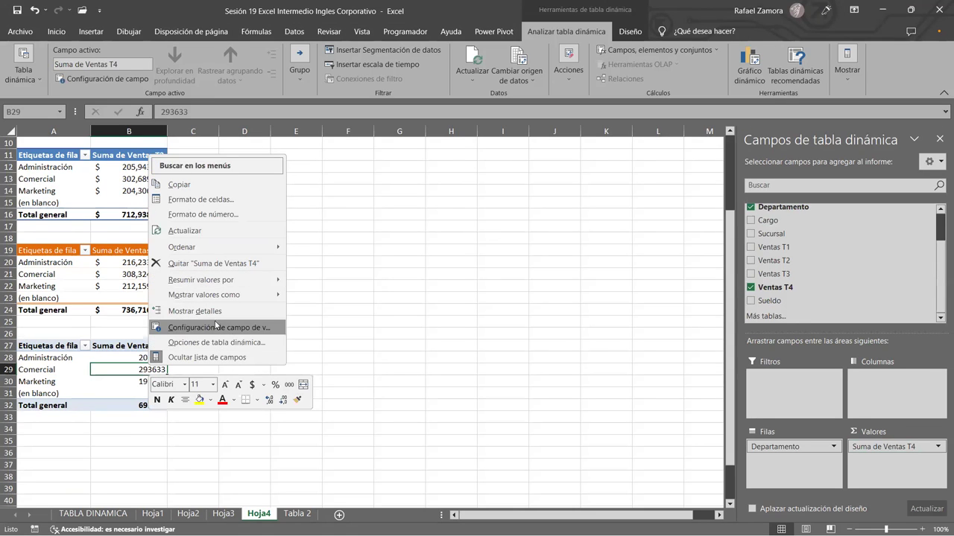
left_click(147, 323)
left_click(134, 407)
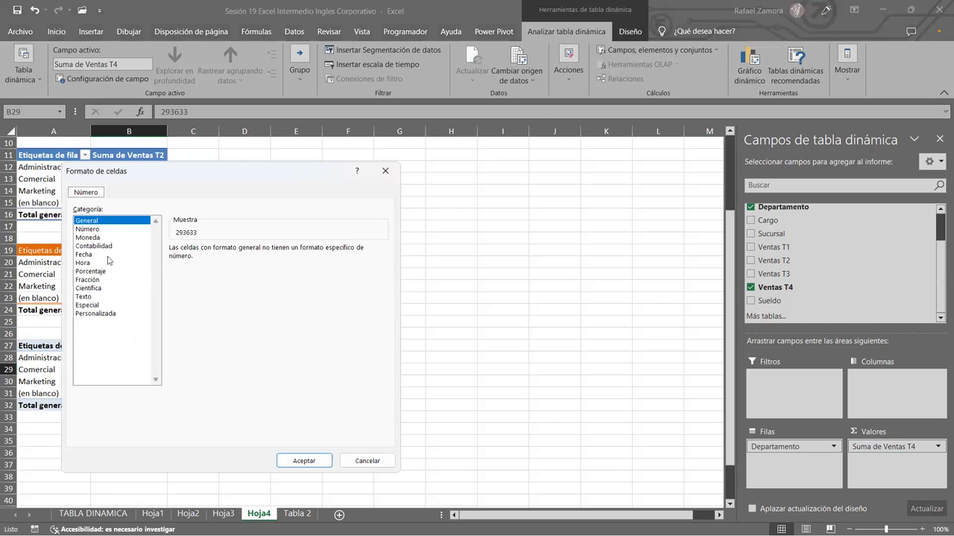
left_click(94, 246)
left_click(304, 461)
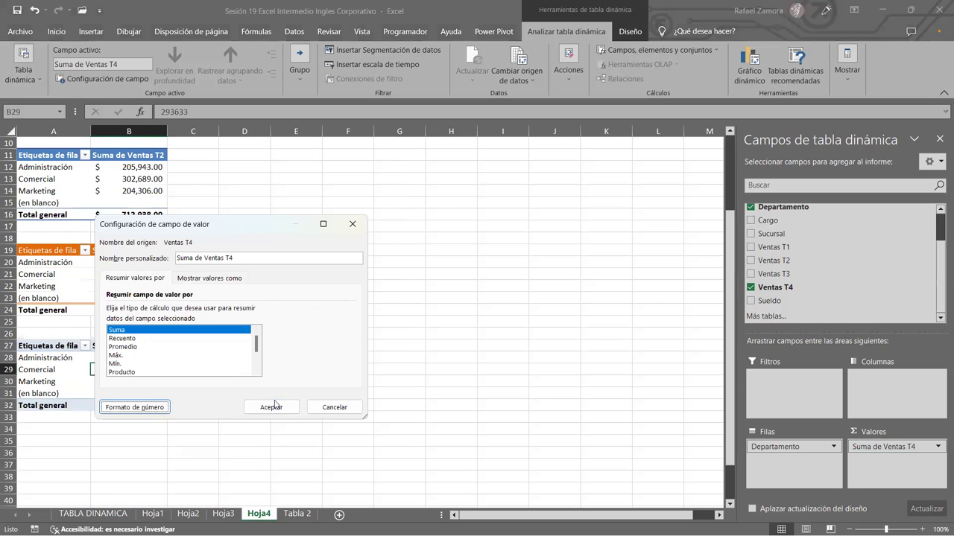
left_click(271, 407)
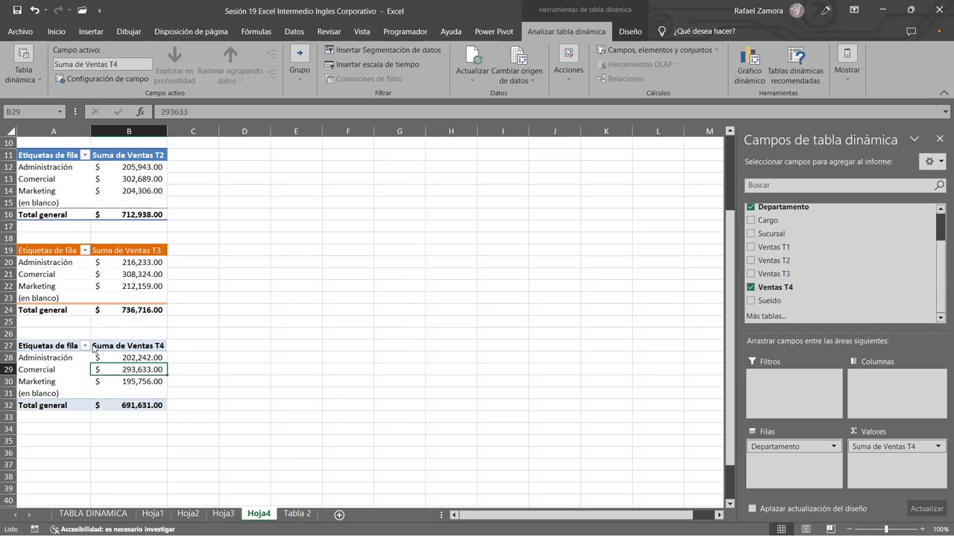
left_click(630, 31)
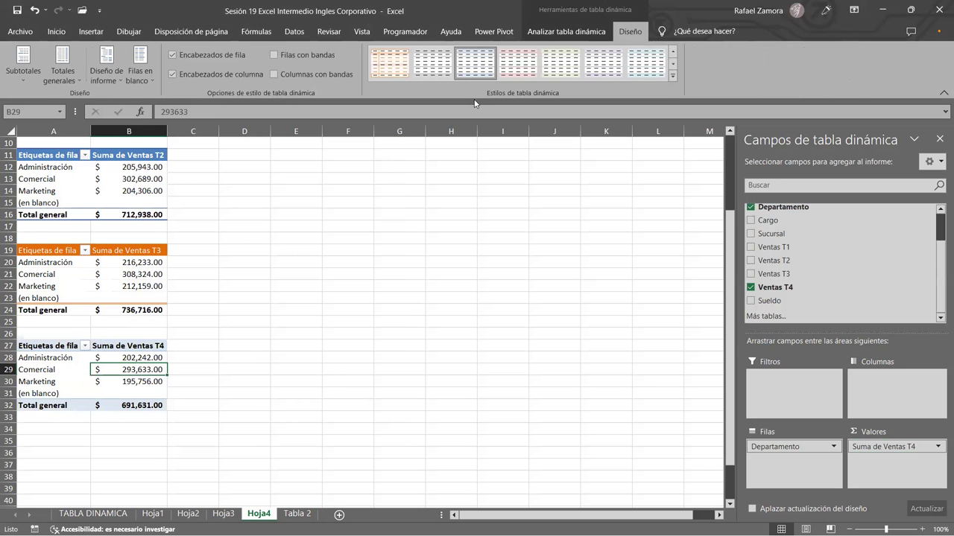
Step: Apply a purple medium pivot table style to the Ventas T4 table
left_click(673, 76)
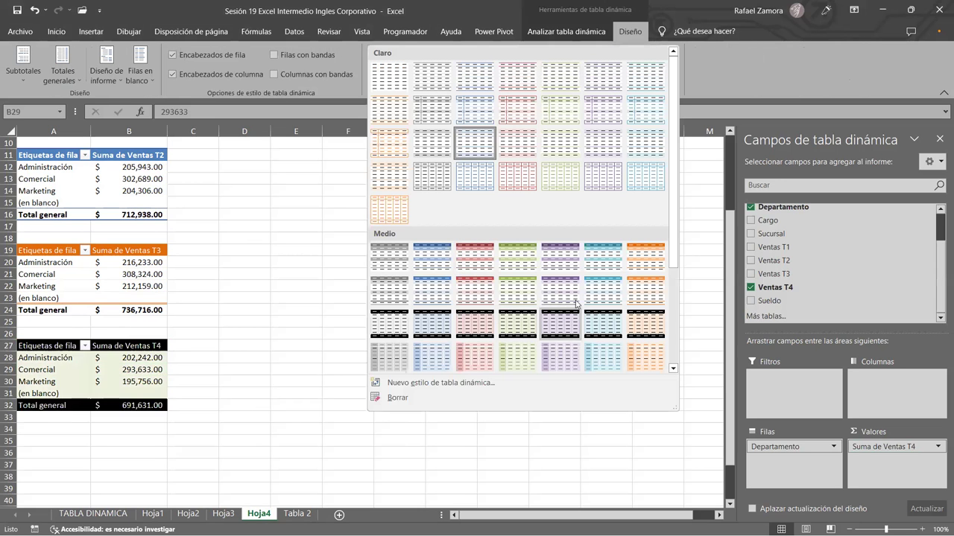
left_click(330, 322)
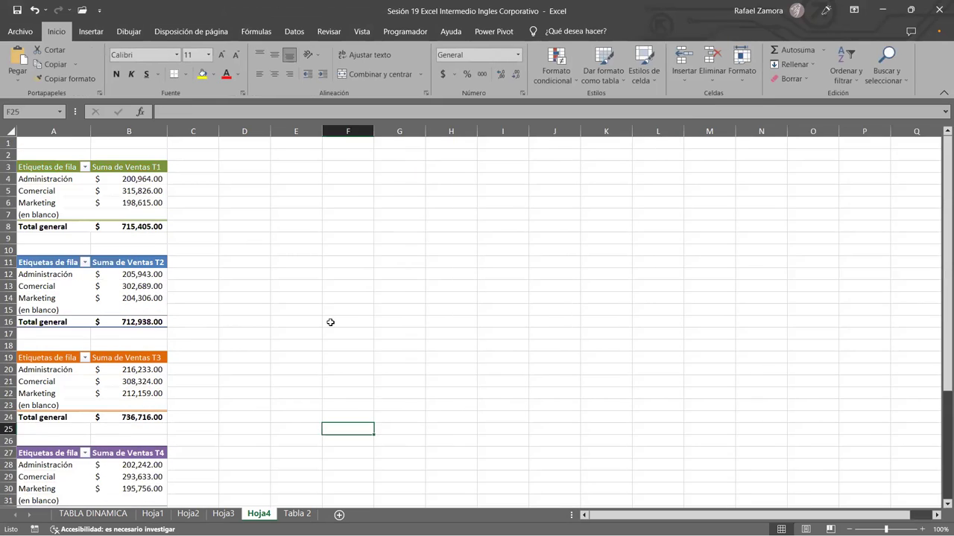
scroll(330, 322, "down", 2)
scroll(330, 322, "up", 2)
left_click(132, 203)
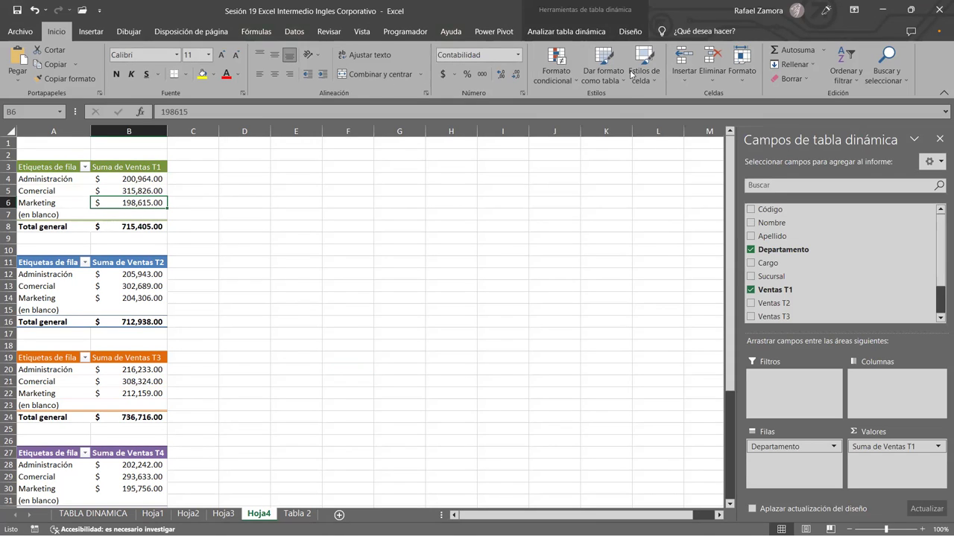
Step: Insert a 3D column pivot chart from the Suma de Ventas T1 pivot table
left_click(585, 37)
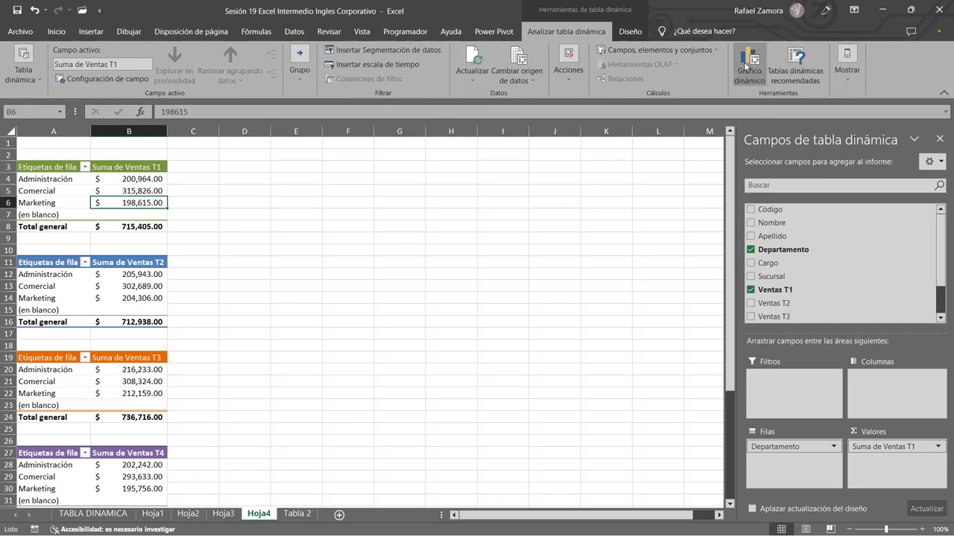
left_click(745, 67)
left_click(513, 141)
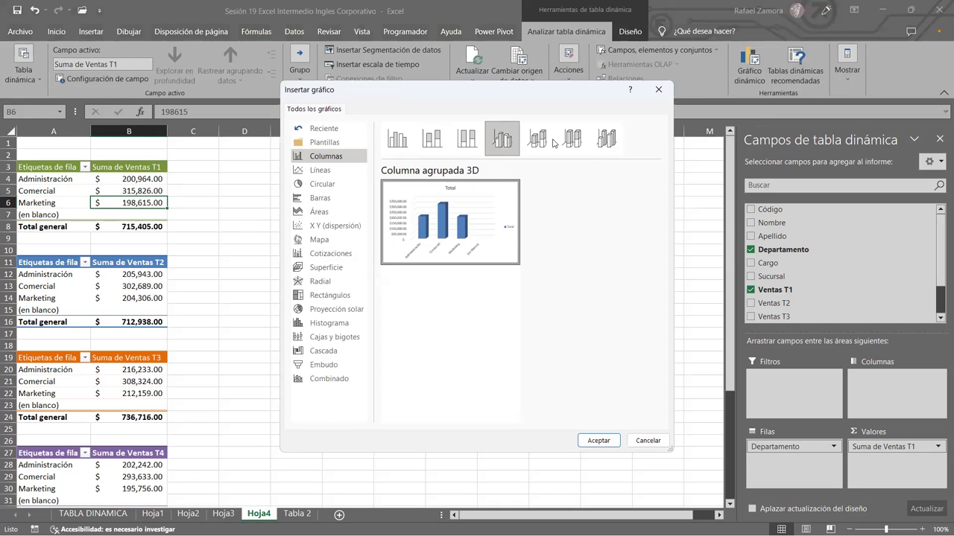
left_click(552, 142)
left_click(607, 140)
left_click(572, 140)
left_click(607, 140)
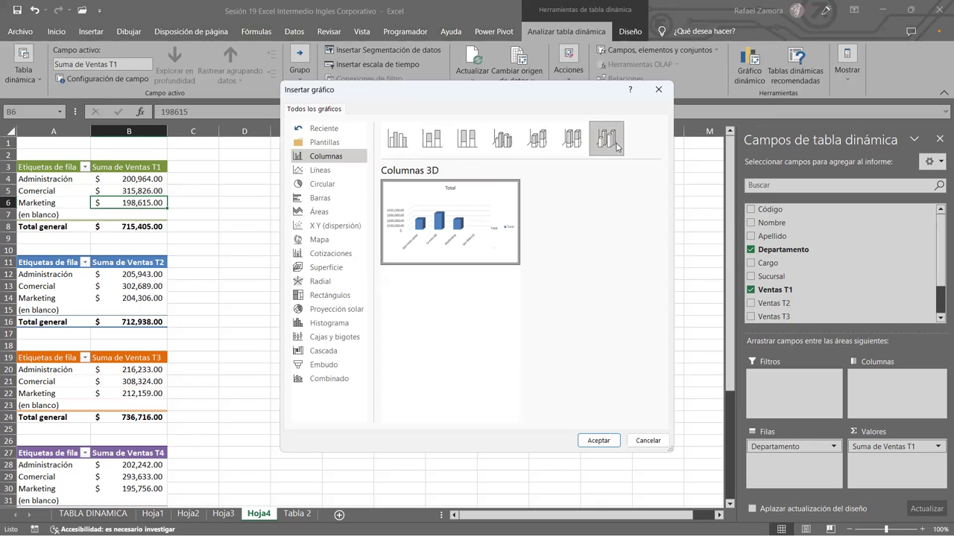
left_click(598, 441)
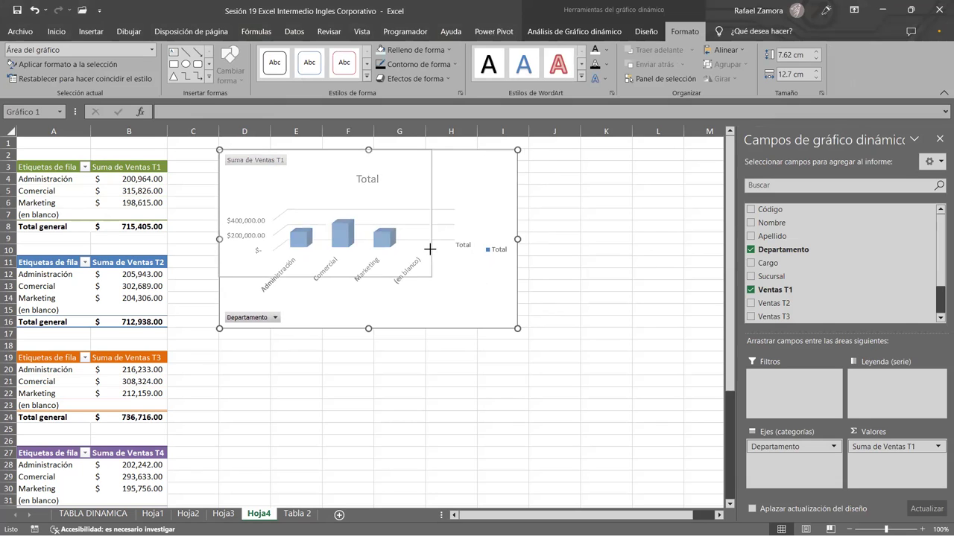
Step: Shrink the T1 chart and apply the grey gradient chart style
left_click_drag(518, 328, 432, 278)
key("Escape")
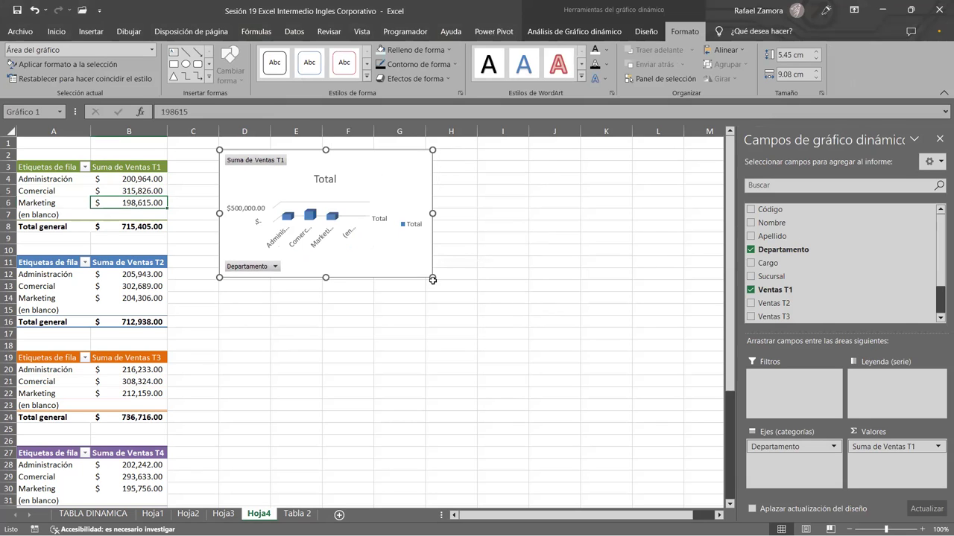
left_click(424, 264)
left_click_drag(430, 277, 427, 274)
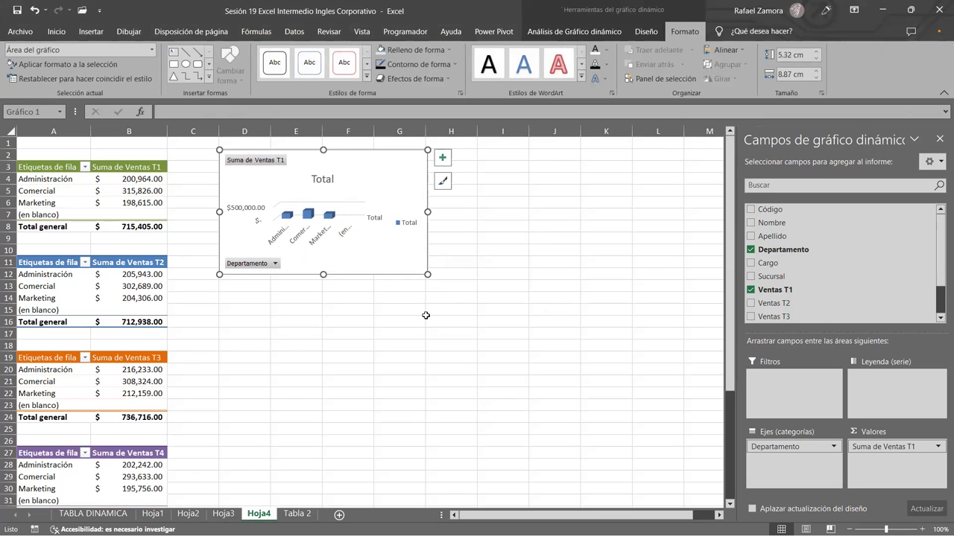
left_click(646, 31)
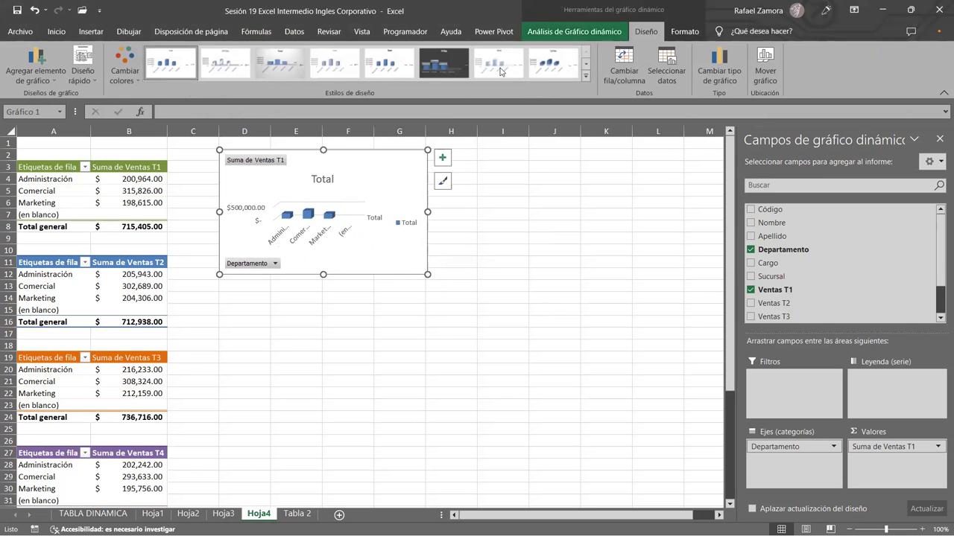
left_click(291, 62)
left_click(485, 375)
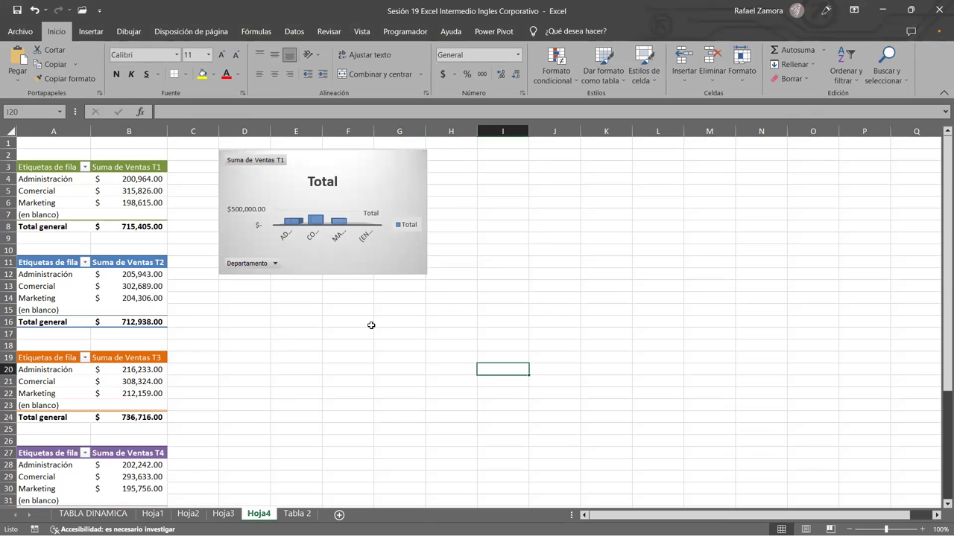
left_click(122, 283)
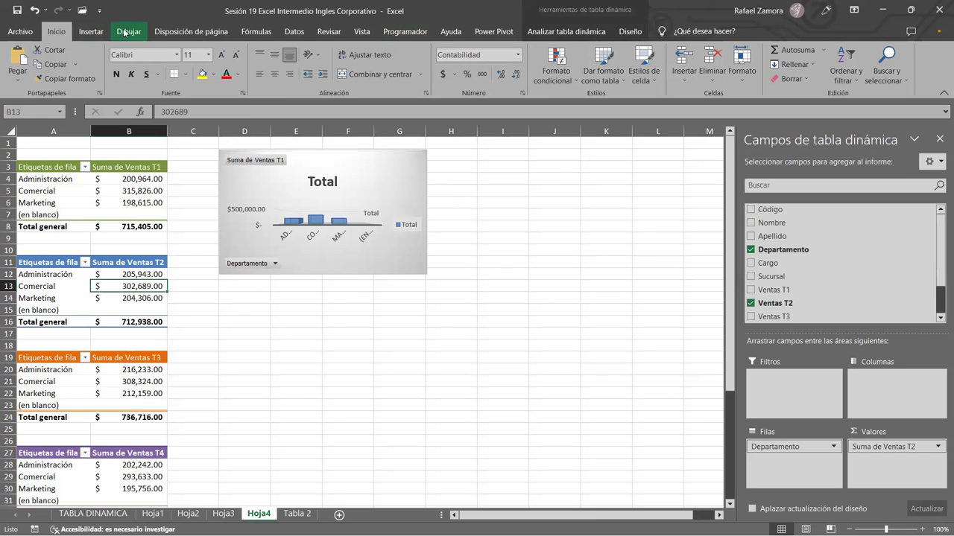
Step: Insert a 3D pie pivot chart from the Suma de Ventas T2 pivot table
left_click(566, 32)
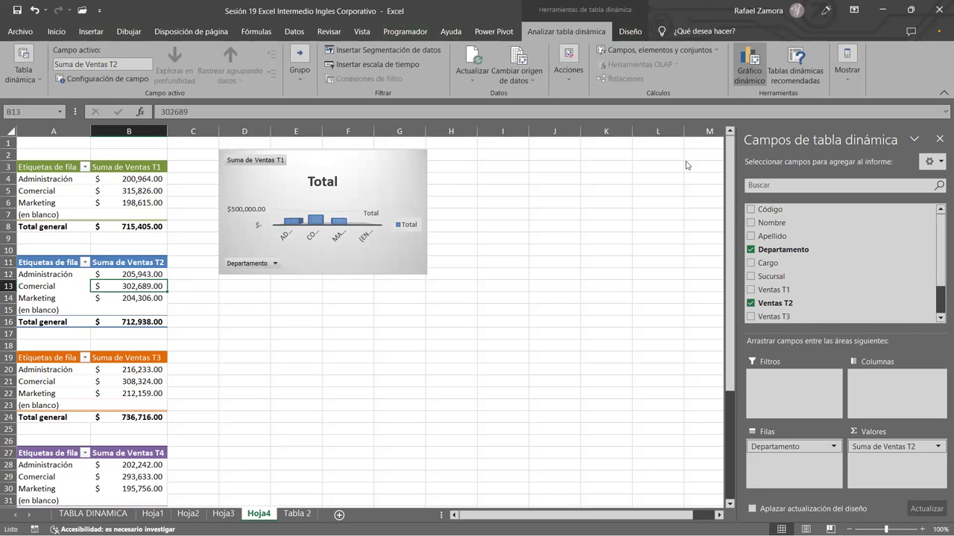
left_click(320, 169)
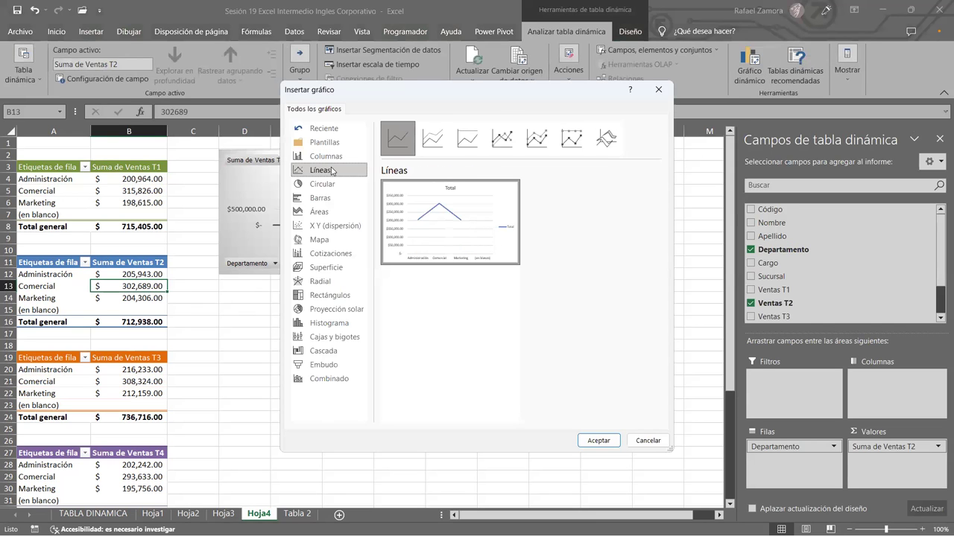
left_click(502, 138)
left_click(619, 144)
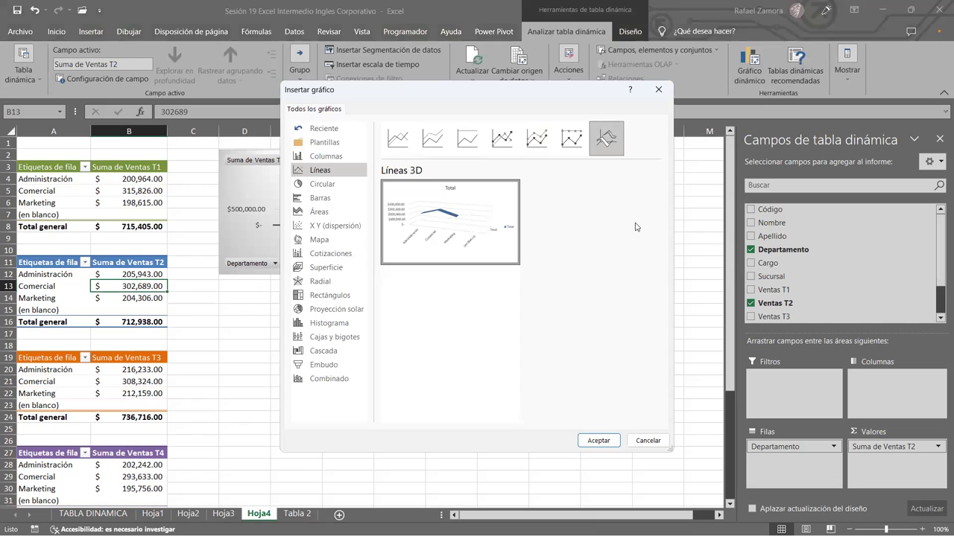
left_click(549, 137)
left_click(571, 137)
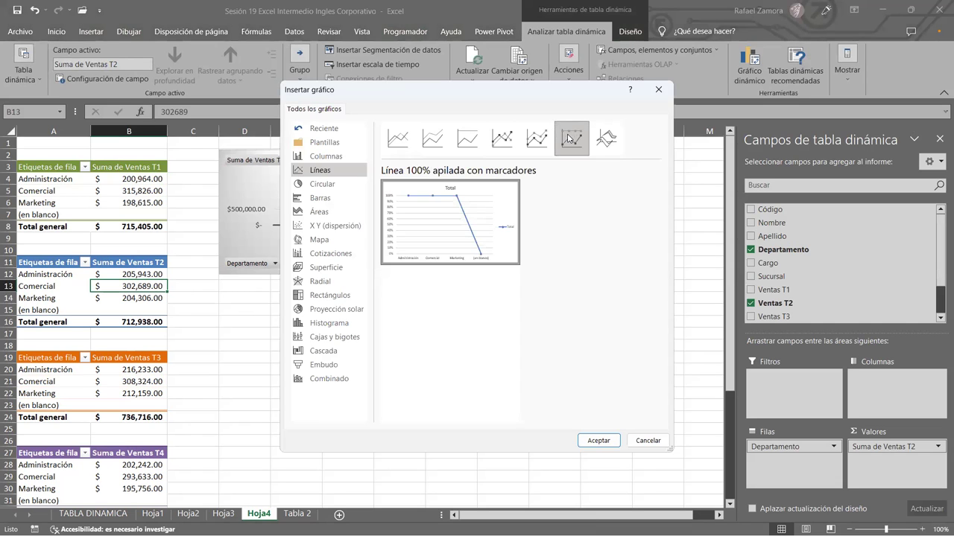
left_click(513, 136)
left_click(328, 184)
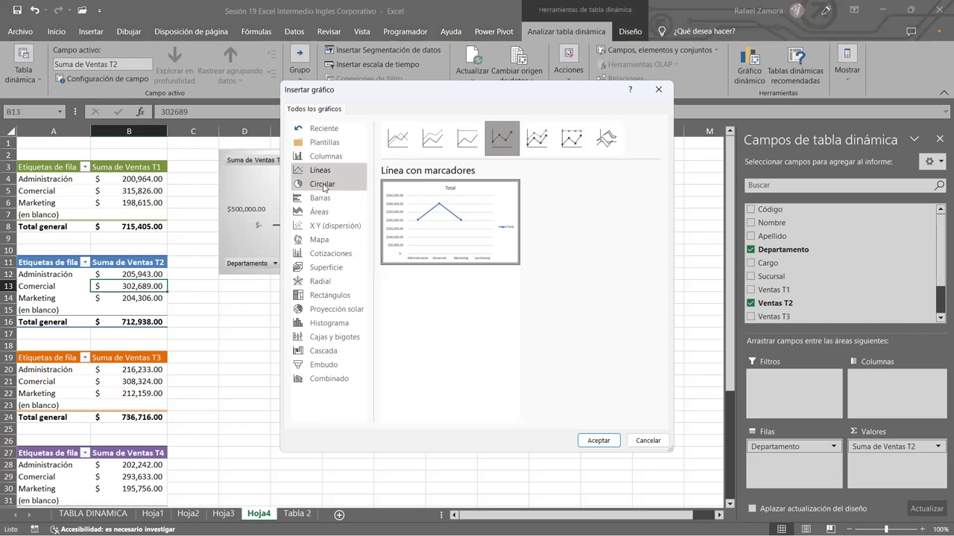
left_click(425, 149)
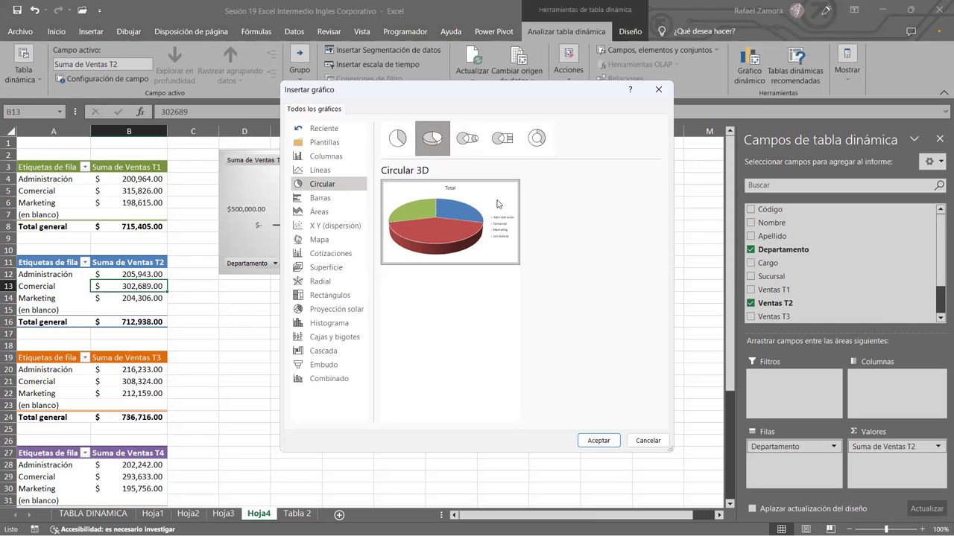
left_click(540, 137)
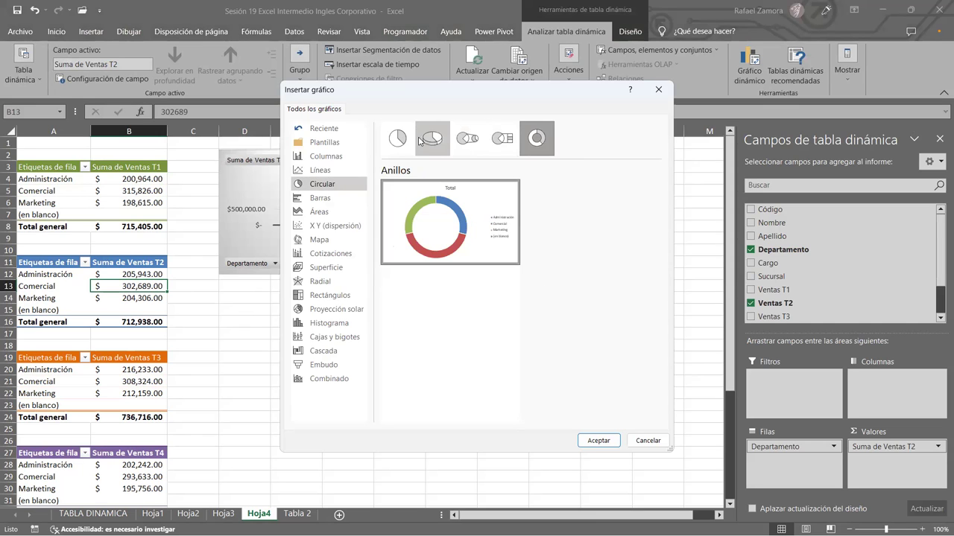
left_click(431, 139)
left_click(599, 441)
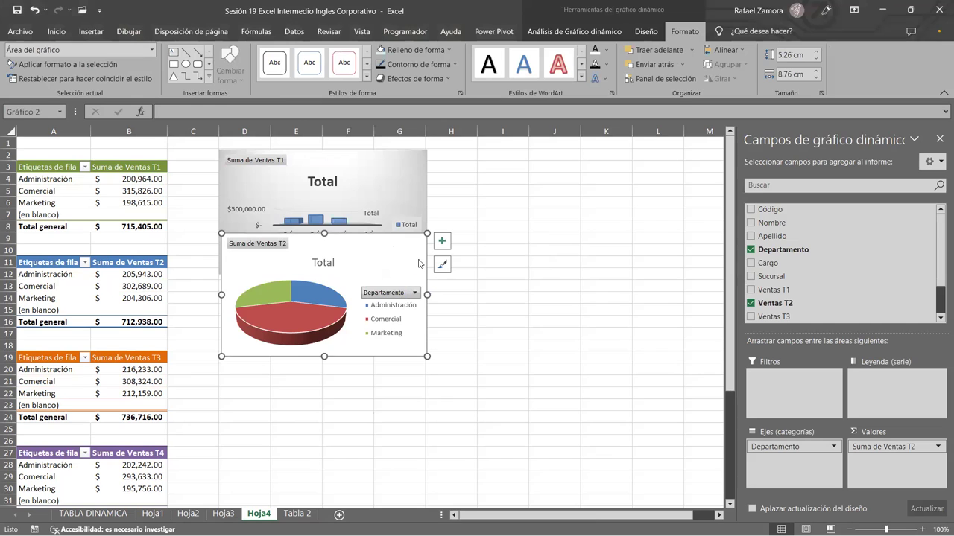
Step: Move the pie chart below the T1 chart, resize it, and apply the dark style
left_click_drag(419, 263, 425, 305)
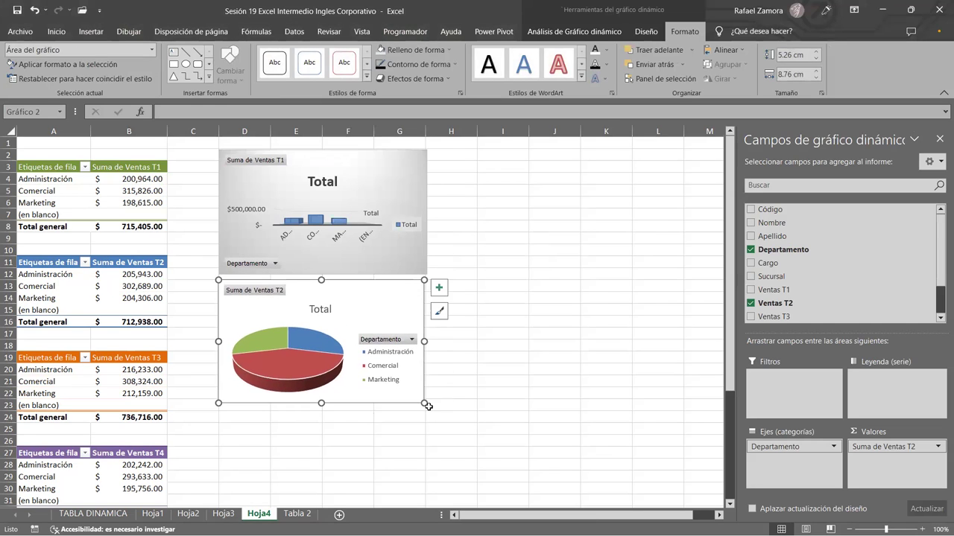
left_click_drag(424, 404, 425, 405)
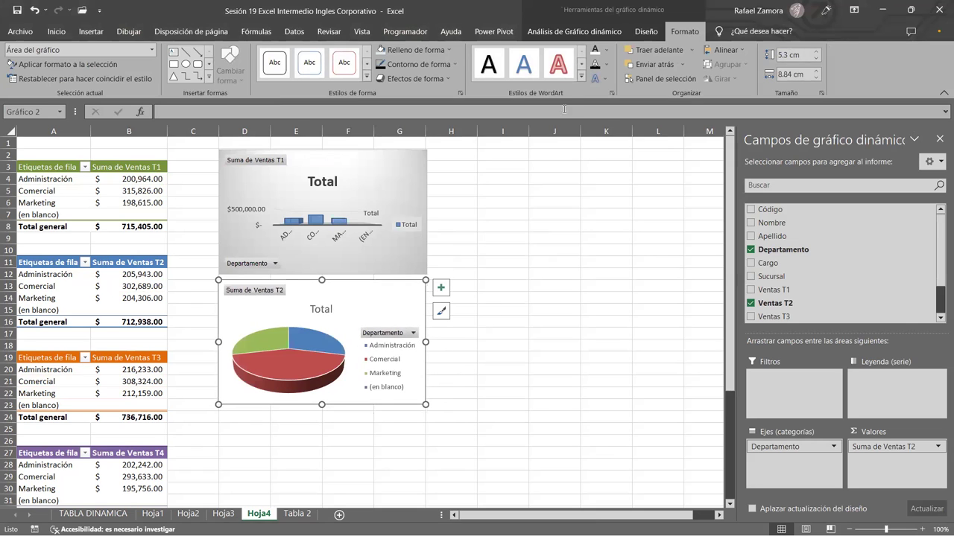
left_click(646, 31)
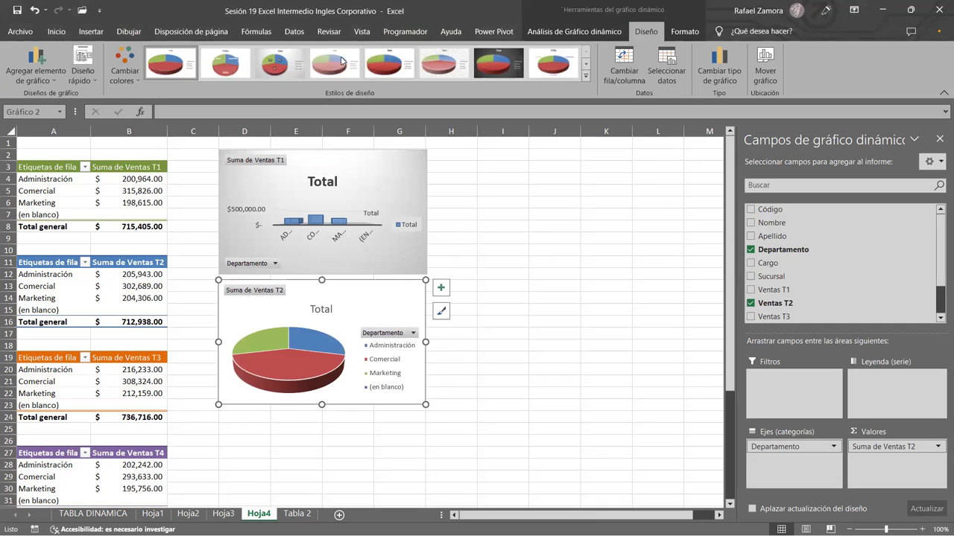
left_click(520, 72)
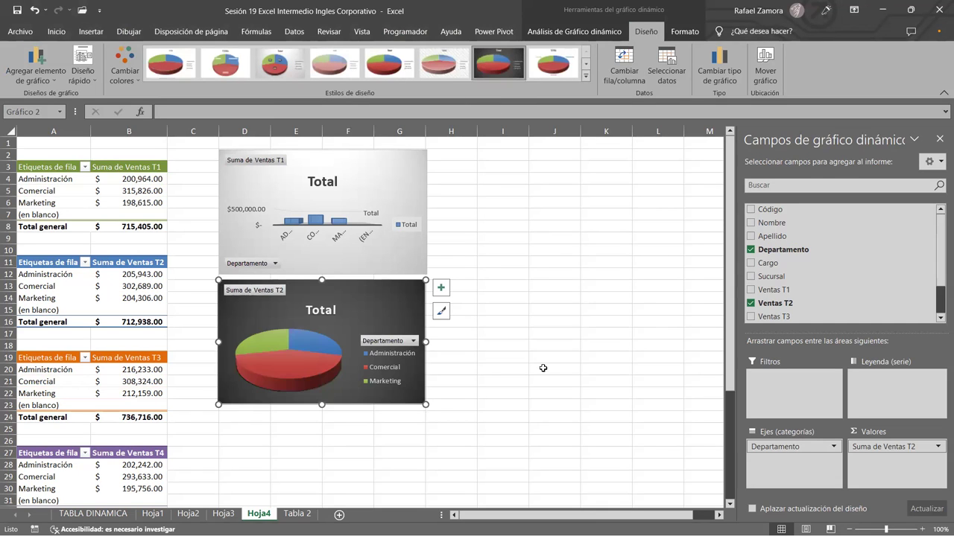
left_click(530, 346)
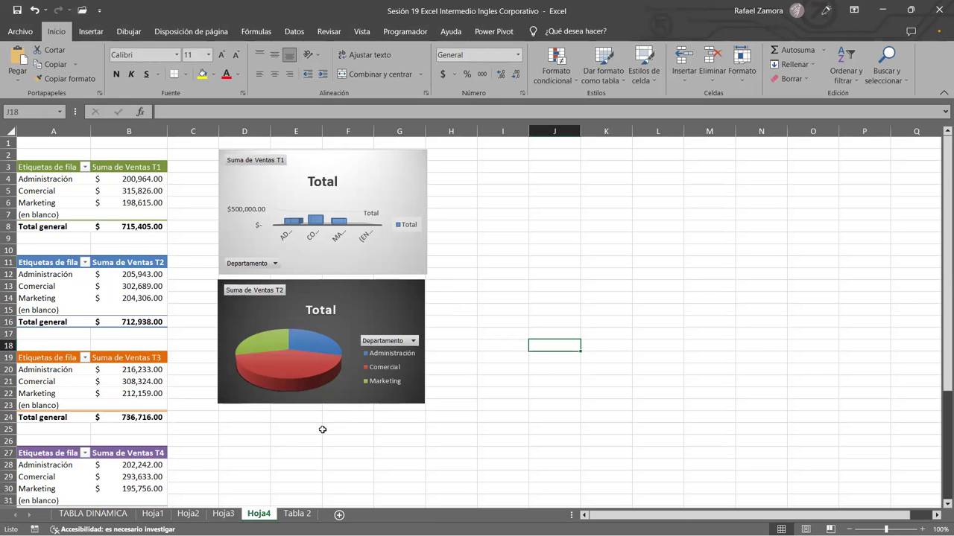
Step: Insert a 3D clustered bar pivot chart of Ventas T3, shrunk and placed right of the T1 chart
left_click(98, 391)
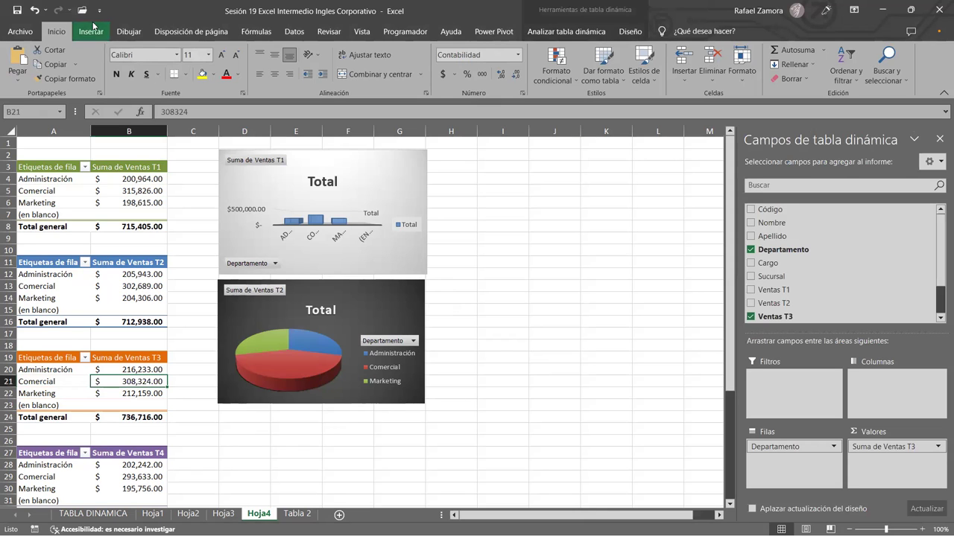
left_click(93, 31)
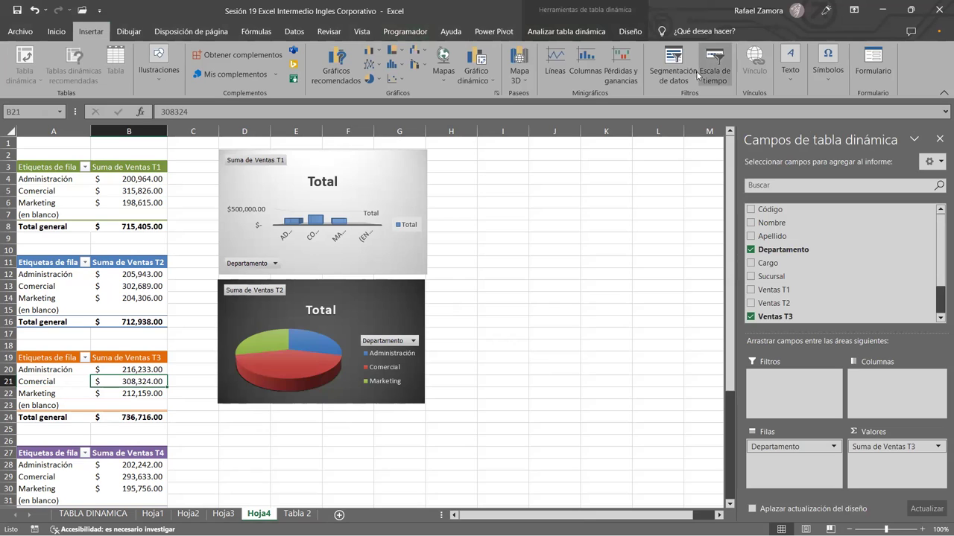
left_click(566, 31)
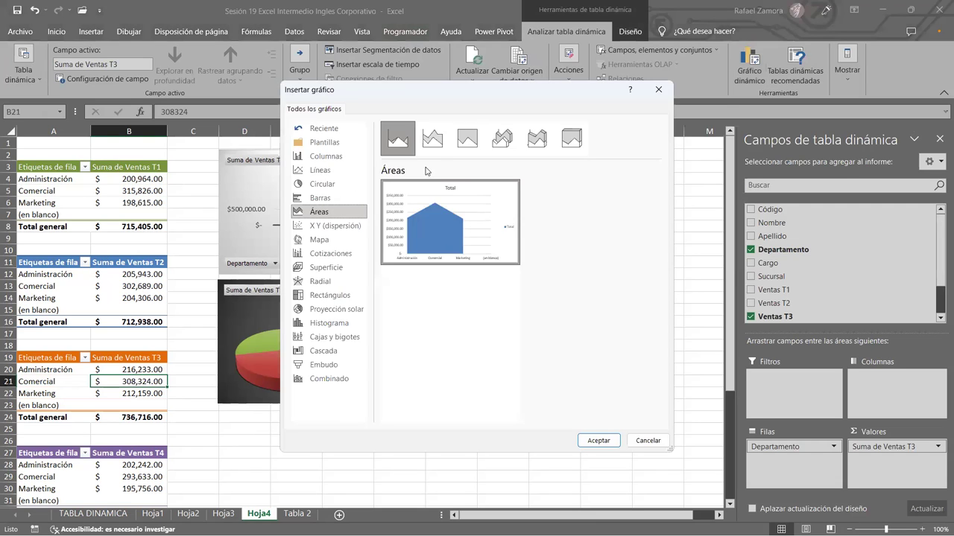
left_click(498, 141)
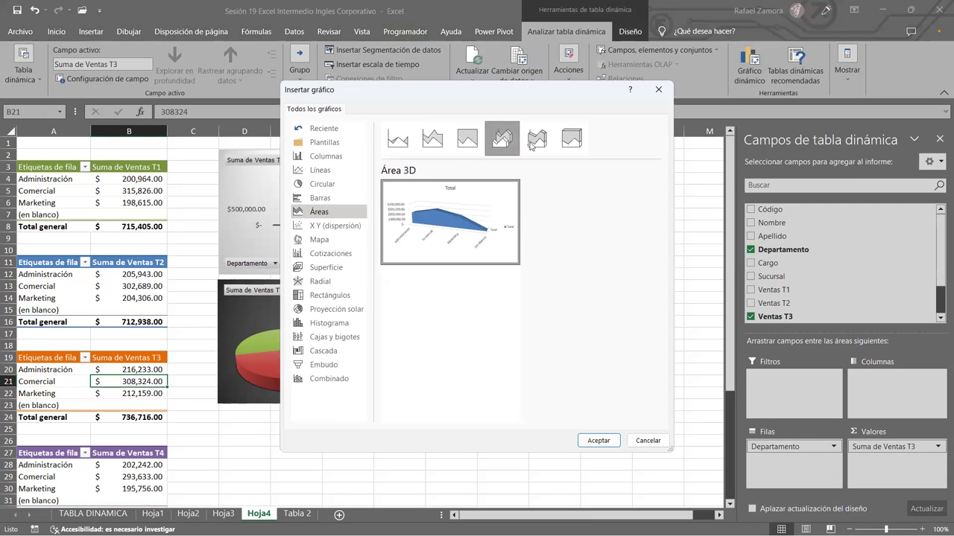
left_click(570, 138)
left_click(531, 140)
left_click(517, 140)
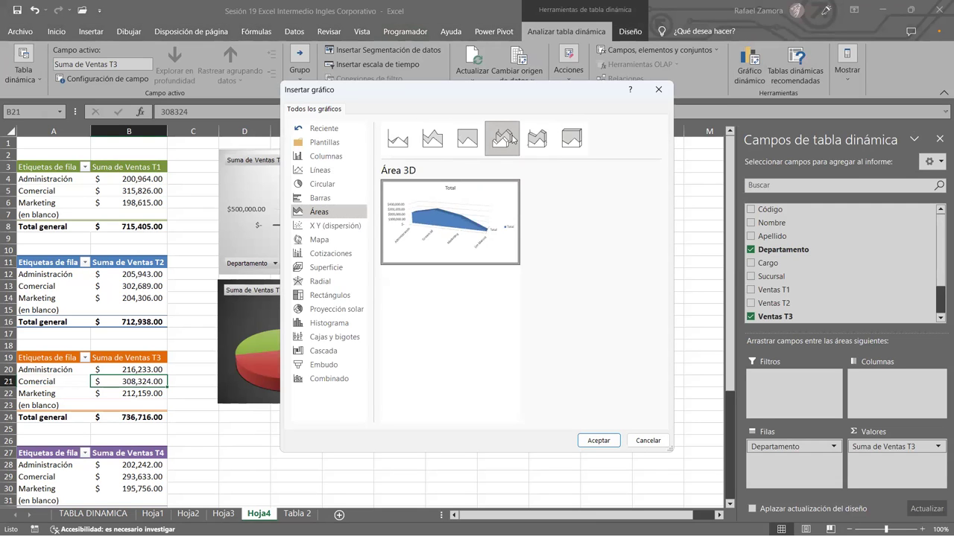
left_click(342, 198)
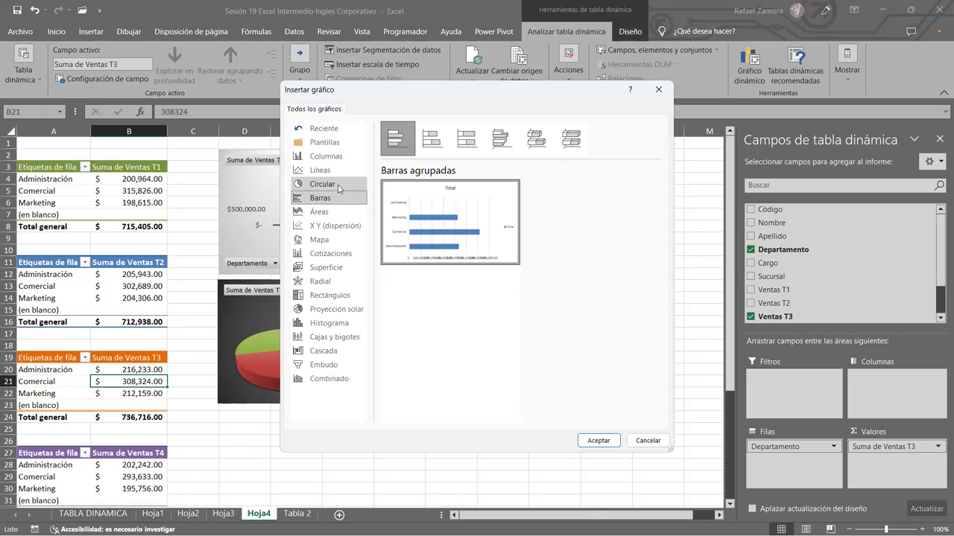
left_click(501, 141)
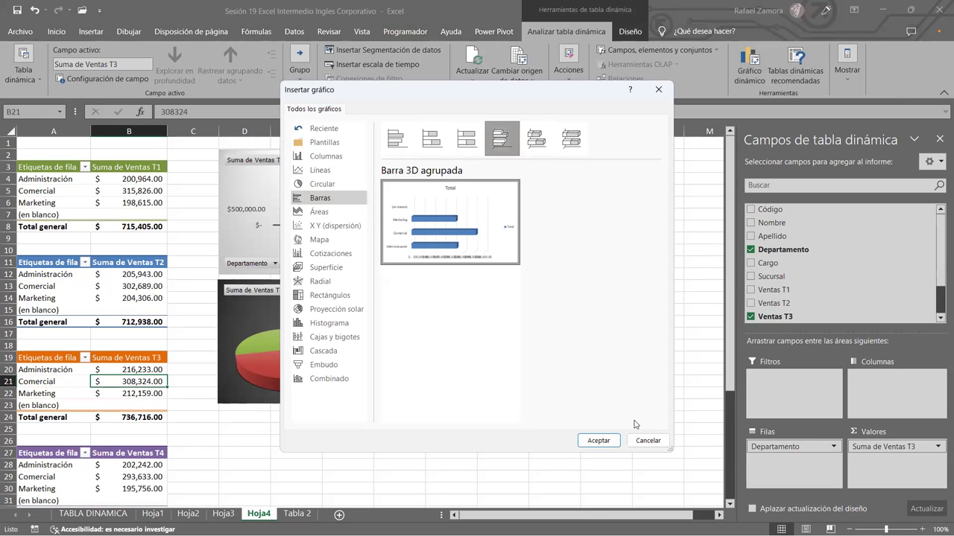
left_click(596, 438)
mouse_move(519, 412)
left_mouse_down()
mouse_move(427, 339)
mouse_move(432, 346)
left_mouse_up()
left_click_drag(432, 257, 654, 173)
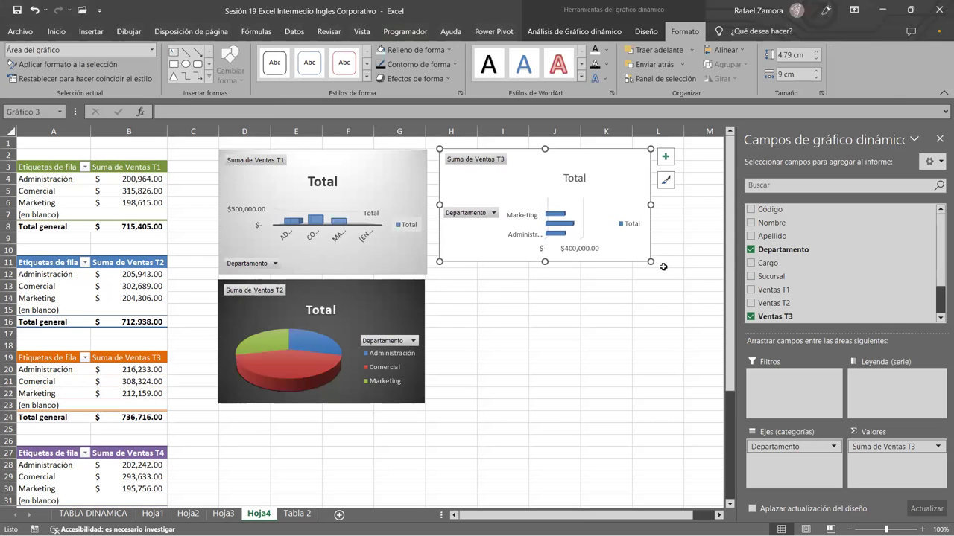
Step: Resize the T3 bar chart and remove its legend and Total title
left_click_drag(653, 263, 669, 275)
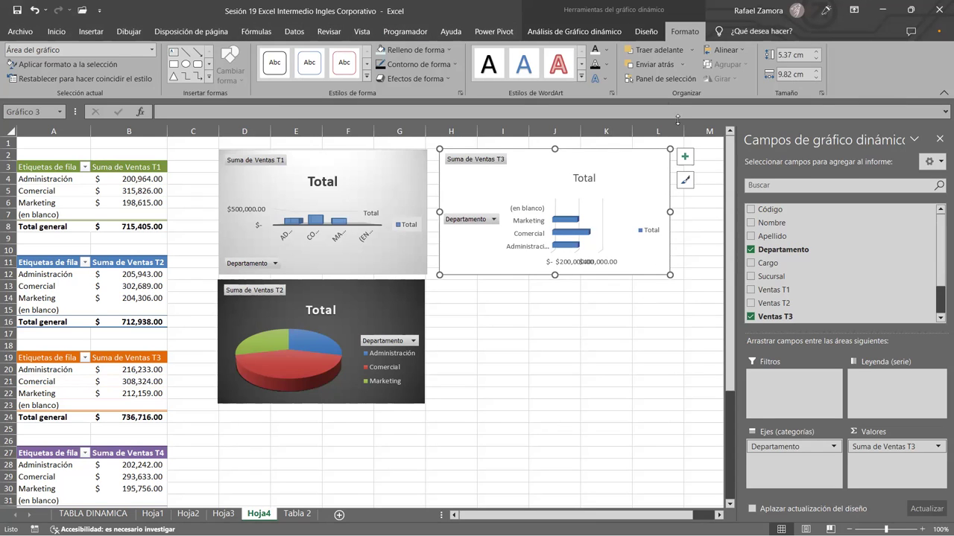
left_click(685, 157)
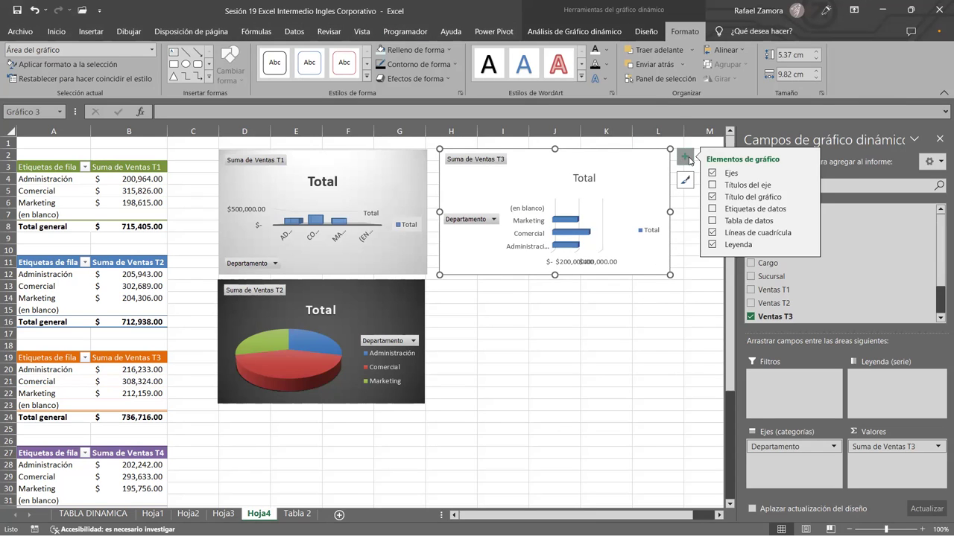
left_click(709, 244)
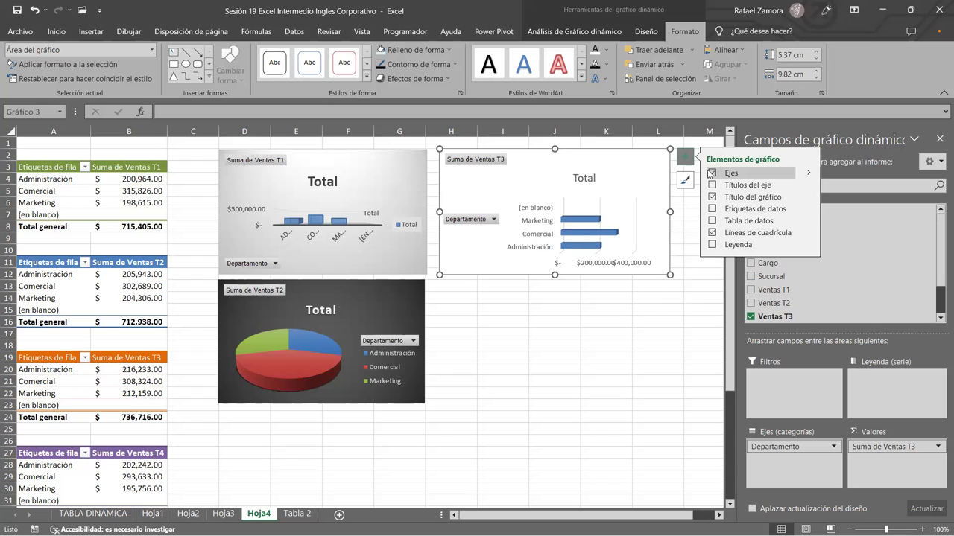
left_click(712, 173)
left_click(711, 173)
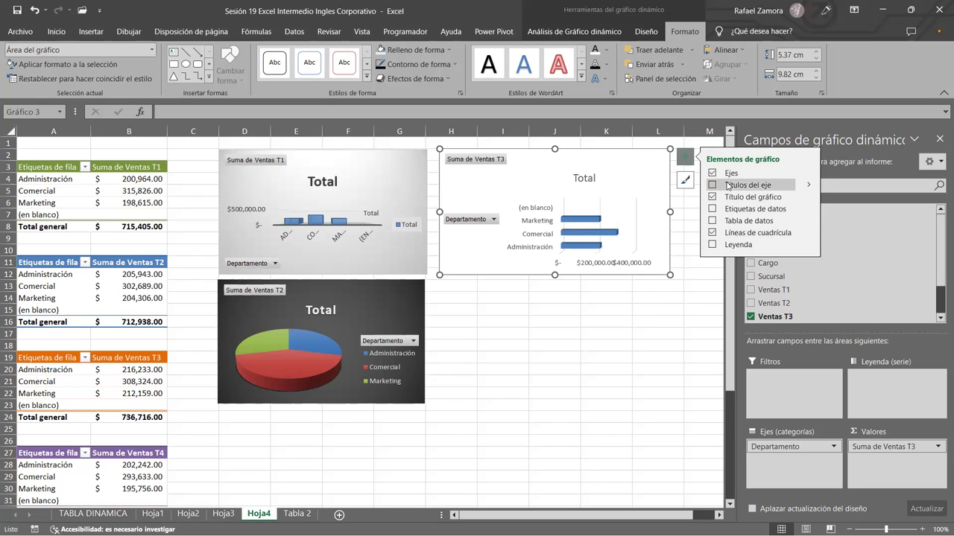
left_click(712, 197)
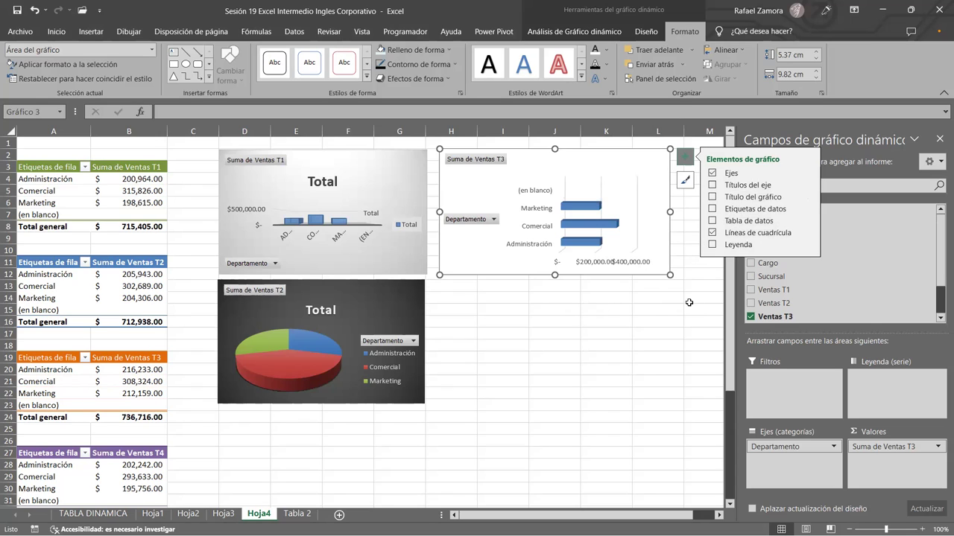
Step: Colour the T3 chart's Total bar series red
left_click(564, 222)
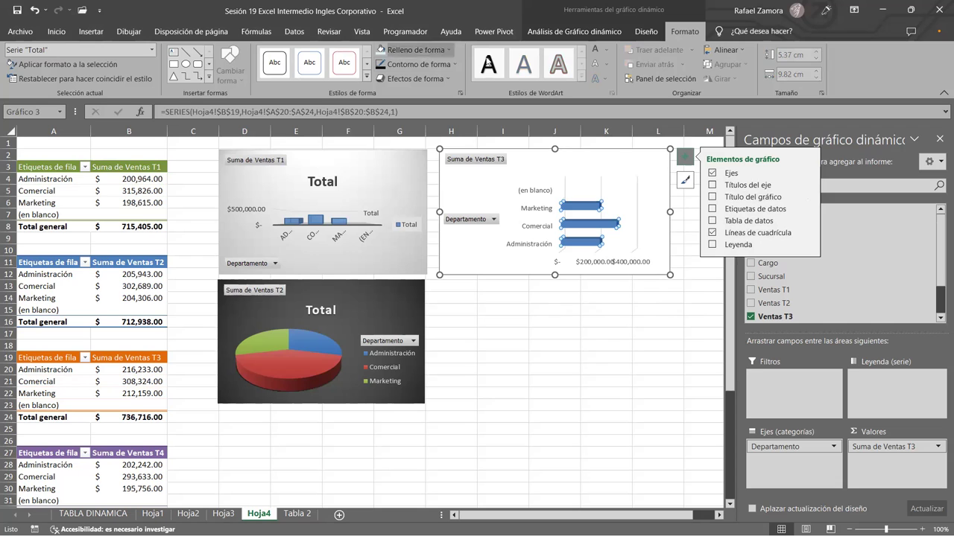
left_click(451, 51)
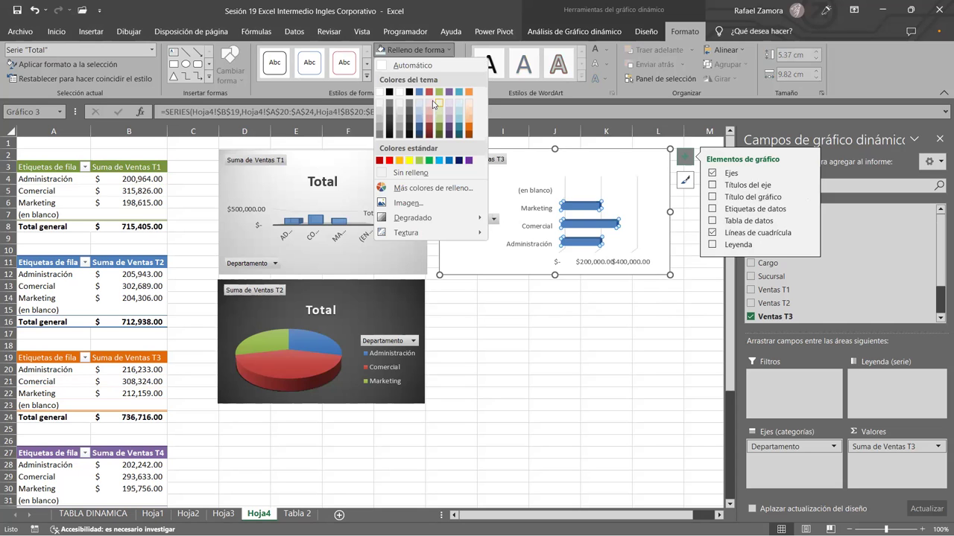
left_click(429, 92)
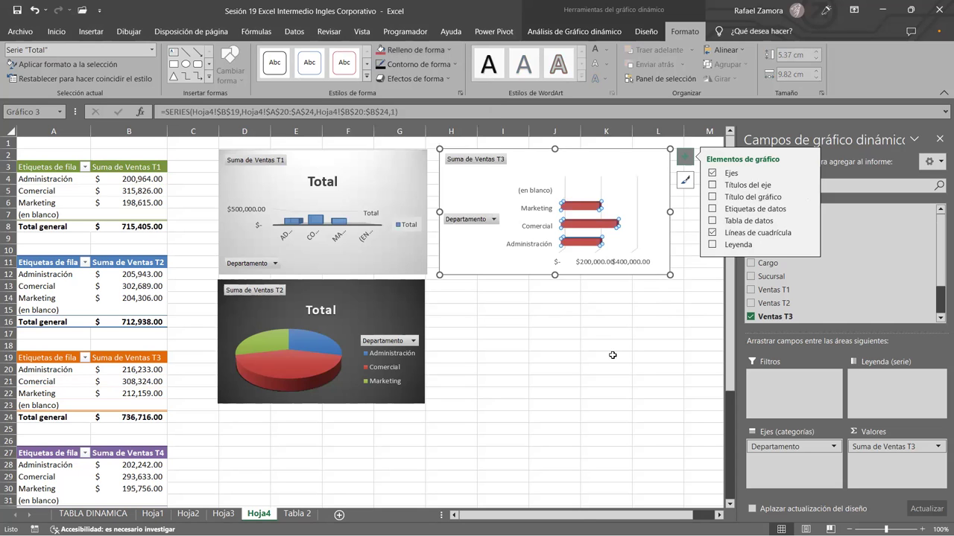
left_click(613, 356)
left_click(674, 167)
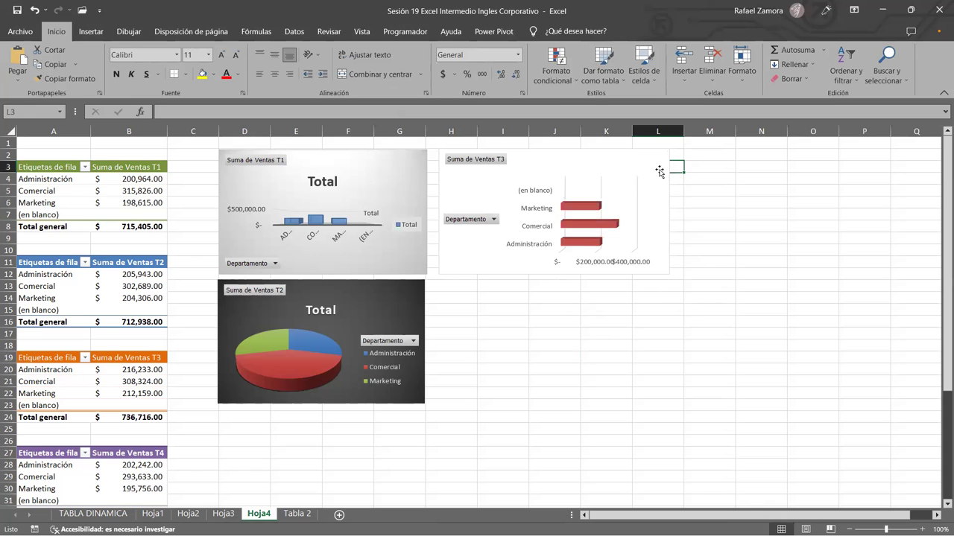
Step: Fill the T3 chart's background light blue
left_click(659, 171)
left_click(646, 31)
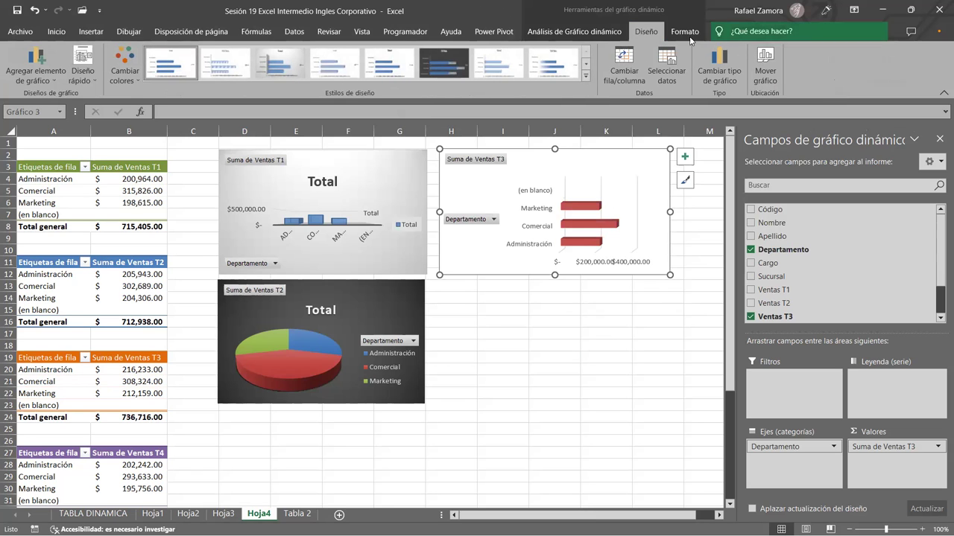
left_click(686, 33)
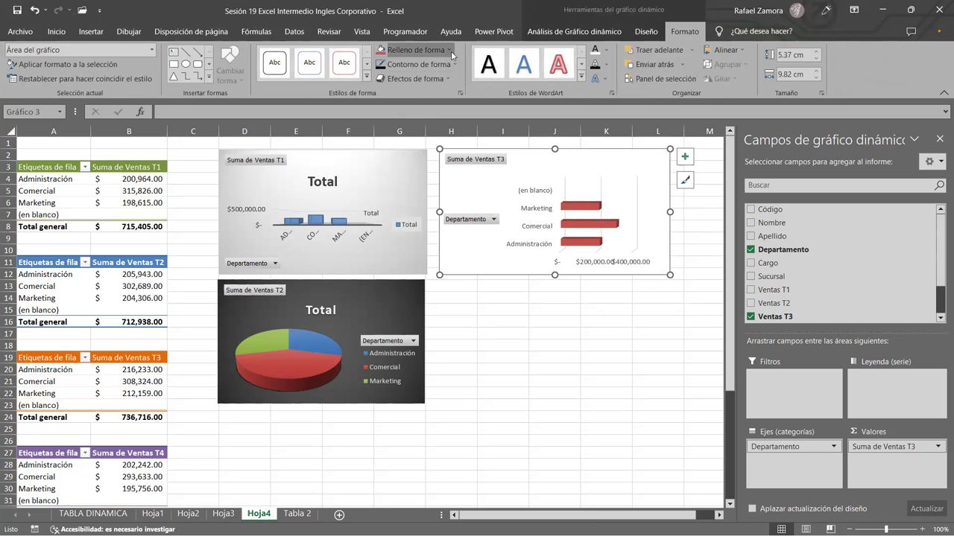
left_click(451, 50)
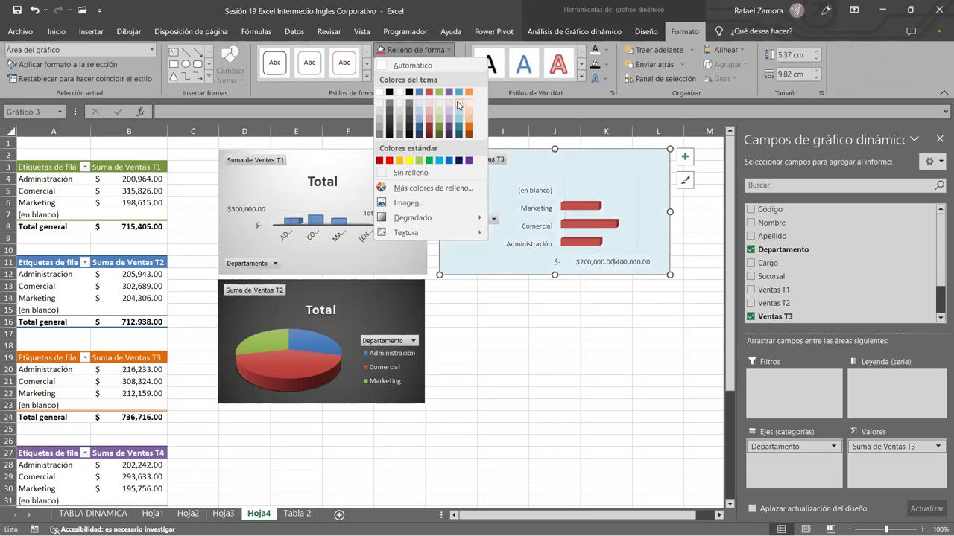
left_click(458, 105)
left_click(605, 367)
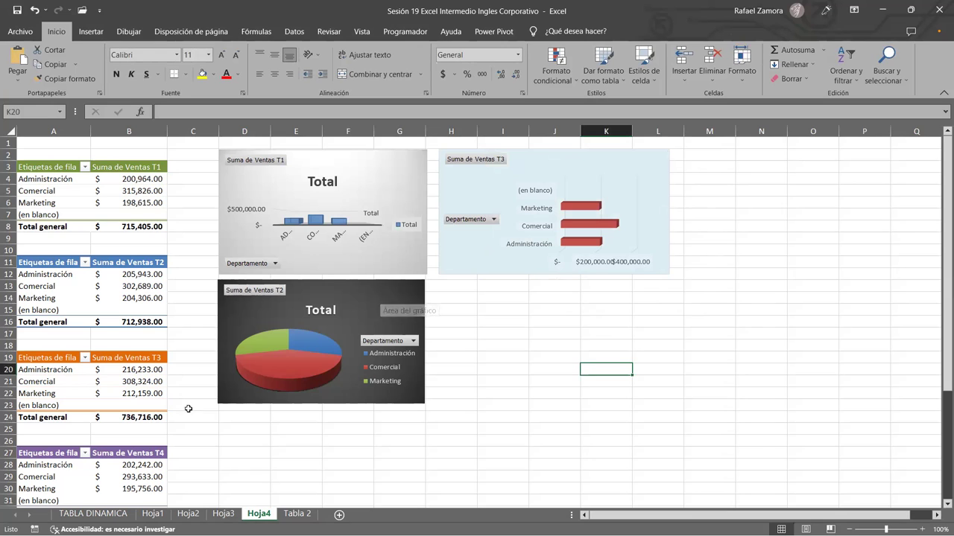
left_click(121, 467)
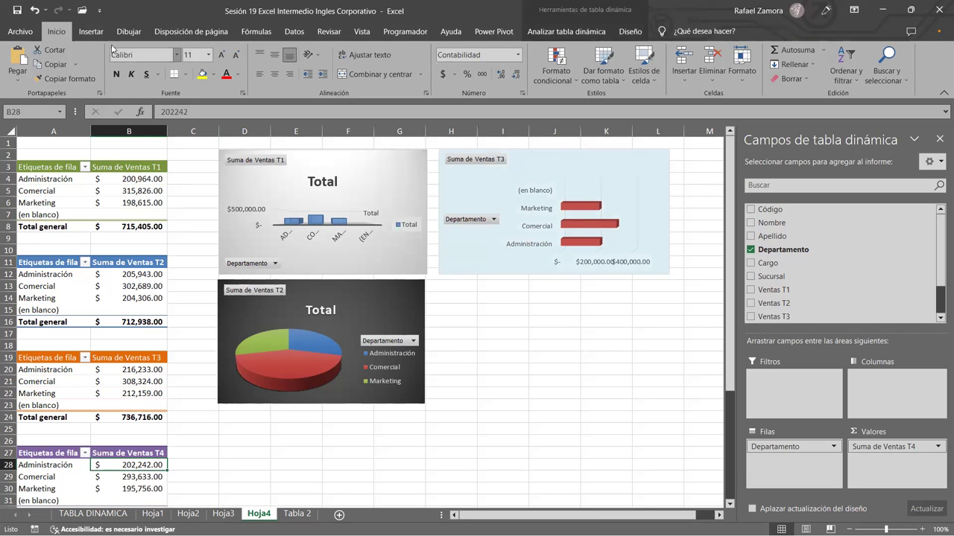
Step: Insert a 3D line pivot chart of Suma de Ventas T4, moved below the T3 chart and shrunk to match
left_click(95, 32)
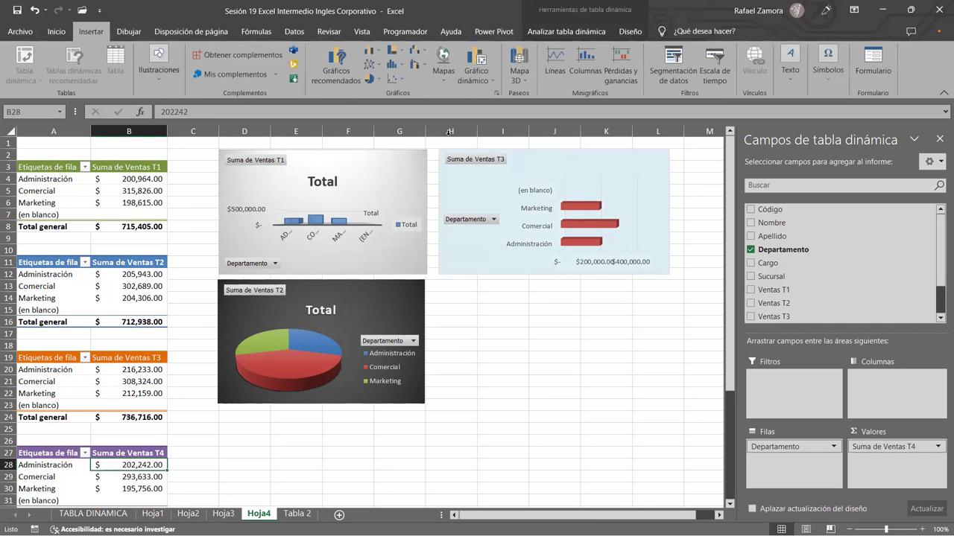
left_click(541, 30)
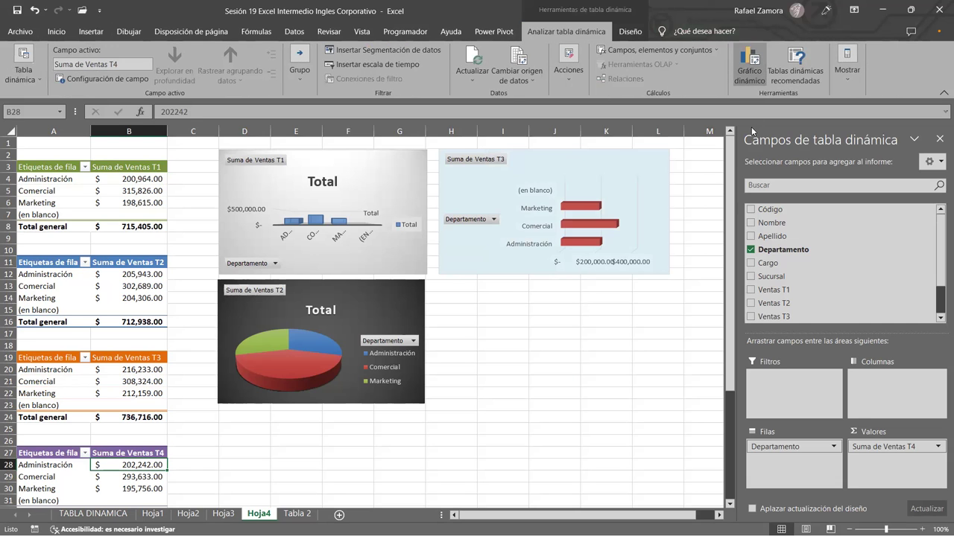
left_click(324, 213)
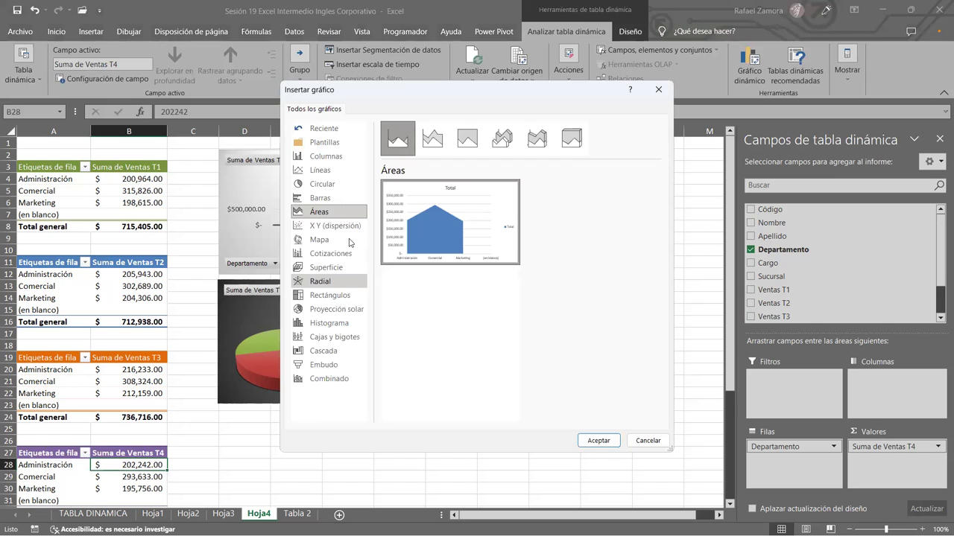
left_click(332, 254)
left_click(322, 184)
left_click(321, 171)
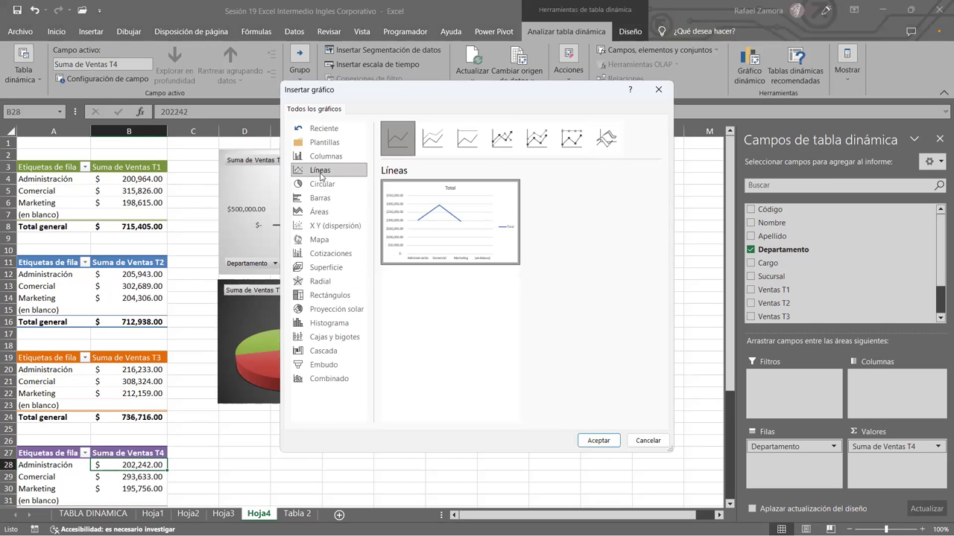
left_click(536, 138)
left_click(574, 139)
left_click(616, 142)
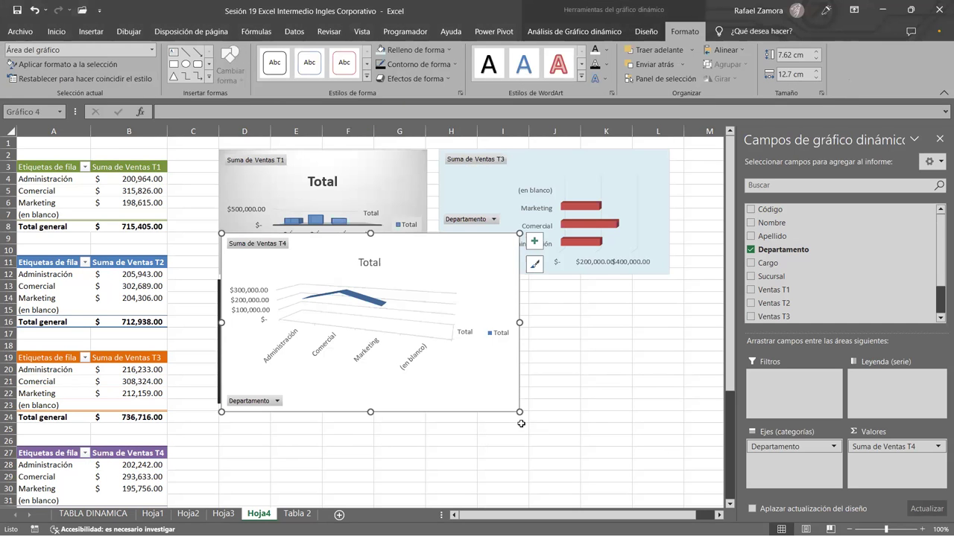
mouse_move(511, 391)
left_mouse_down()
mouse_move(664, 448)
mouse_move(666, 439)
left_mouse_up()
mouse_move(422, 442)
left_mouse_down()
mouse_move(521, 412)
mouse_move(504, 418)
left_mouse_up()
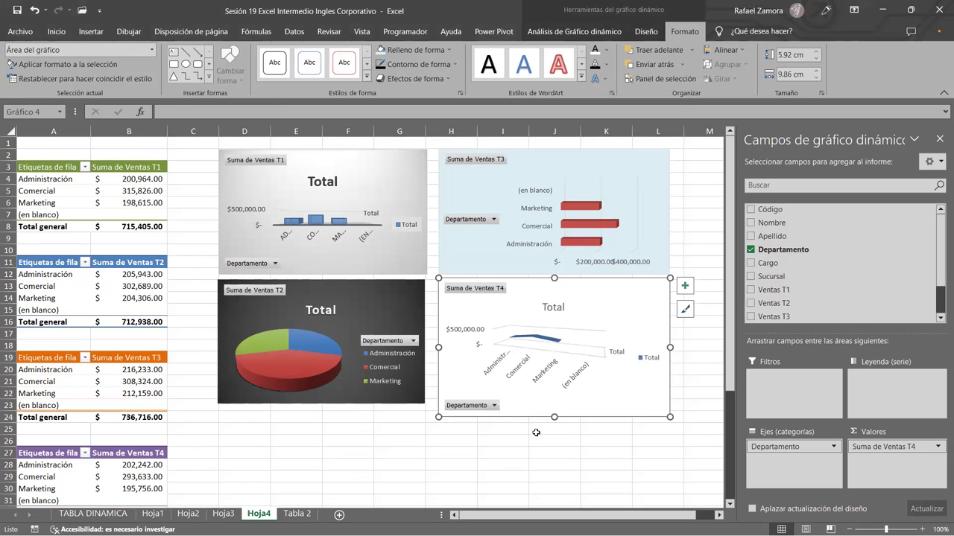
Step: Remove the legend and Total title from the T4 line chart
left_click(684, 285)
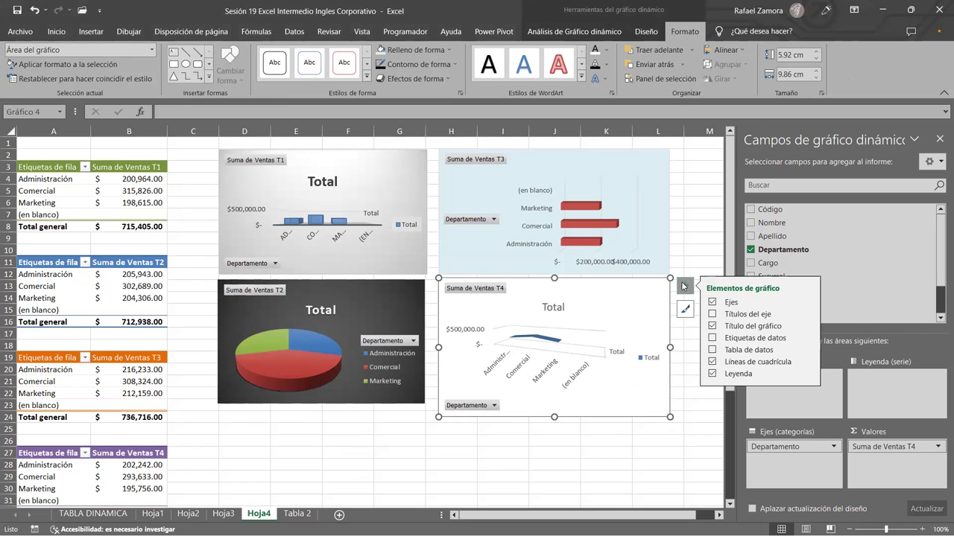
left_click(711, 374)
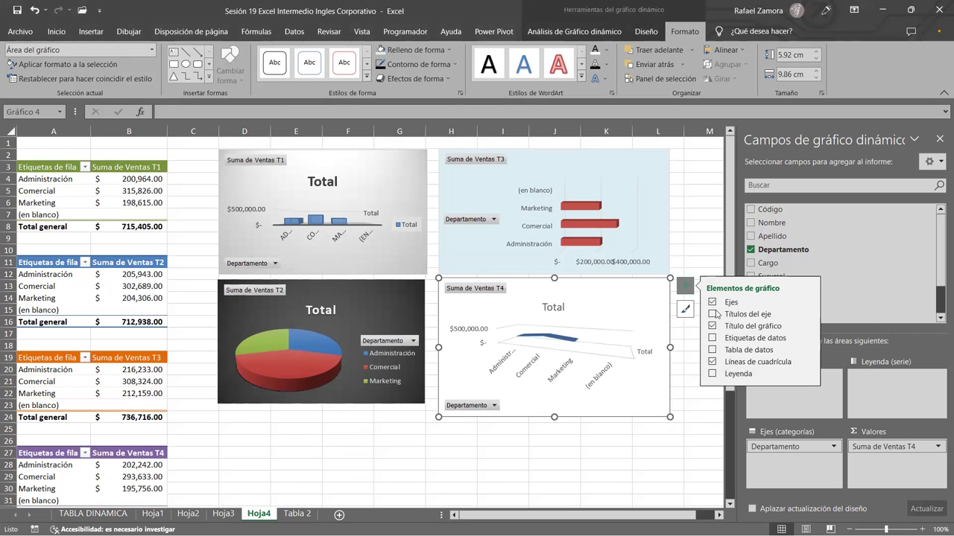
left_click(712, 327)
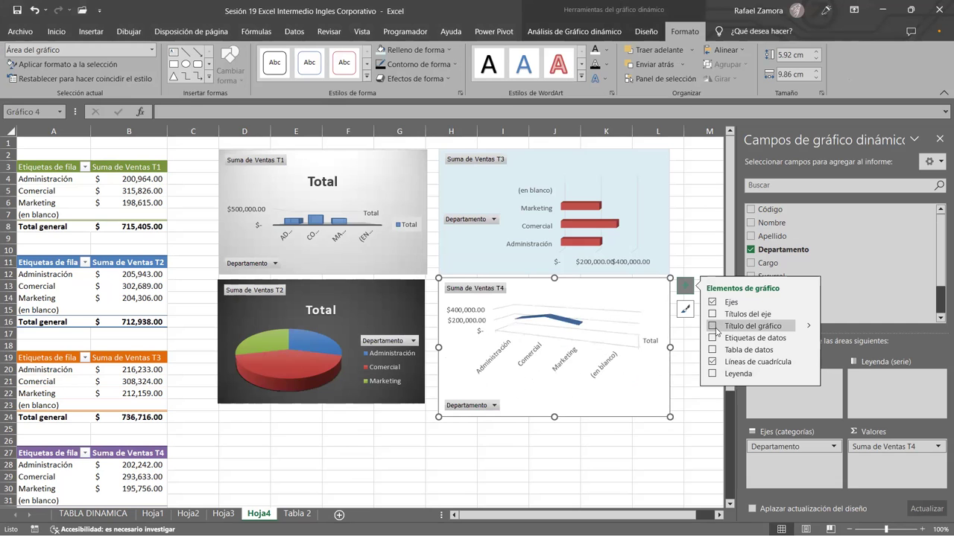
left_click(687, 427)
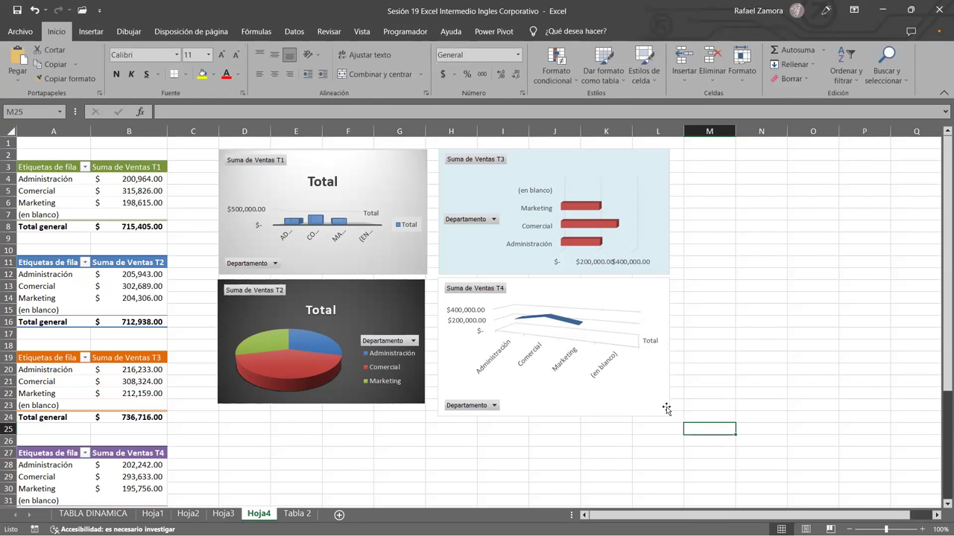
left_click(667, 409)
Step: Fill the T4 chart's background light orange
left_click(645, 31)
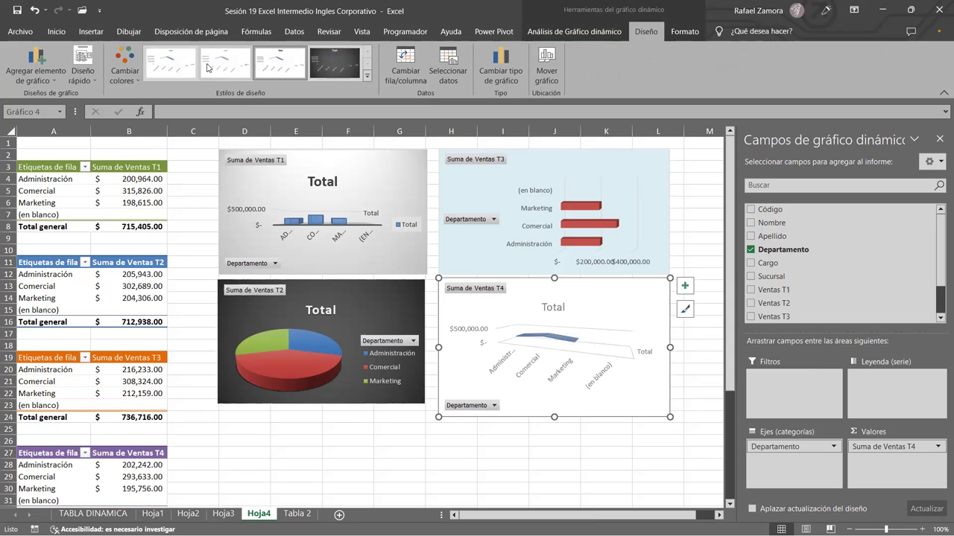
left_click(573, 31)
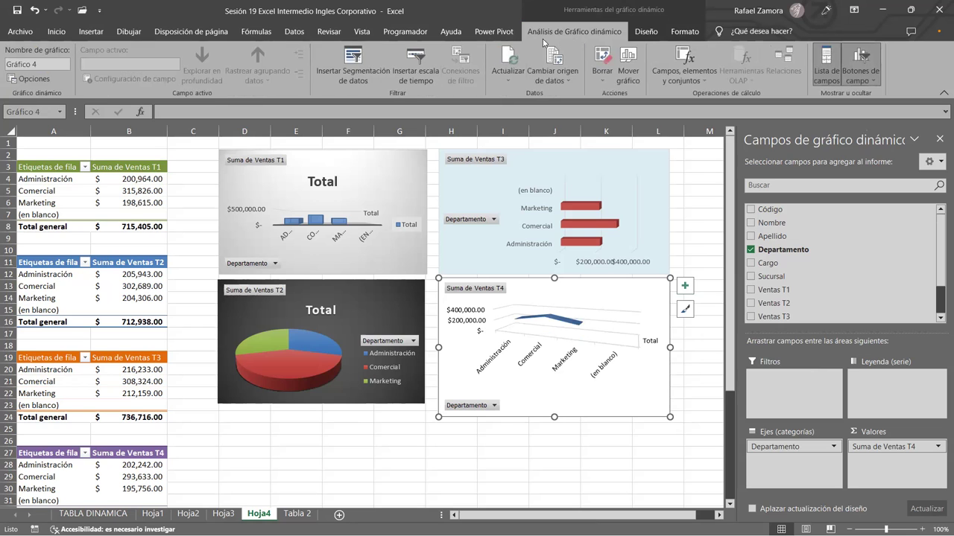
left_click(657, 34)
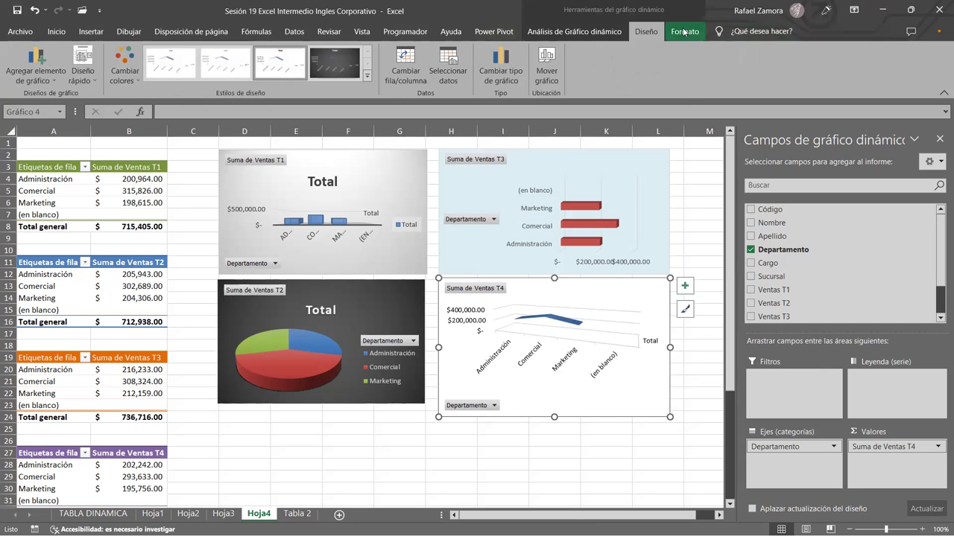
left_click(684, 31)
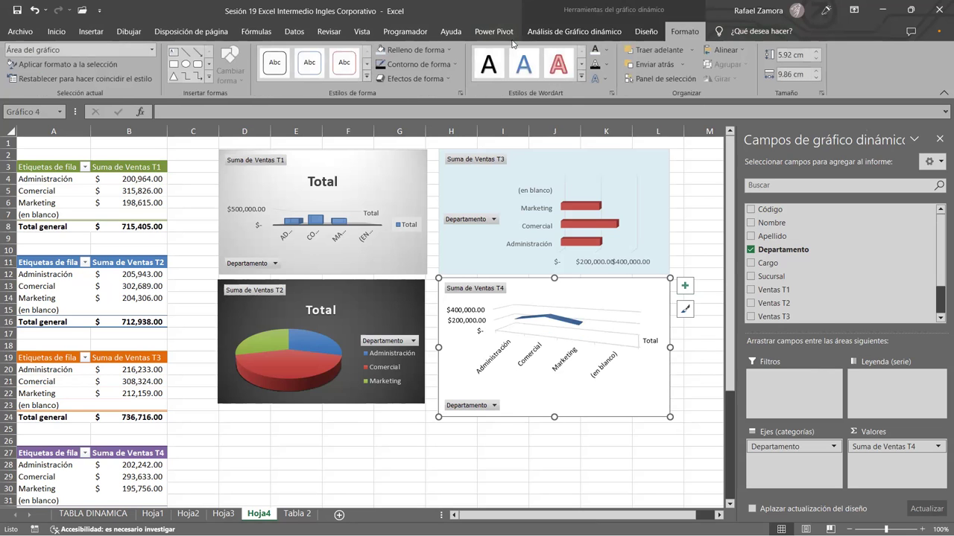
left_click(450, 50)
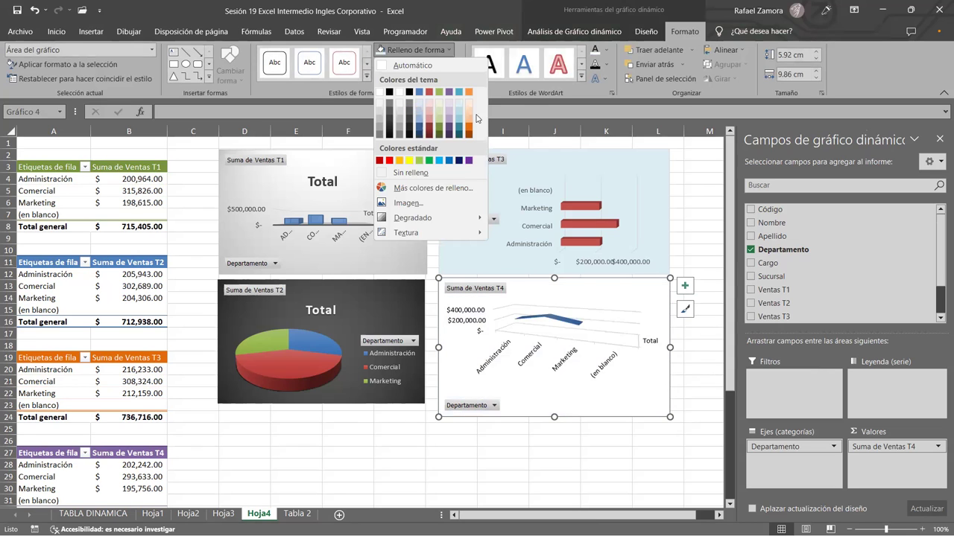
left_click(672, 188)
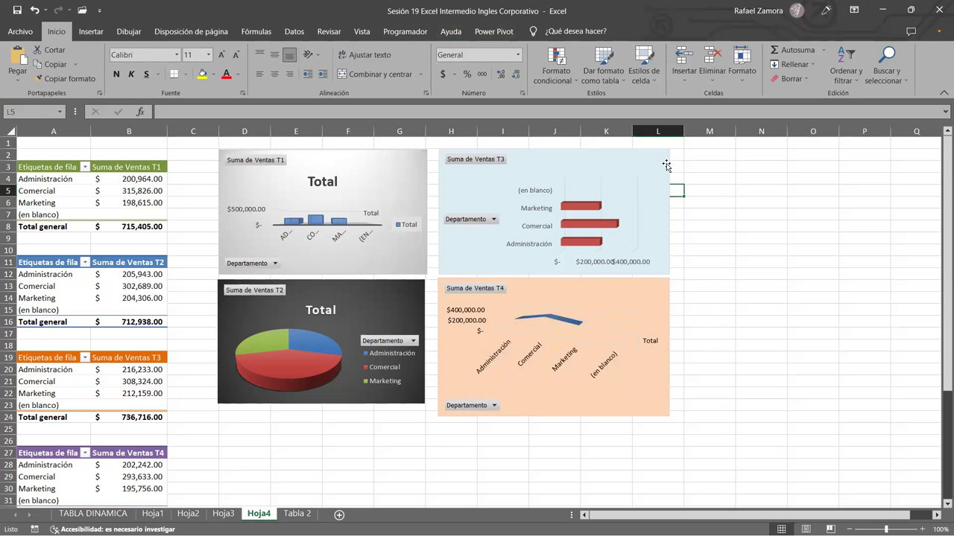
left_click(666, 165)
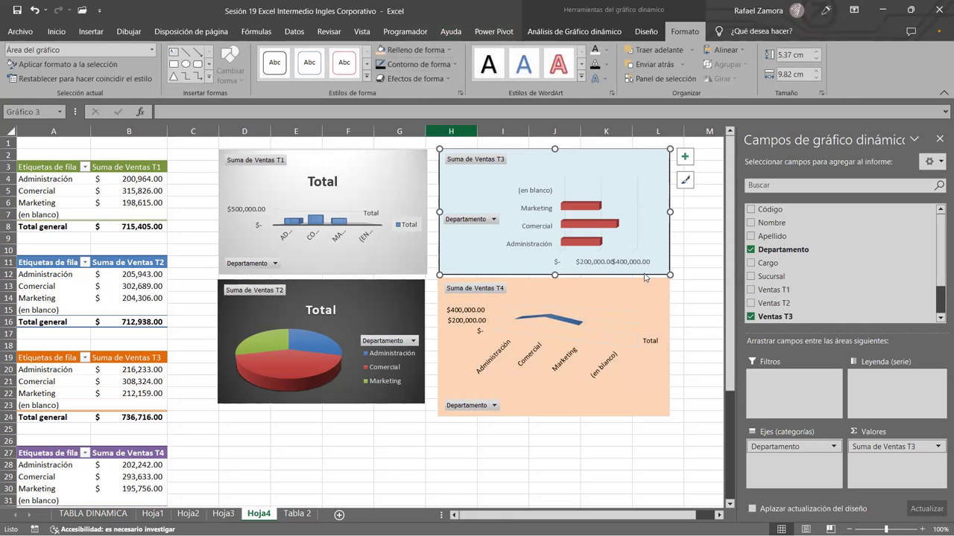
left_click(661, 301)
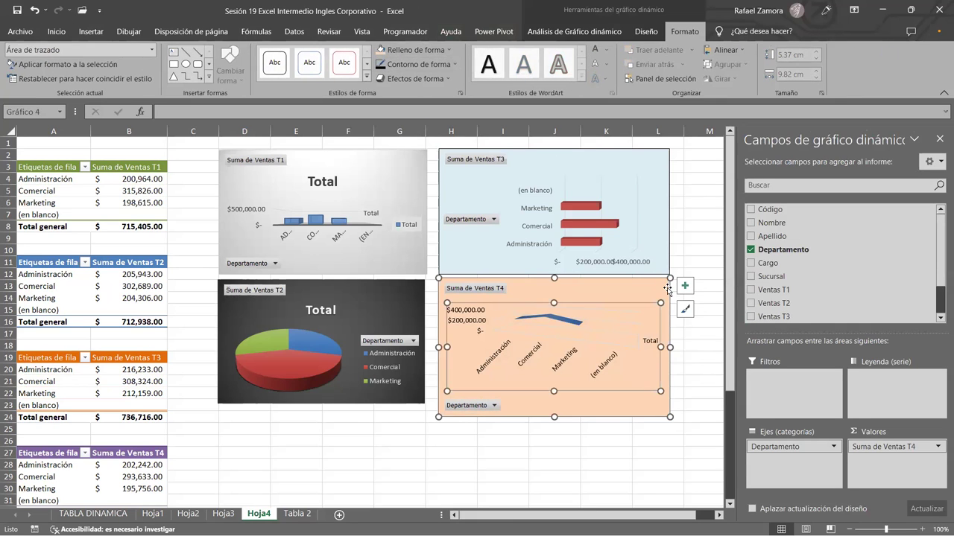
left_click(427, 182)
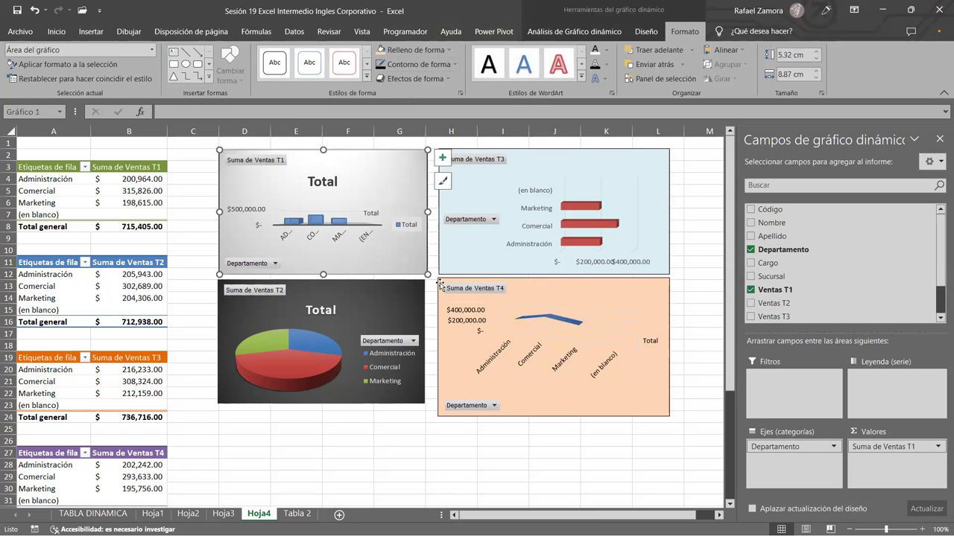
left_click(706, 386)
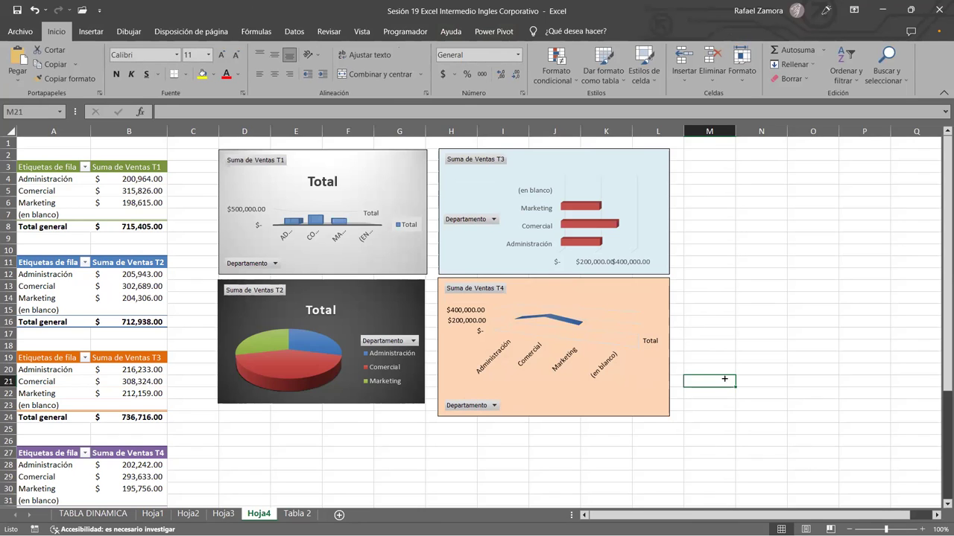
left_click(421, 308)
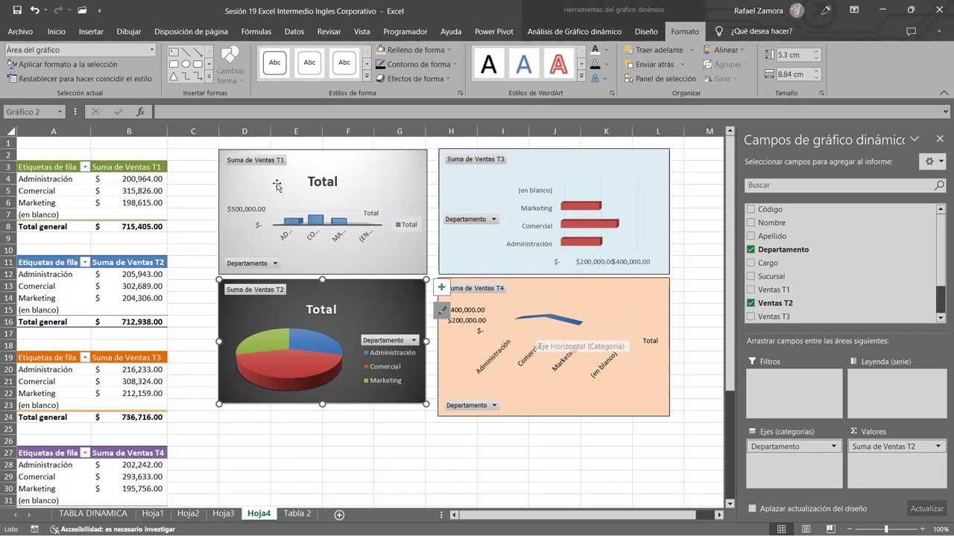
left_click(492, 221)
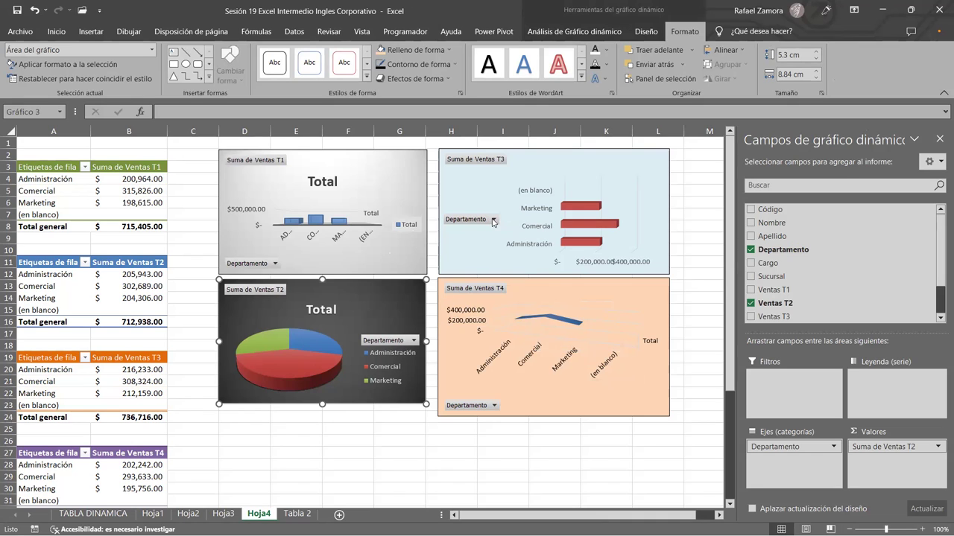
left_click(493, 219)
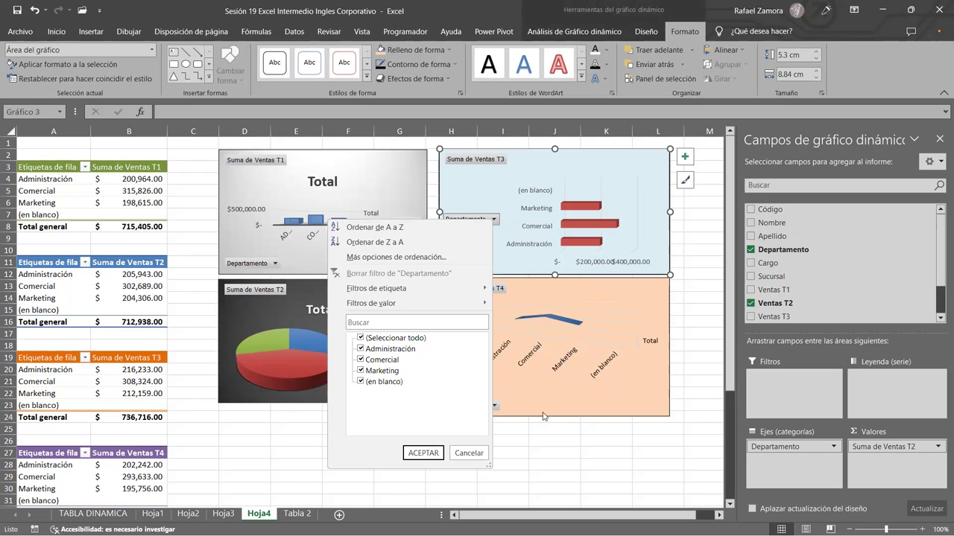
key("Escape")
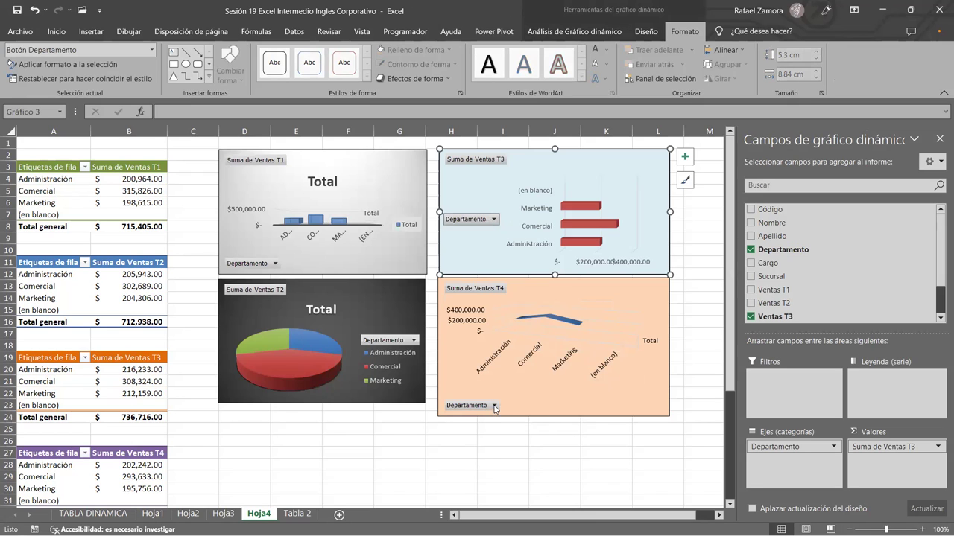
left_click(495, 407)
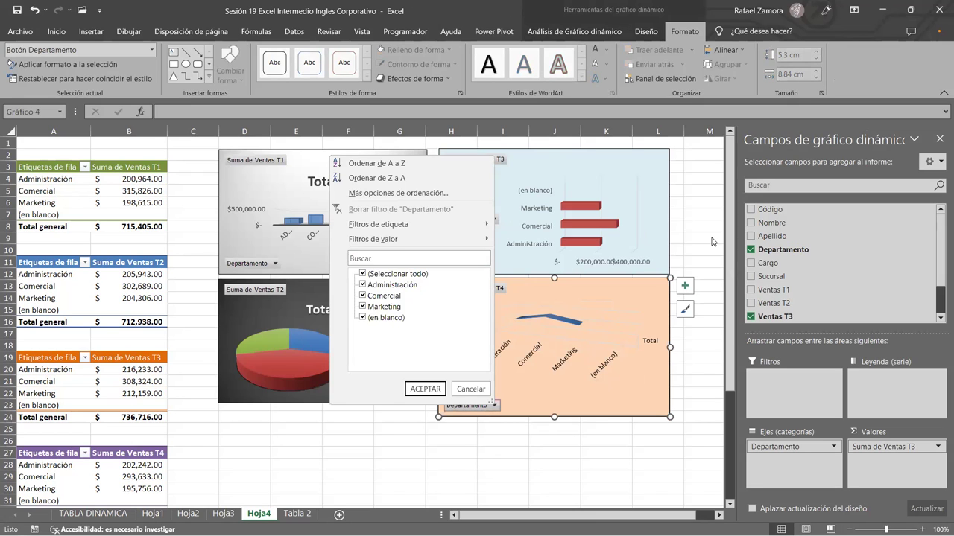
key("Escape")
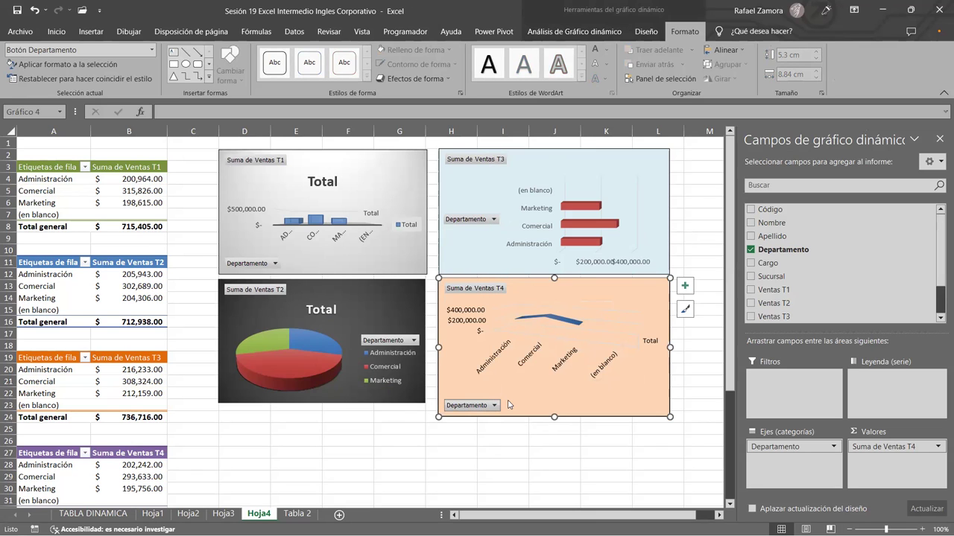
key("Escape")
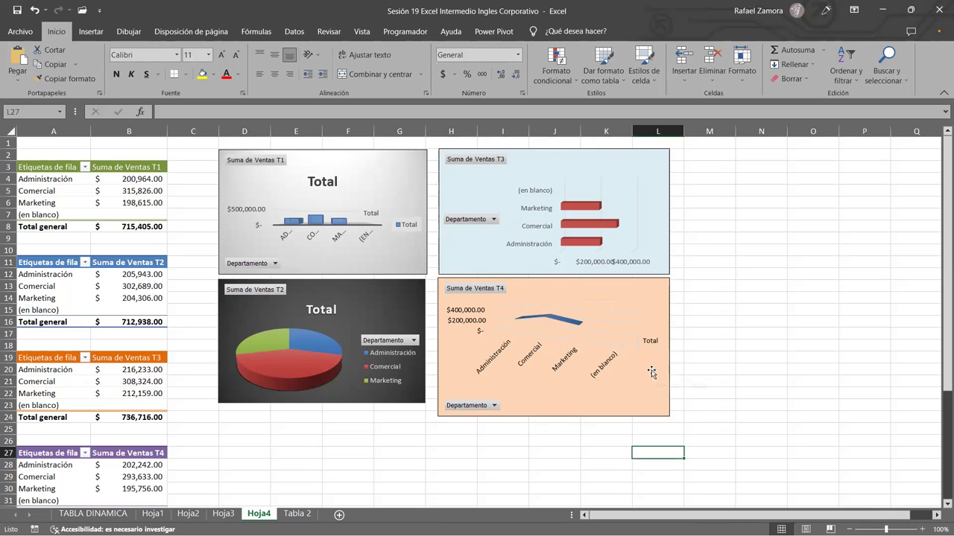
left_click(651, 372)
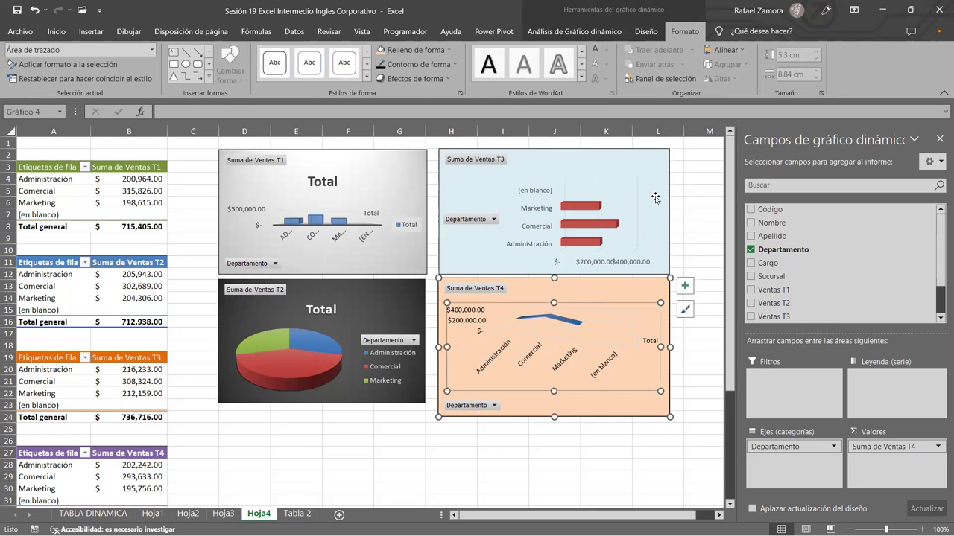
Step: Add Ventas T3 to the T2 pivot table, then remove it again
left_click_drag(37, 215, 37, 181)
left_click(68, 274)
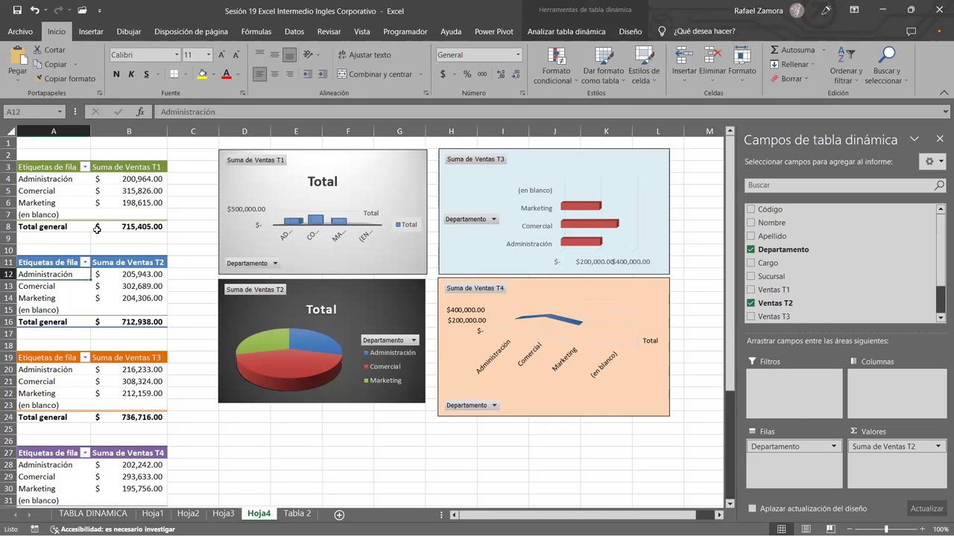
left_click(126, 298)
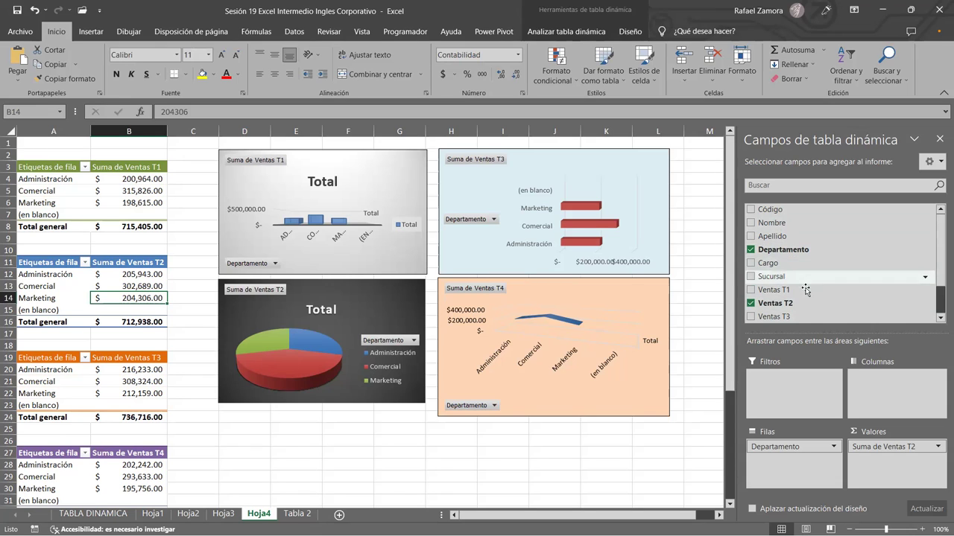
left_click(752, 317)
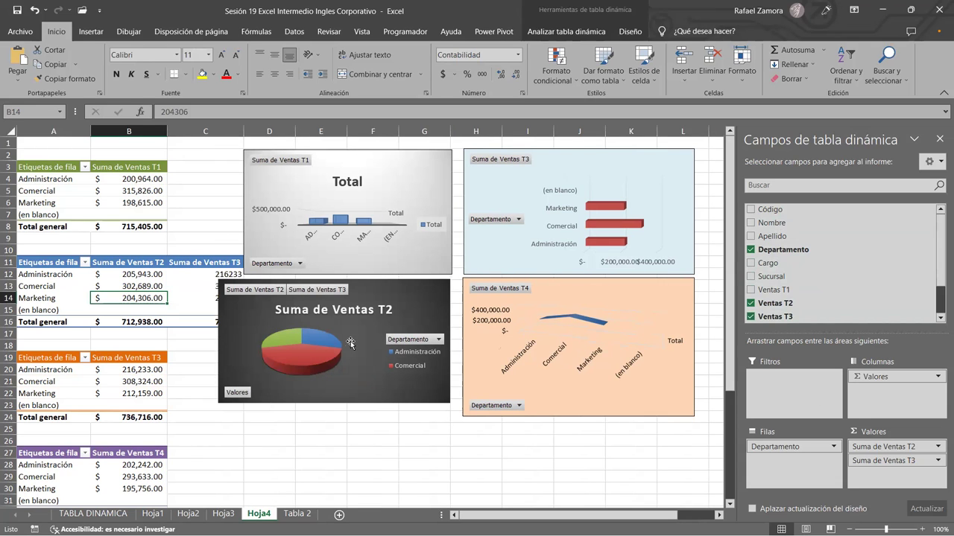
left_click(750, 316)
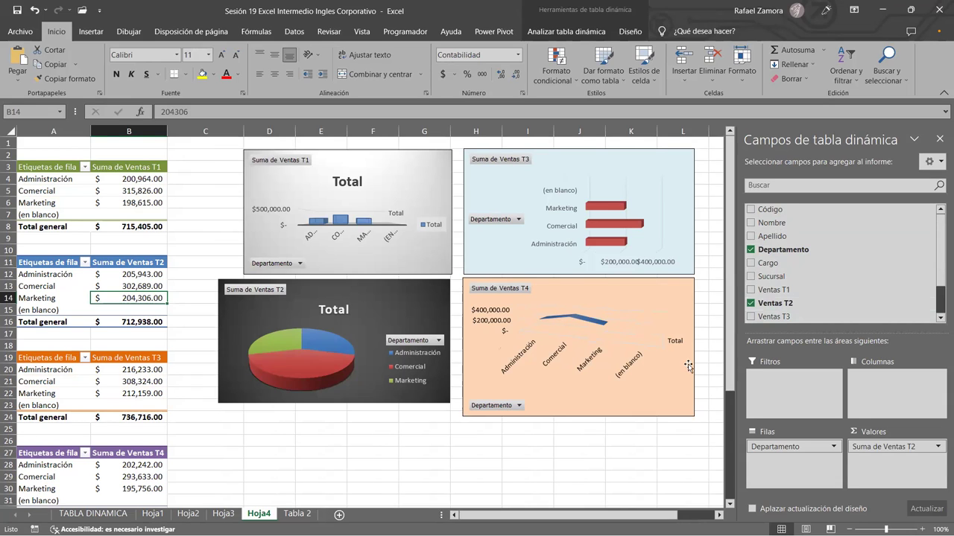
Step: Narrow the T2 pie chart from the left so it lines up under the T1 chart
left_click(220, 321)
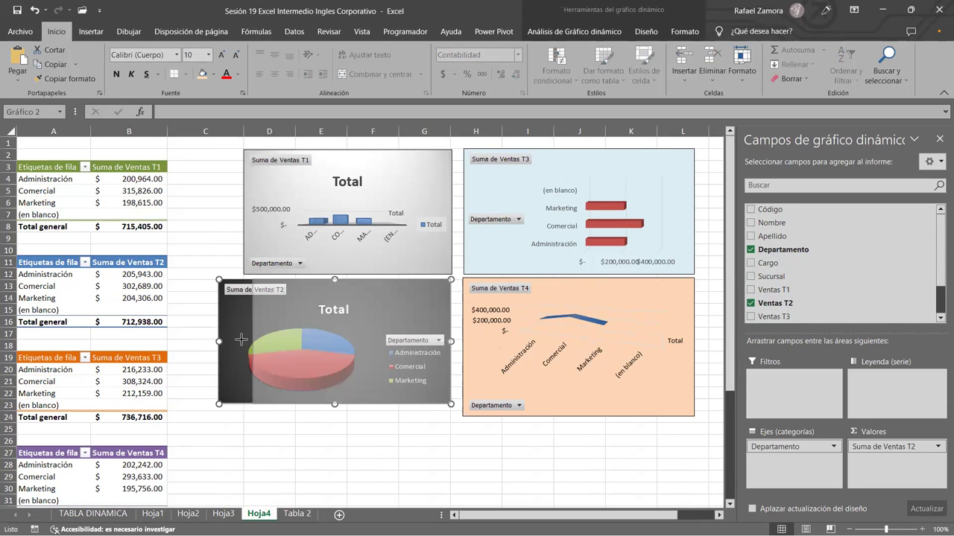
left_click_drag(217, 338, 242, 340)
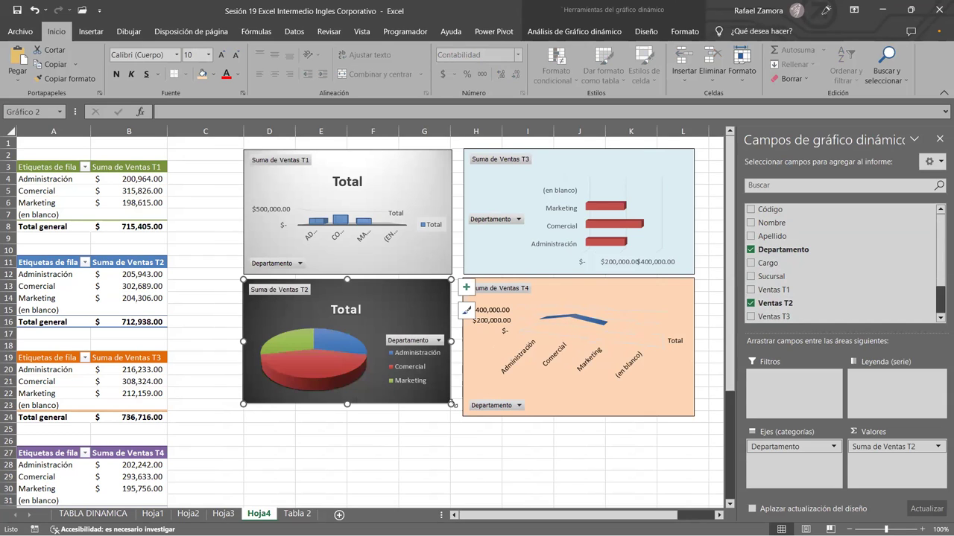
left_click(494, 448)
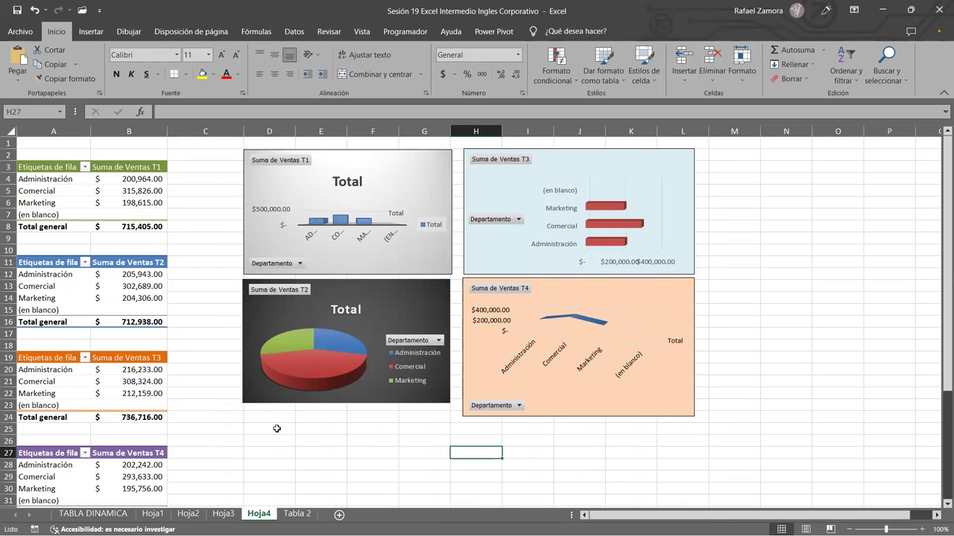
Step: Look through Hoja4 and Hoja3, then return to the Tabla 2 employee data
left_click(296, 514)
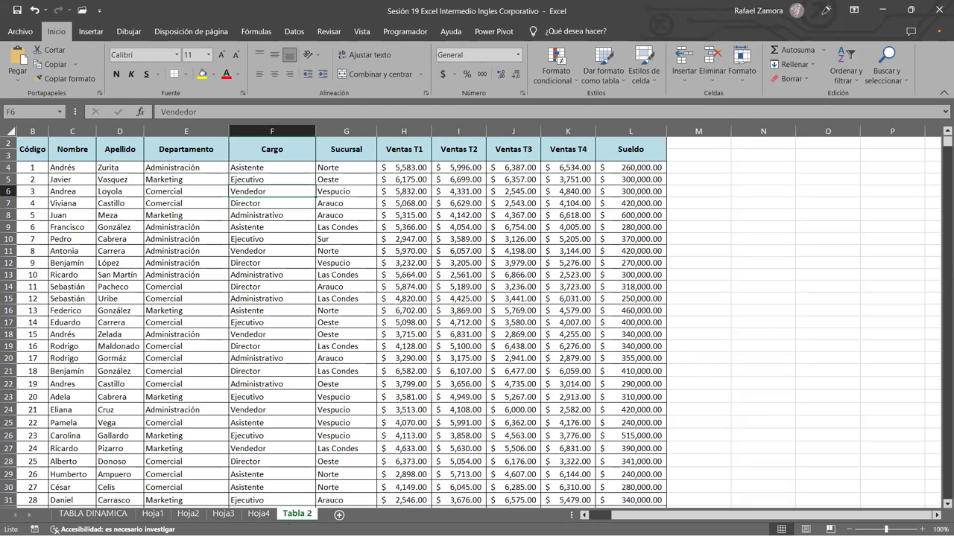
left_click(256, 514)
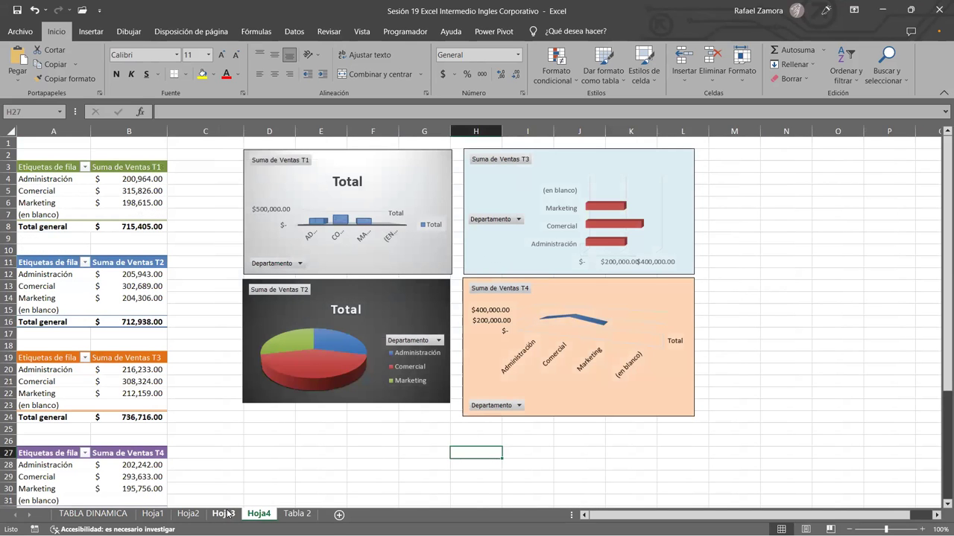
left_click(223, 514)
left_click(299, 515)
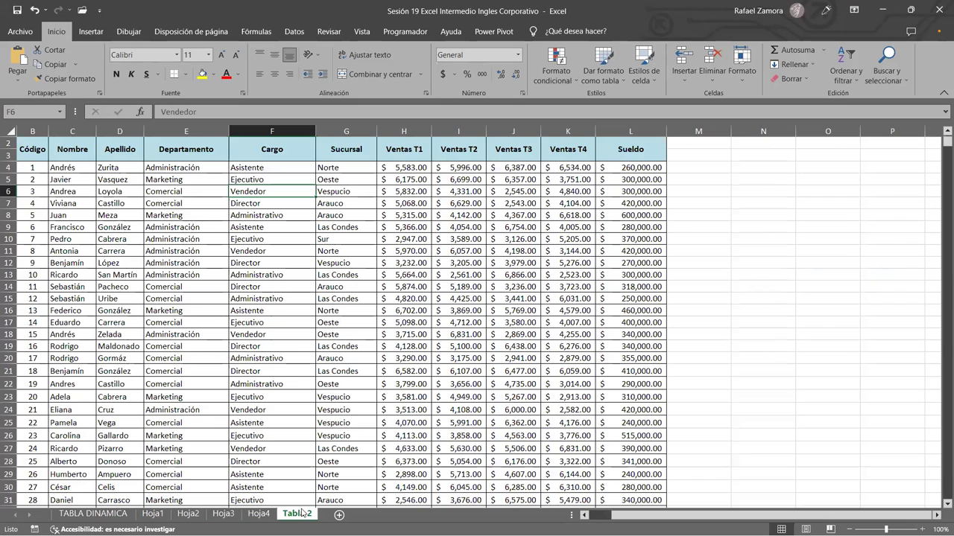
left_click(417, 179)
left_click(410, 165)
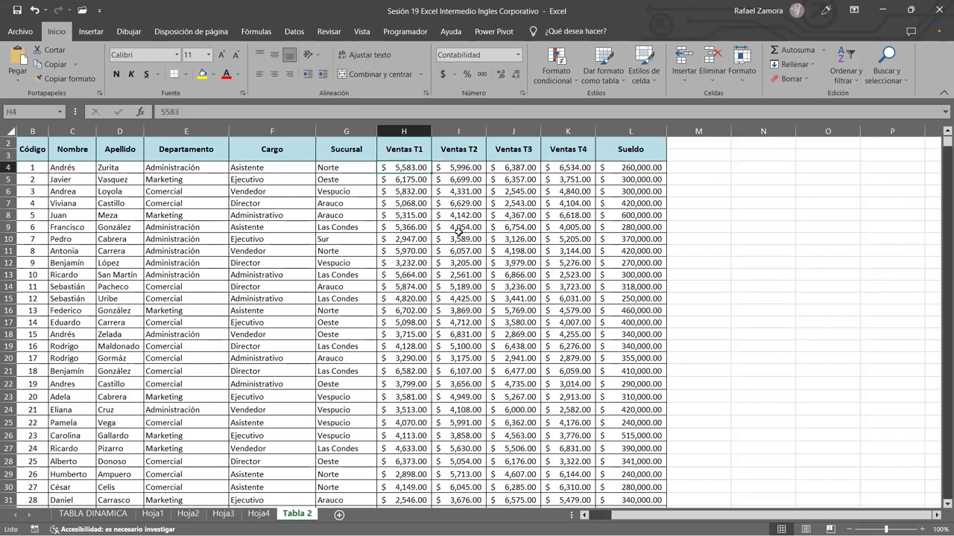
Step: Change Ventas T1 to 6,200 in H9, 4,500 in H22 and 3,300 in H26
left_click(408, 227)
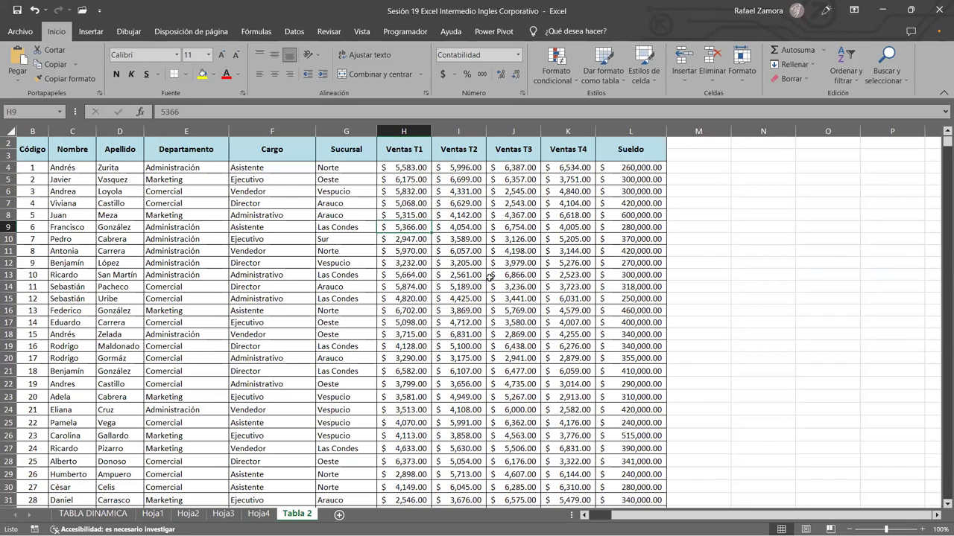
type("6")
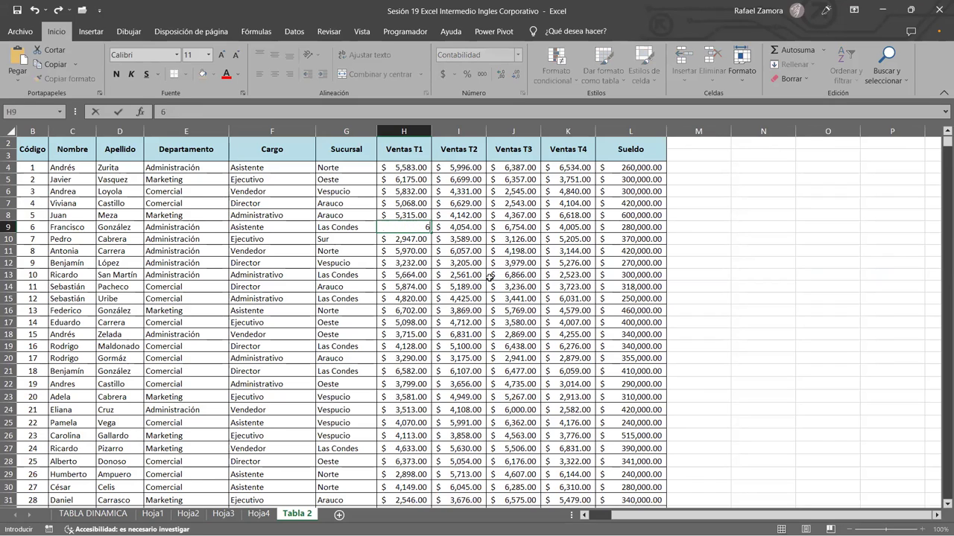
type("00")
key("Return")
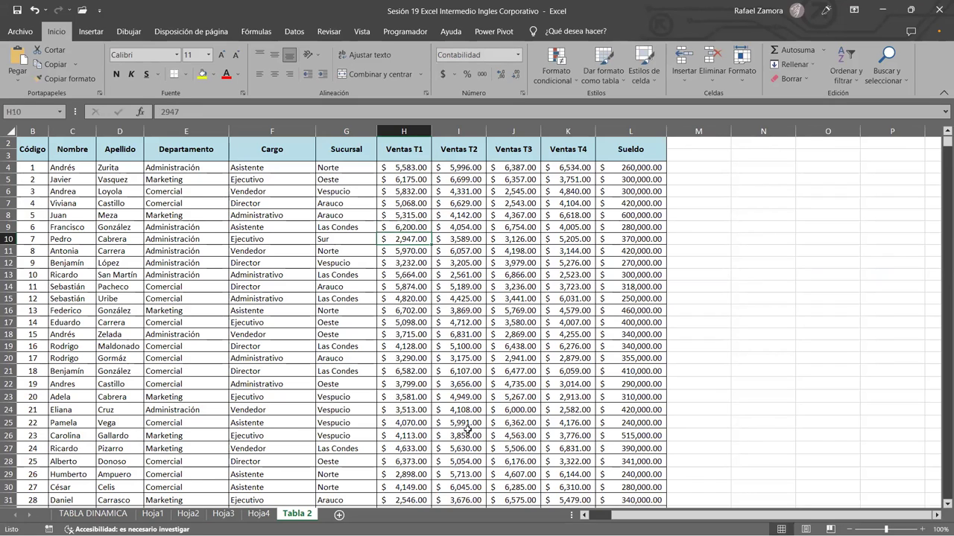
left_click(415, 374)
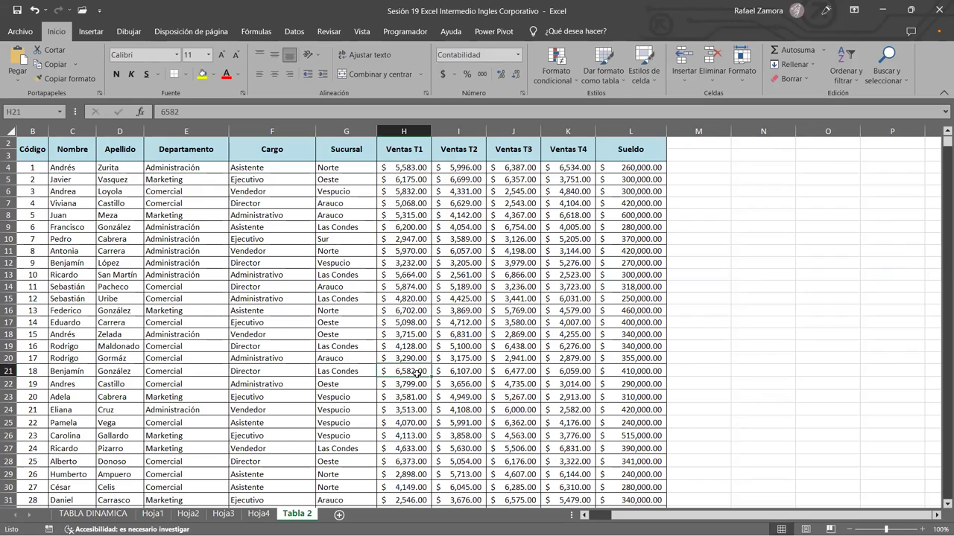
left_click(415, 384)
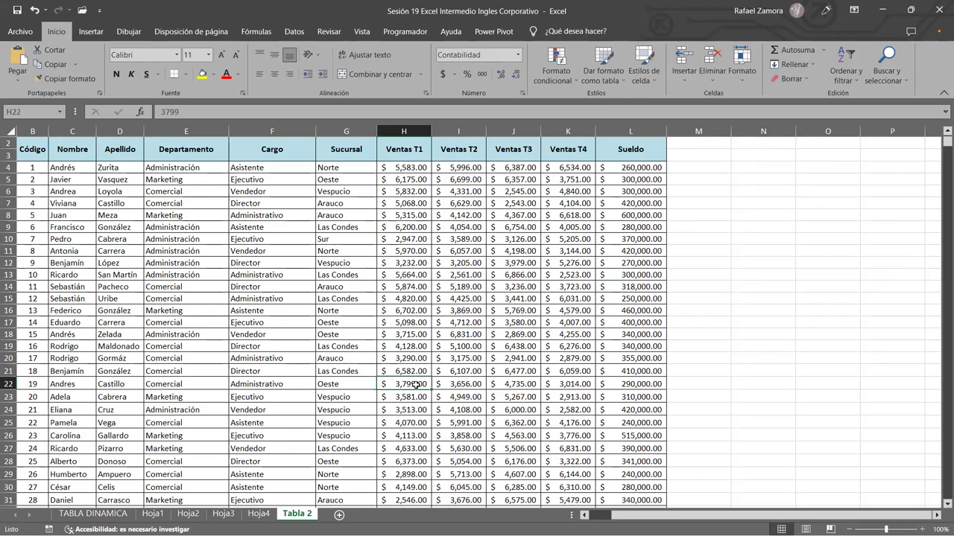
type("4500")
key("Return")
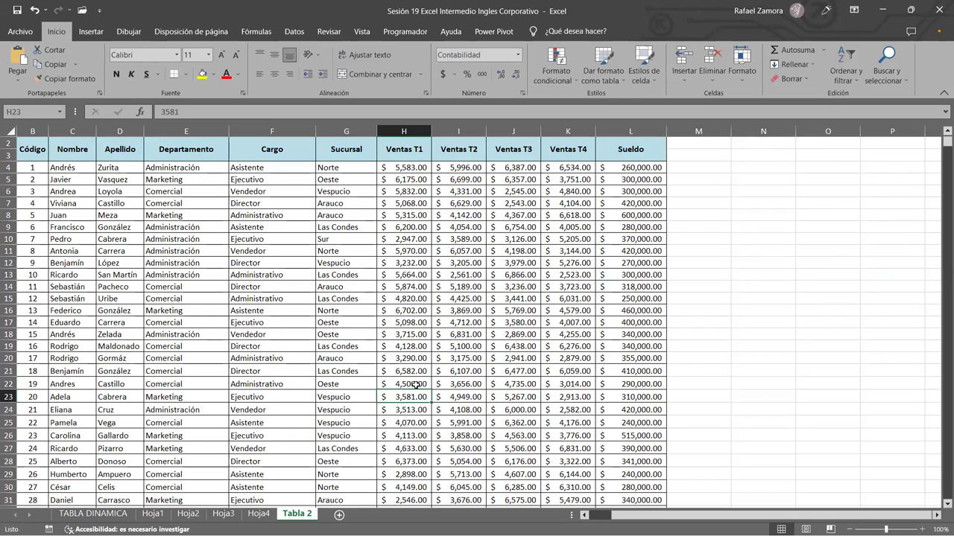
left_click(422, 438)
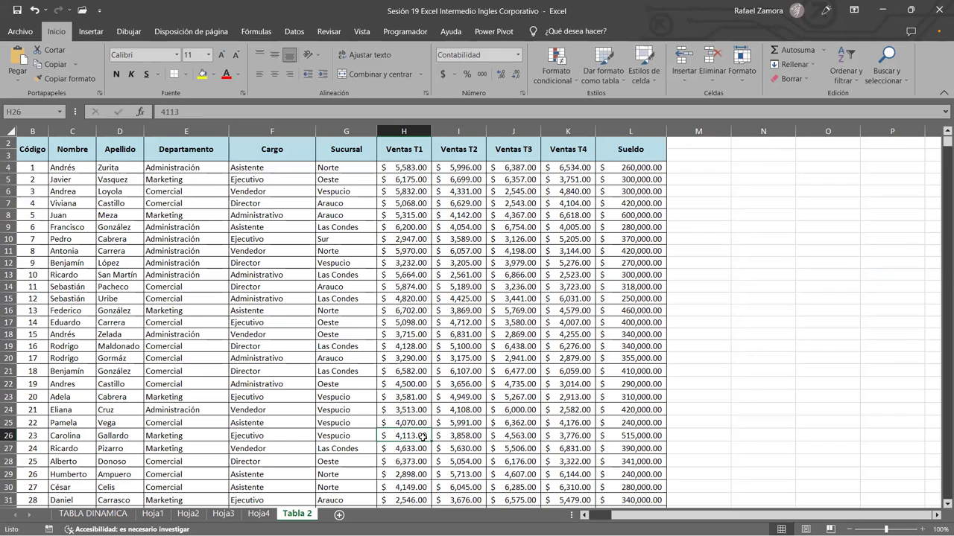
type("300")
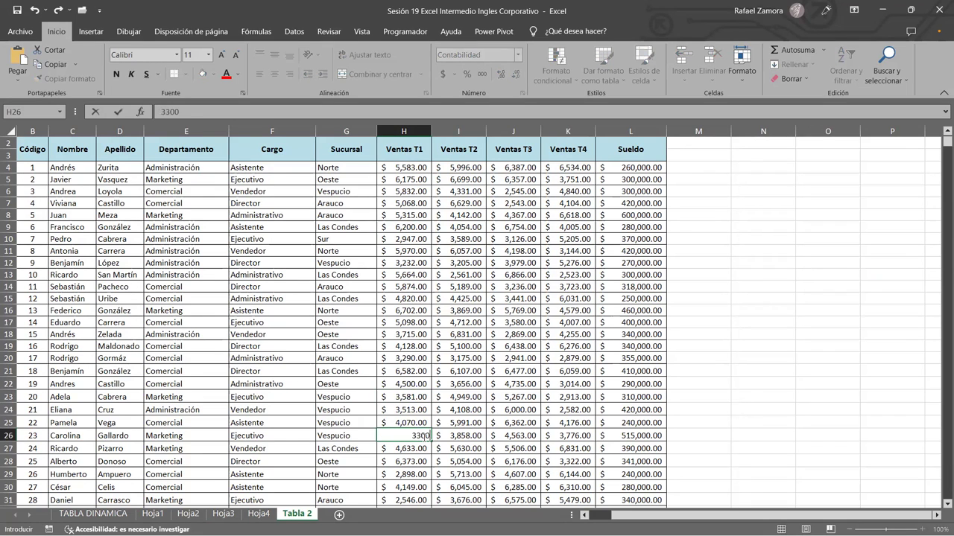
key("Return")
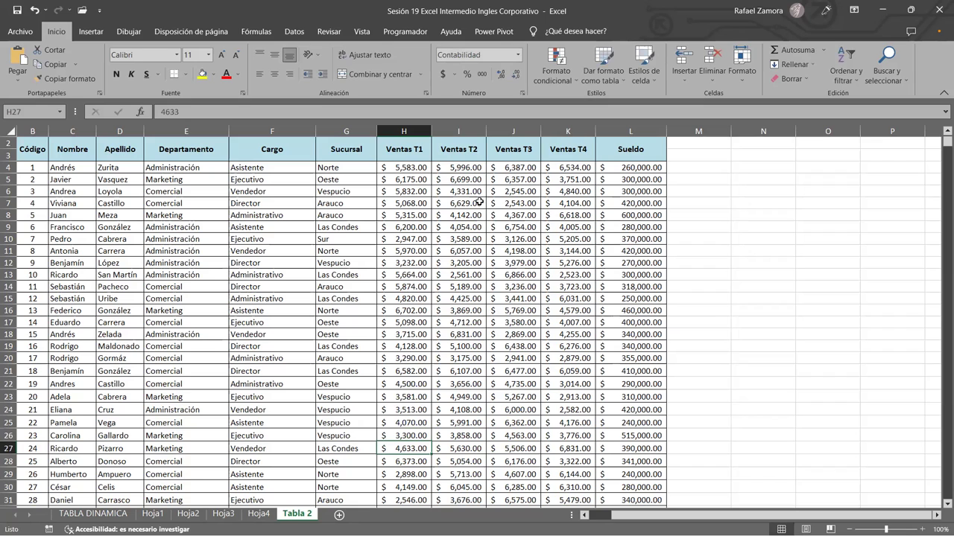
Step: Update Ventas T2: I6 to 2,580, I16 to 4,680 and I25 to 3,526
left_click(477, 191)
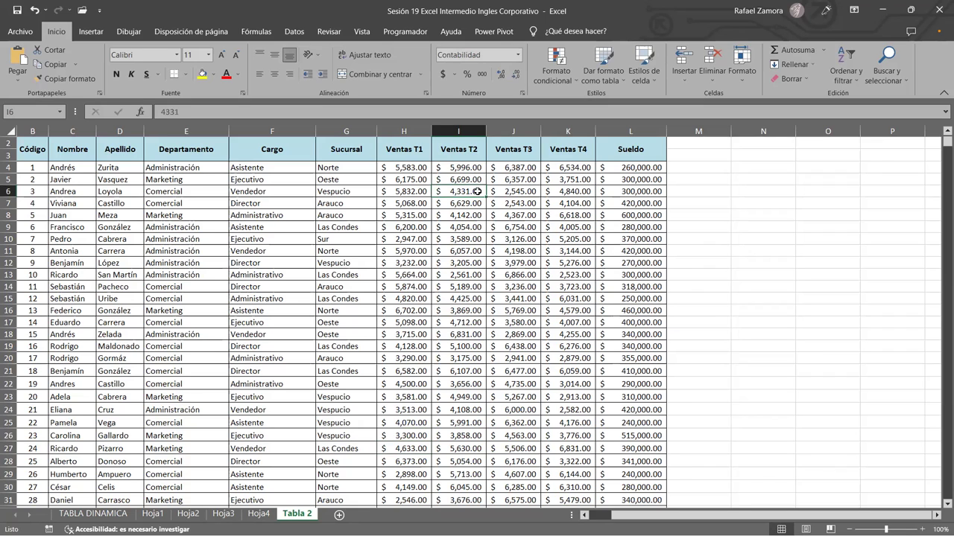
type("2,580")
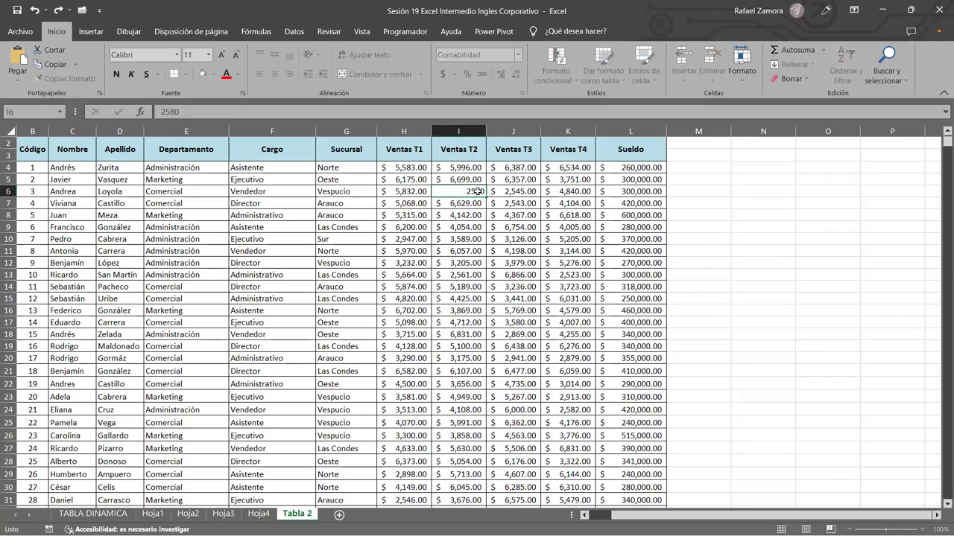
key("Return")
left_click(480, 313)
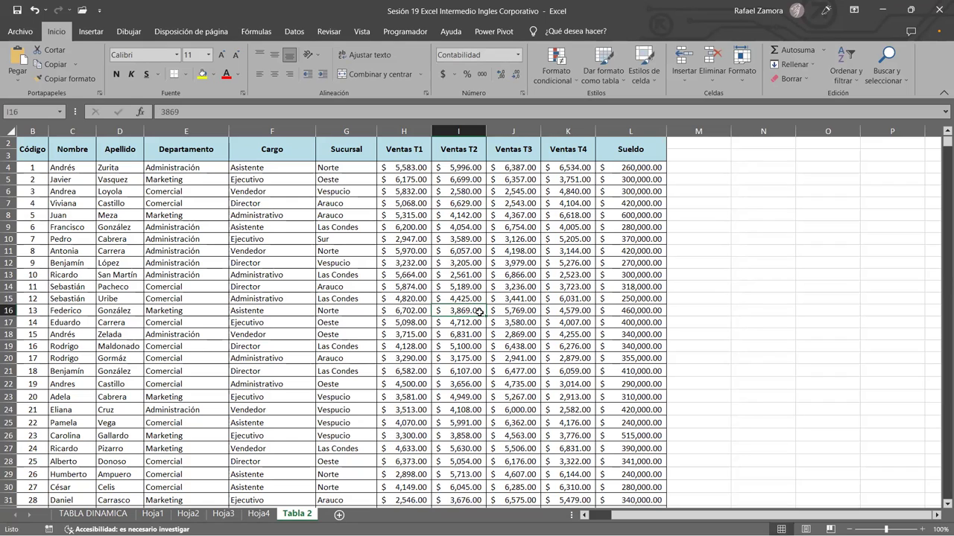
type("4,680")
key("Return")
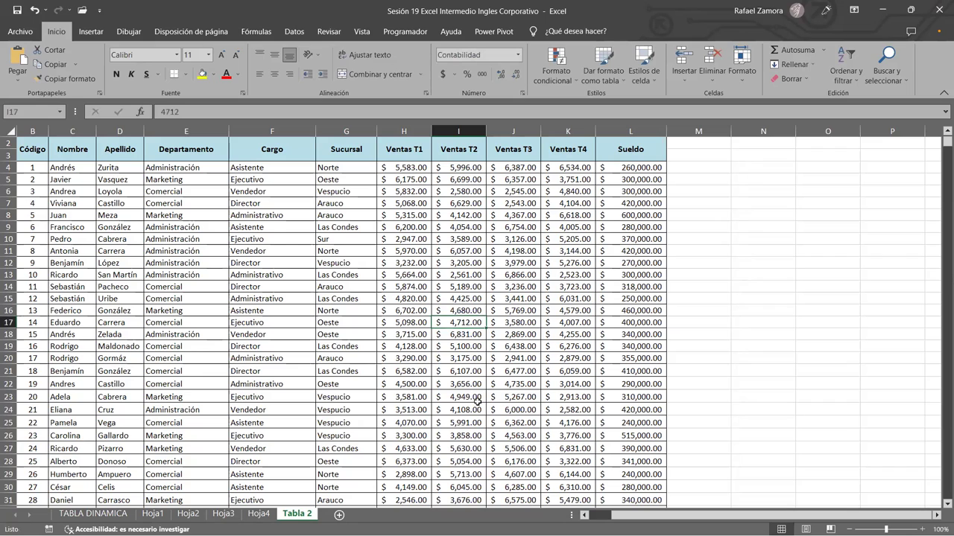
left_click(474, 422)
type("3526")
key("Return")
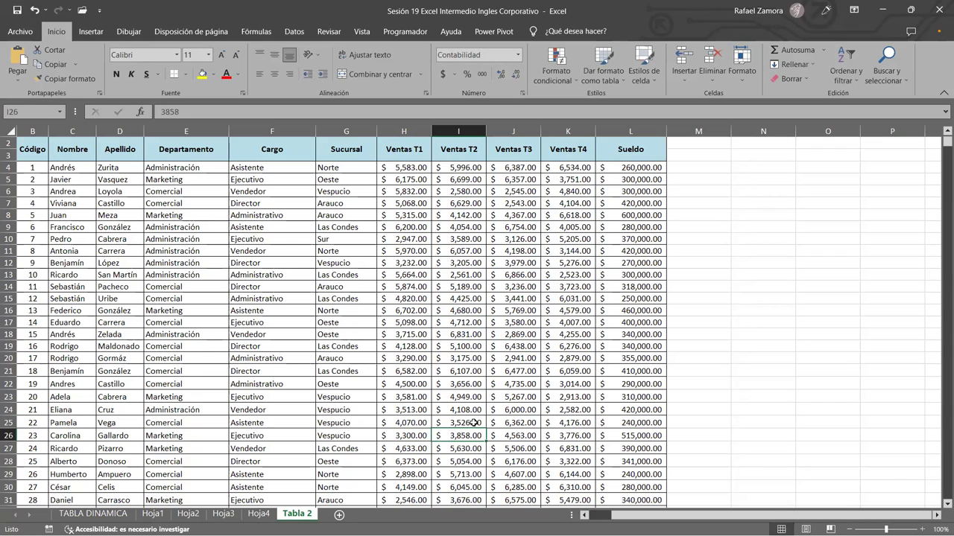
Step: Update Ventas T3: J10 to 5,650, J18 to 3,485 and J26 to 6,542
left_click(530, 239)
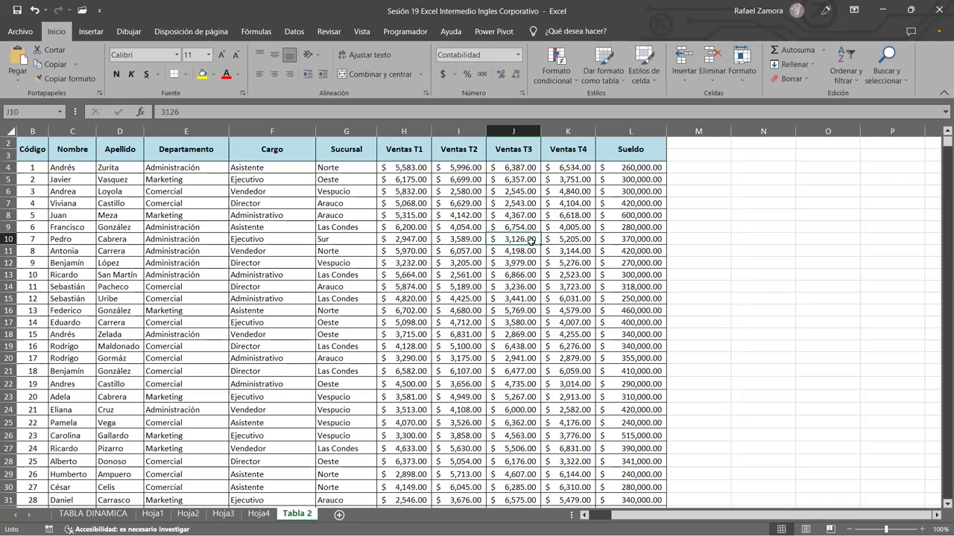
type("5,")
type("65")
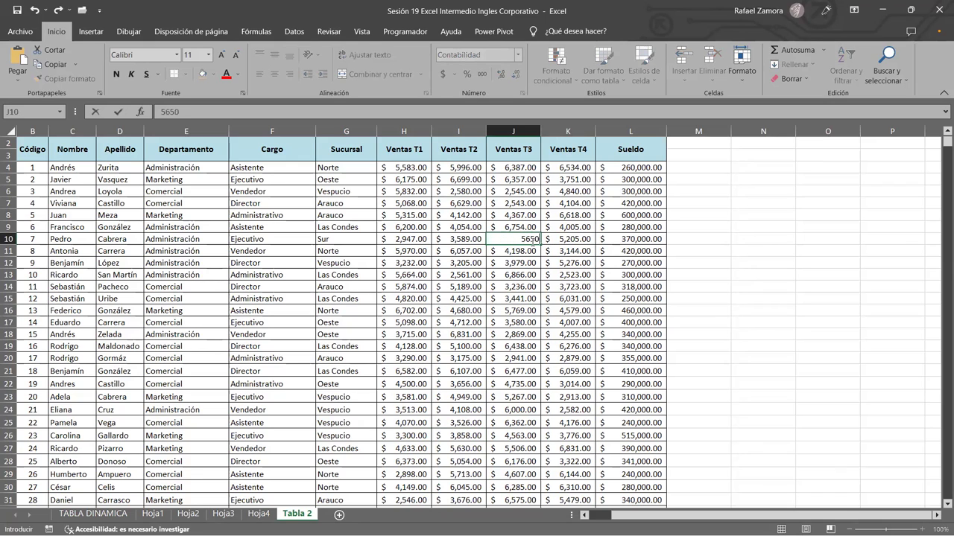
type("0")
key("Return")
left_click(527, 337)
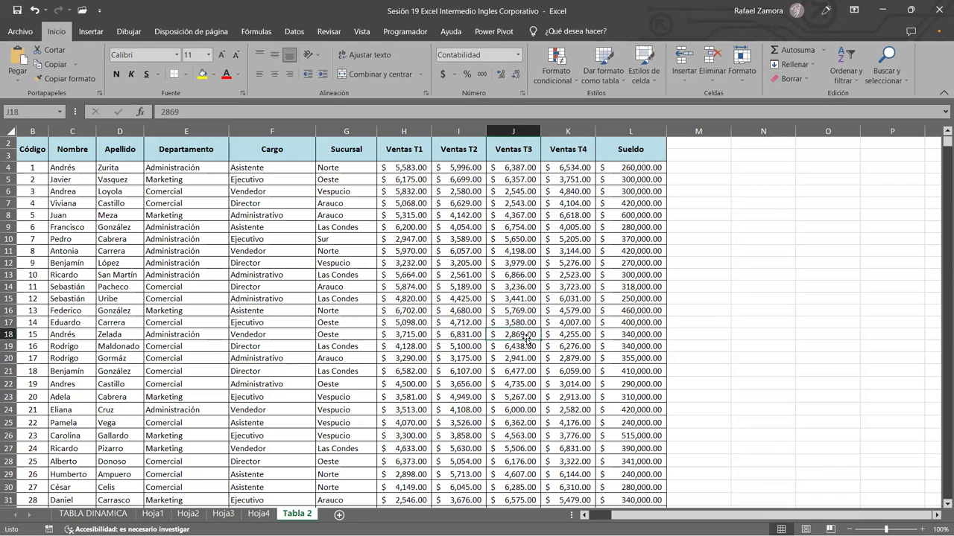
type("3485")
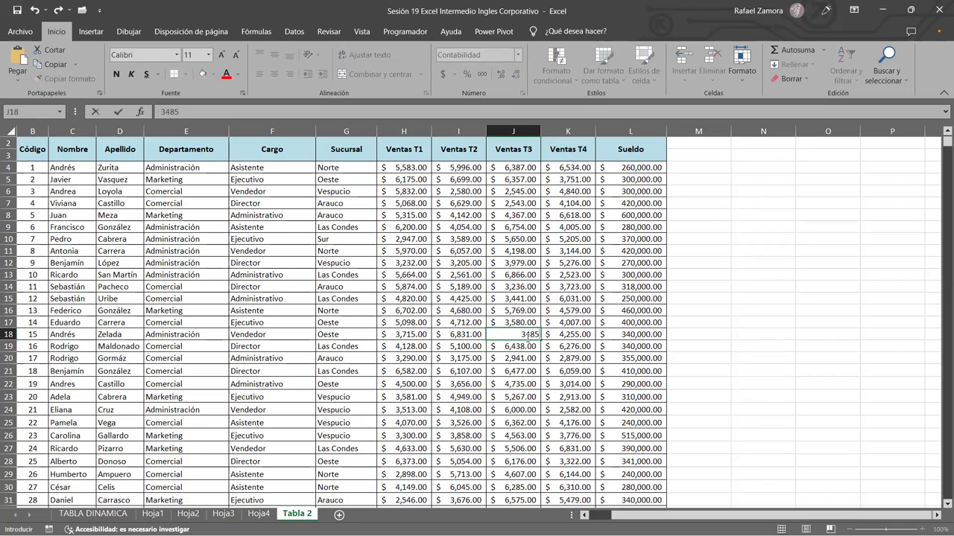
key("Return")
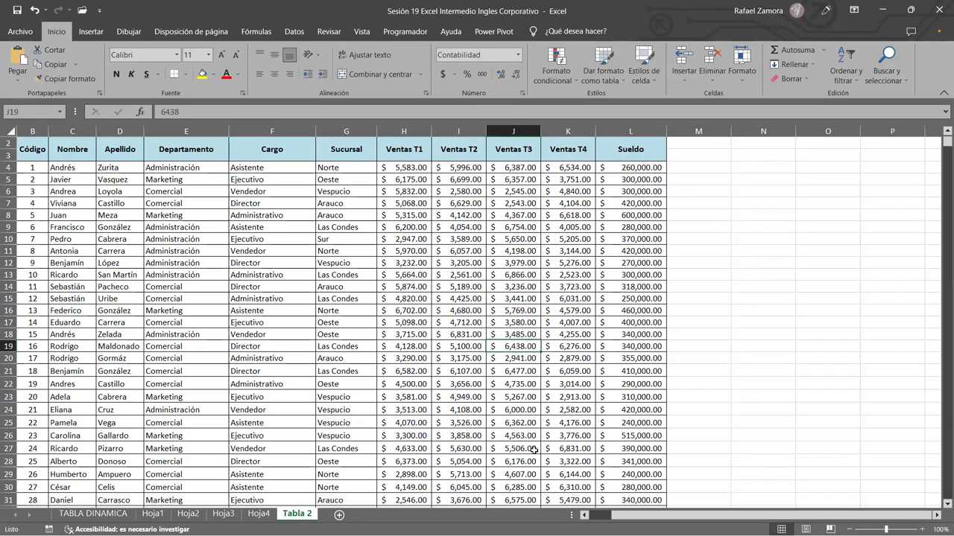
left_click(529, 435)
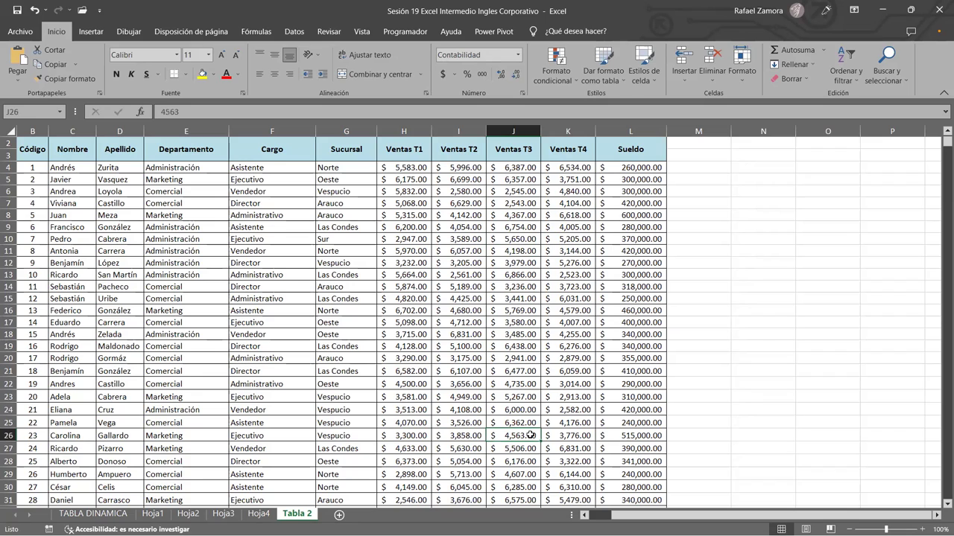
type("6542")
key("Return")
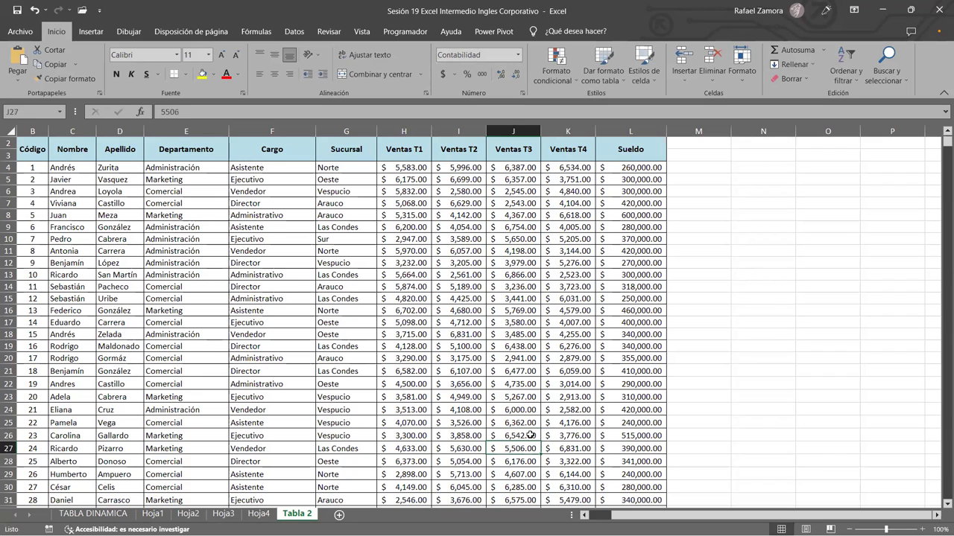
Step: Update Ventas T4: K13 5,412, K21 3,568, K24 4,562 and K27 6,831
left_click(579, 275)
type("54")
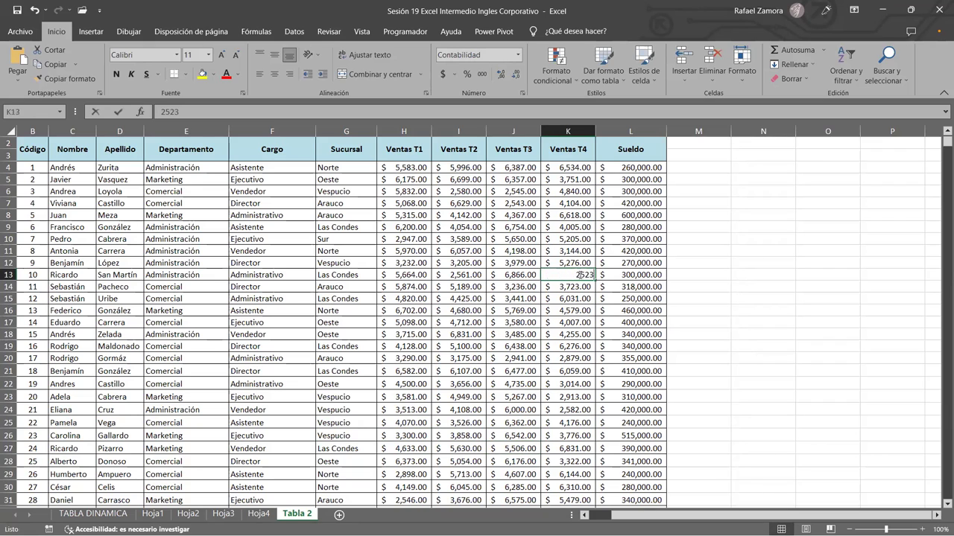
type("12")
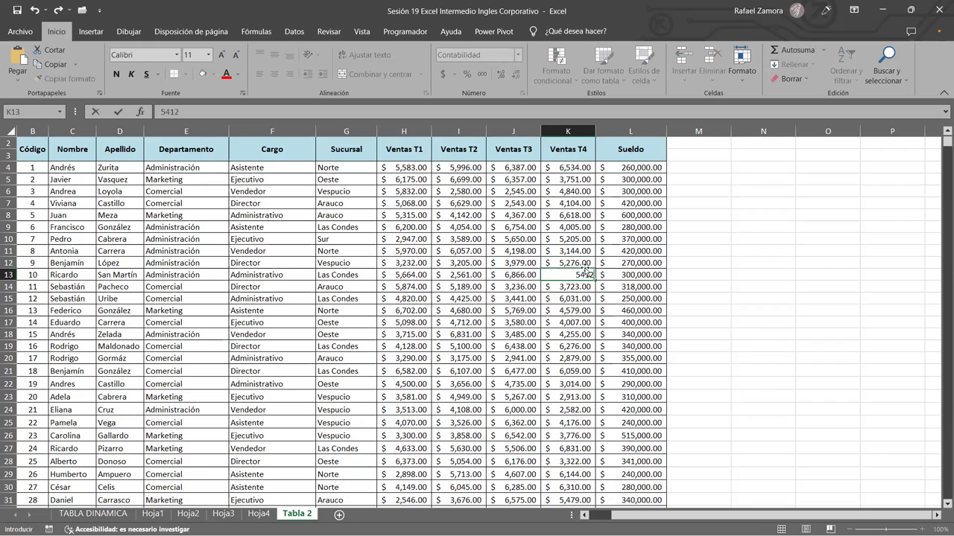
left_click(574, 358)
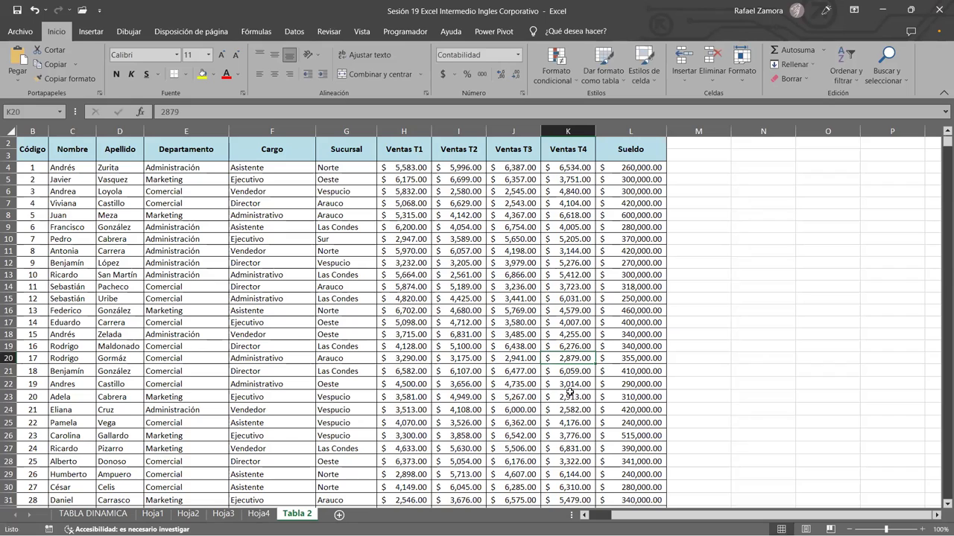
left_click(578, 371)
type("3568")
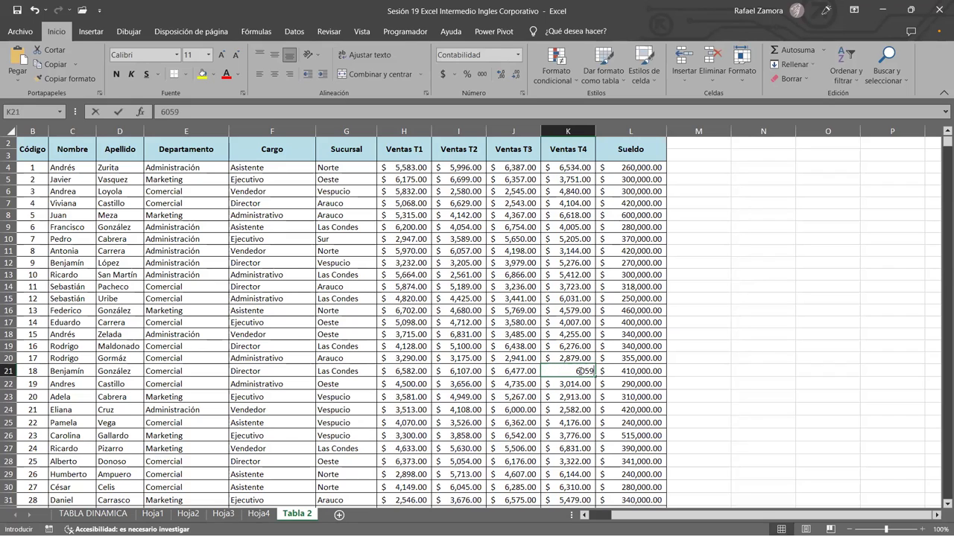
key("Return")
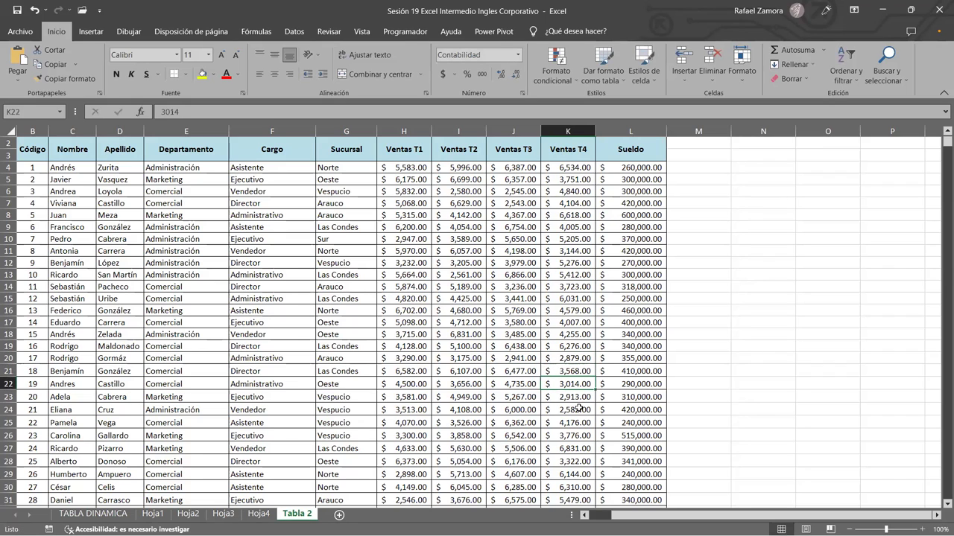
left_click(579, 409)
type("4,56")
type("2")
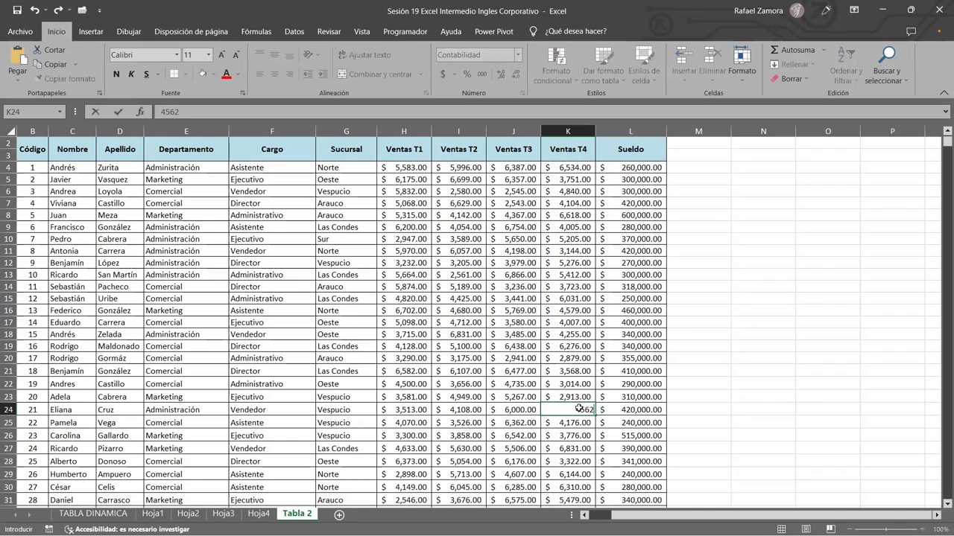
key("Return")
left_click(560, 447)
type("6831")
key("Return")
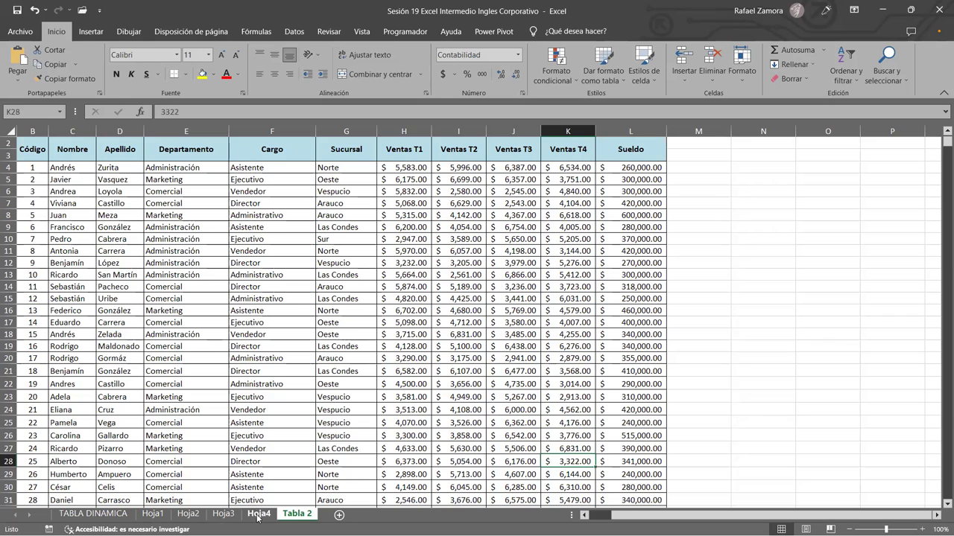
Step: Go to Hoja4 and check the Suma de Ventas T4 chart's elements
left_click(224, 514)
left_click(258, 514)
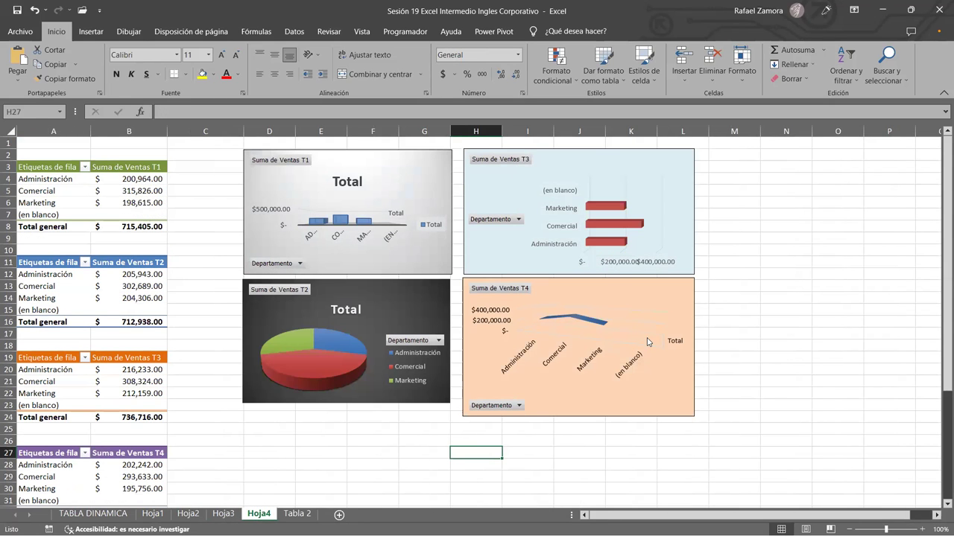
left_click(671, 370)
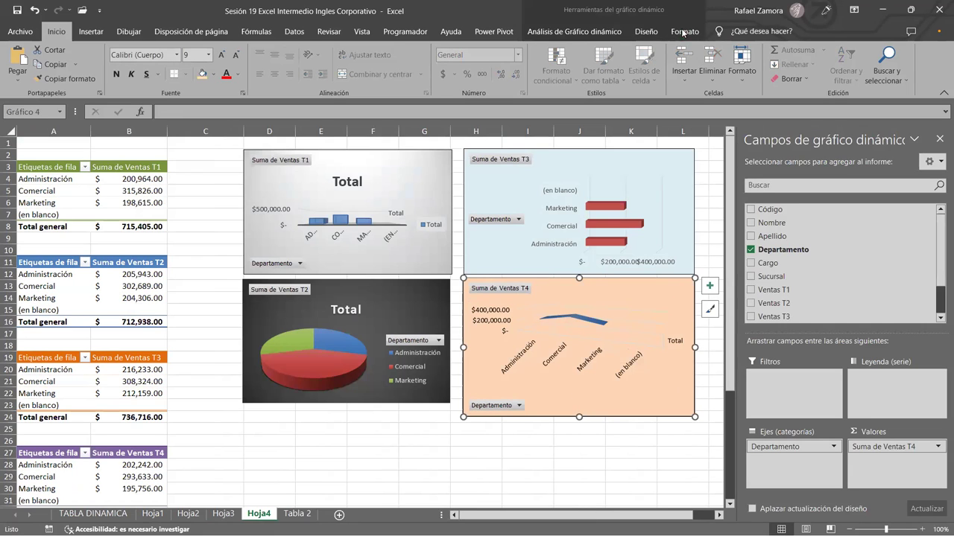
scroll(879, 264, "down", 1)
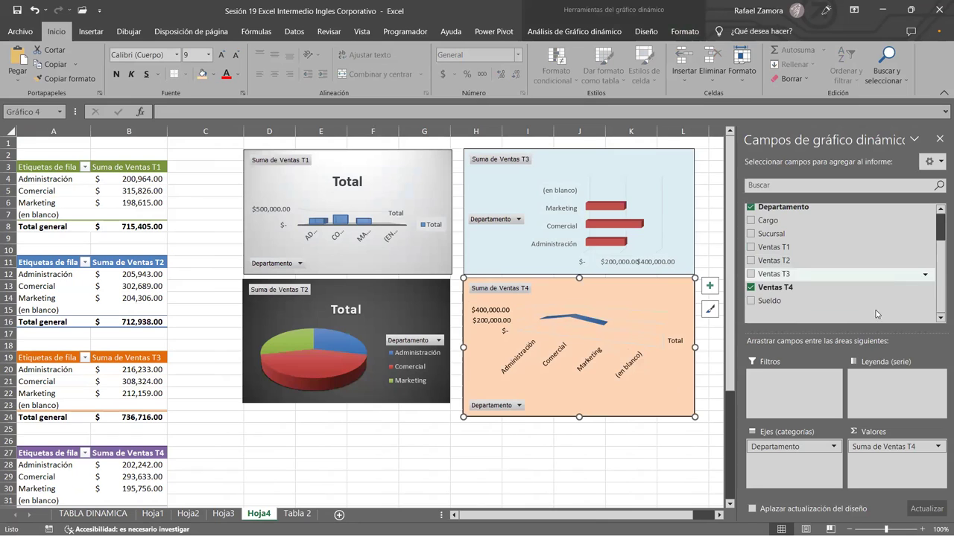
left_click(709, 287)
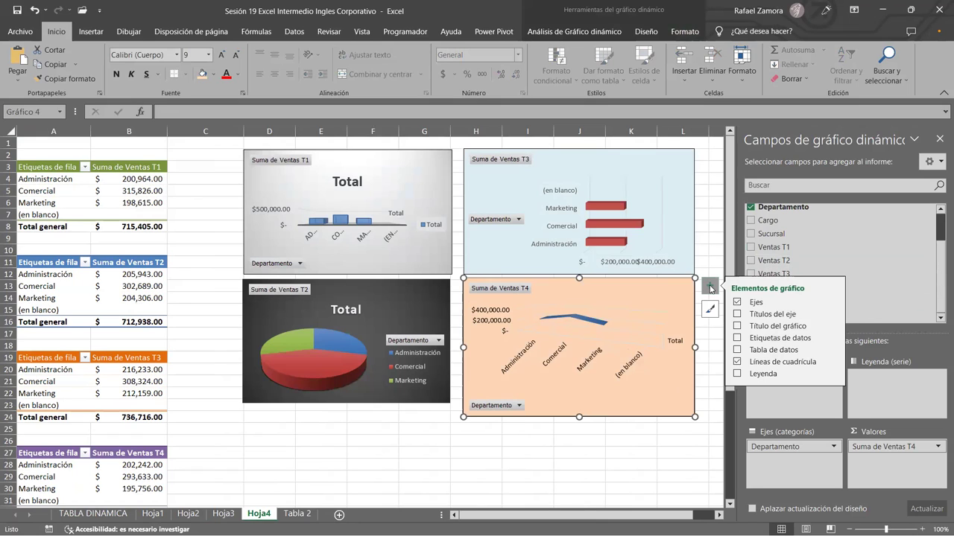
left_click(710, 382)
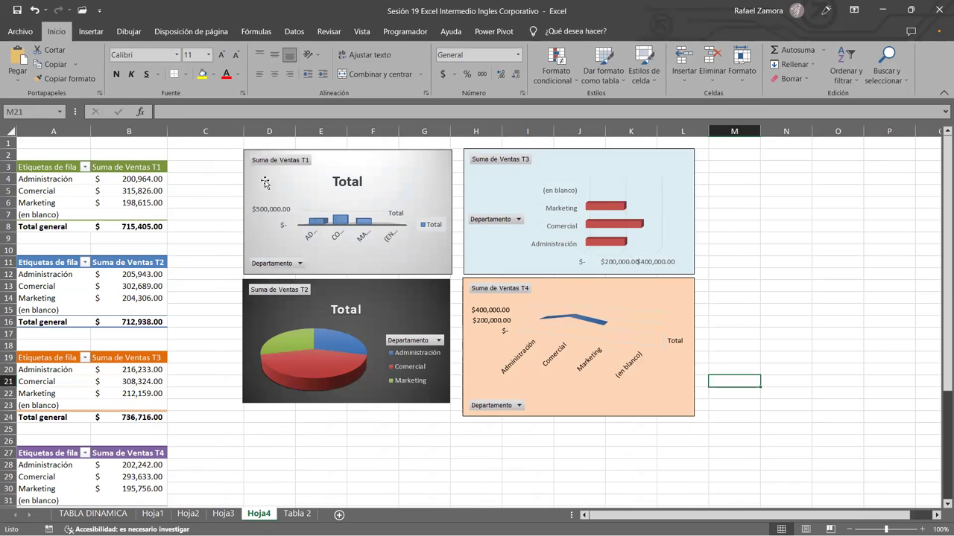
left_click(144, 191)
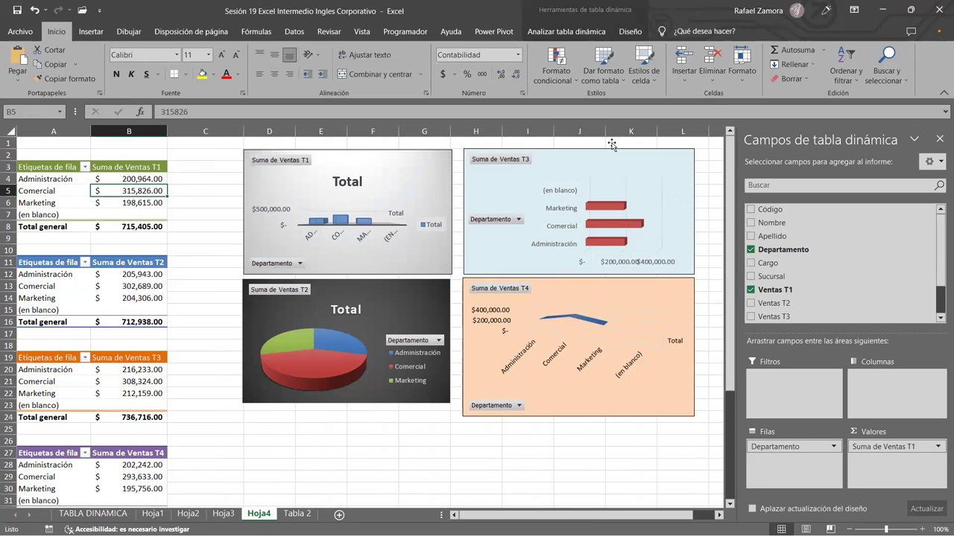
left_click(565, 31)
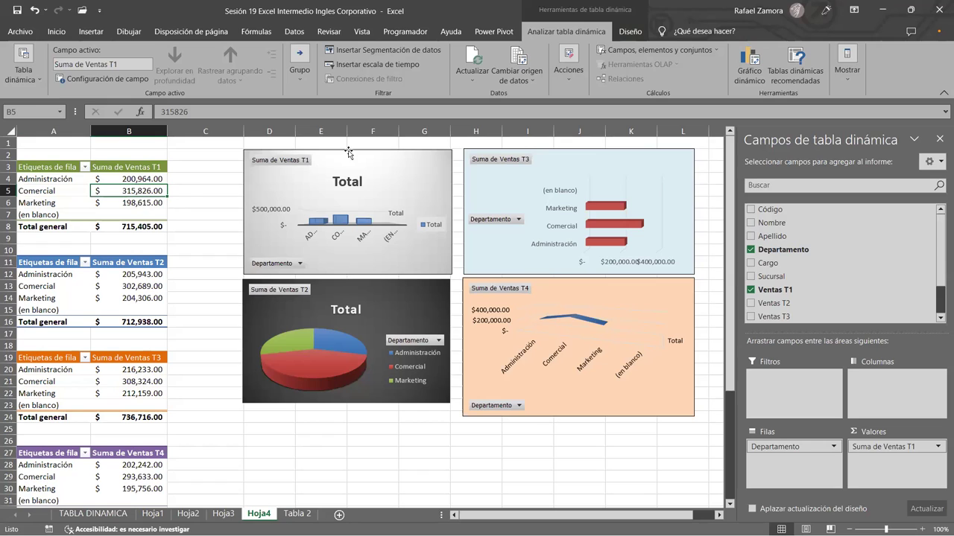
Step: Refresh the T1 pivot table with Actualizar, then refresh all pivots with Ctrl+Alt+F5
right_click(128, 215)
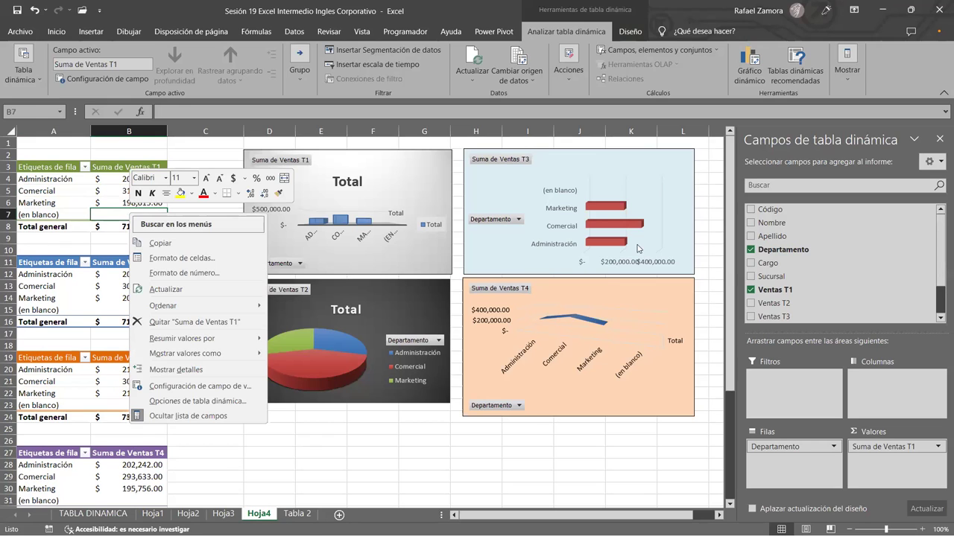
left_click(115, 182)
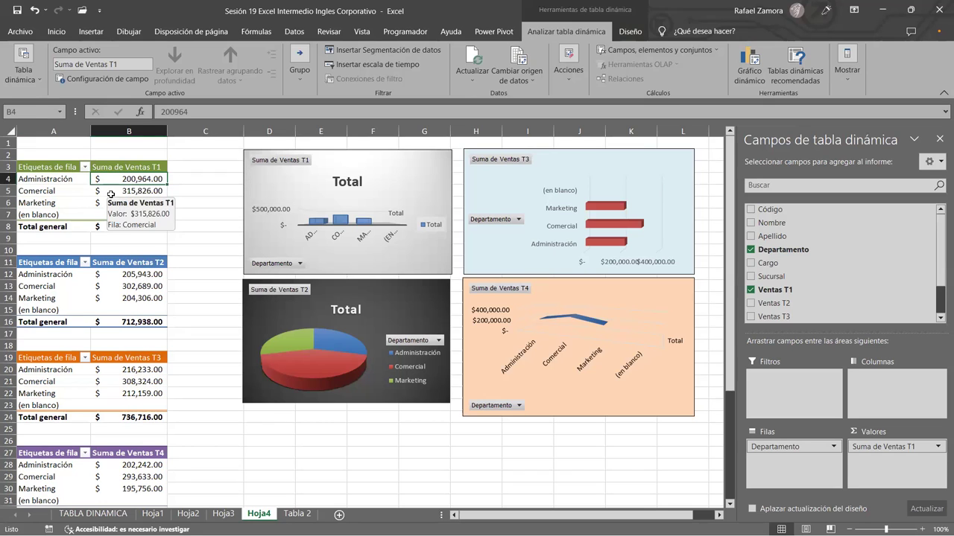
left_click(111, 194)
right_click(112, 194)
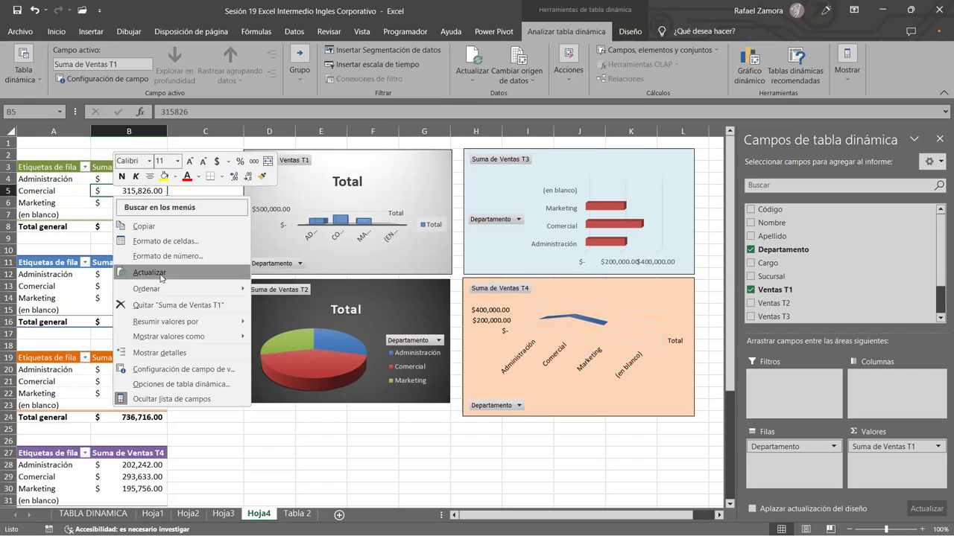
left_click(159, 276)
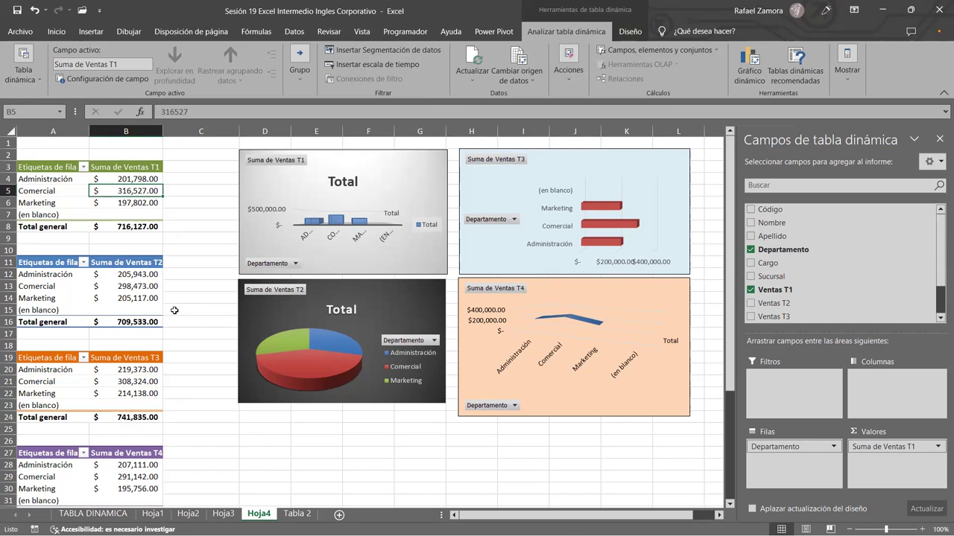
key("ctrl+alt+F5")
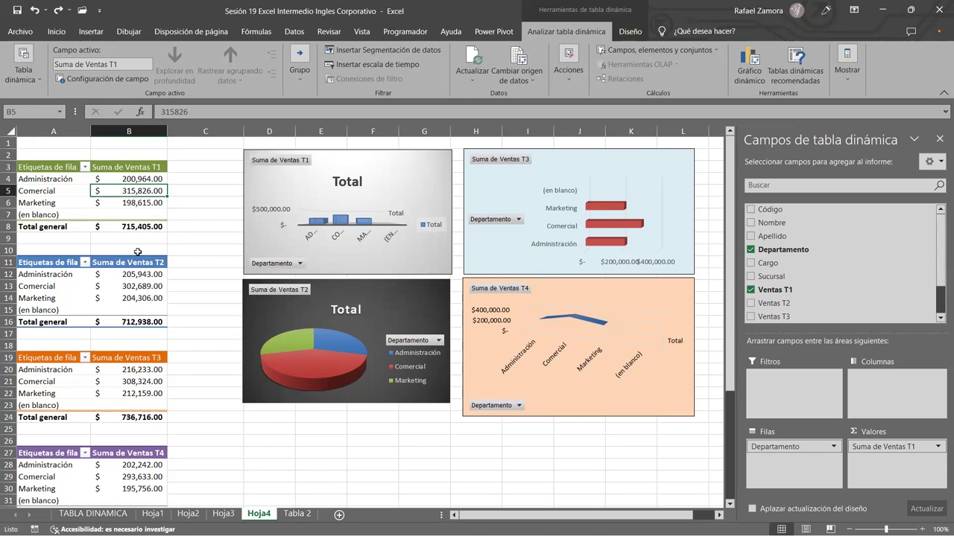
key("ctrl+alt+F5")
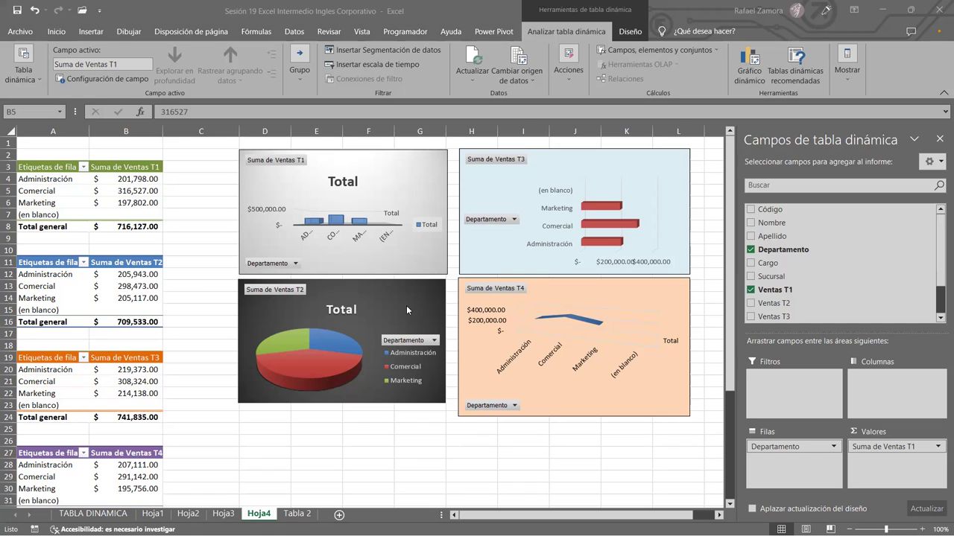
Step: Glance at Hoja3's Ventas T3 chart, then return to the Tabla 2 employee data
left_click(525, 443)
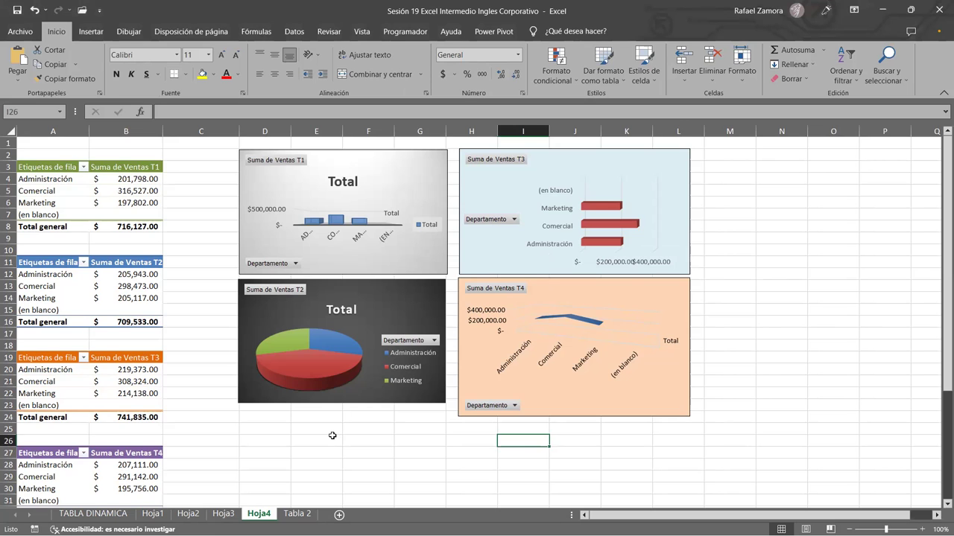
scroll(332, 435, "down", 4)
scroll(330, 439, "up", 2)
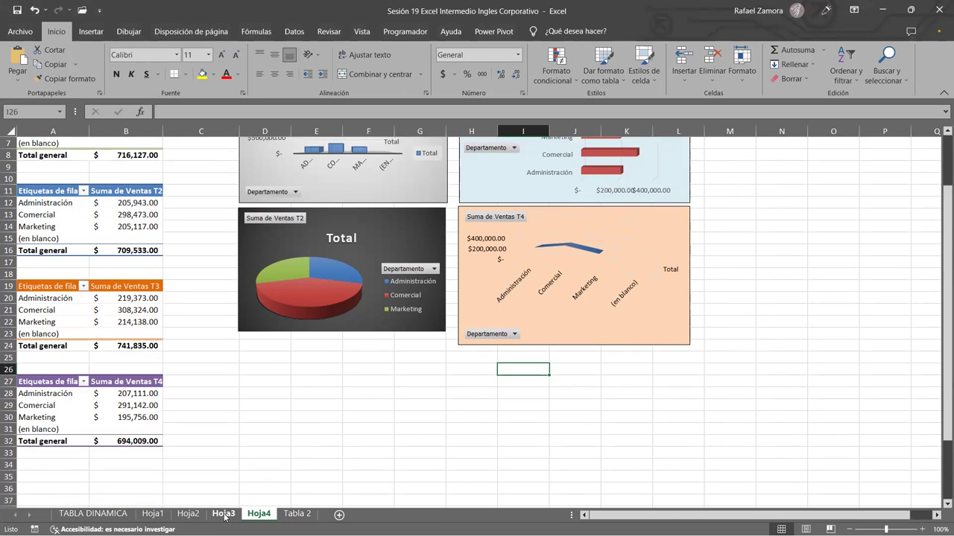
left_click(224, 514)
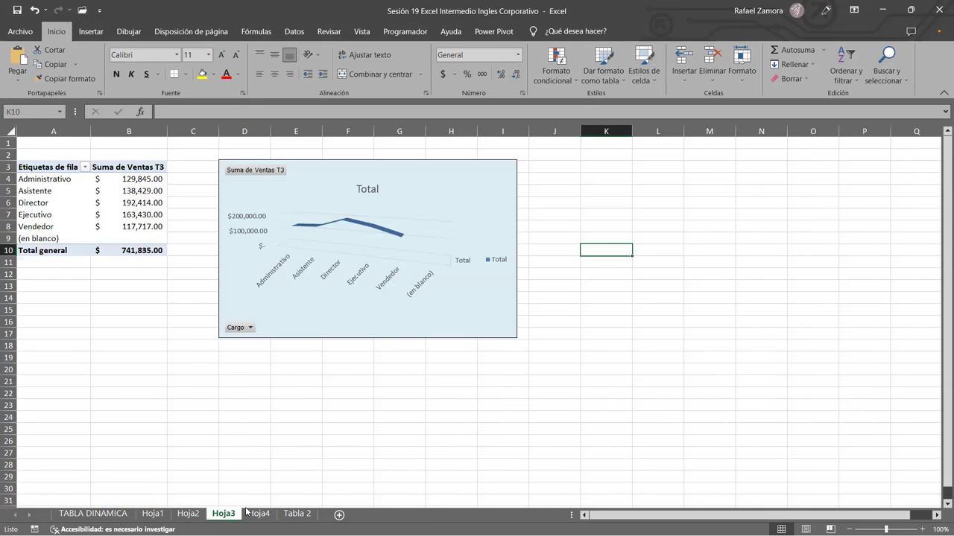
left_click(296, 514)
left_click(299, 313)
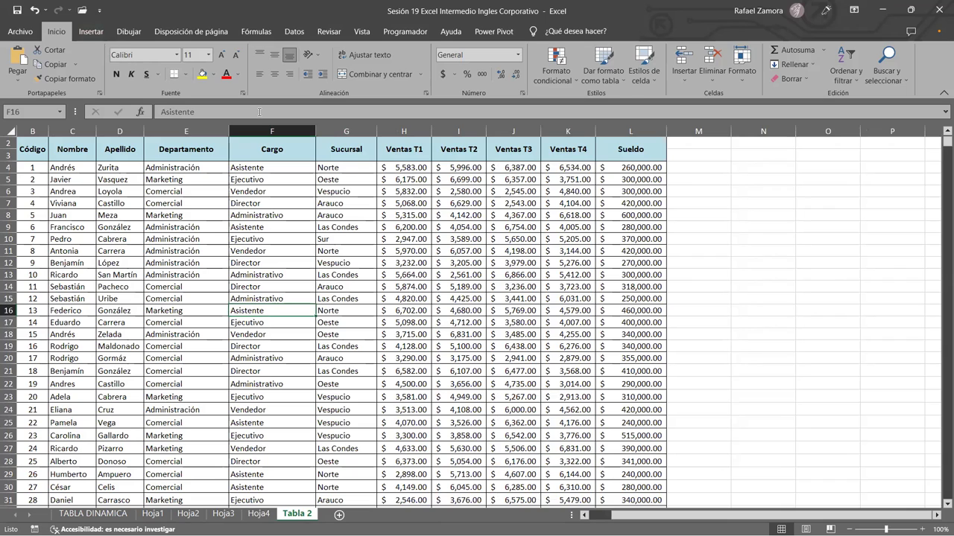
Step: Insert a pivot table on new sheet Hoja5: Sucursal rows, Departamento columns, Sum of Sueldo values
left_click(89, 34)
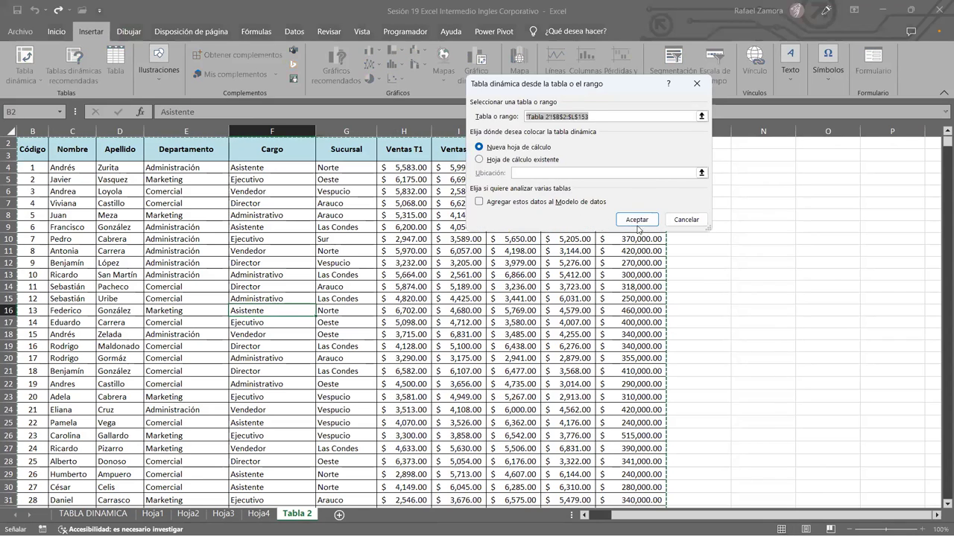
left_click(634, 220)
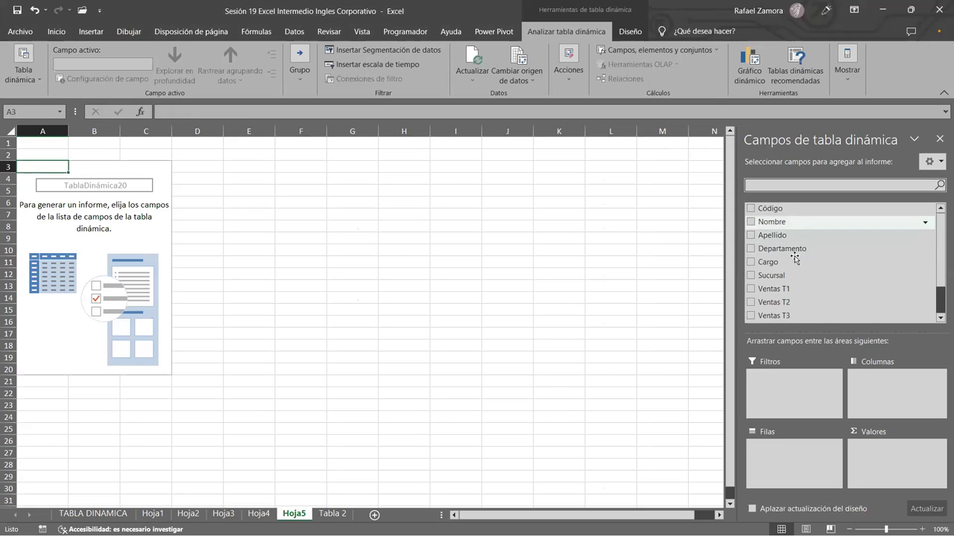
left_click_drag(786, 282, 794, 450)
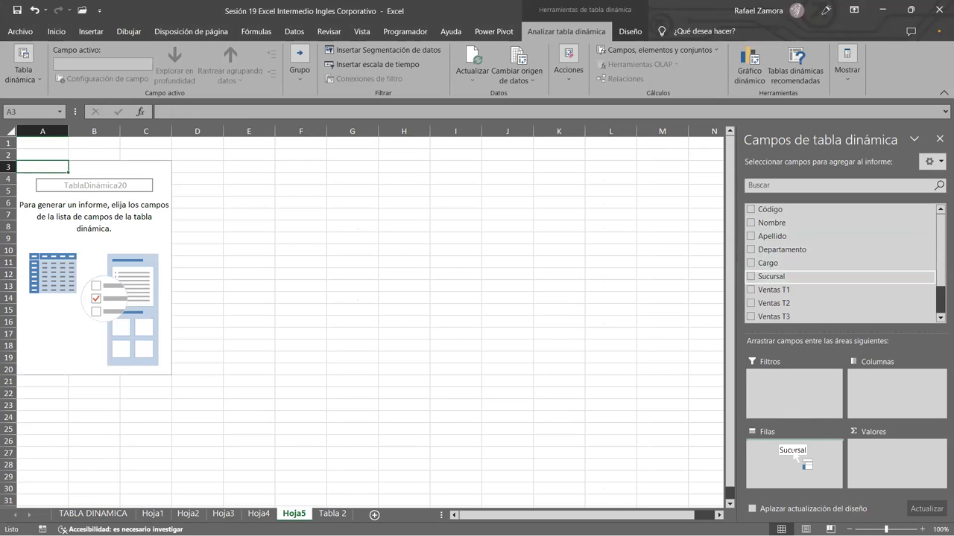
scroll(843, 304, "down", 1)
left_click_drag(783, 304, 886, 433)
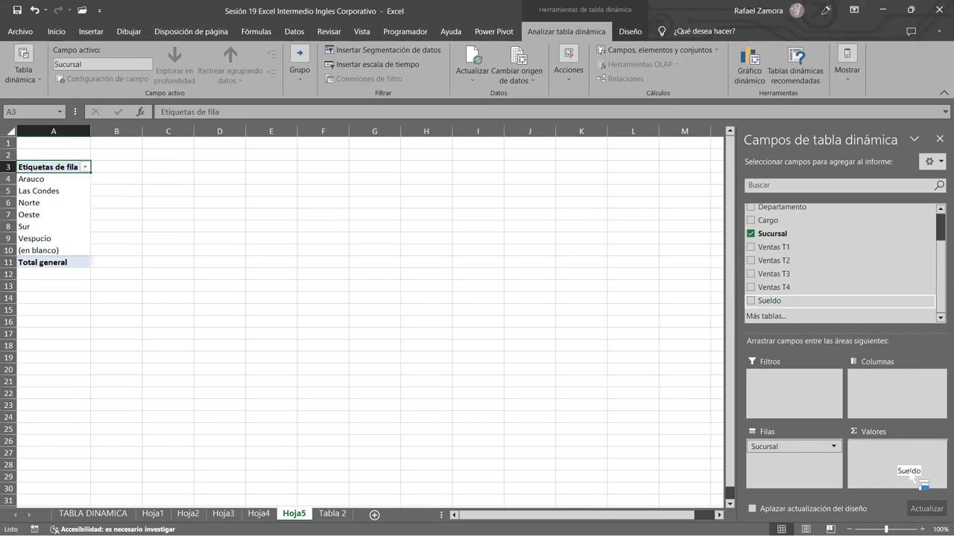
scroll(842, 260, "up", 1)
left_click_drag(775, 239, 887, 394)
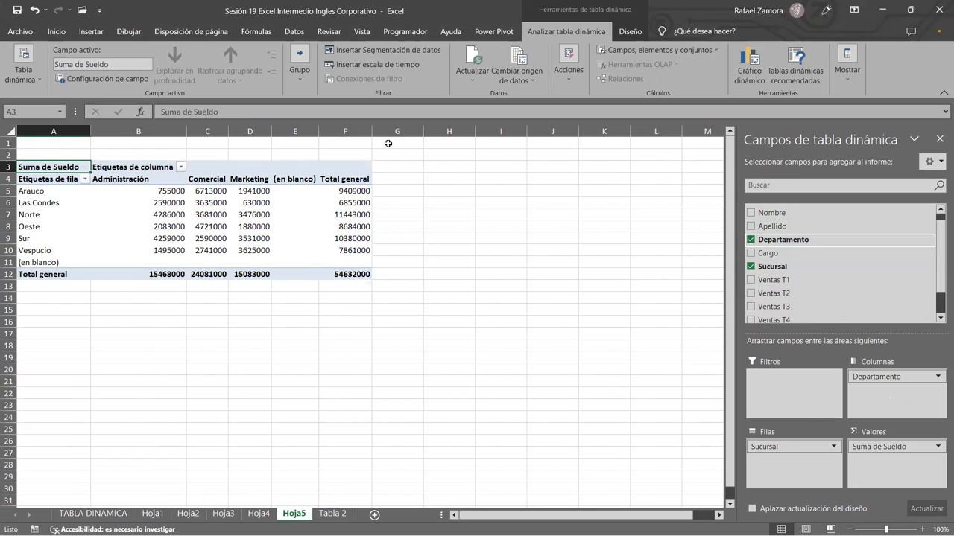
left_click(239, 241)
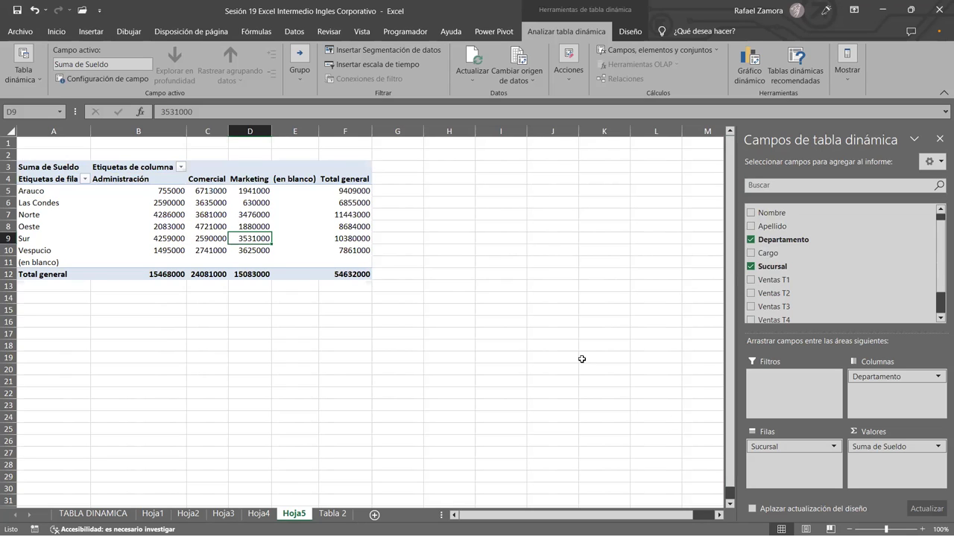
Step: Format the Suma de Sueldo values as Contabilidad with dollar signs and two decimals
left_click(365, 250)
left_click(347, 239)
right_click(347, 239)
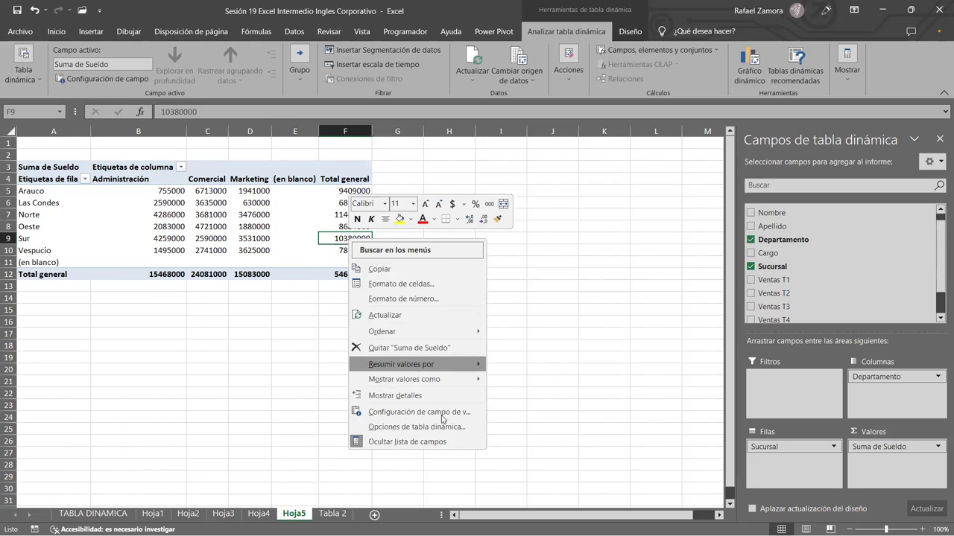
left_click(442, 419)
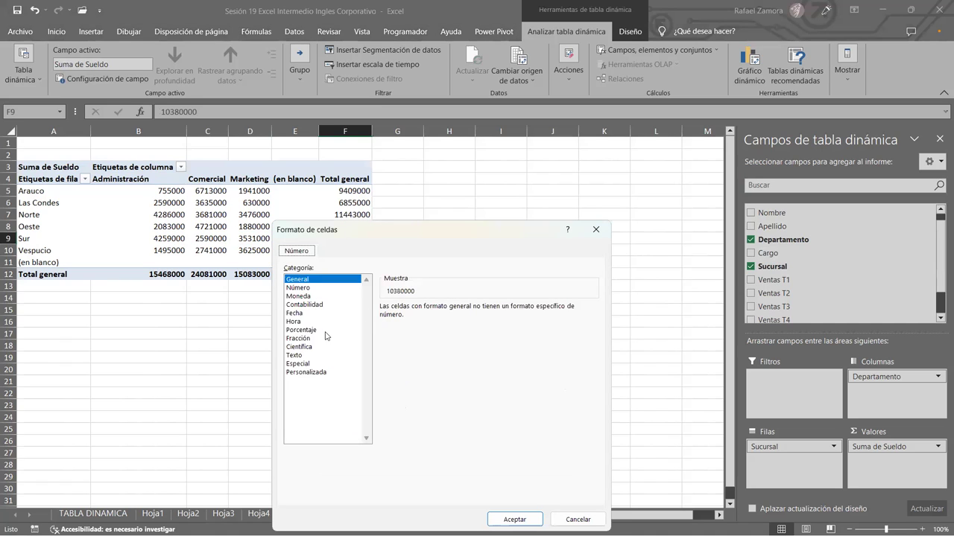
left_click(313, 305)
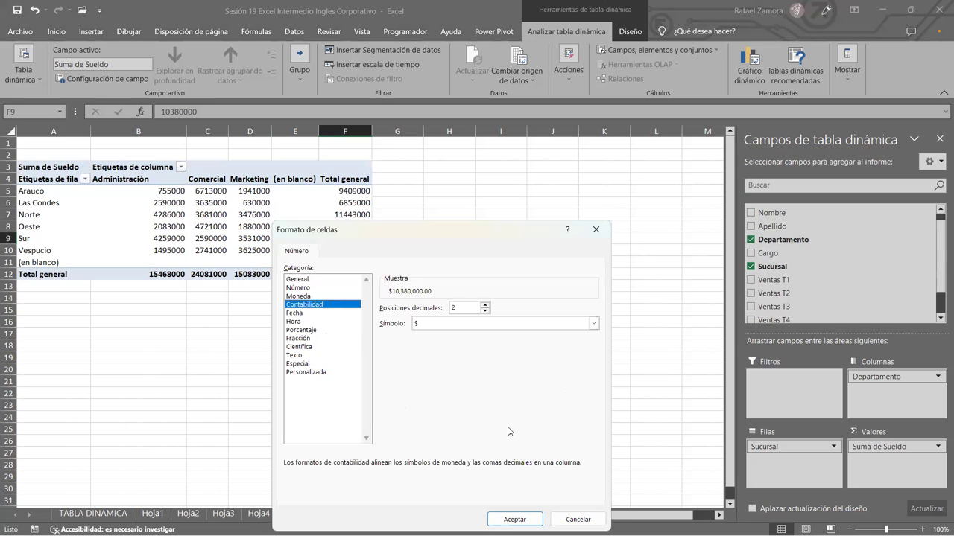
key("Return")
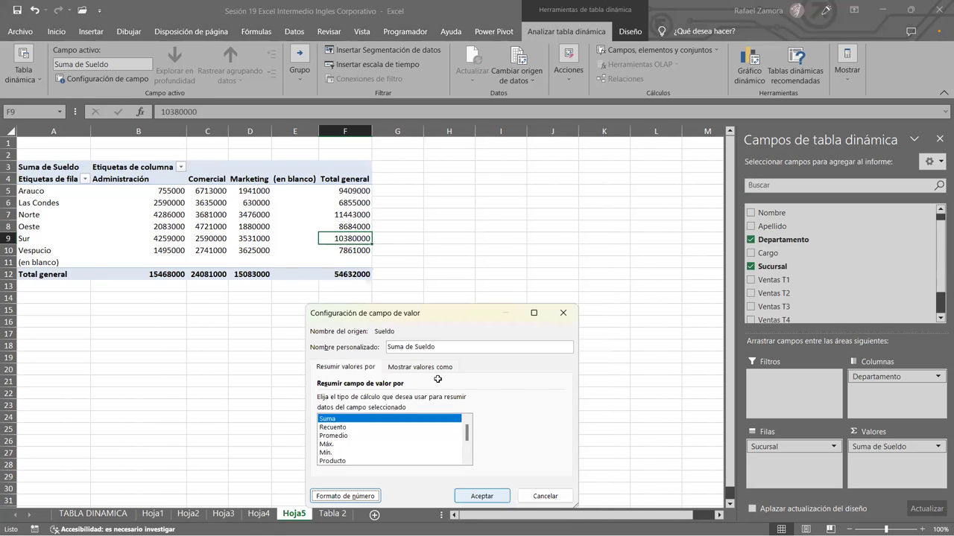
key("Return")
left_click(260, 234)
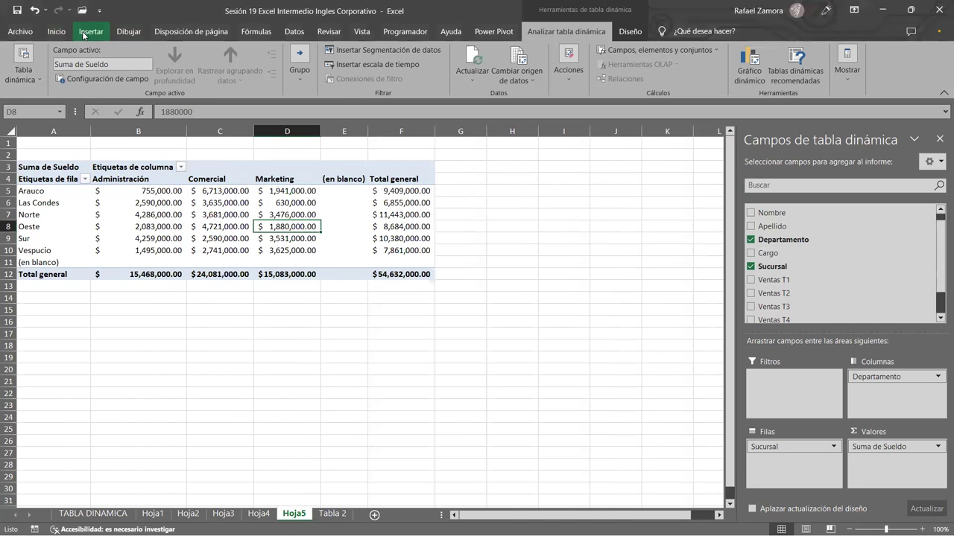
left_click(84, 33)
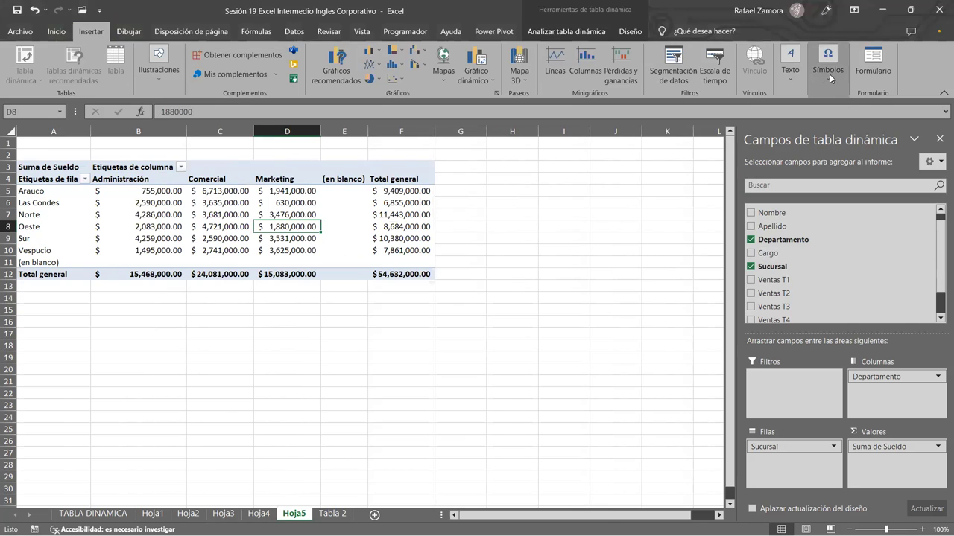
Step: Open the pivot chart dialog and preview the line, pie, area and line-with-markers types
left_click(581, 32)
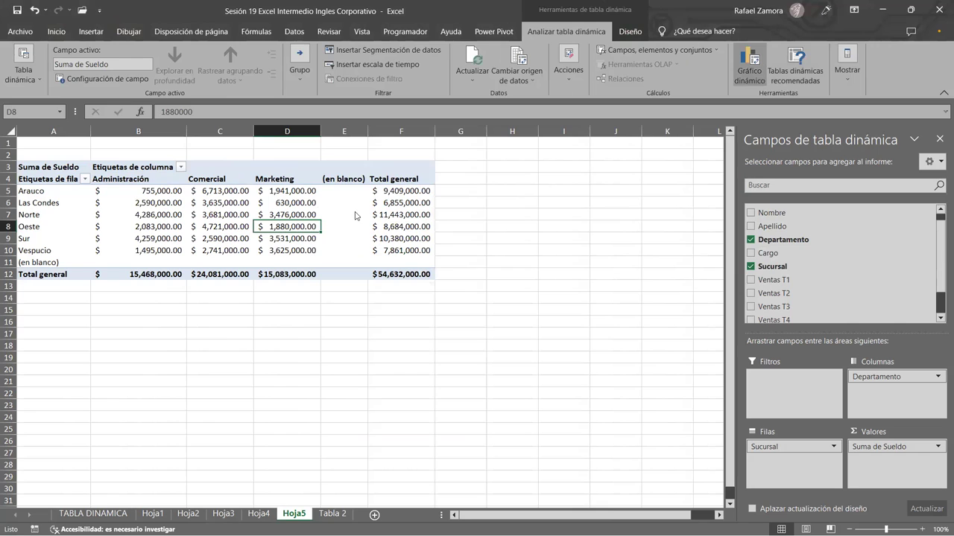
left_click(335, 144)
left_click(335, 155)
left_click(328, 171)
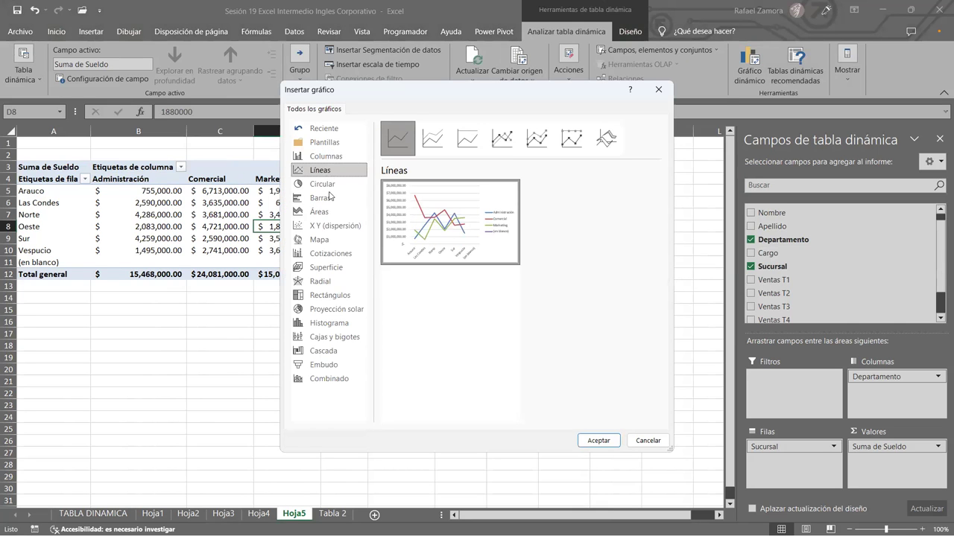
left_click(328, 184)
left_click(322, 212)
left_click(329, 186)
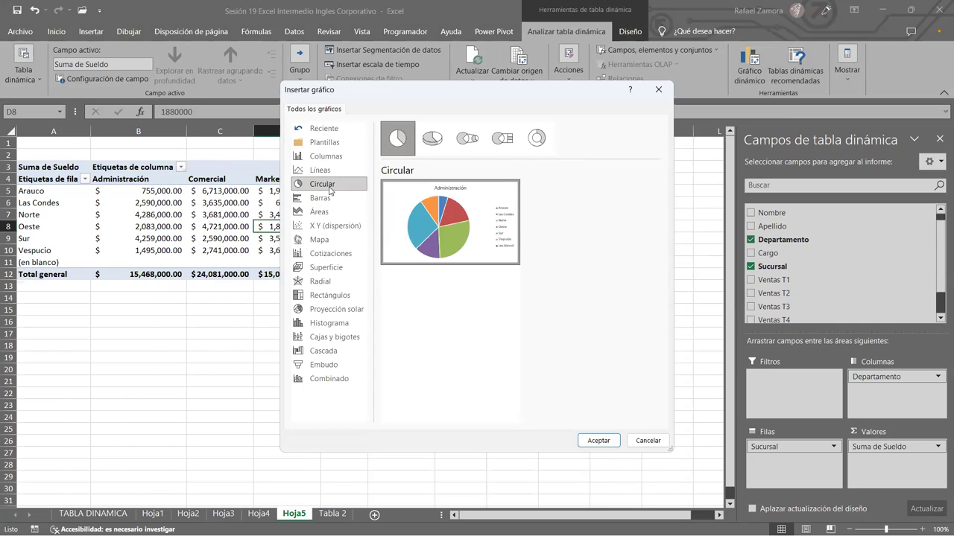
left_click(337, 171)
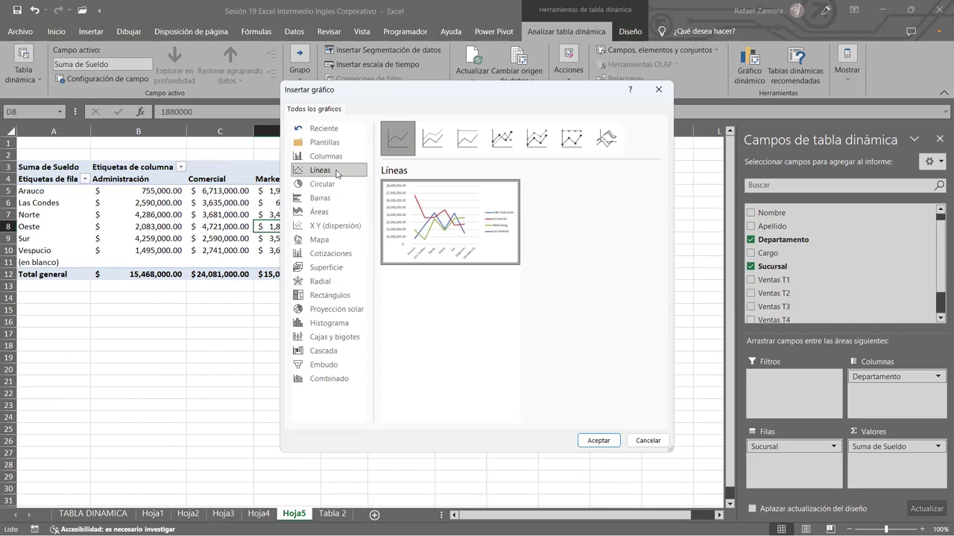
left_click(512, 142)
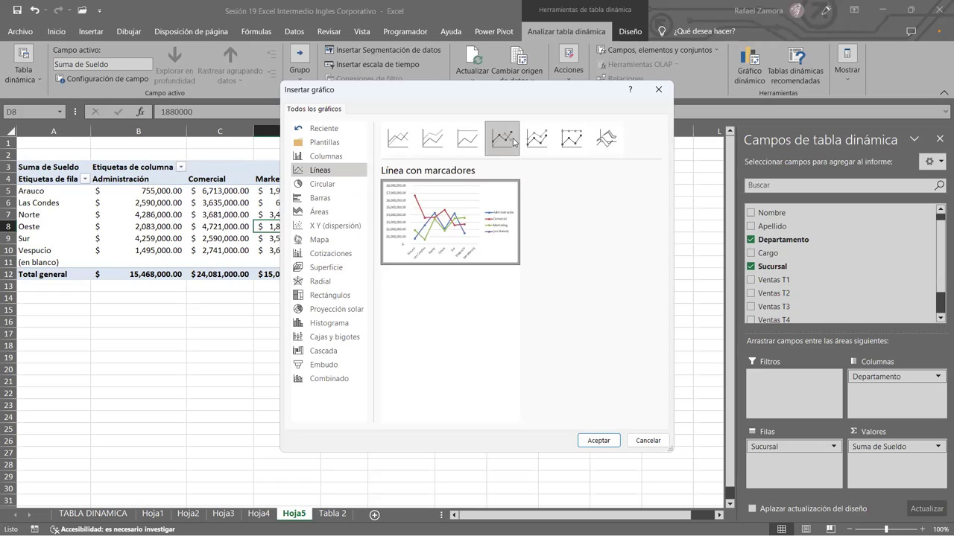
left_click(570, 140)
left_click(537, 140)
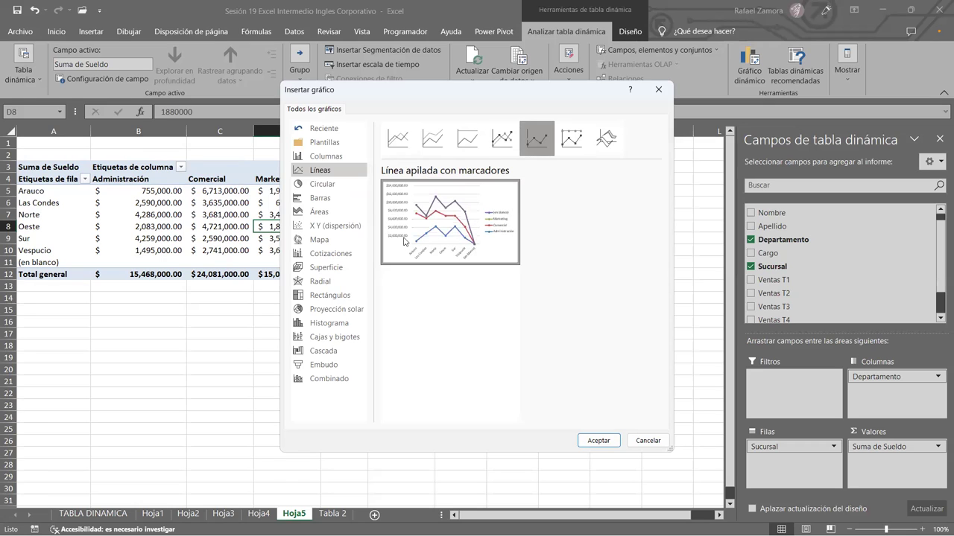
Step: Pick Columnas > Columna 3D apilada as the chart type
left_click(320, 197)
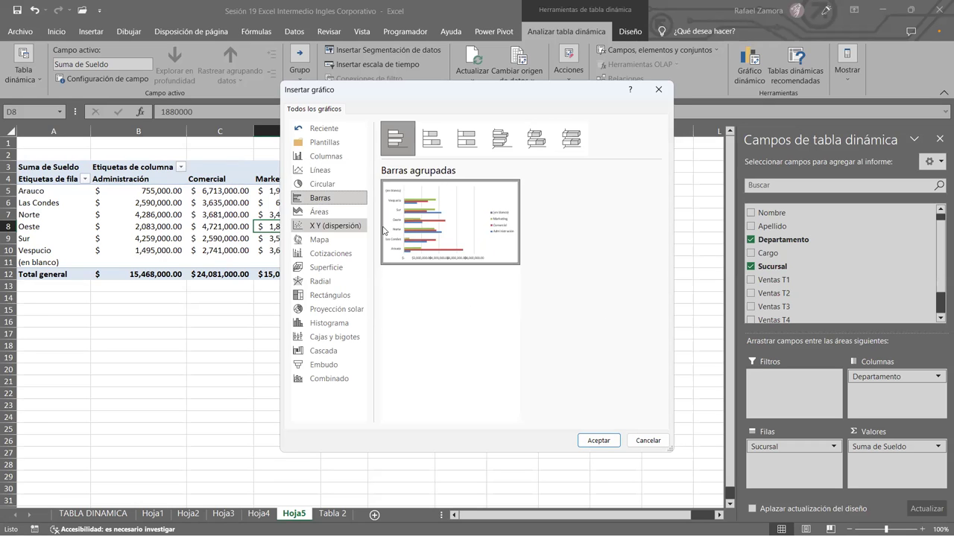
left_click(343, 158)
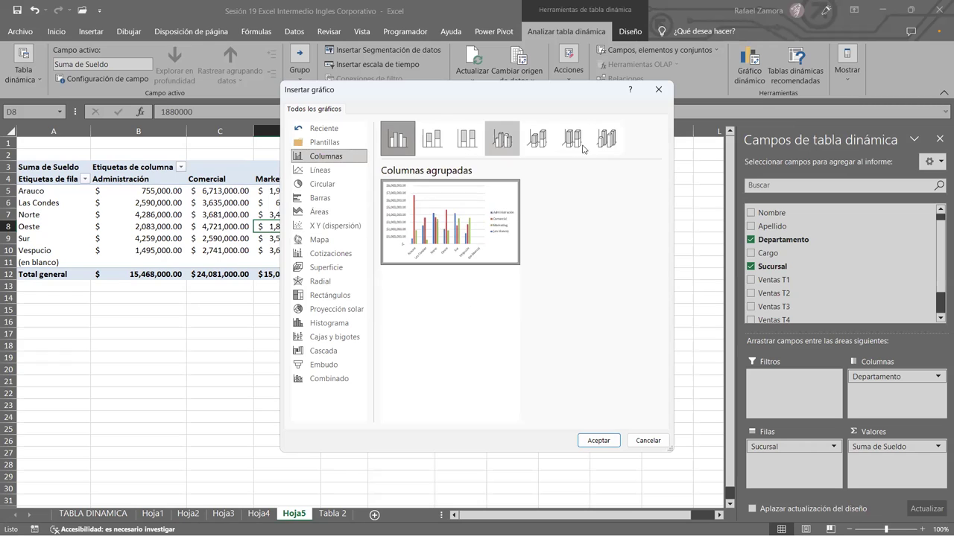
left_click(503, 143)
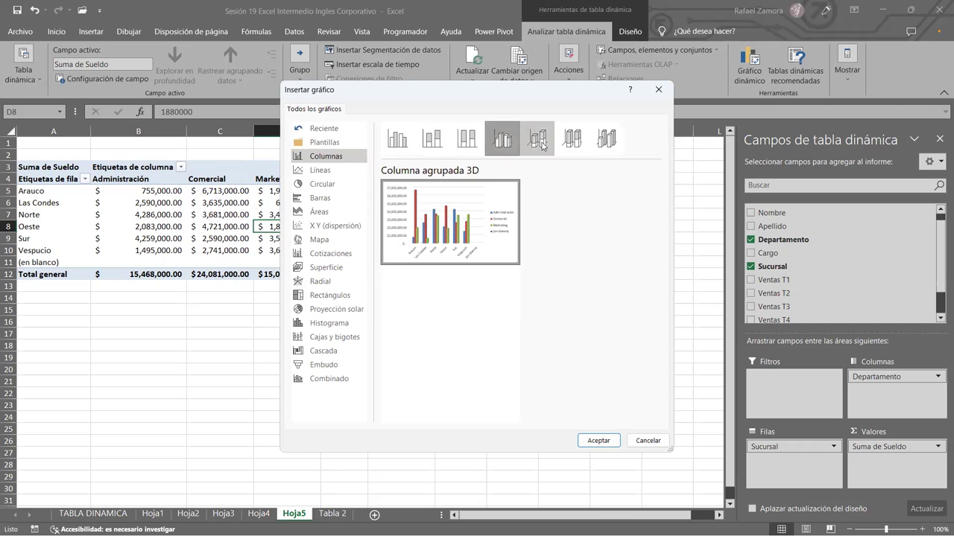
left_click(543, 146)
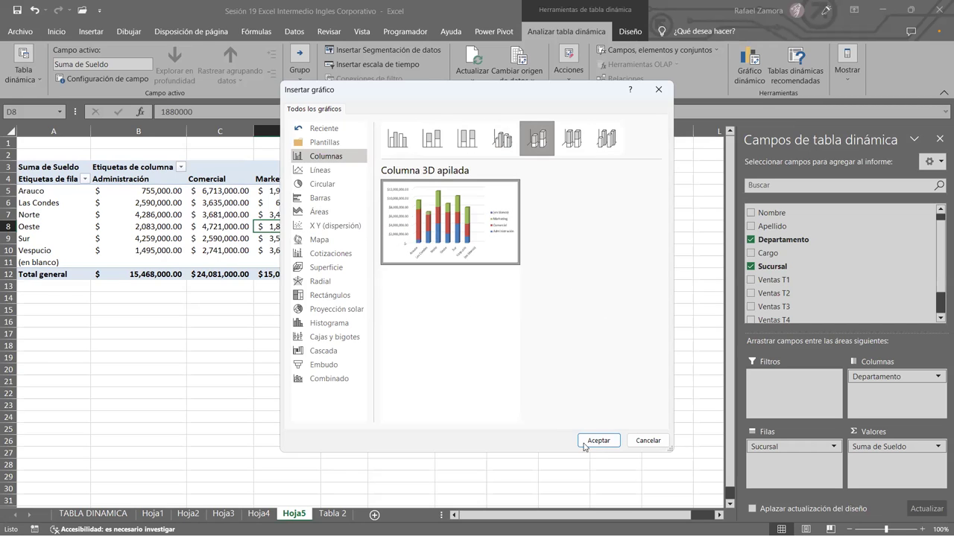
Step: Insert the stacked 3D column pivot chart, enlarge it and place it below the pivot table
double_click(415, 240)
mouse_move(449, 232)
left_mouse_down()
mouse_move(489, 296)
mouse_move(473, 291)
left_mouse_up()
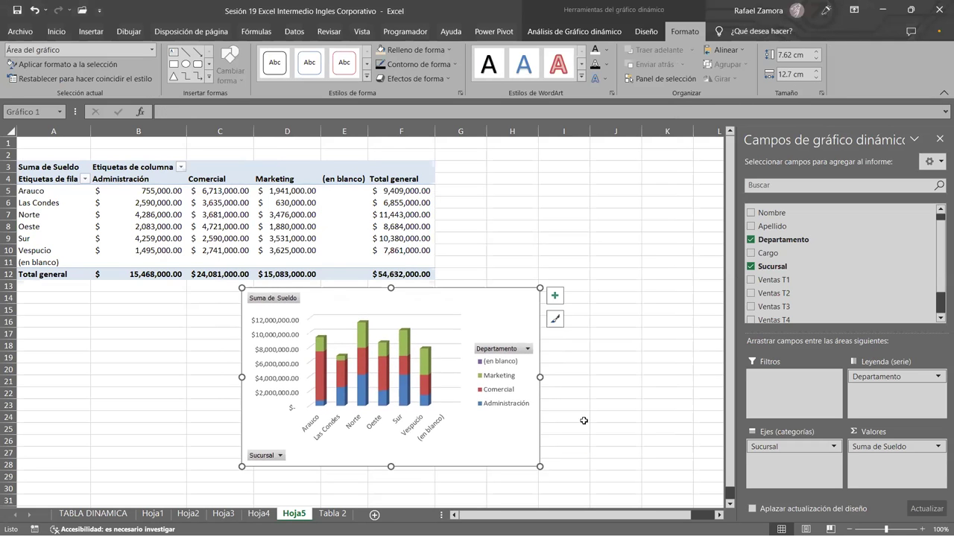
scroll(581, 419, "down", 3)
mouse_move(541, 359)
left_mouse_down()
mouse_move(509, 341)
mouse_move(605, 361)
mouse_move(659, 408)
mouse_move(689, 408)
left_mouse_up()
left_click(537, 360)
left_click_drag(676, 320, 464, 324)
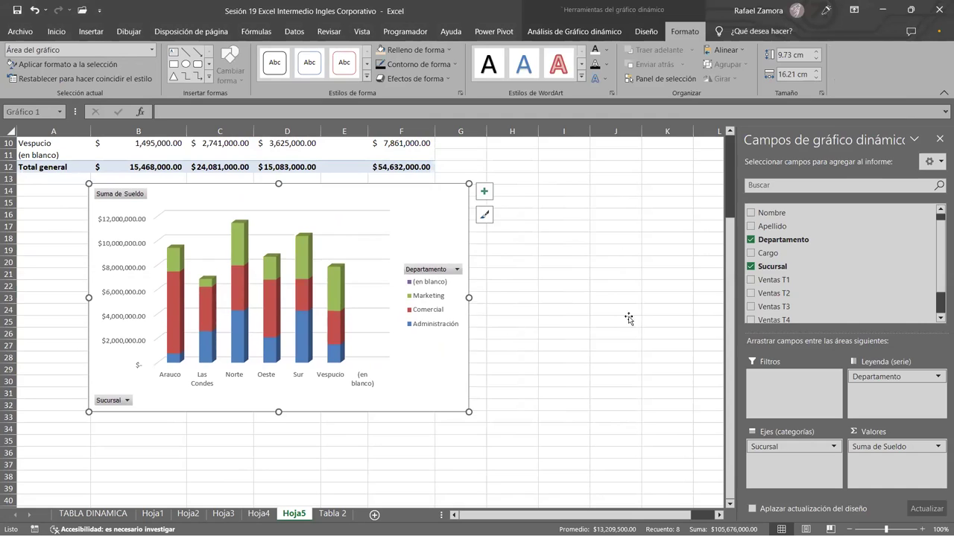
left_click(613, 322)
scroll(532, 275, "up", 3)
left_click(401, 227)
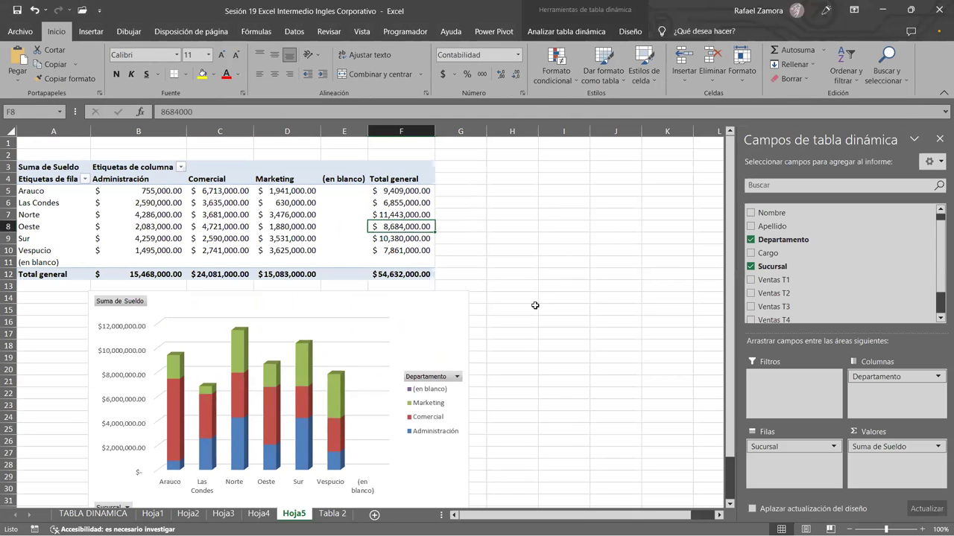
Step: Insert slicers for Departamento, Ventas T1, Ventas T2 and Ventas T3
left_click(566, 31)
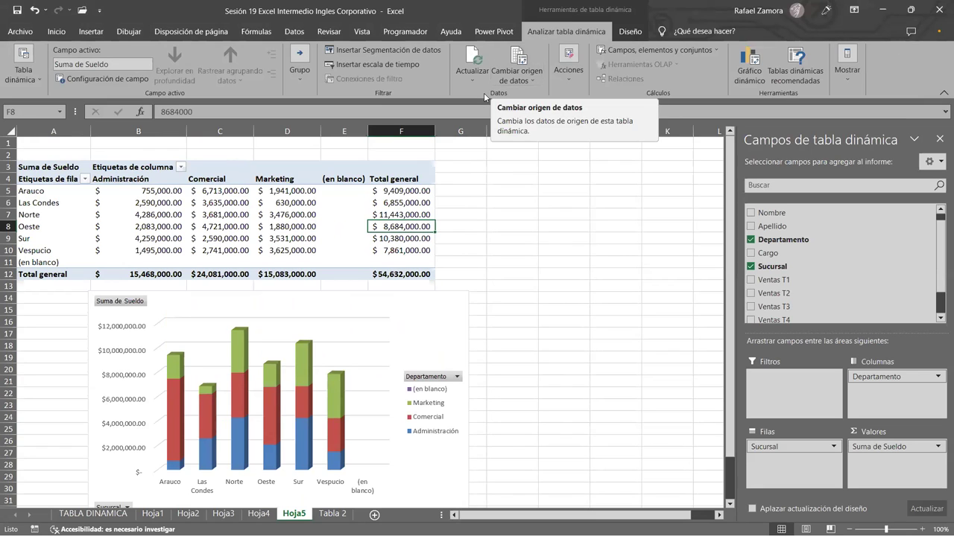
left_click(427, 50)
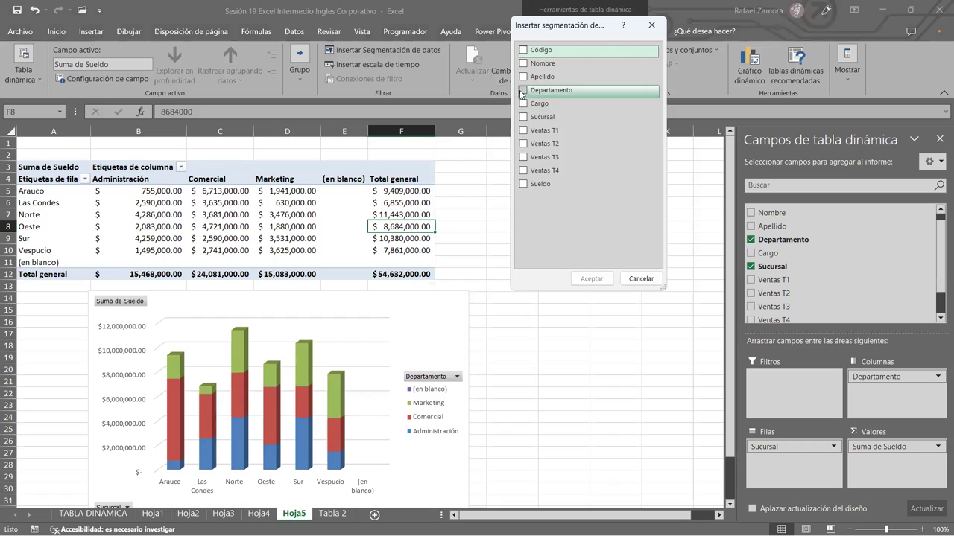
left_click(523, 91)
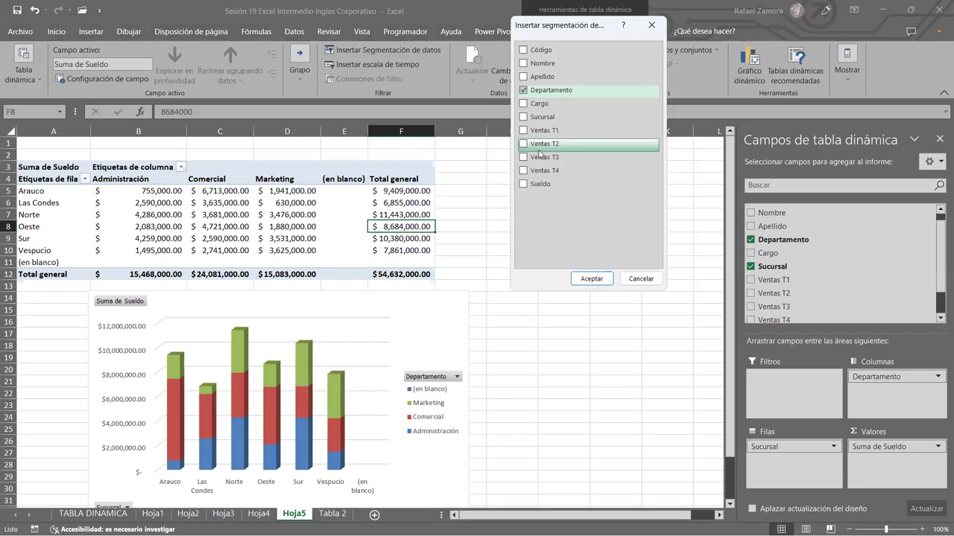
left_click(523, 131)
left_click(523, 143)
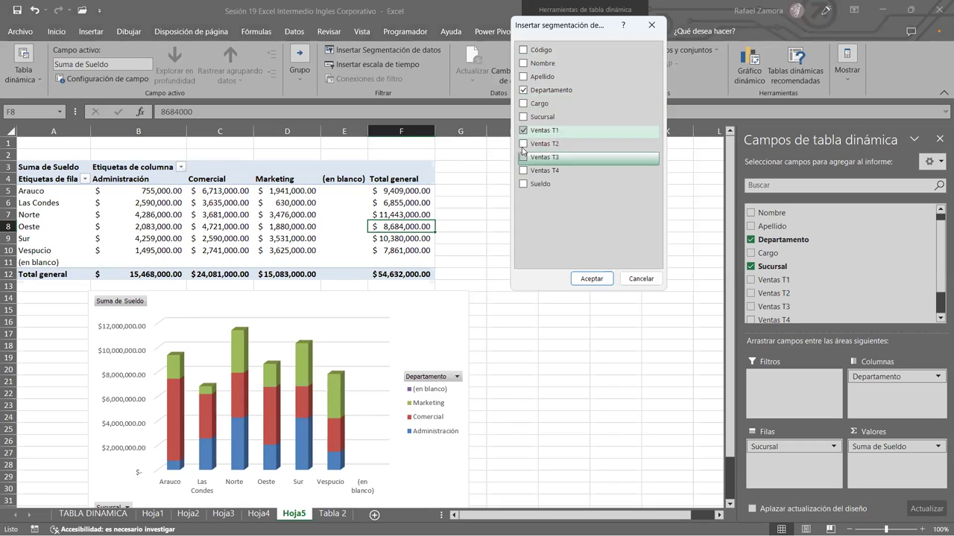
left_click(523, 157)
left_click(591, 279)
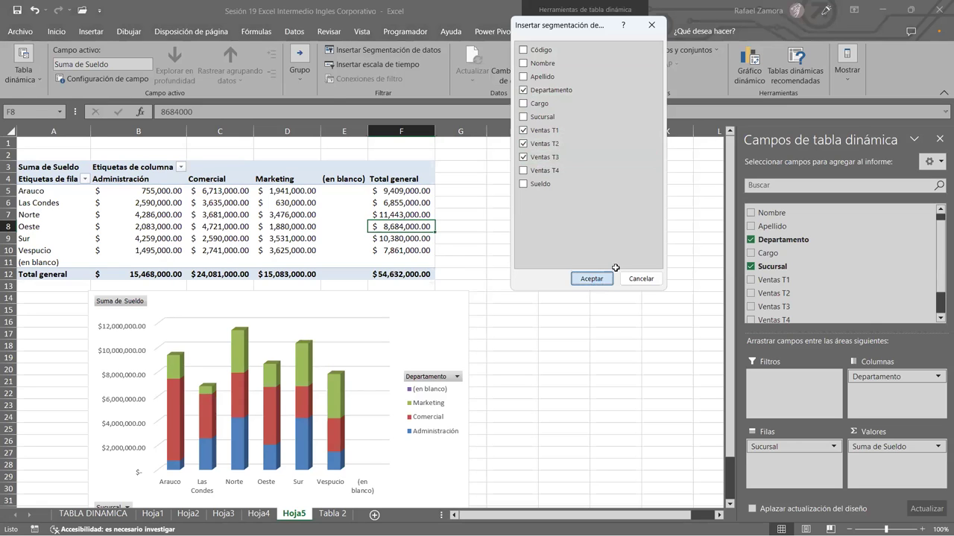
Step: Move the Departamento slicer beside the pivot table and shrink it
left_click_drag(566, 352, 566, 352)
left_click_drag(334, 203, 549, 157)
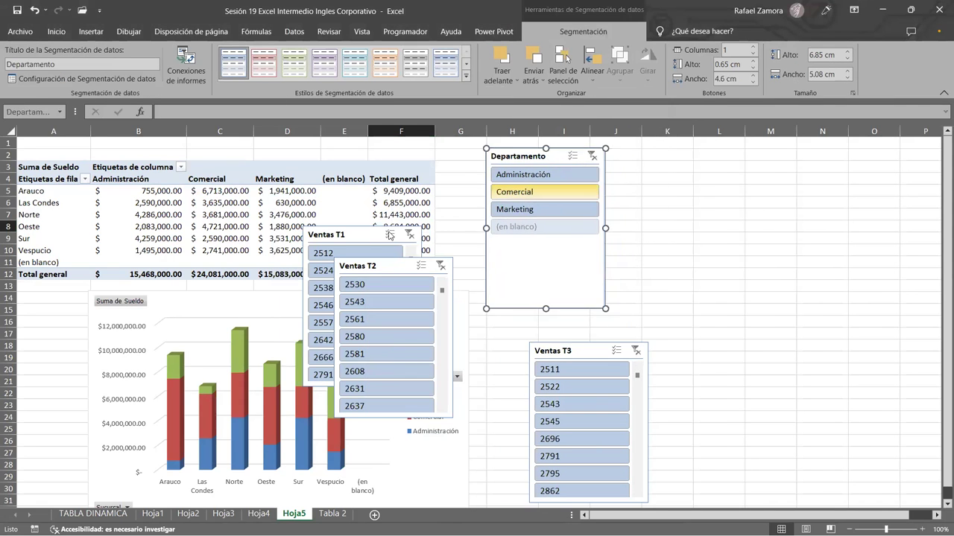
mouse_move(354, 229)
left_mouse_down()
mouse_move(682, 155)
mouse_move(673, 150)
left_mouse_up()
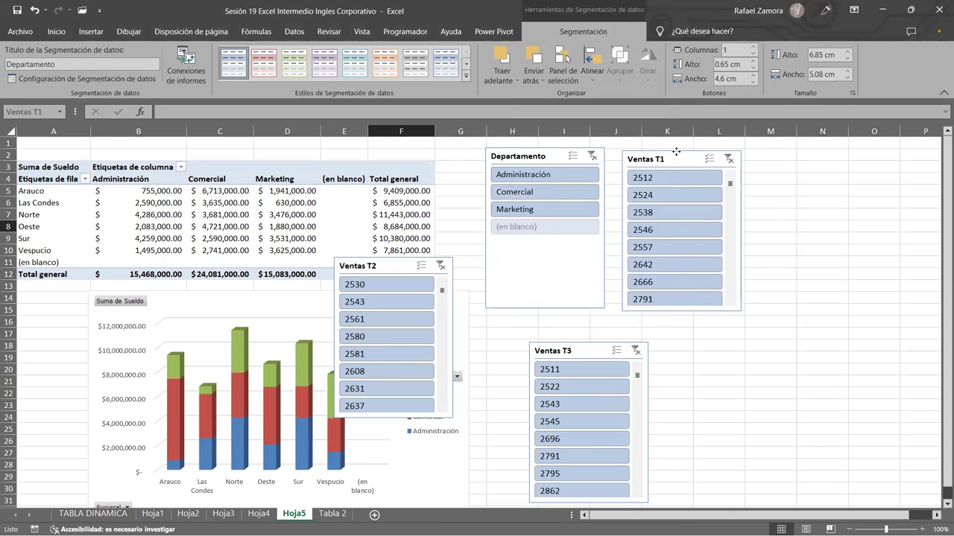
left_click(618, 322)
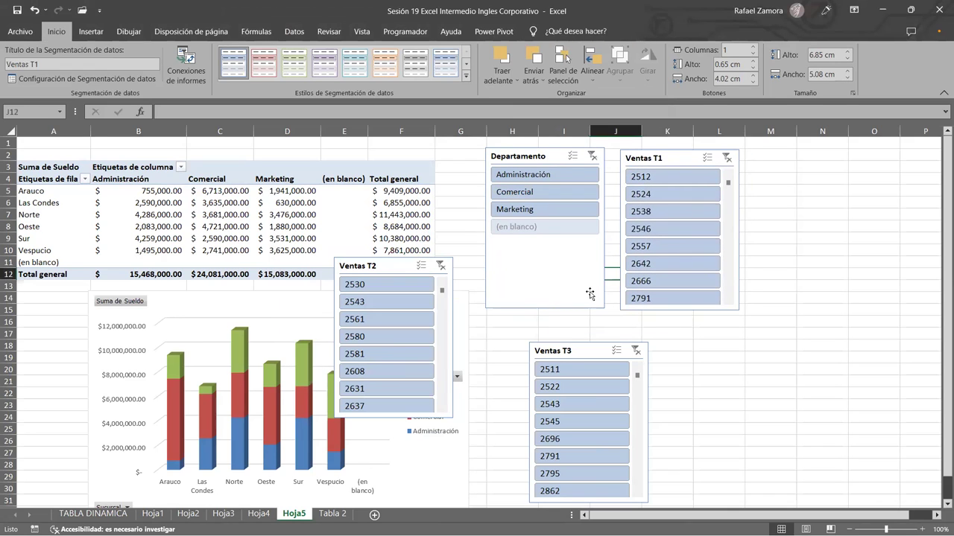
left_click(606, 308)
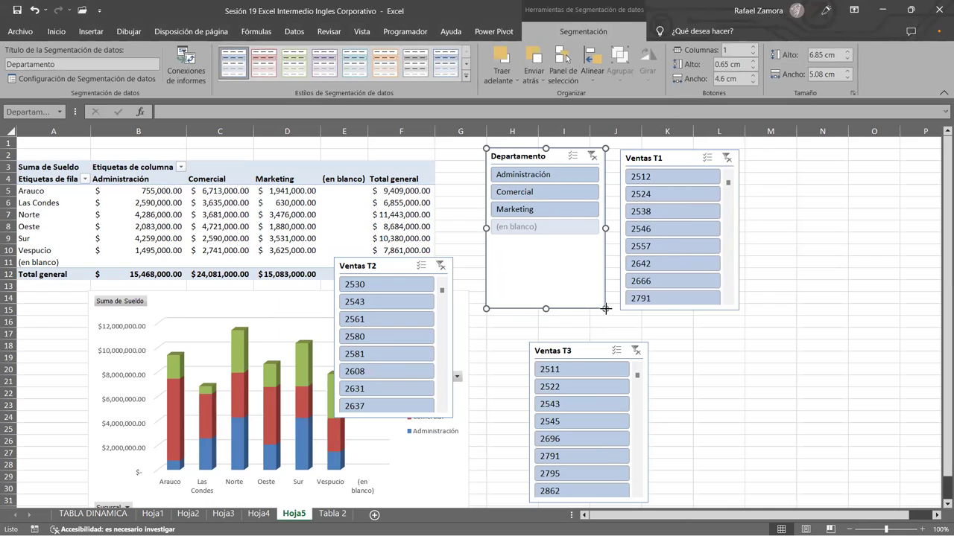
left_click_drag(605, 308, 579, 267)
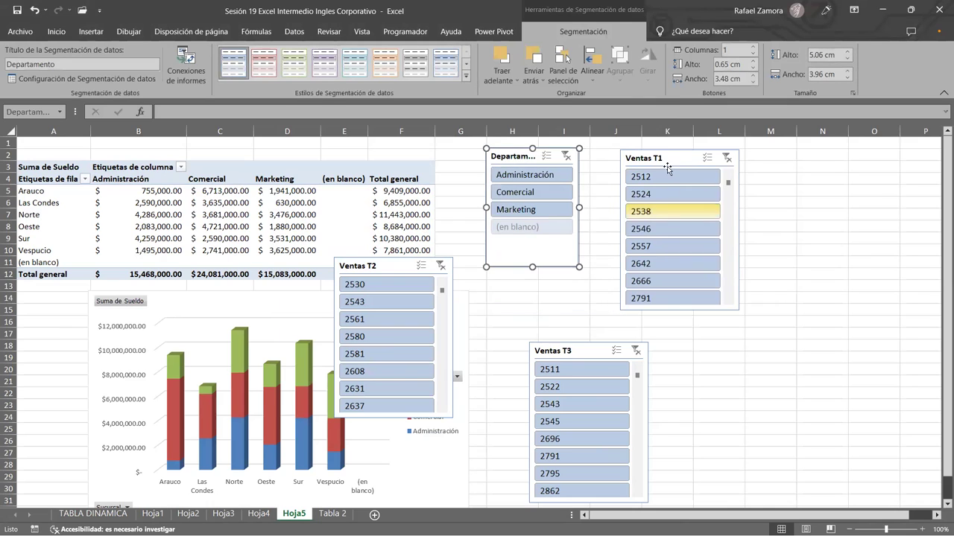
left_click_drag(672, 159, 640, 157)
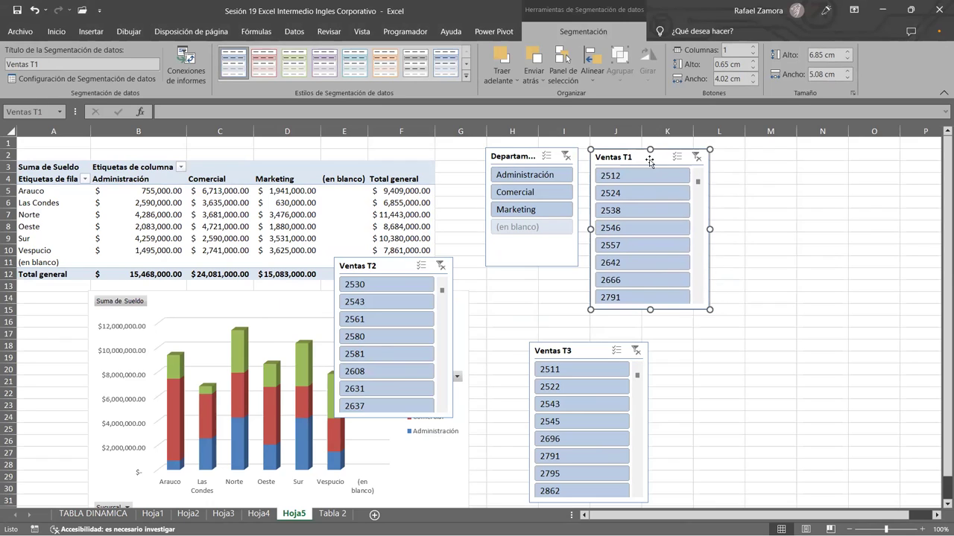
Step: Delete the Ventas T1, T2 and T3 slicers, keeping only Departamento
key("Delete")
left_click(591, 350)
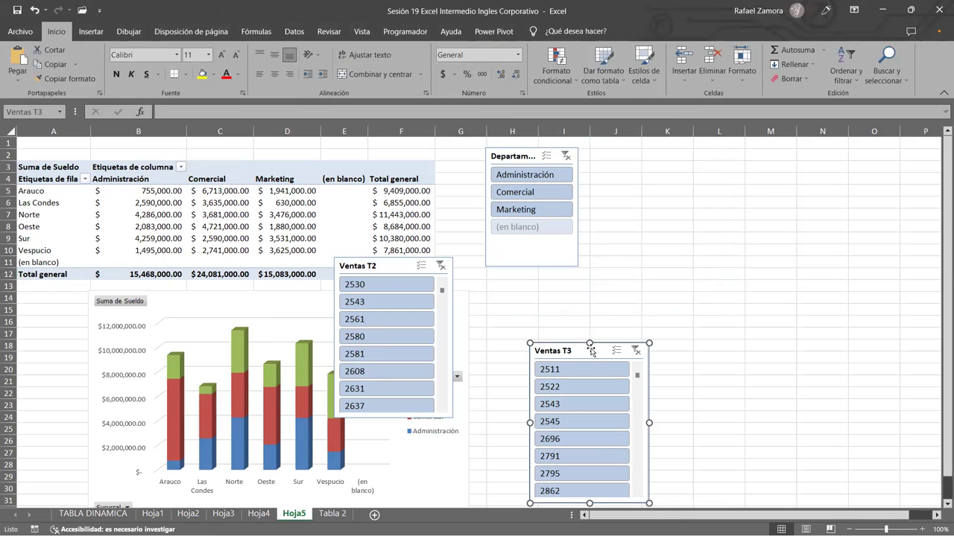
key("Delete")
left_click(418, 284)
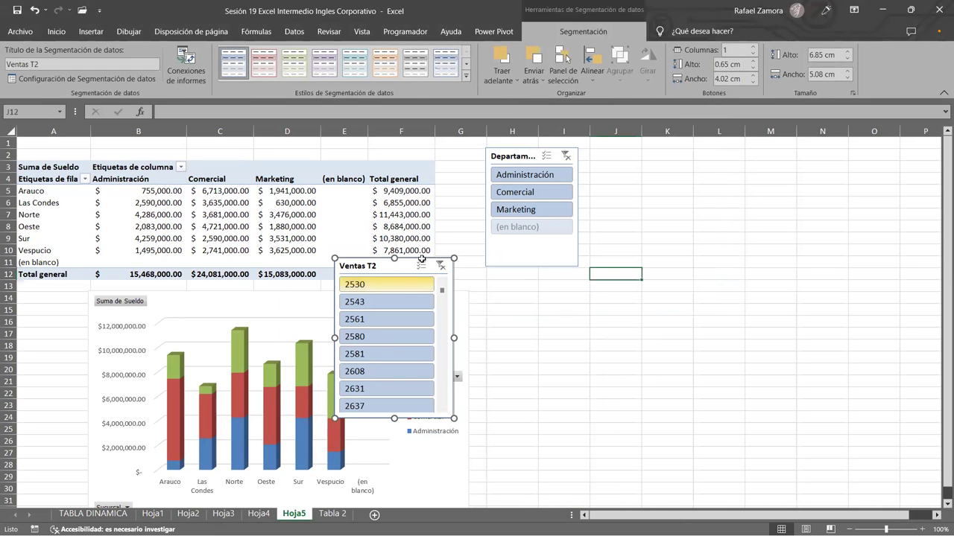
key("Delete")
left_click(517, 158)
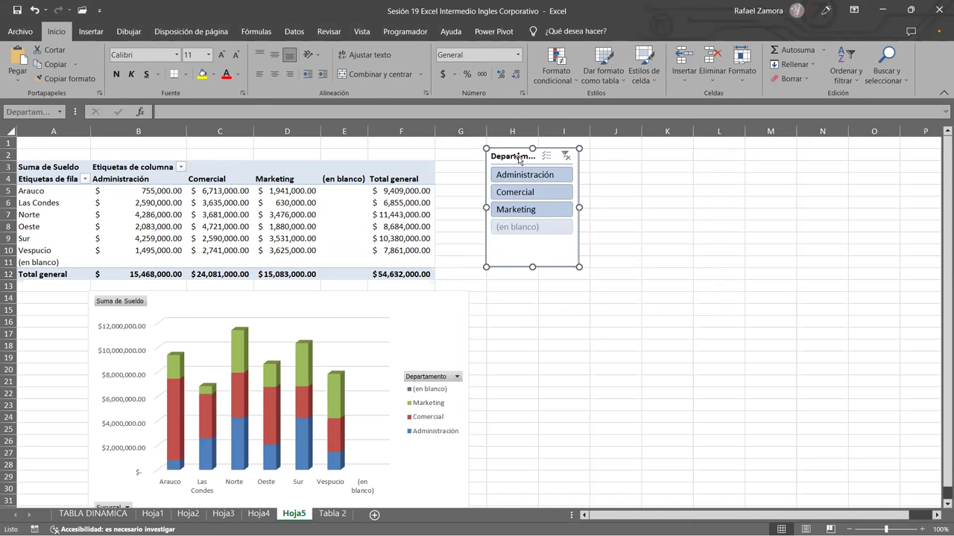
left_click(354, 205)
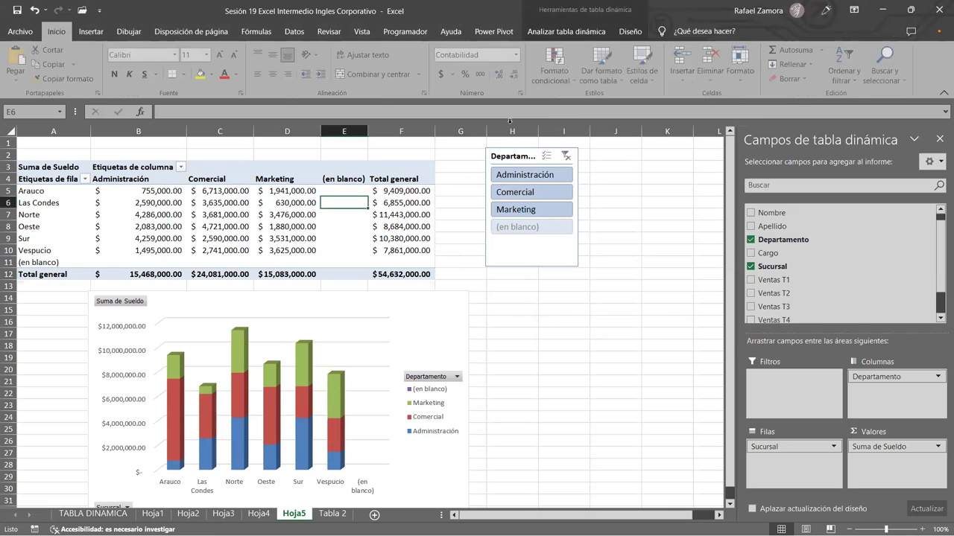
Step: Insert Cargo and Sucursal slicers for the pivot table
left_click(566, 31)
left_click(403, 46)
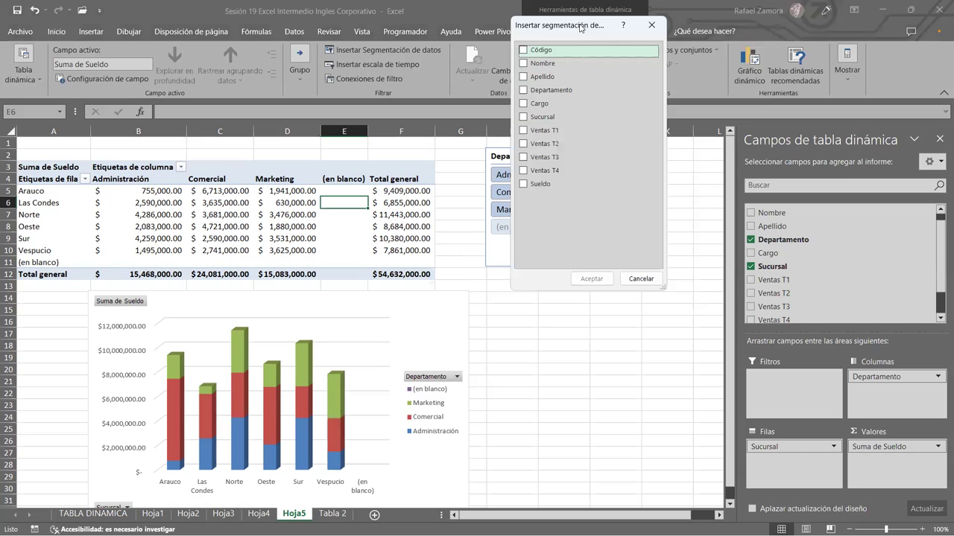
left_click_drag(580, 27, 692, 79)
left_click(663, 155)
left_click(659, 168)
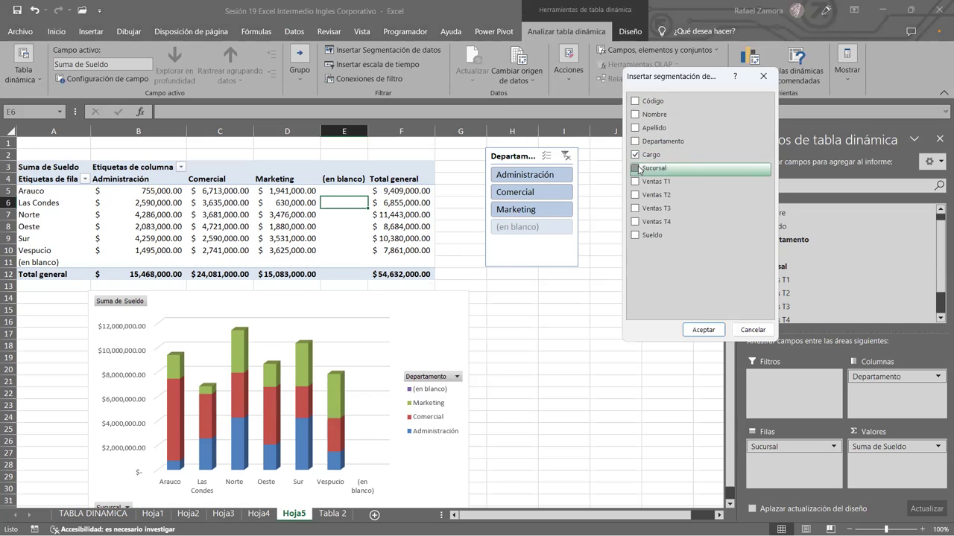
left_click(710, 329)
left_click(703, 329)
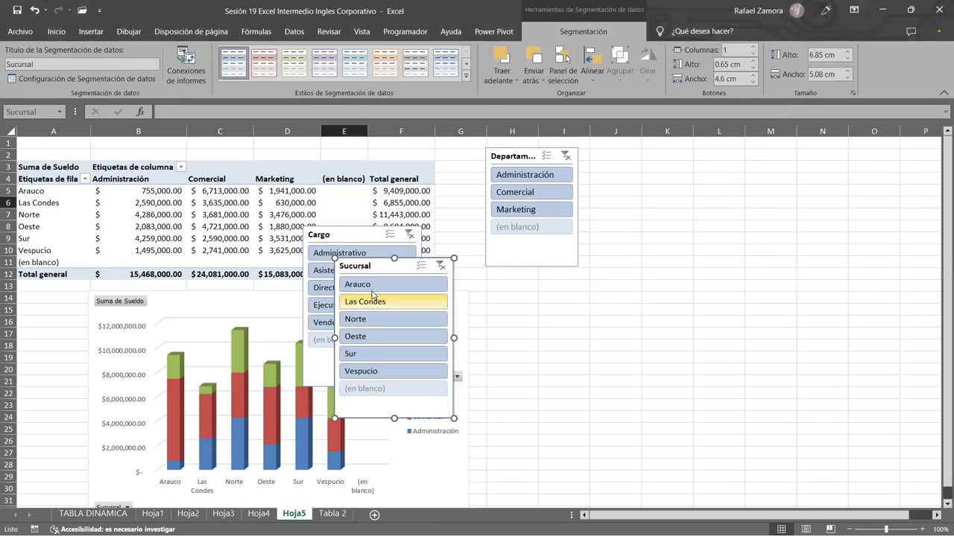
Step: Arrange the Departamento, Sucursal and Cargo slicers side by side in one row
left_click_drag(371, 269, 625, 157)
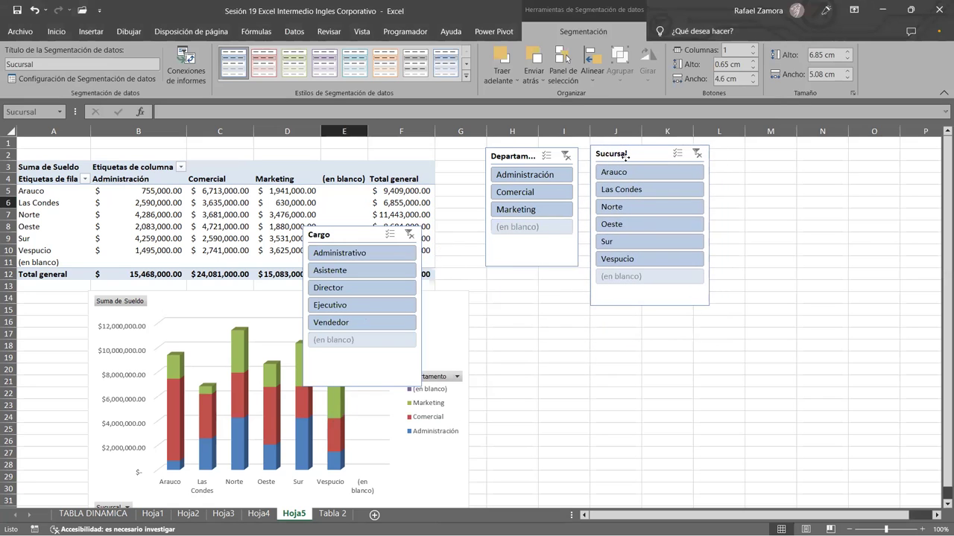
left_click_drag(357, 235, 768, 156)
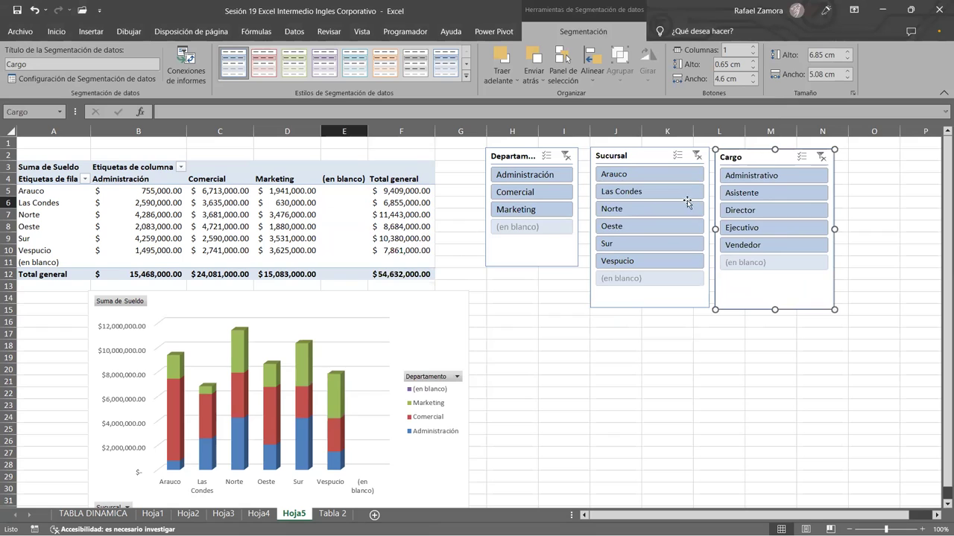
left_click_drag(512, 156, 617, 315)
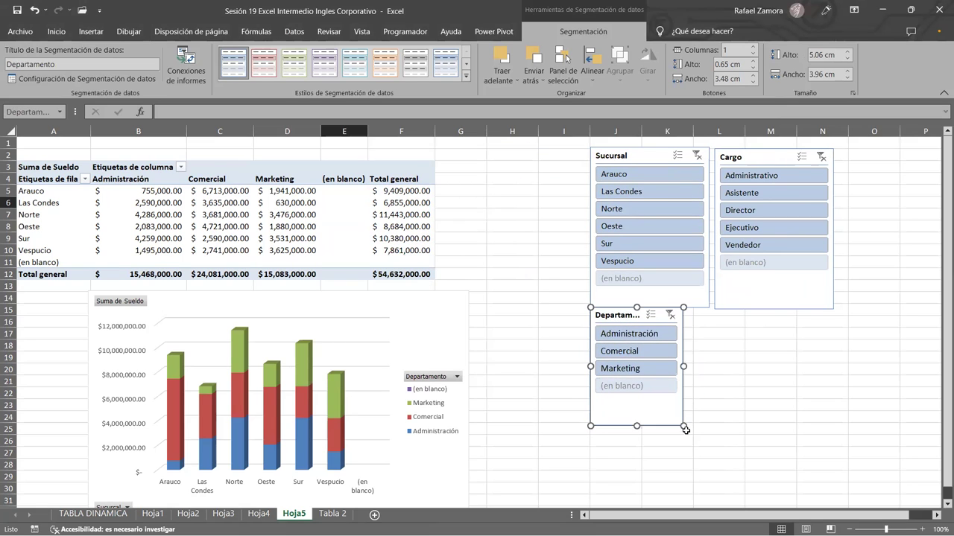
left_click_drag(690, 427, 707, 433)
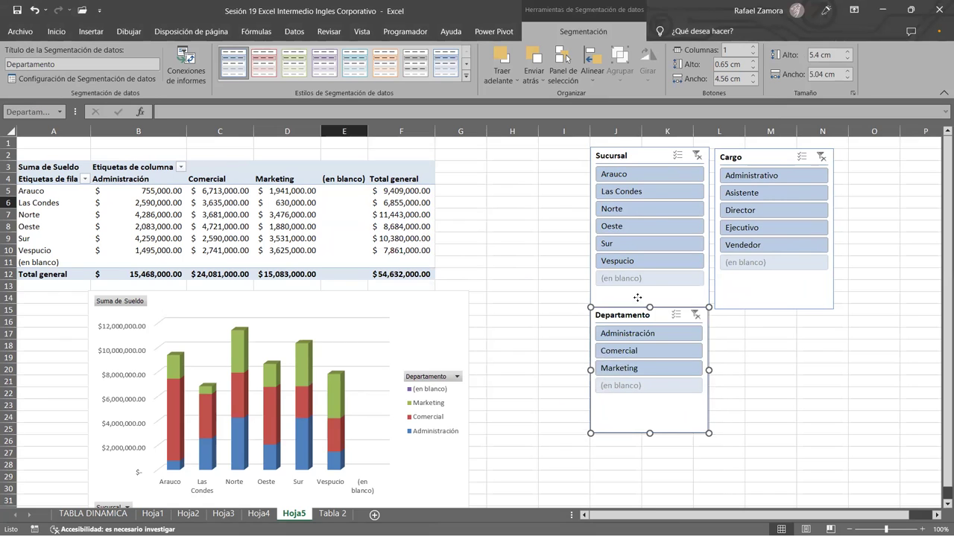
left_click_drag(637, 298, 601, 245)
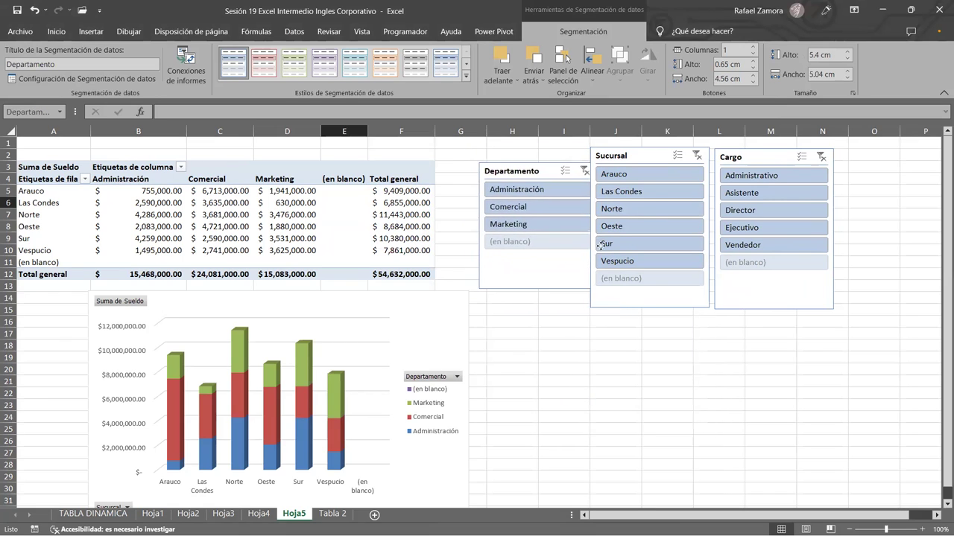
left_click_drag(600, 245, 608, 244)
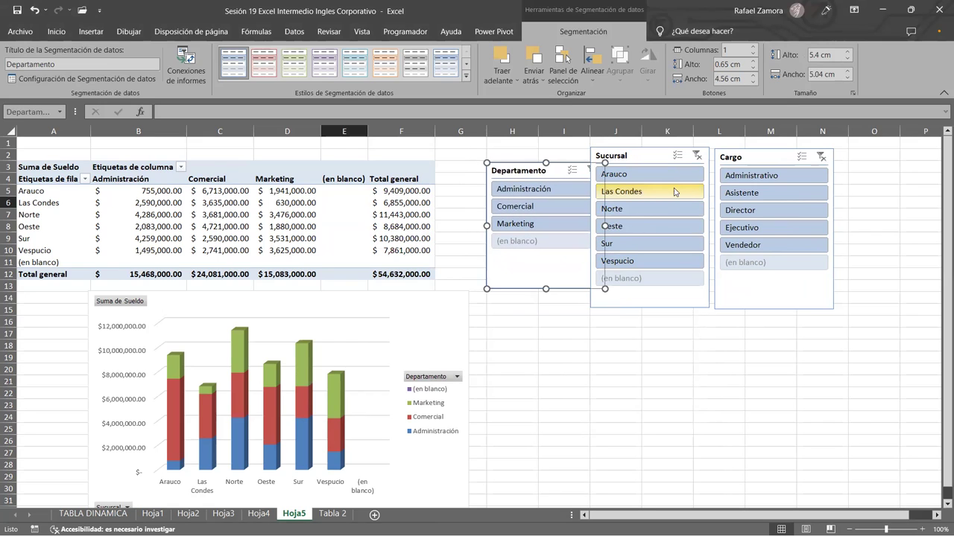
left_click_drag(656, 149, 670, 164)
mouse_move(746, 154)
left_mouse_down()
mouse_move(760, 176)
mouse_move(756, 166)
left_mouse_up()
Step: Stretch the Departamento slicer down to match the height of the other two
left_click(740, 358)
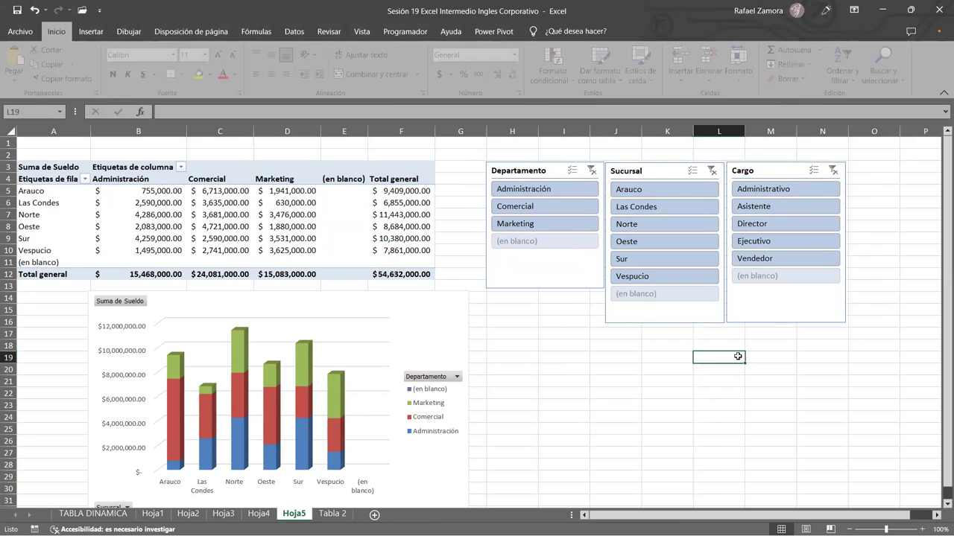
left_click(666, 320)
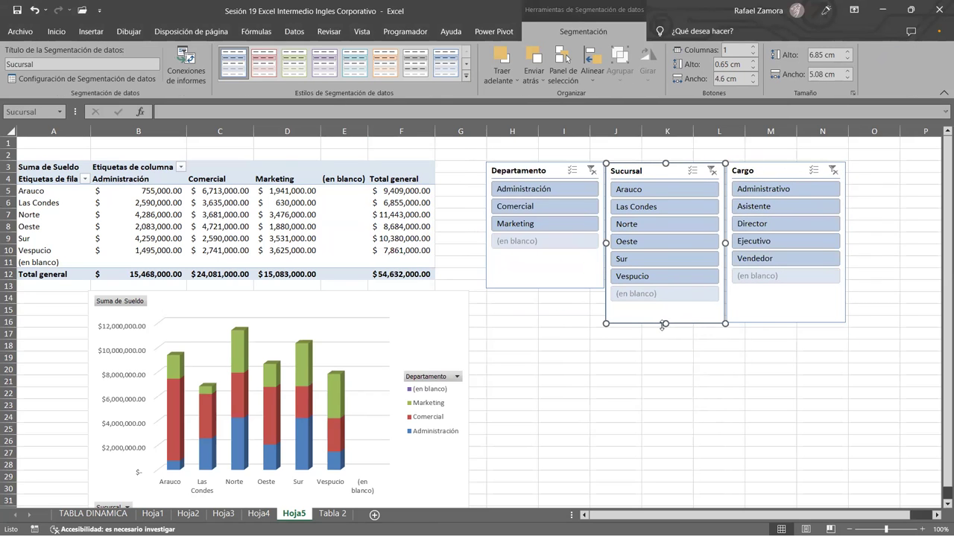
left_click(543, 289)
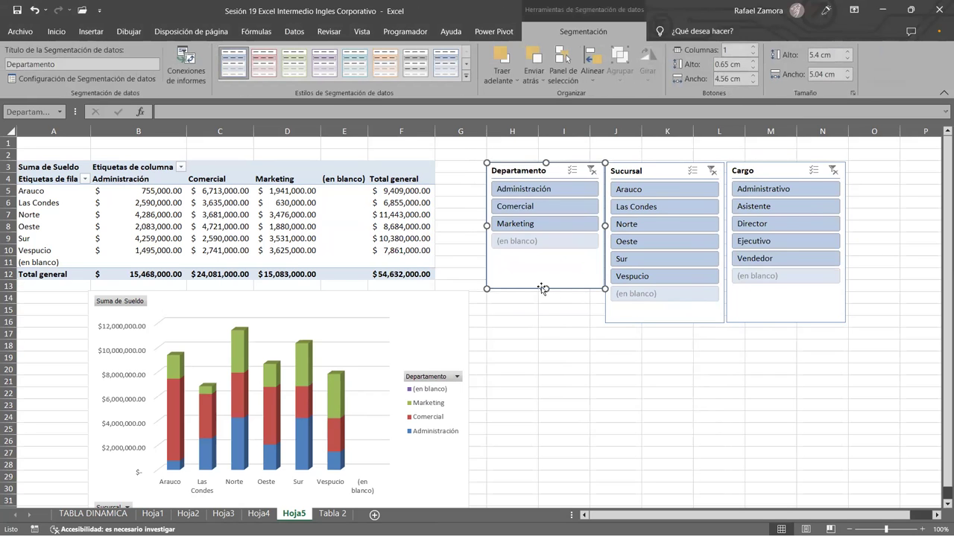
left_click_drag(546, 289, 534, 324)
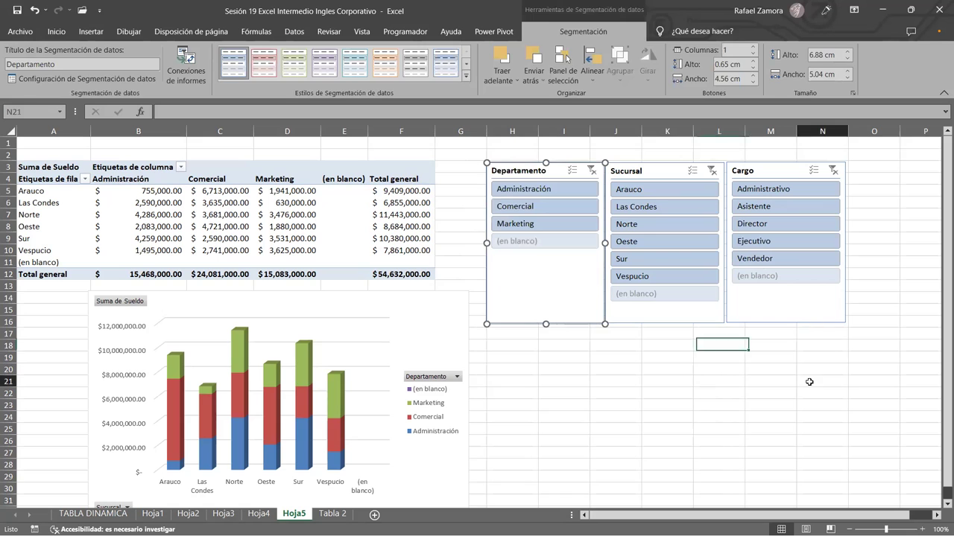
Step: Apply an orange style to the Departamento slicer and a purple style to Sucursal
left_click(812, 381)
left_click(550, 173)
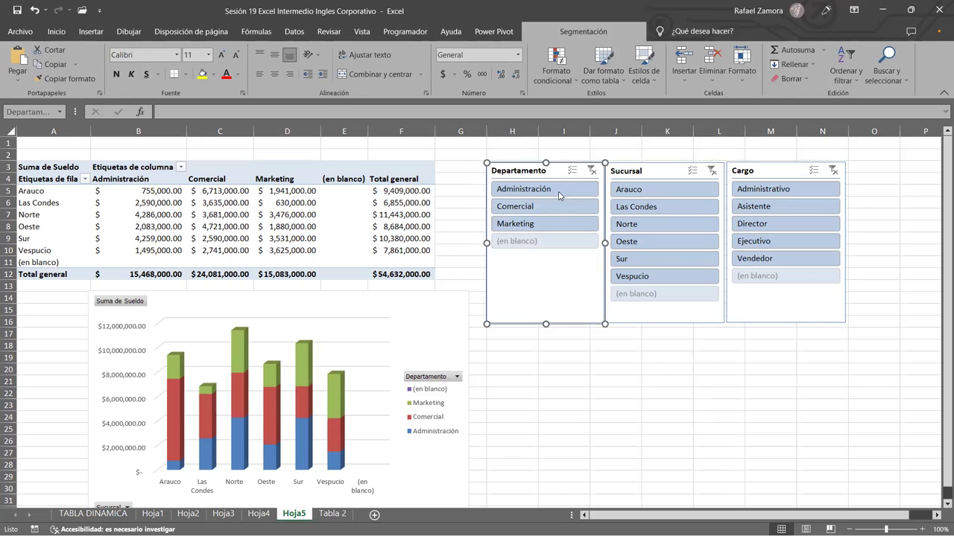
left_click(387, 65)
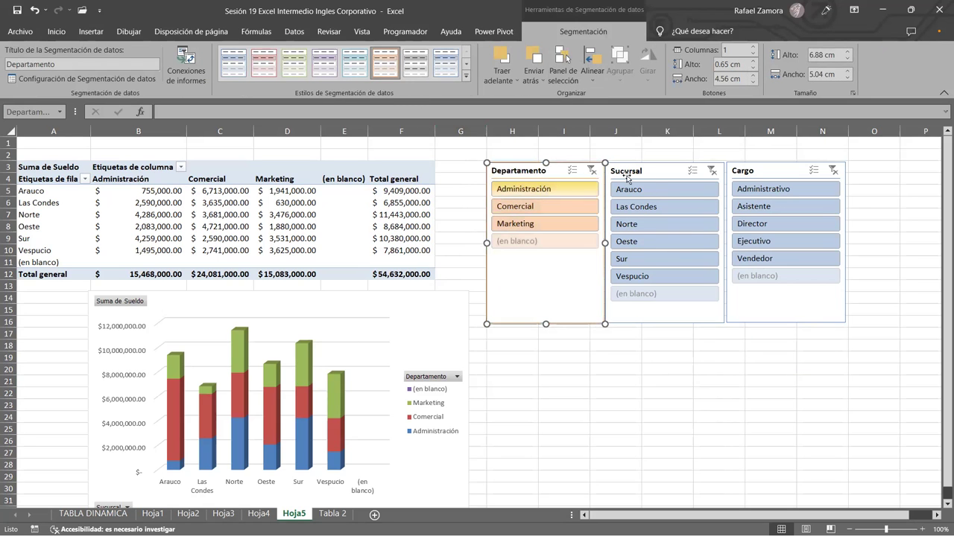
left_click(645, 173)
left_click(324, 64)
Step: Give the Cargo slicer a dark red style from the full slicer style gallery
left_click(783, 171)
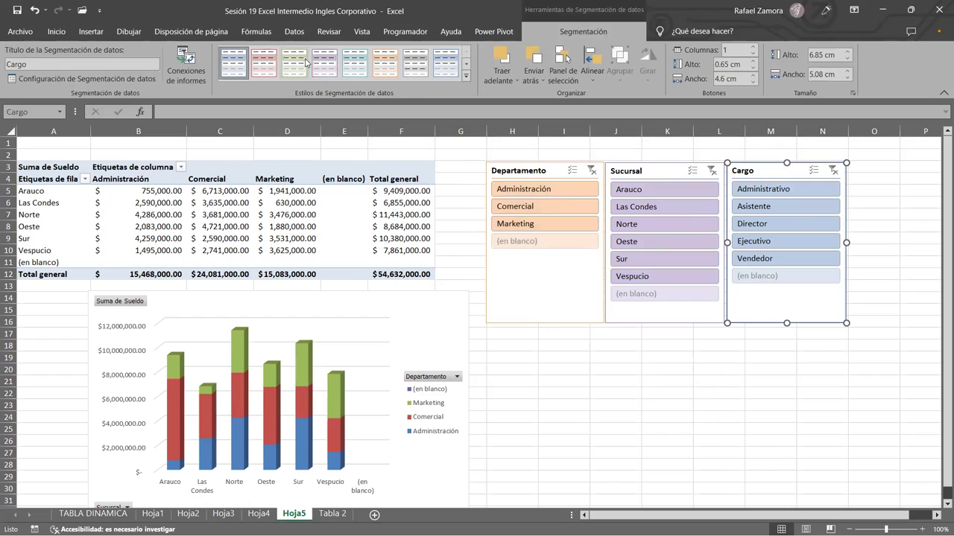
left_click(466, 78)
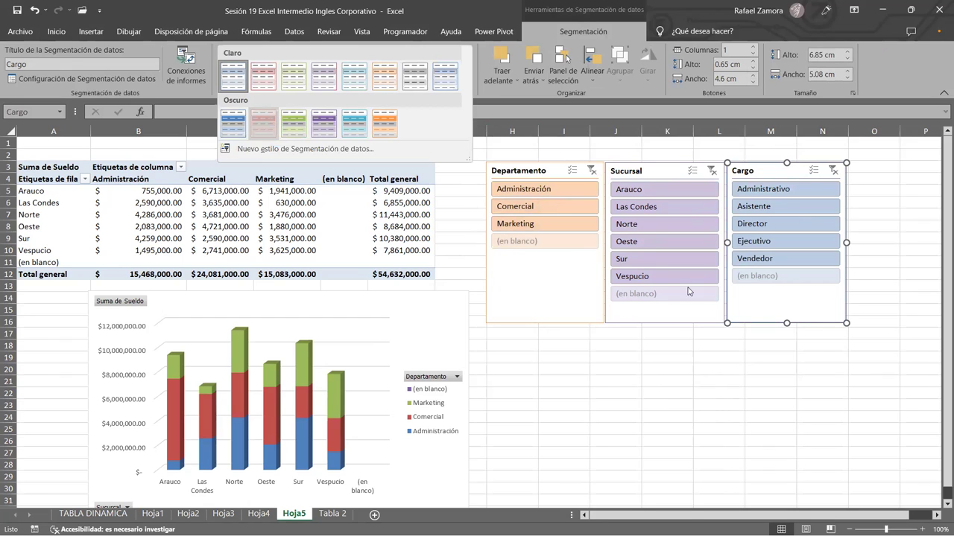
key("Return")
left_click(746, 383)
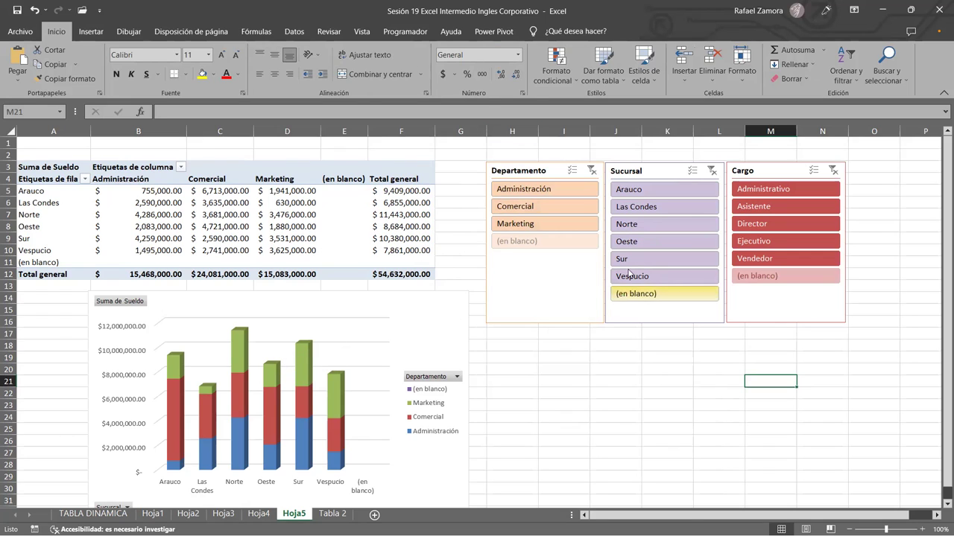
Step: Apply the dark chart style to the pivot chart and nudge it slightly left and down
left_click(300, 298)
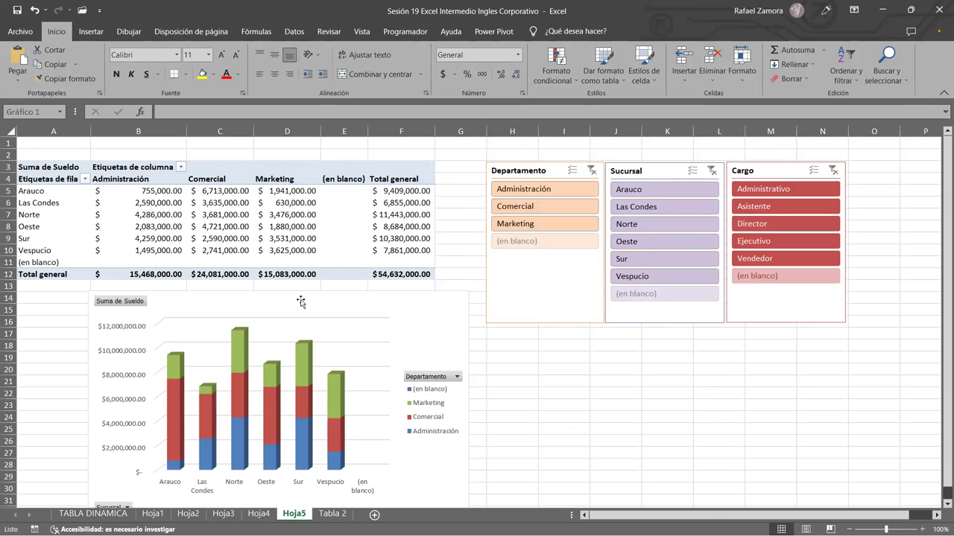
left_click(602, 36)
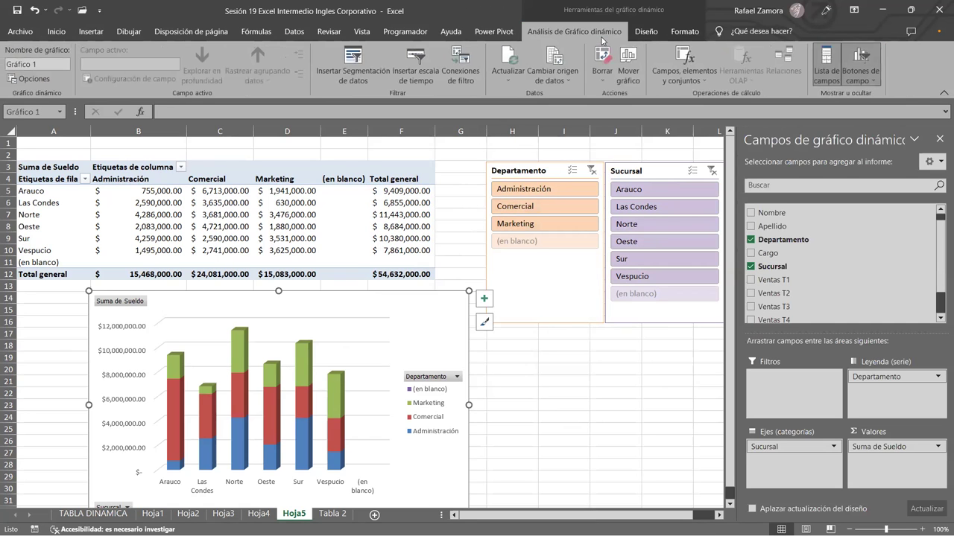
left_click(645, 31)
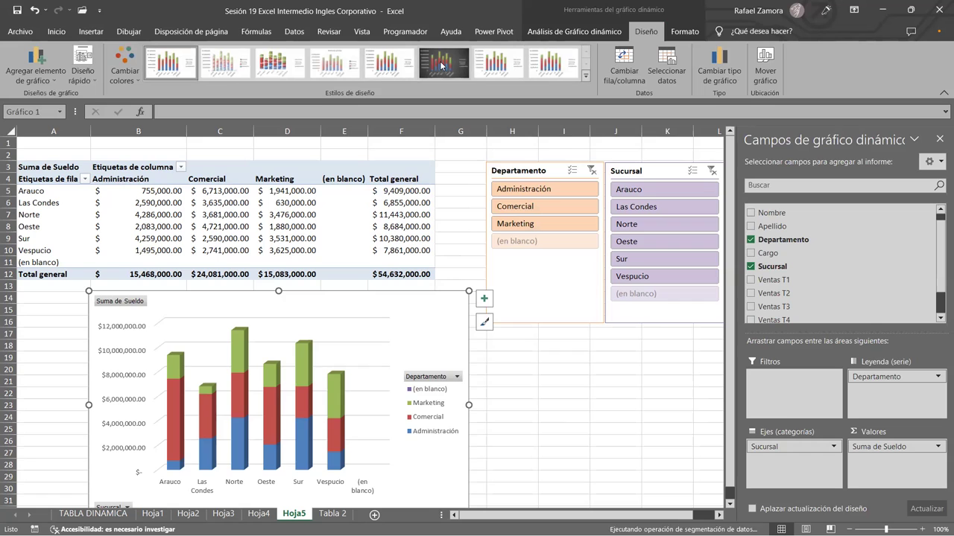
left_click(432, 66)
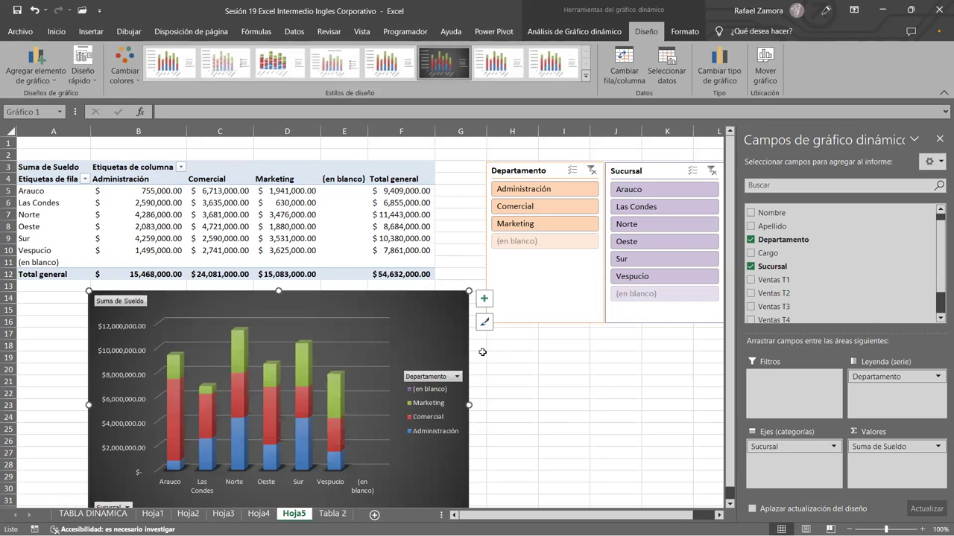
mouse_move(445, 291)
left_mouse_down()
mouse_move(433, 297)
mouse_move(440, 293)
left_mouse_up()
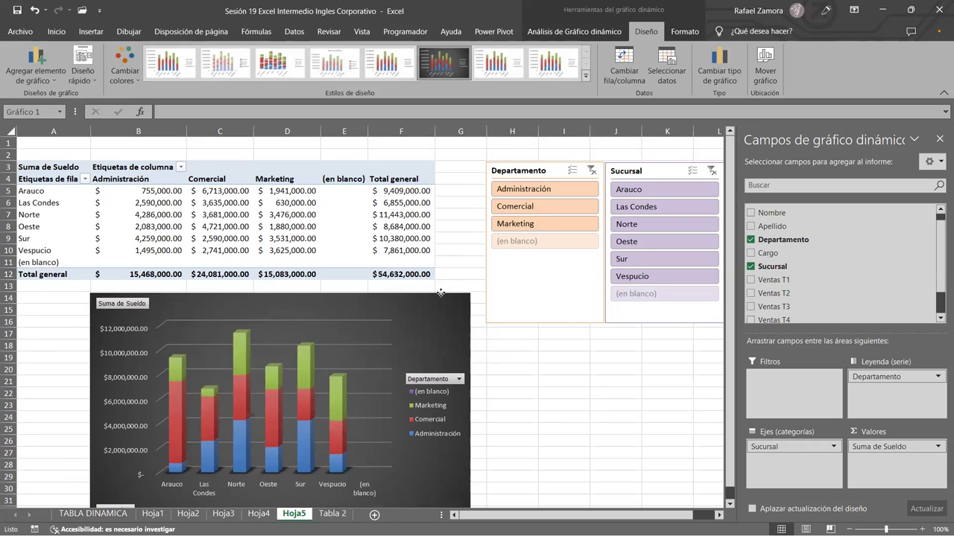
left_click(630, 381)
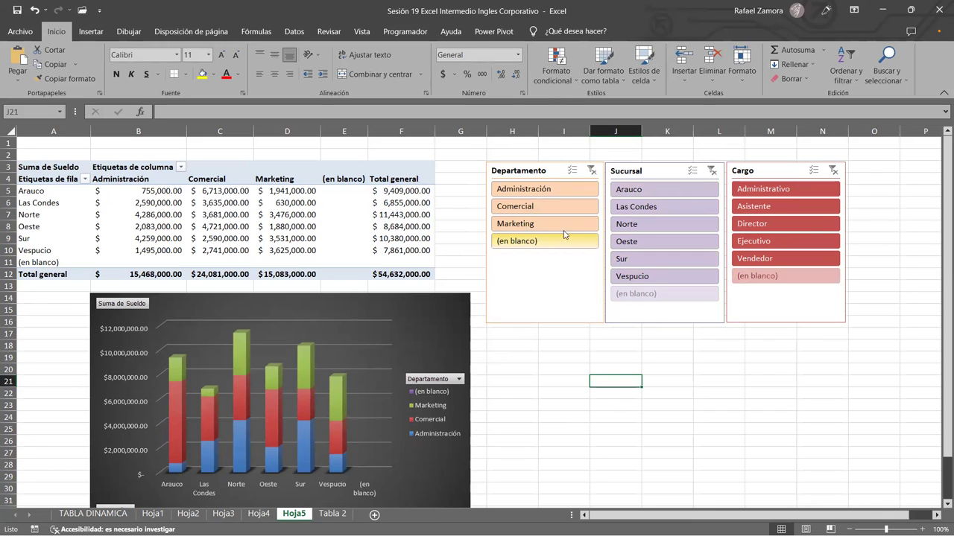
Step: With multi-select on, exclude Arauco, Oeste, Vespucio branches and Asistente, Ejecutivo roles
left_click(690, 170)
left_click(667, 246)
left_click(663, 189)
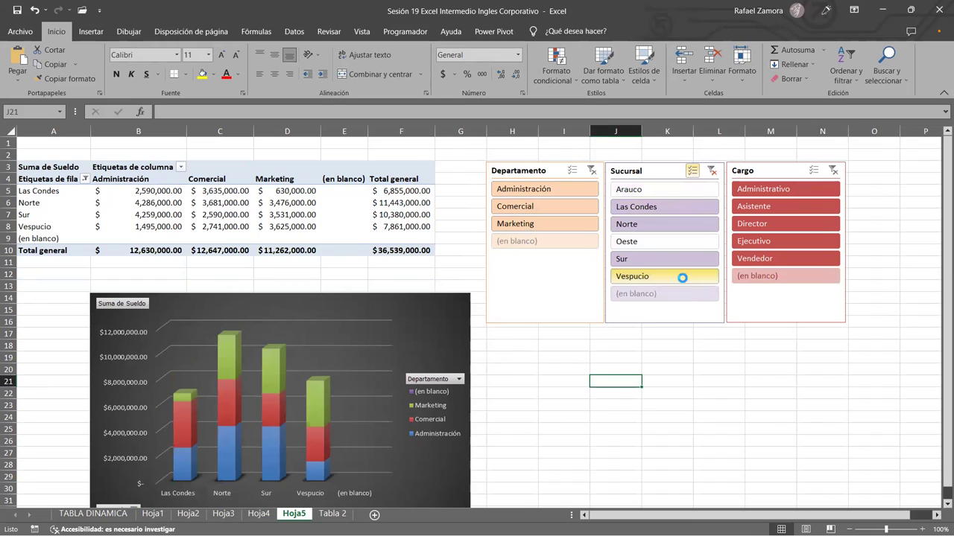
left_click(681, 275)
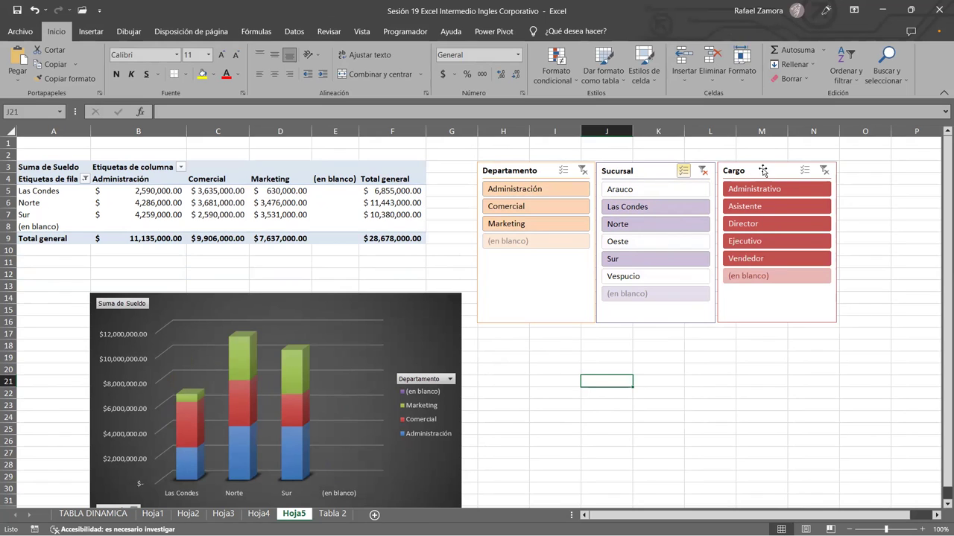
left_click(777, 212)
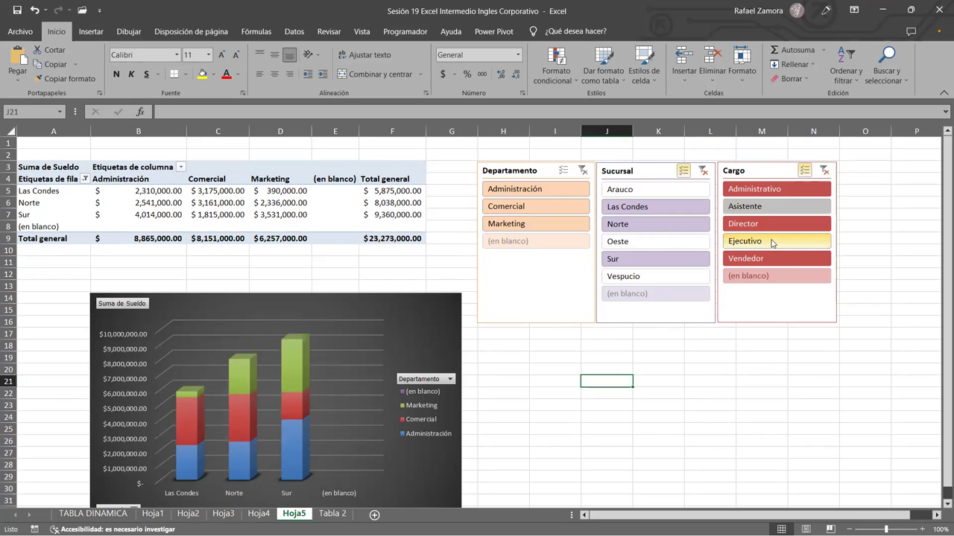
left_click(773, 243)
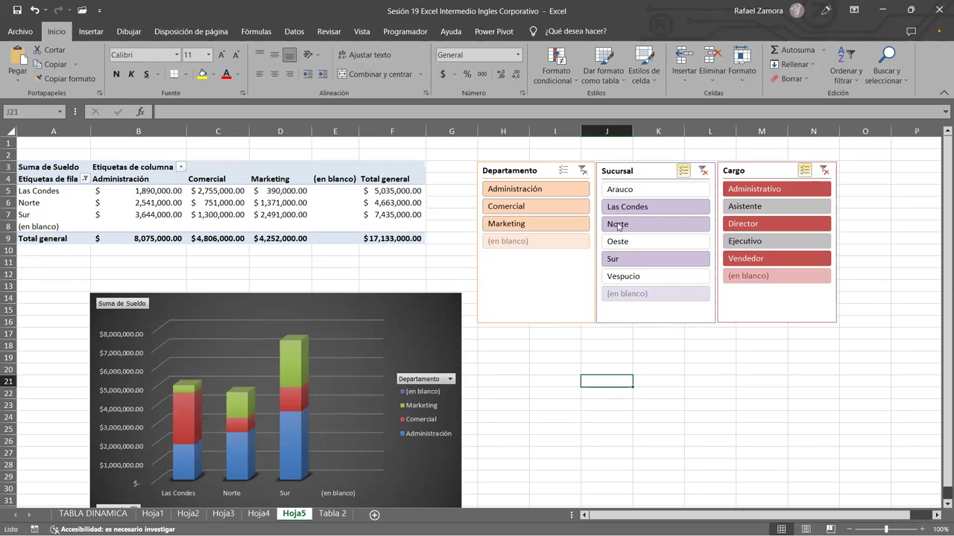
Step: Try filtering Departamento down to Marketing, then restore all departments and re-include Oeste
left_click(563, 170)
left_click(522, 207)
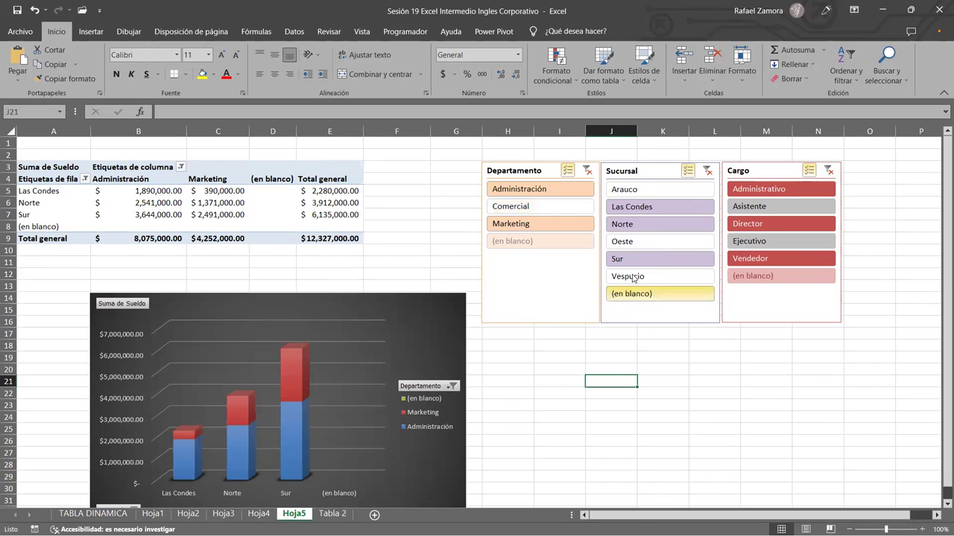
left_click(548, 190)
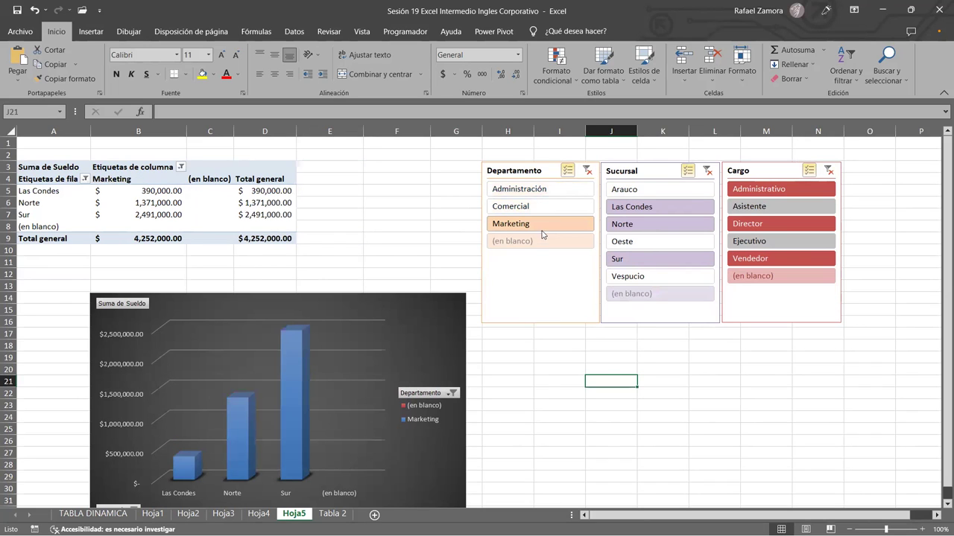
left_click(533, 192)
left_click(531, 210)
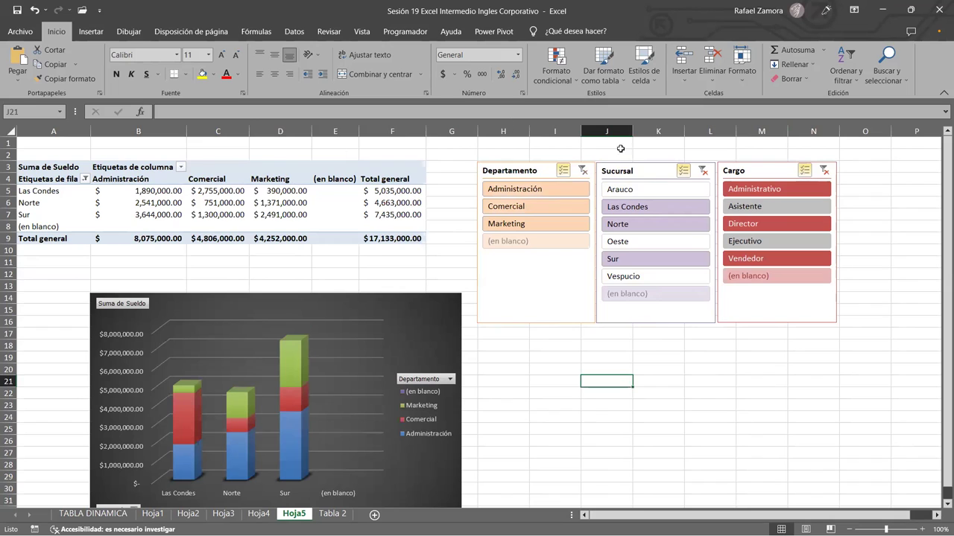
left_click(655, 241)
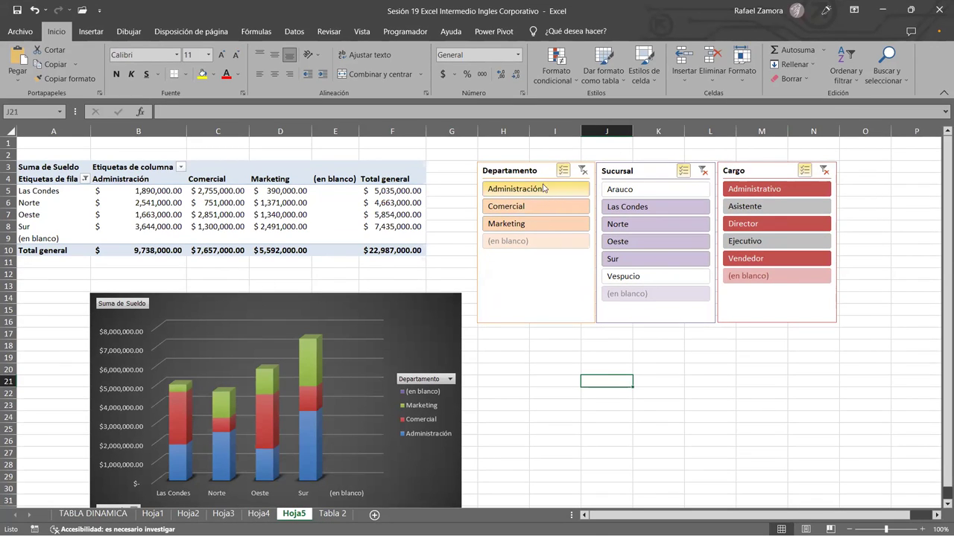
left_click(537, 173)
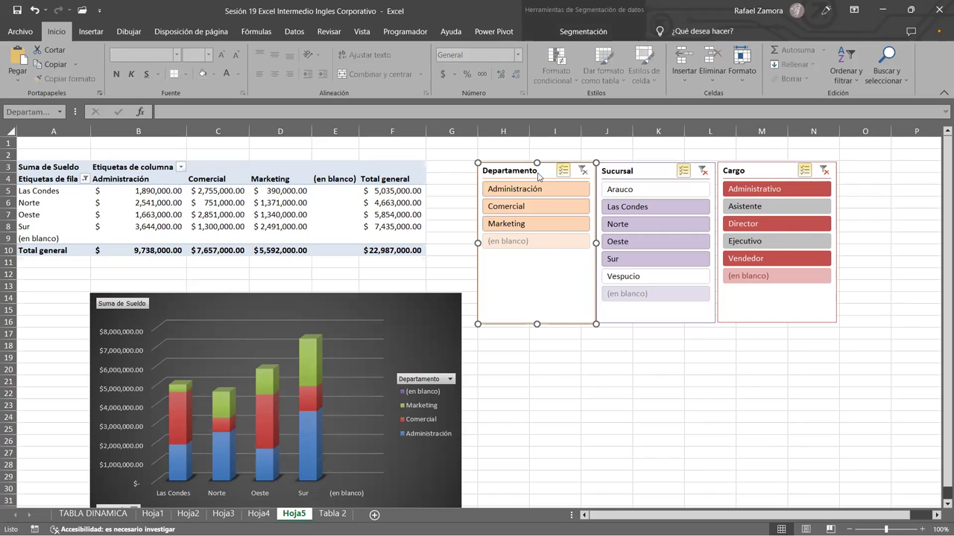
right_click(539, 176)
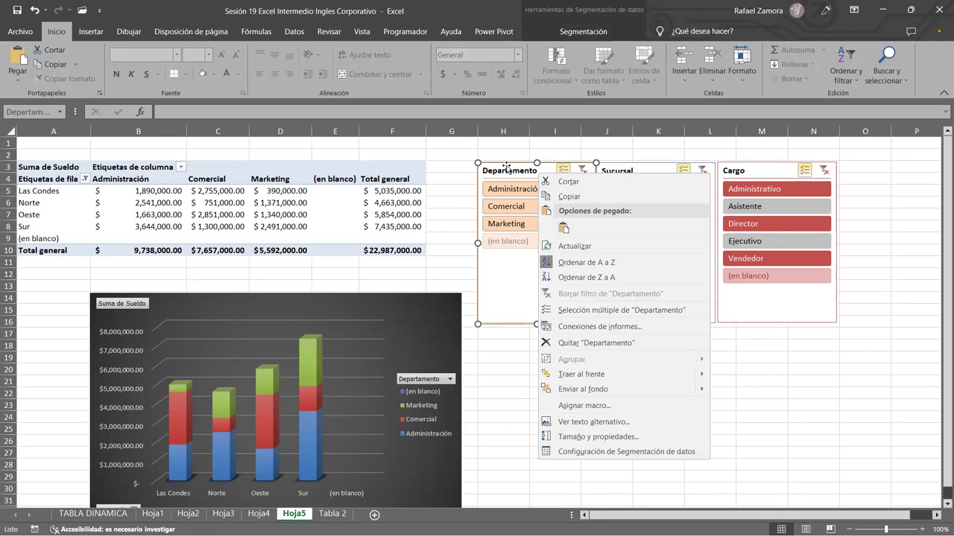
left_click(506, 167)
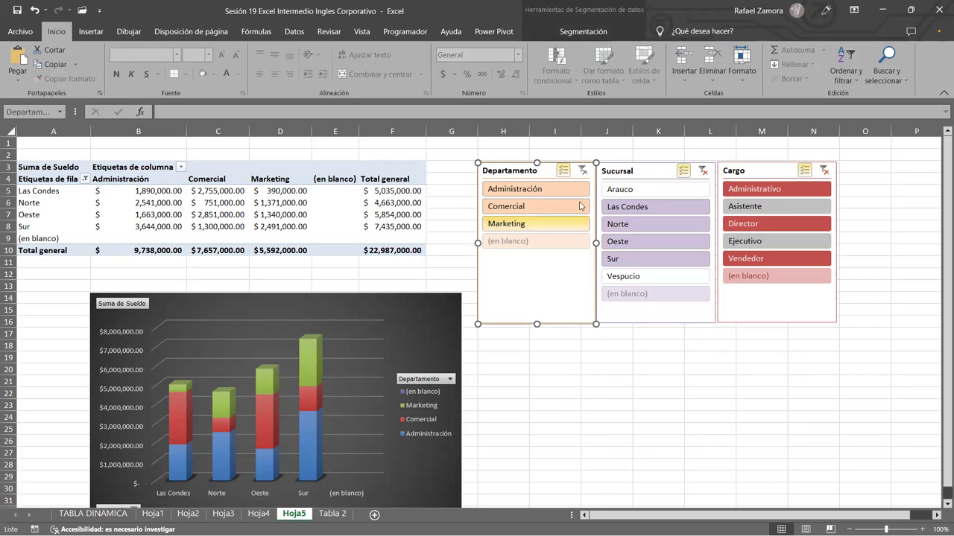
left_click(600, 30)
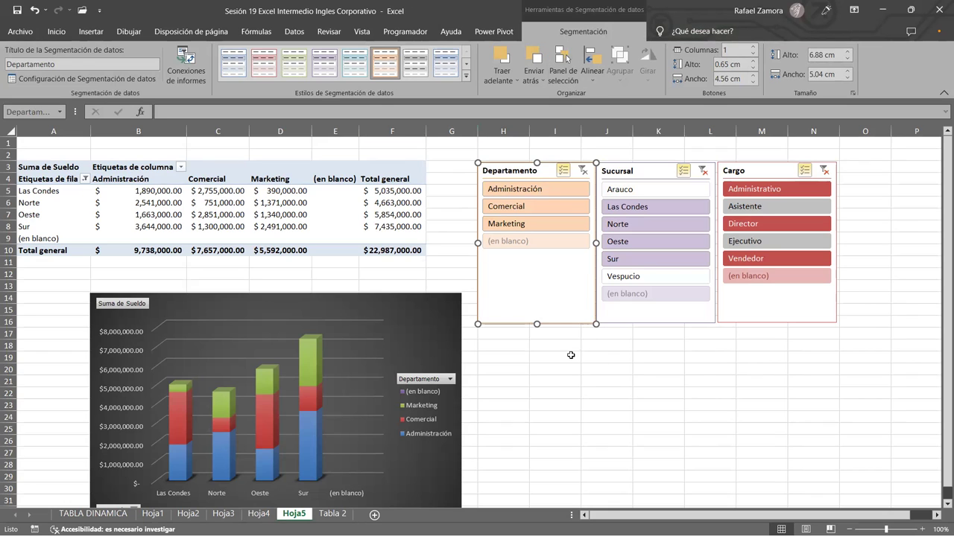
left_click(695, 322)
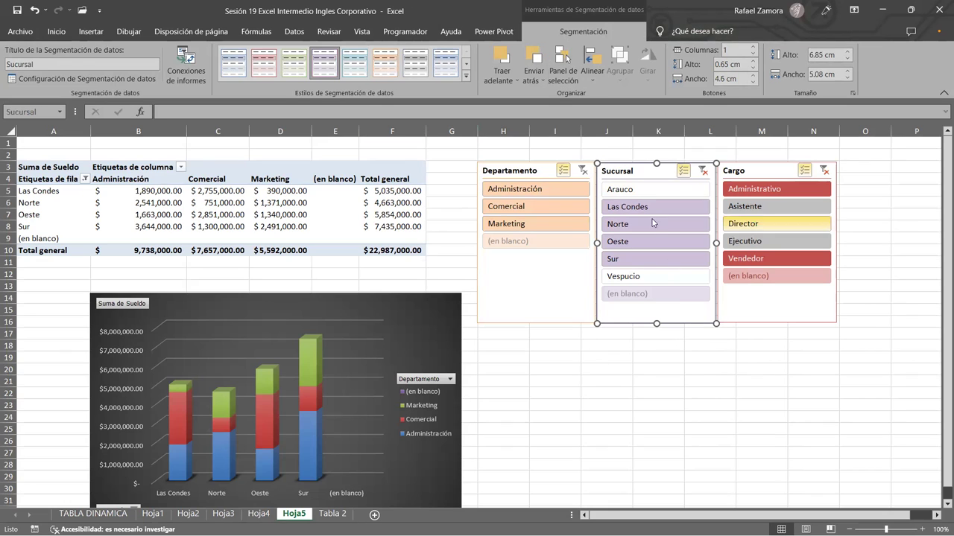
left_click(775, 324)
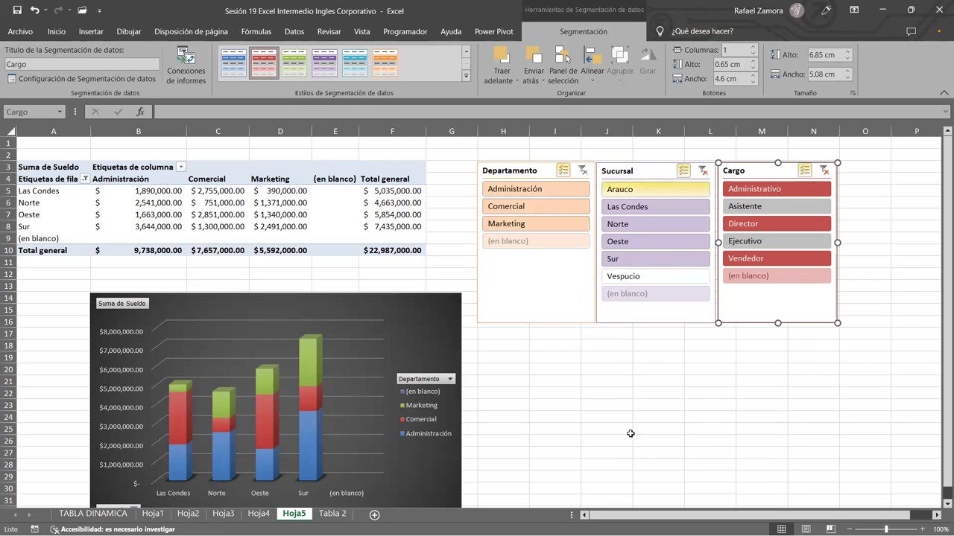
left_click(650, 418)
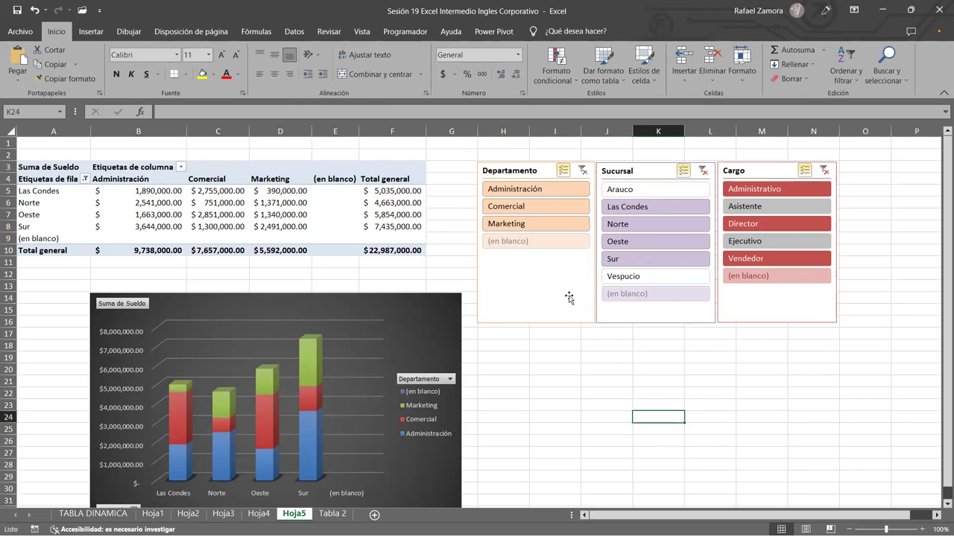
Step: Insert a Nombre slicer for the pivot table
left_click(392, 174)
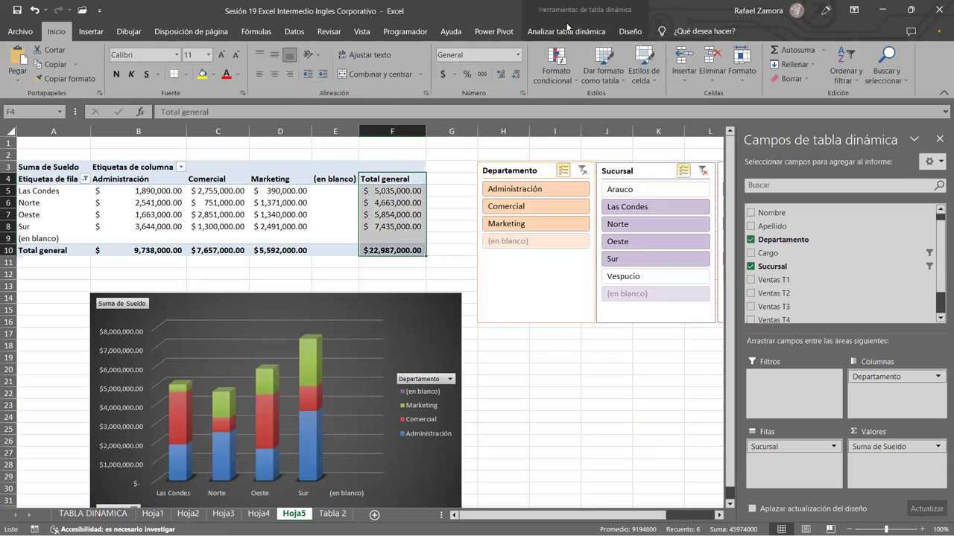
left_click(567, 30)
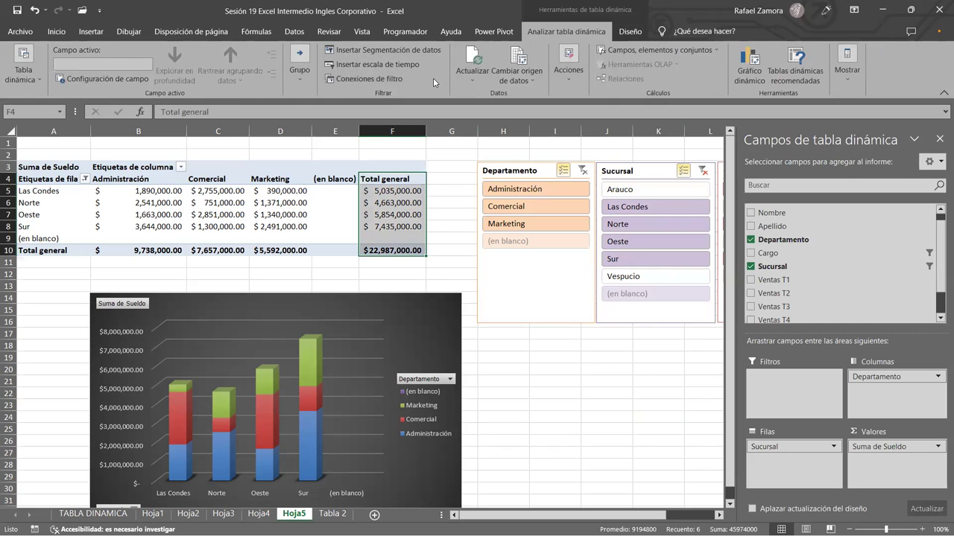
left_click(415, 57)
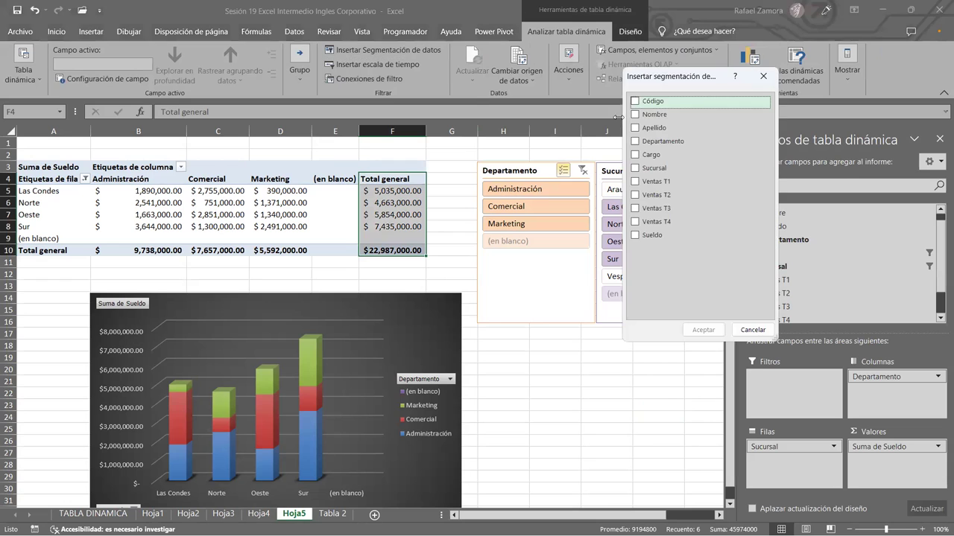
left_click(636, 114)
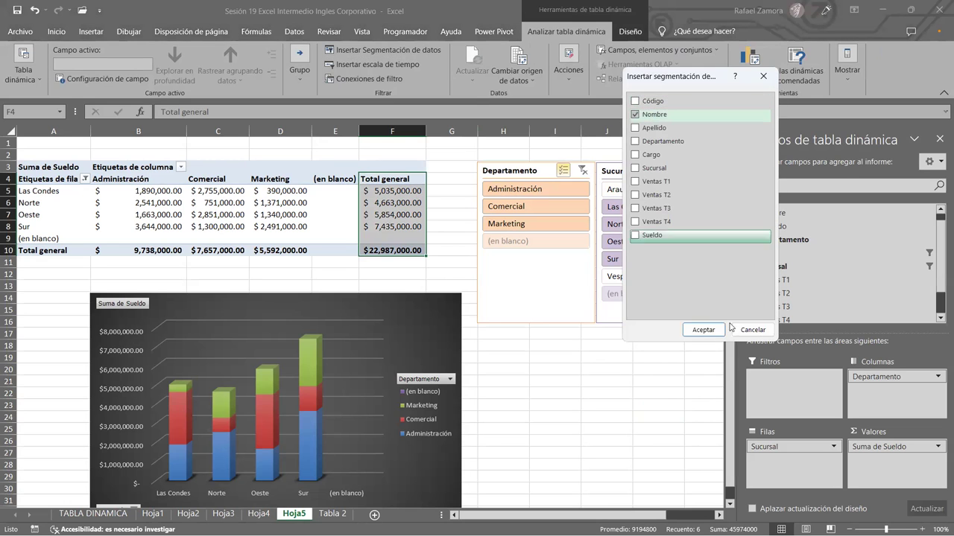
left_click(703, 330)
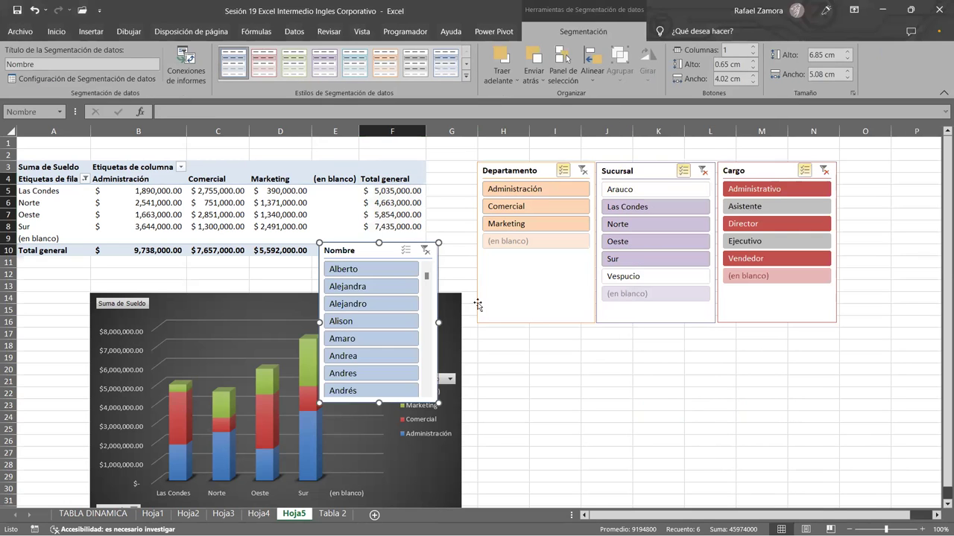
Step: Move the Nombre slicer below the Departamento slicer, beside the chart
left_click_drag(384, 253, 512, 333)
mouse_move(529, 371)
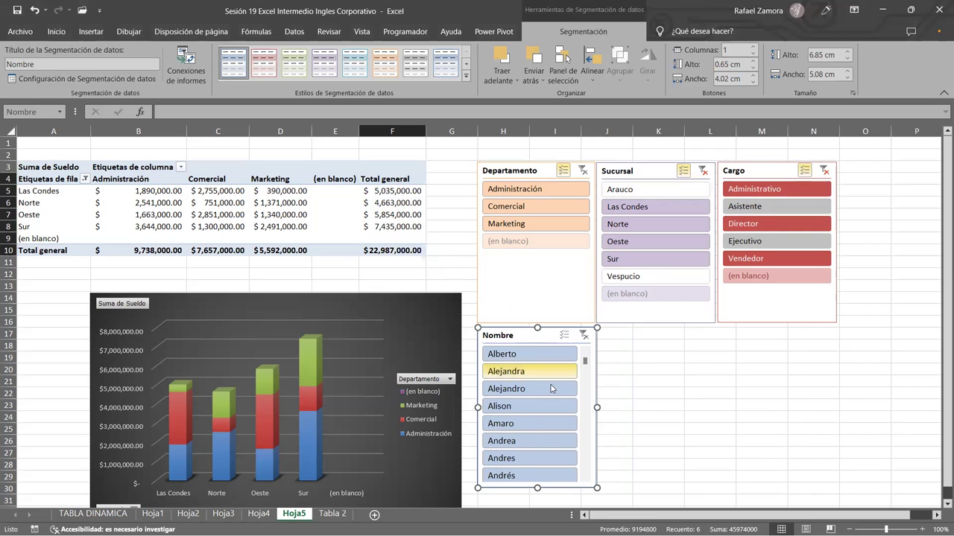
scroll(564, 420, "down", 2)
scroll(558, 410, "down", 3)
scroll(555, 402, "down", 3)
scroll(552, 396, "up", 1)
scroll(552, 396, "up", 2)
scroll(548, 397, "up", 3)
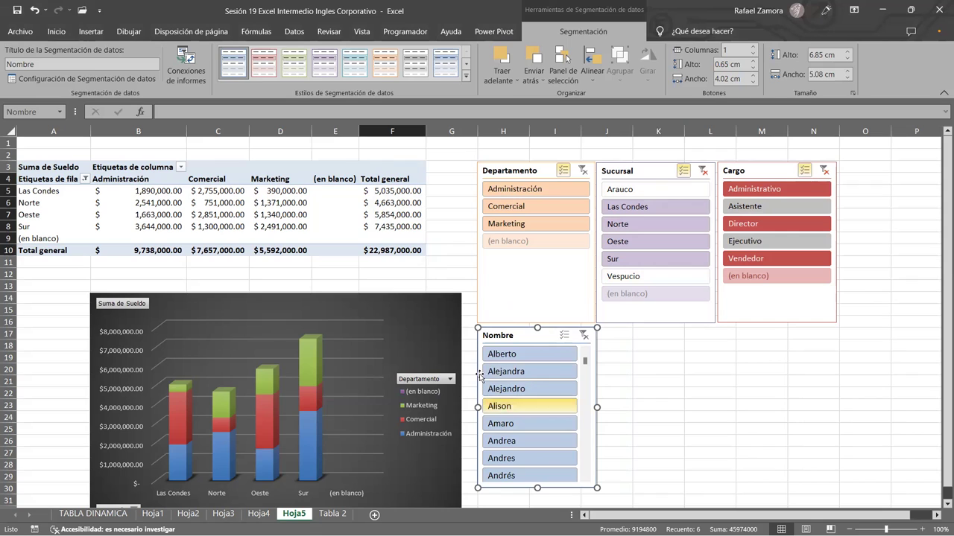
Step: Set the Nombre slicer to two columns and widen it so names show in full
left_click(752, 47)
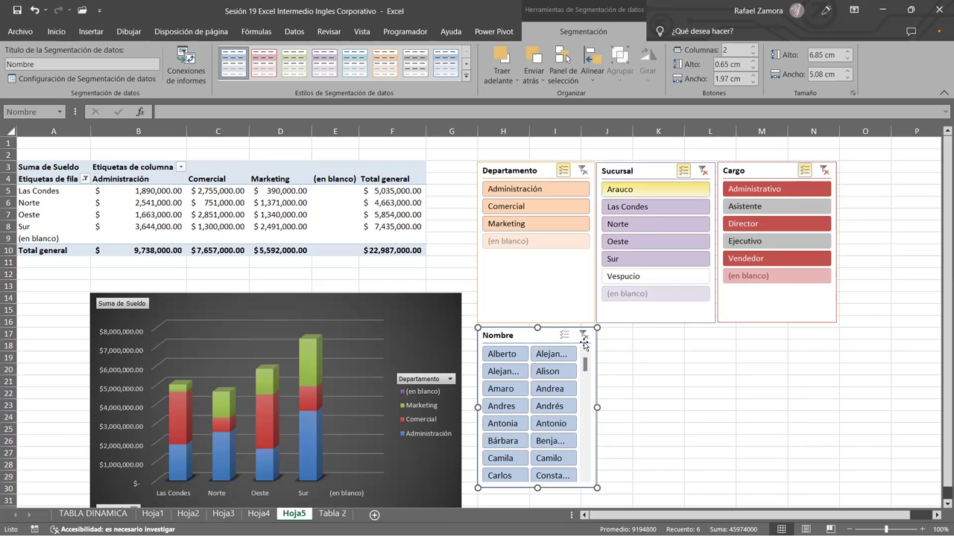
scroll(591, 398, "down", 5)
scroll(590, 395, "down", 3)
scroll(590, 391, "down", 3)
scroll(589, 391, "down", 3)
scroll(587, 393, "up", 5)
scroll(586, 393, "up", 5)
scroll(585, 395, "up", 5)
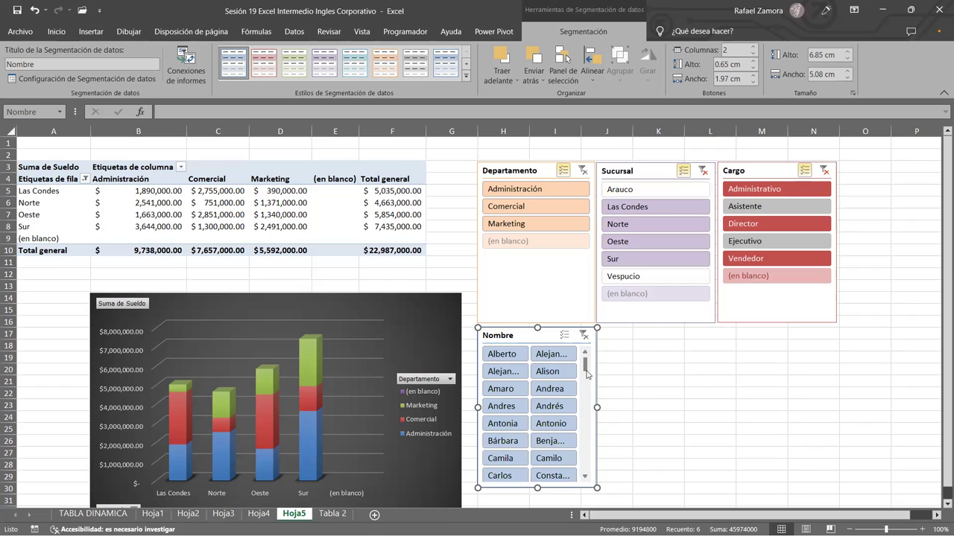
left_click_drag(596, 409, 711, 408)
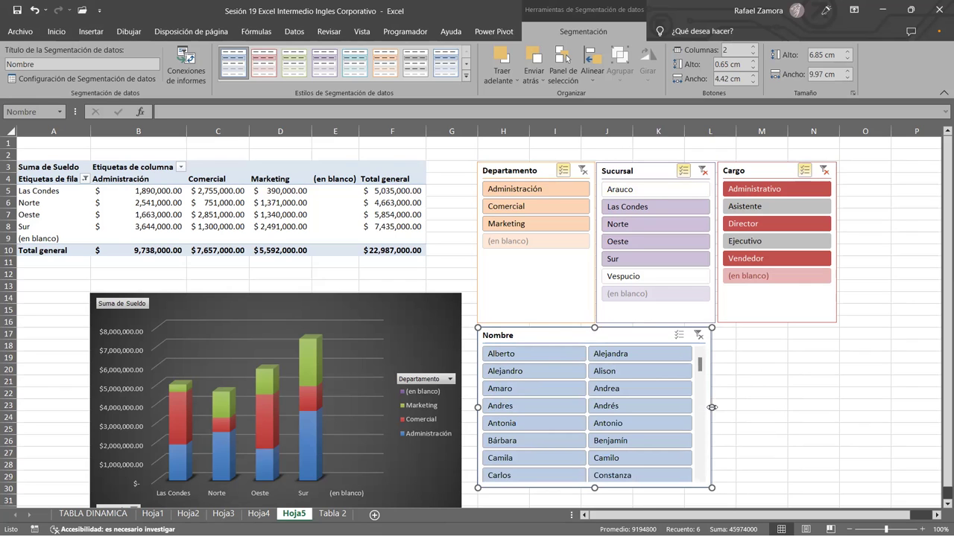
Step: Raise the Nombre slicer to four columns and stretch it to the Cargo slicer's right edge
left_click(751, 46)
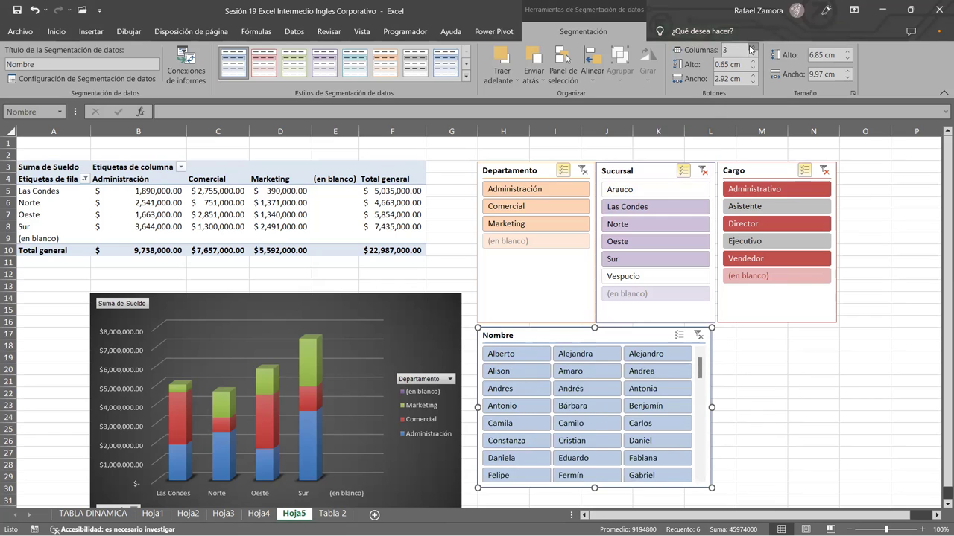
left_click(752, 46)
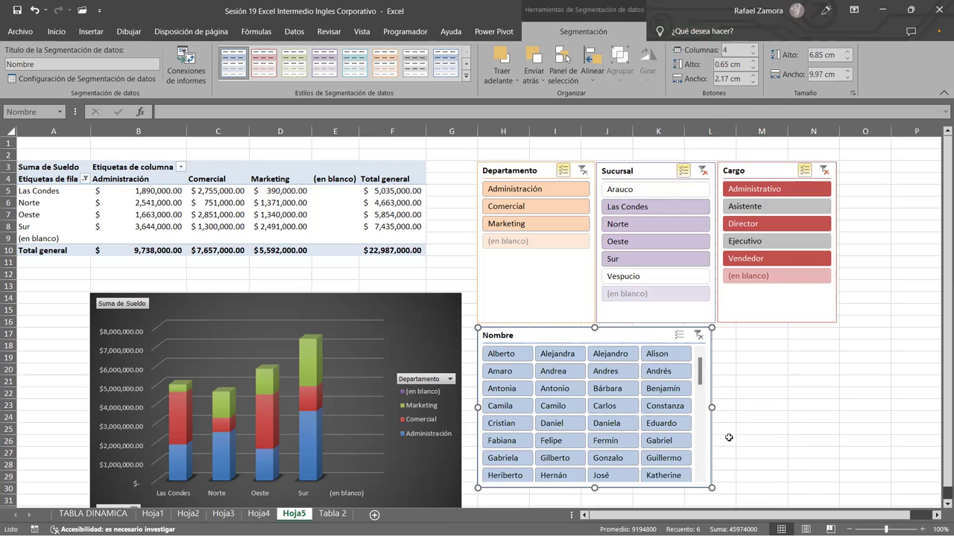
left_click_drag(713, 408, 843, 409)
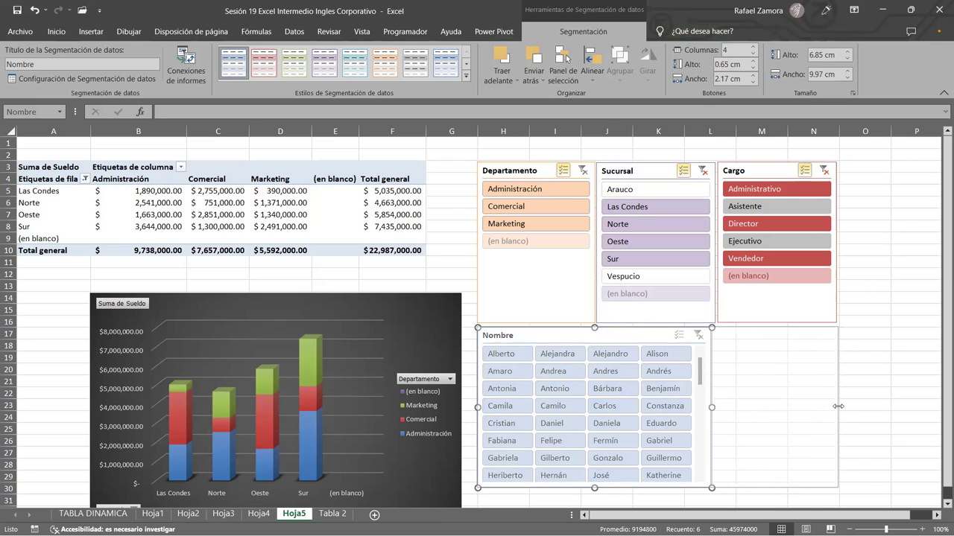
left_click_drag(842, 409, 838, 407)
scroll(810, 406, "down", 3)
scroll(810, 406, "down", 5)
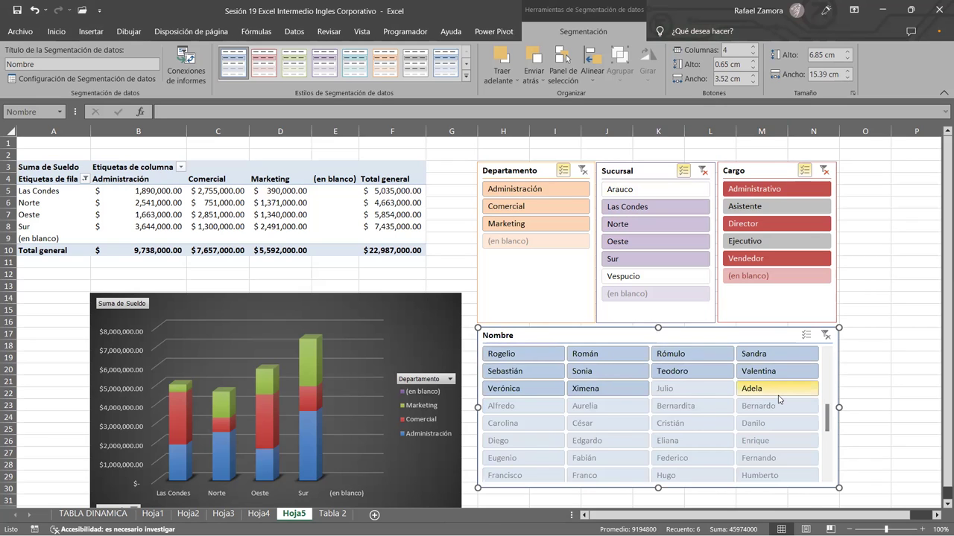
scroll(810, 406, "down", 3)
scroll(811, 406, "up", 5)
scroll(811, 406, "up", 5)
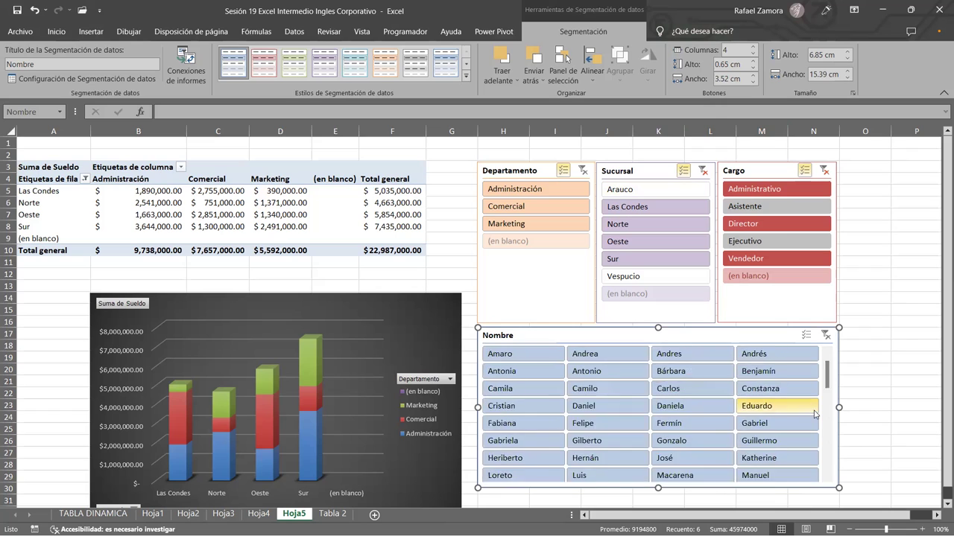
scroll(812, 410, "down", 10)
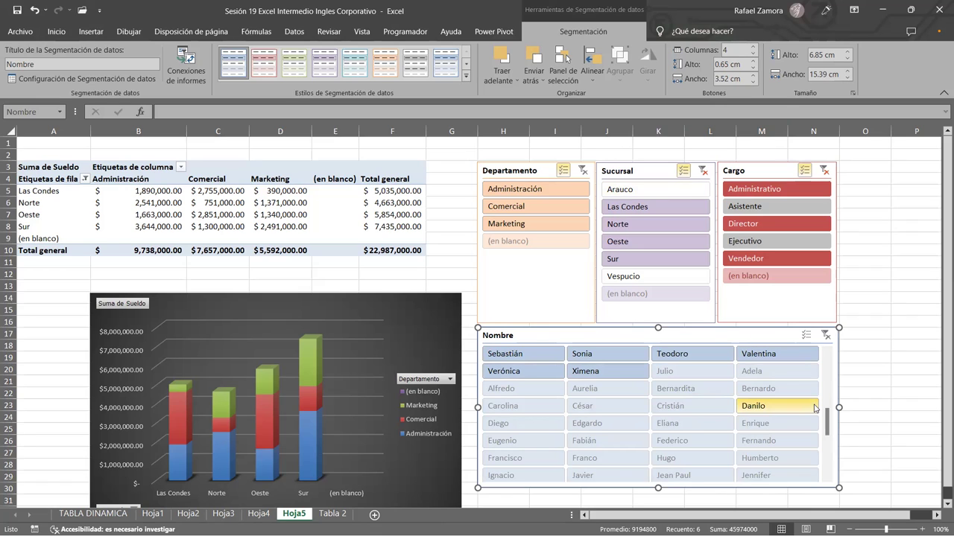
scroll(626, 238, "up", 1)
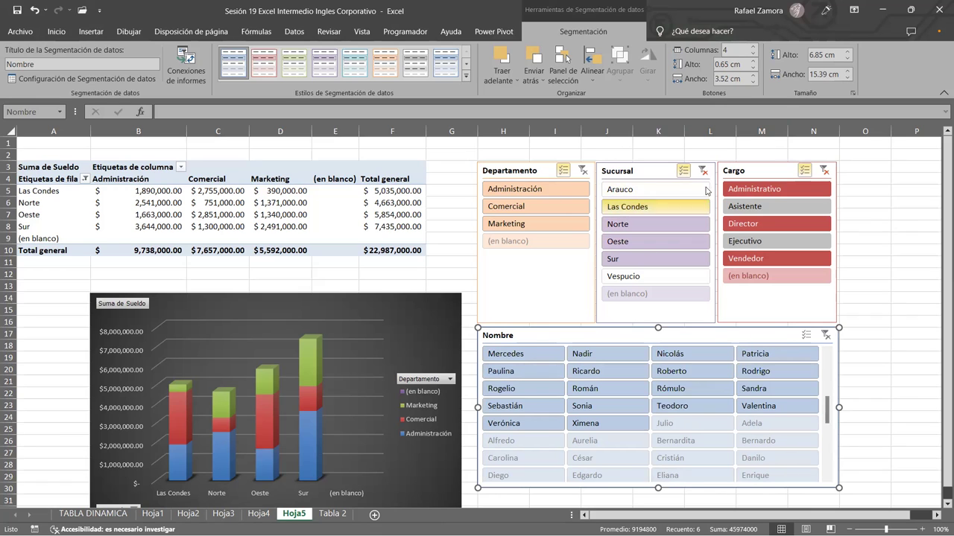
Step: Exclude the Norte branch in the Sucursal slicer
left_click(660, 224)
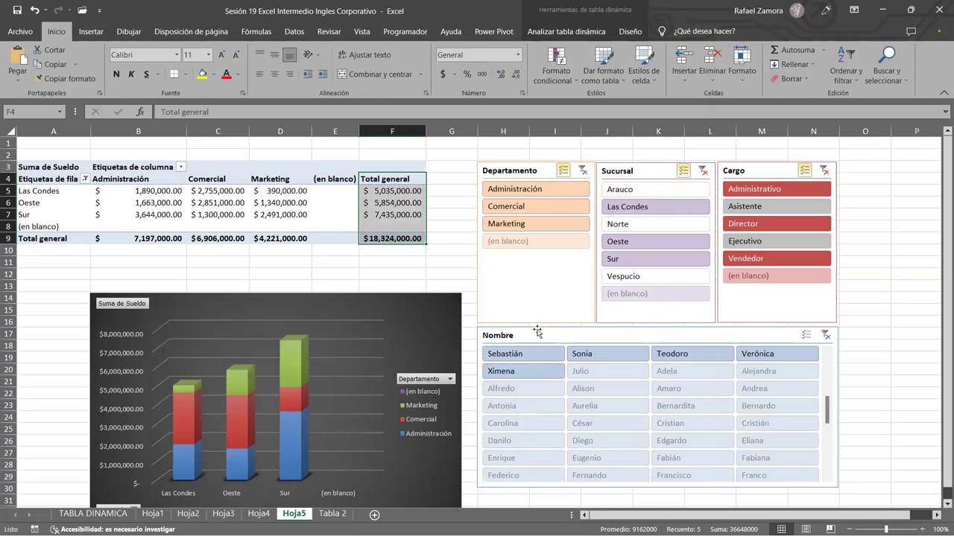
left_click(648, 277)
scroll(720, 385, "down", 3)
scroll(729, 351, "down", 2)
scroll(728, 350, "up", 3)
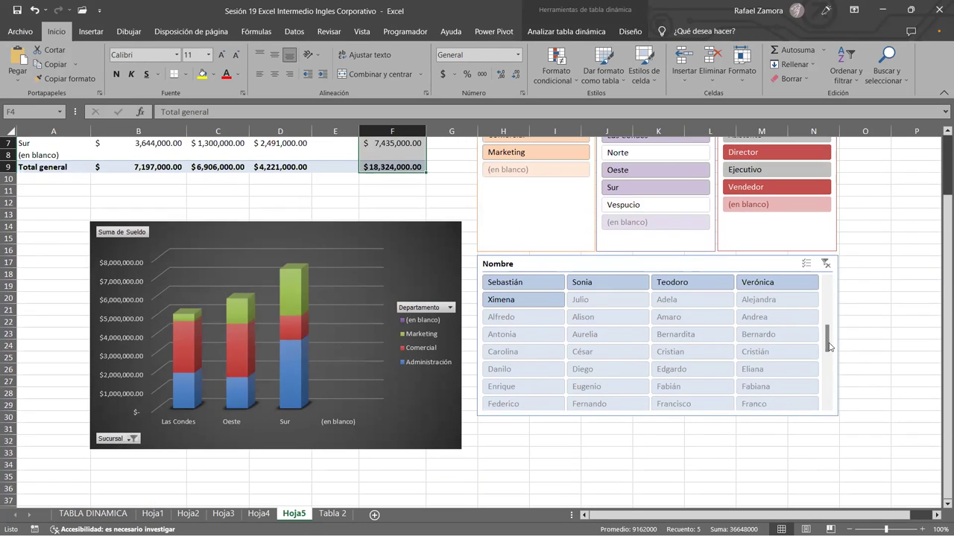
left_click_drag(827, 334, 829, 313)
scroll(672, 334, "up", 2)
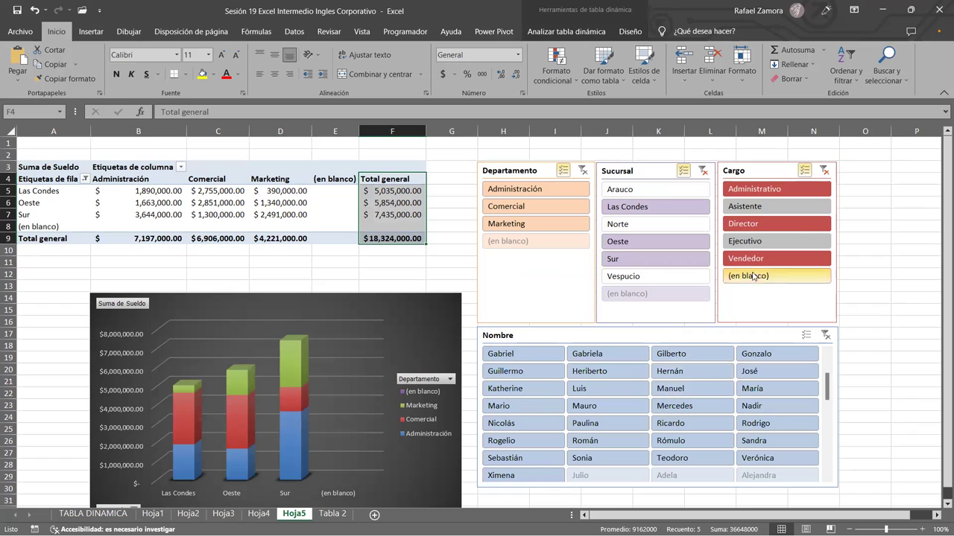
Step: Exclude the Director position and Comercial department, then select cell D6
left_click(768, 224)
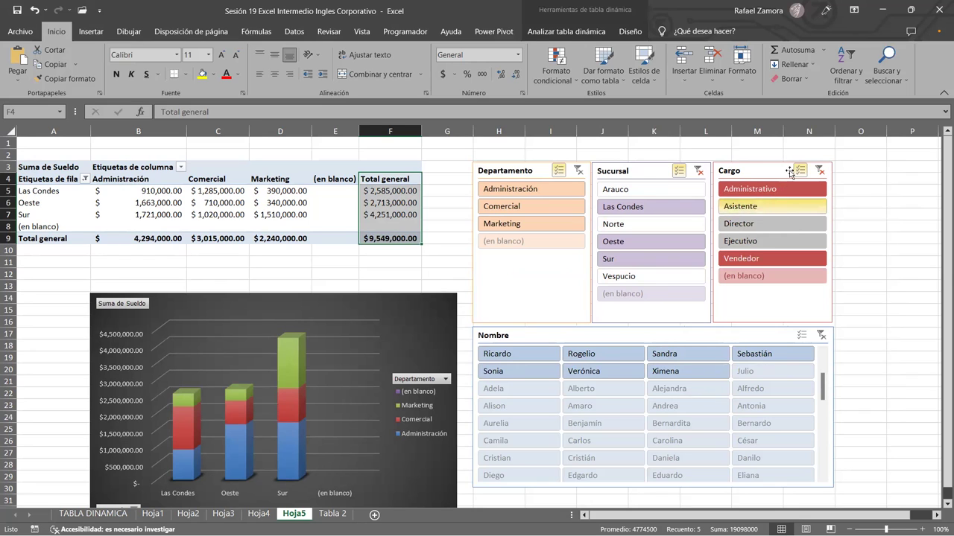
mouse_move(820, 401)
scroll(821, 399, "up", 2)
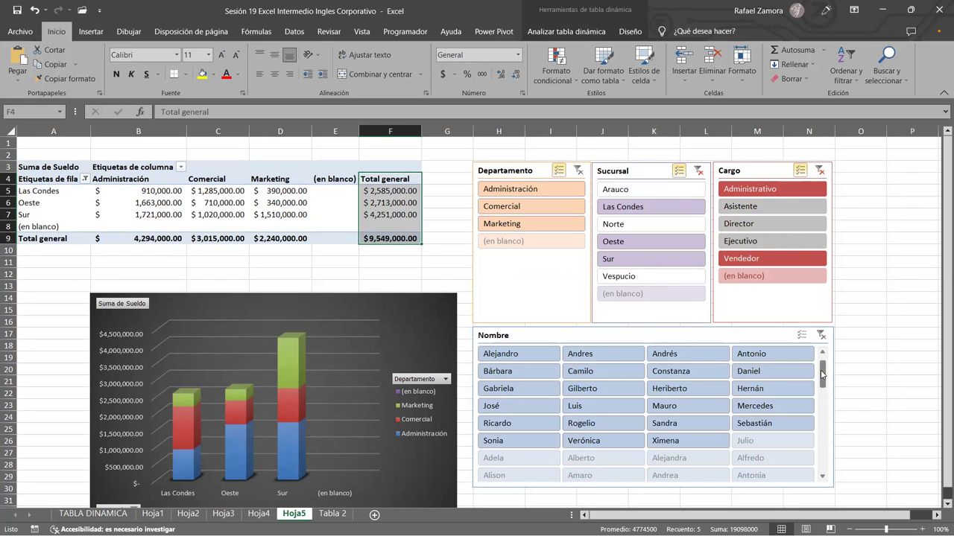
scroll(824, 397, "down", 2)
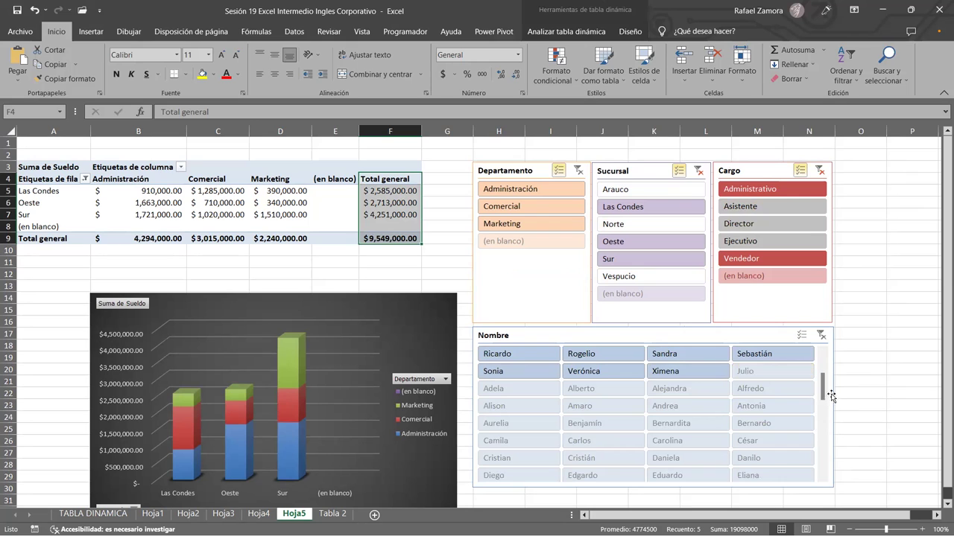
mouse_move(824, 395)
left_mouse_down()
mouse_move(824, 451)
mouse_move(824, 367)
left_mouse_up()
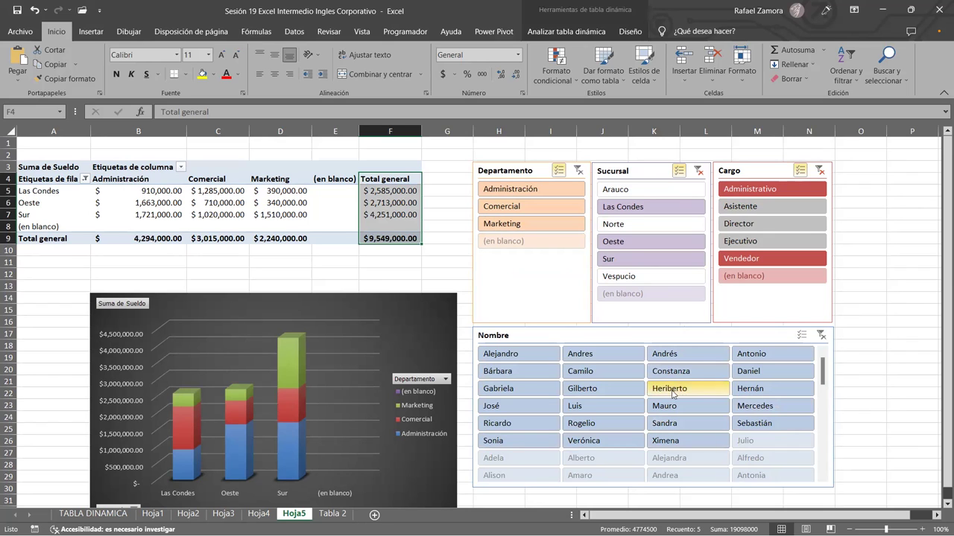
left_click(531, 209)
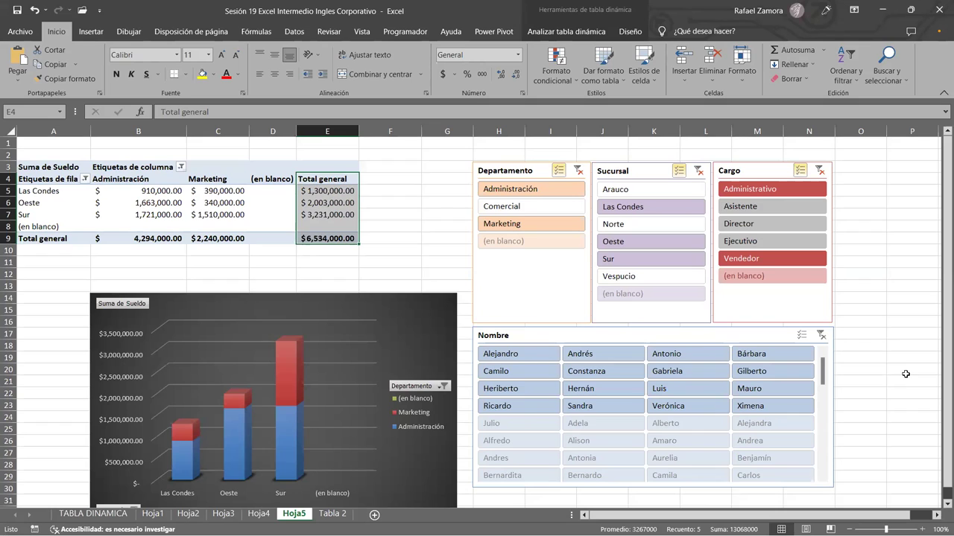
left_click(267, 200)
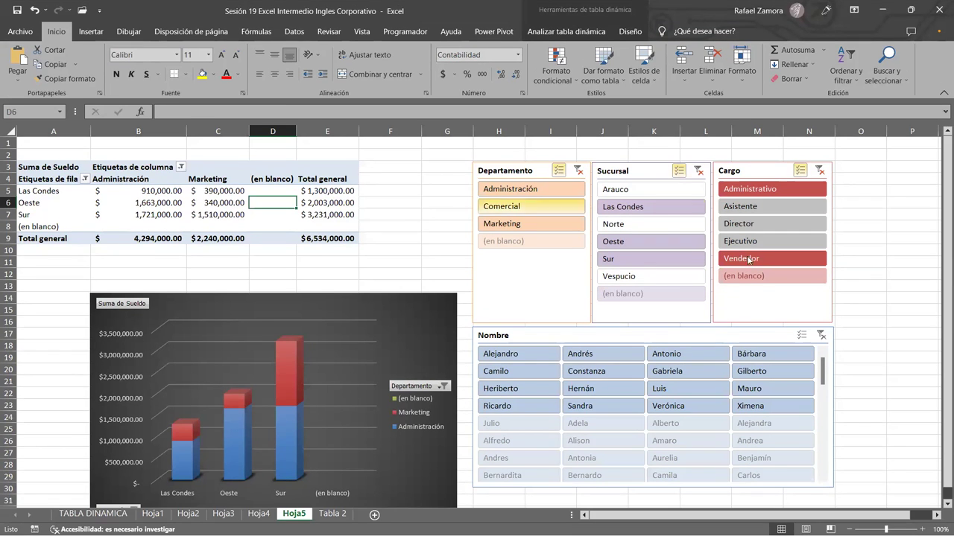
Step: Deselect (en blanco) in the Cargo and Sucursal slicers, then click an empty cell
left_click(740, 277)
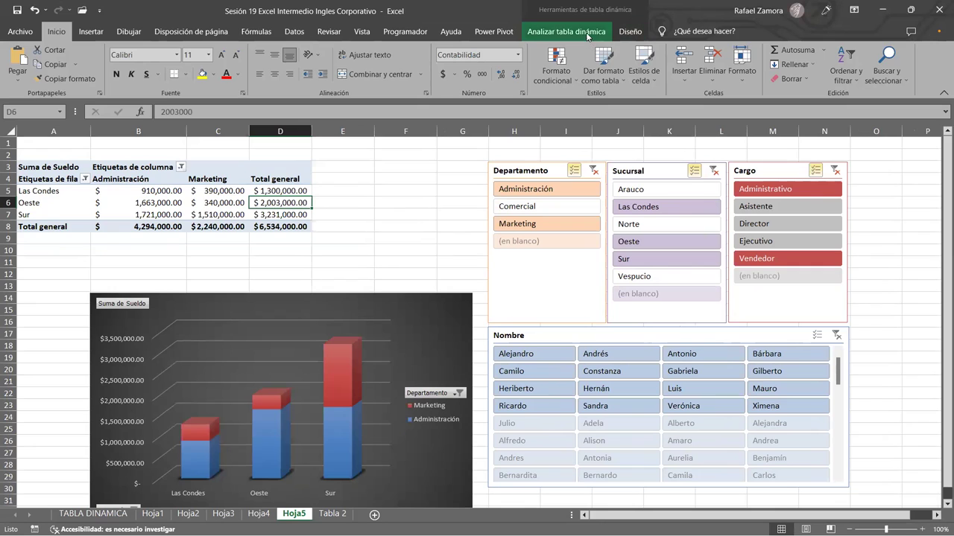
left_click(586, 33)
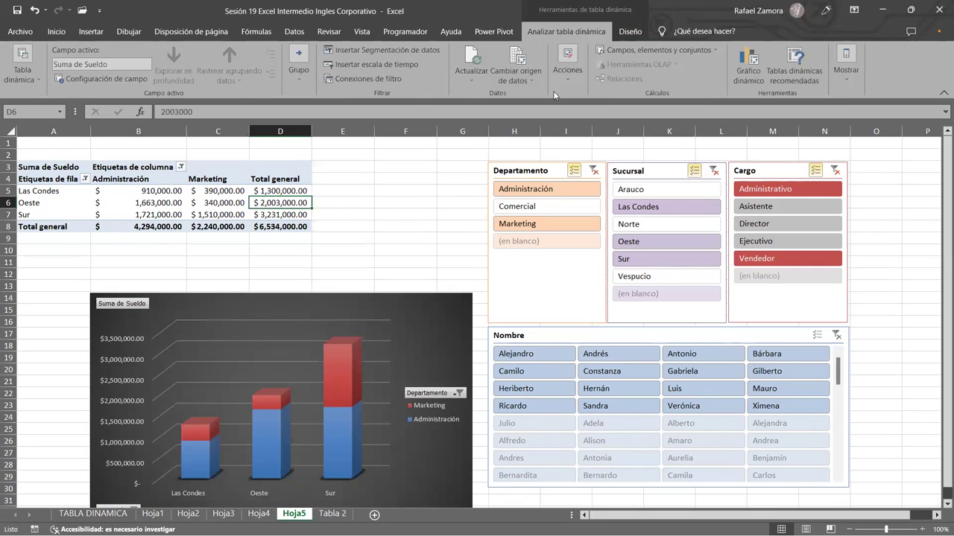
left_click(638, 293)
left_click(655, 173)
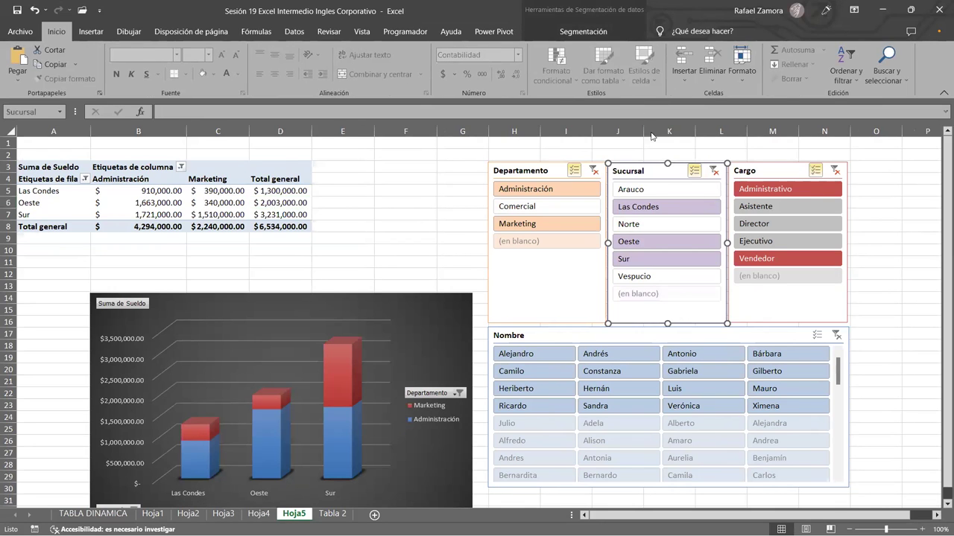
left_click(583, 31)
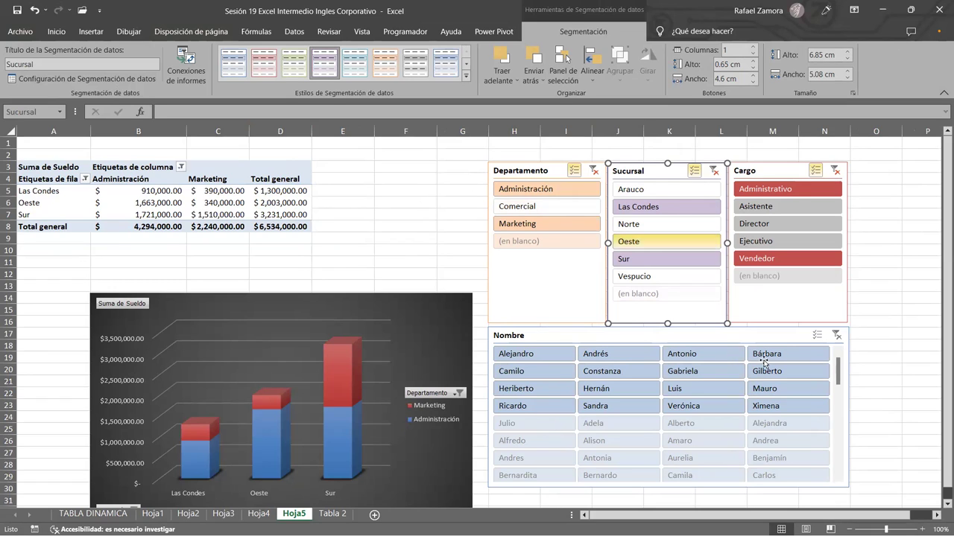
left_click(450, 222)
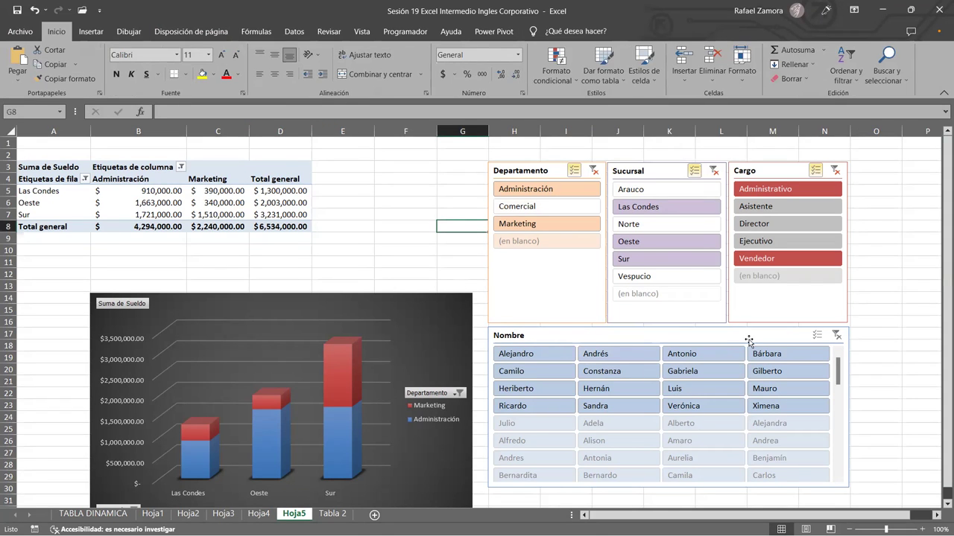
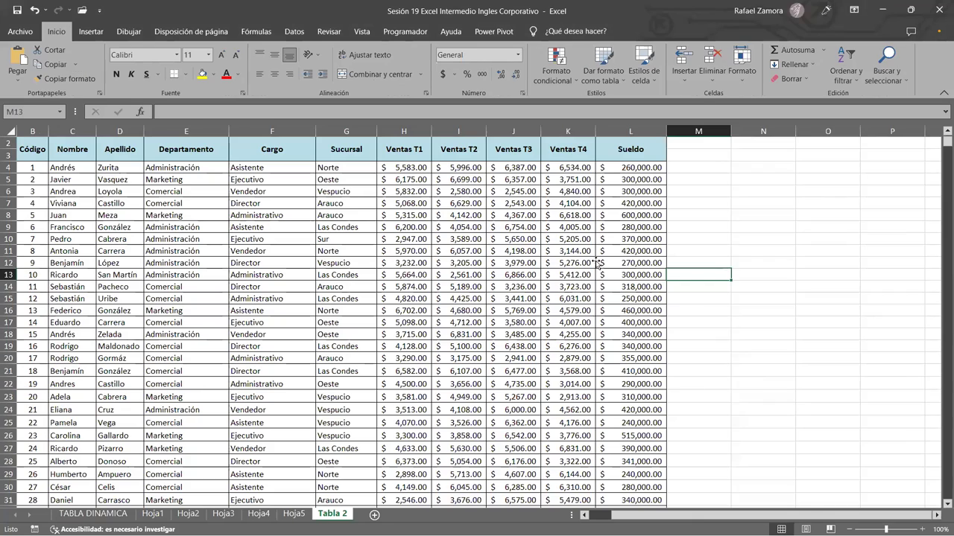
Step: Cycle through sheets Hoja5, Hoja2, Hoja3 and Hoja4, ending on the Hoja1 pivot table and bar chart
left_click(589, 263)
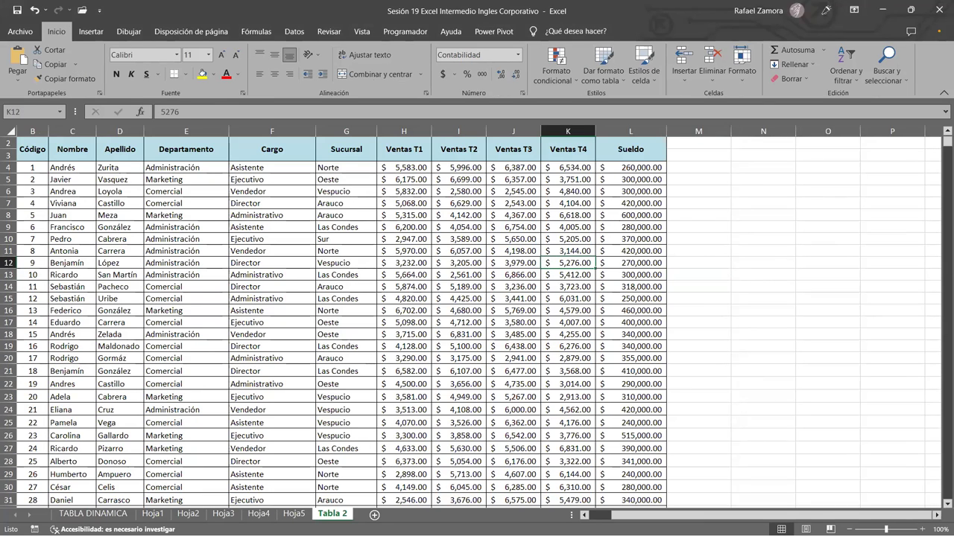
left_click(295, 514)
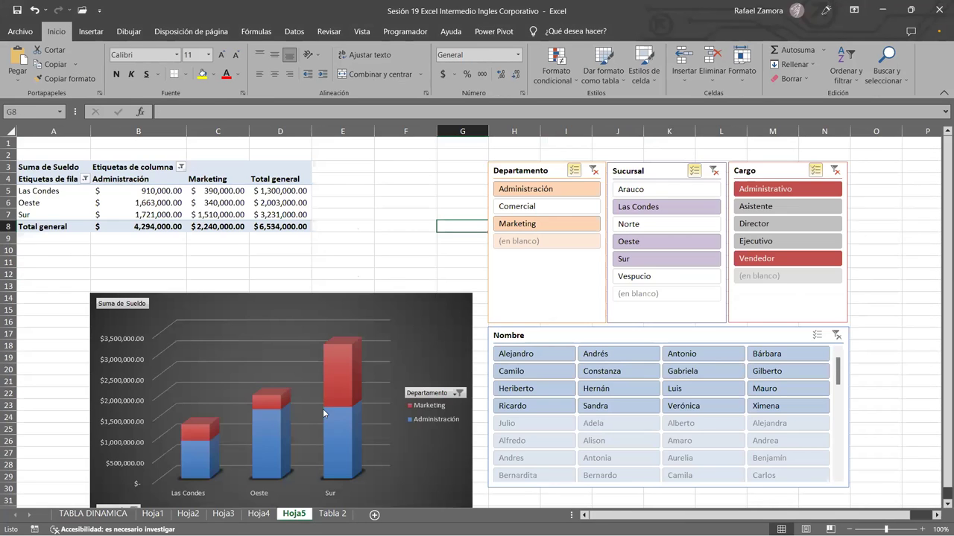
left_click(187, 515)
left_click(153, 515)
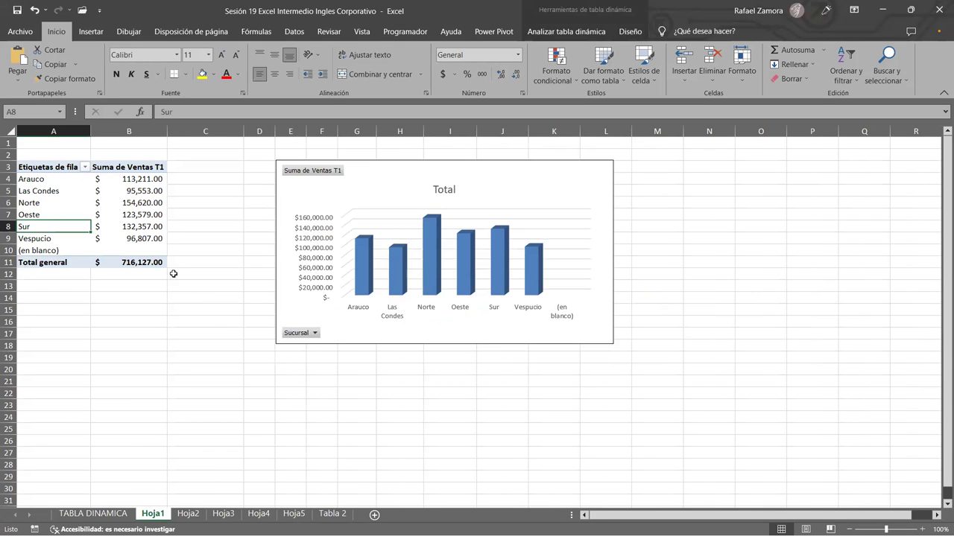
left_click(187, 514)
key("ctrl+Page_Down")
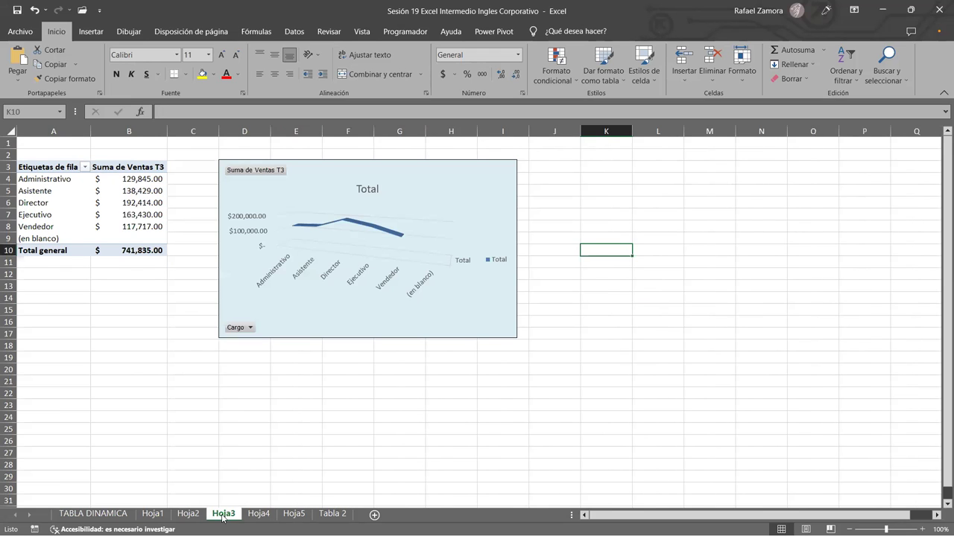
left_click(154, 514)
left_click(190, 514)
left_click(247, 515)
left_click(223, 515)
left_click(155, 514)
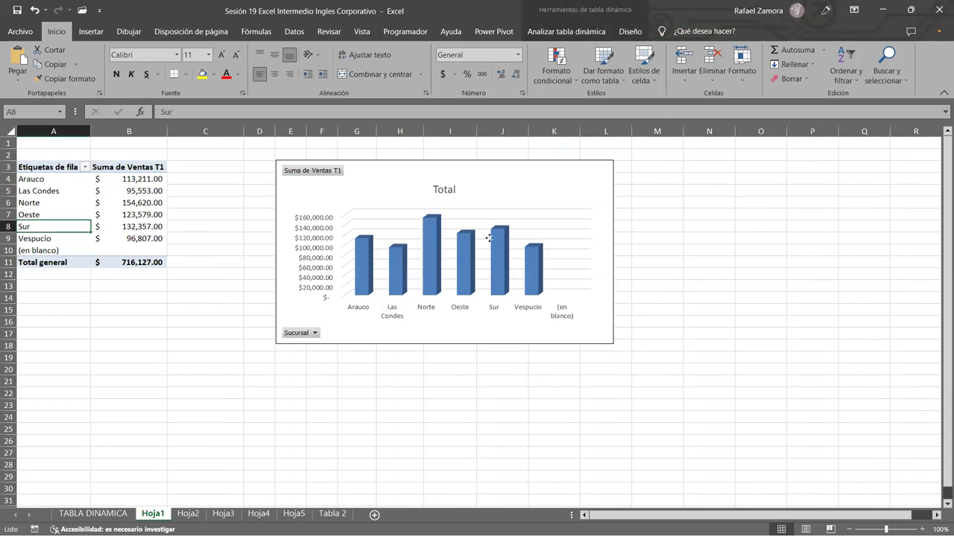
Step: Move the pivot chart left and down so it sits below the Ventas T1 pivot table
left_click_drag(464, 259, 374, 283)
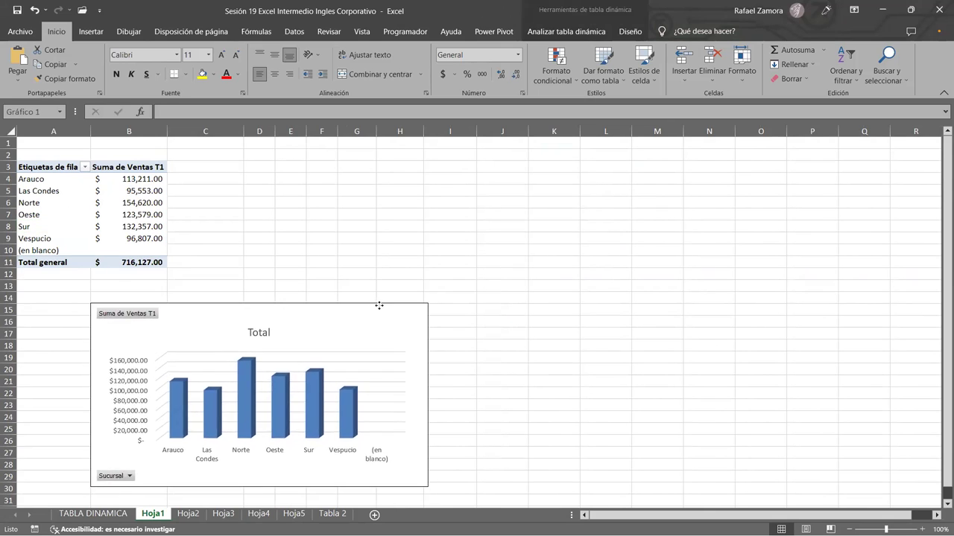
left_click_drag(374, 283, 377, 307)
left_click(371, 230)
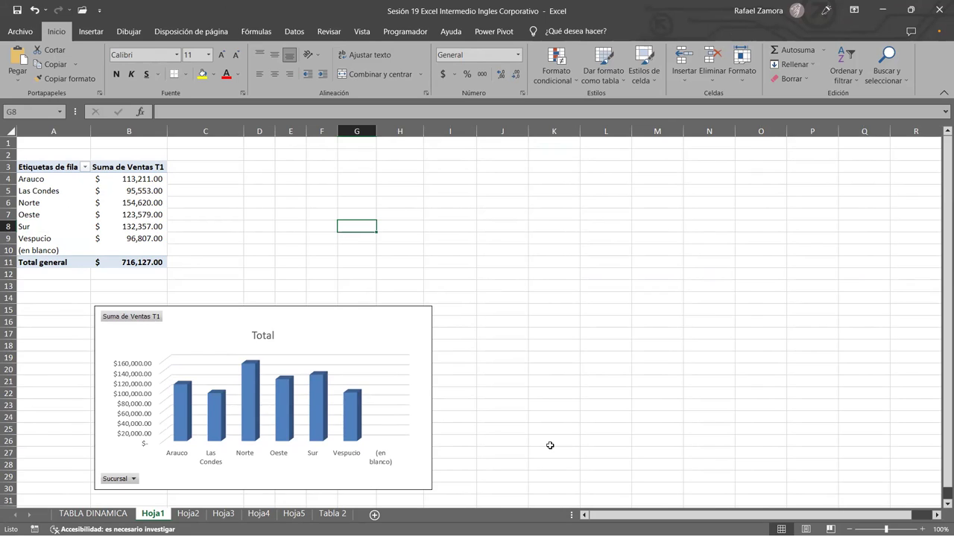
Step: Select the Sur sales value, then bring up the Tabla 2 employee data sheet
key("alt+Tab")
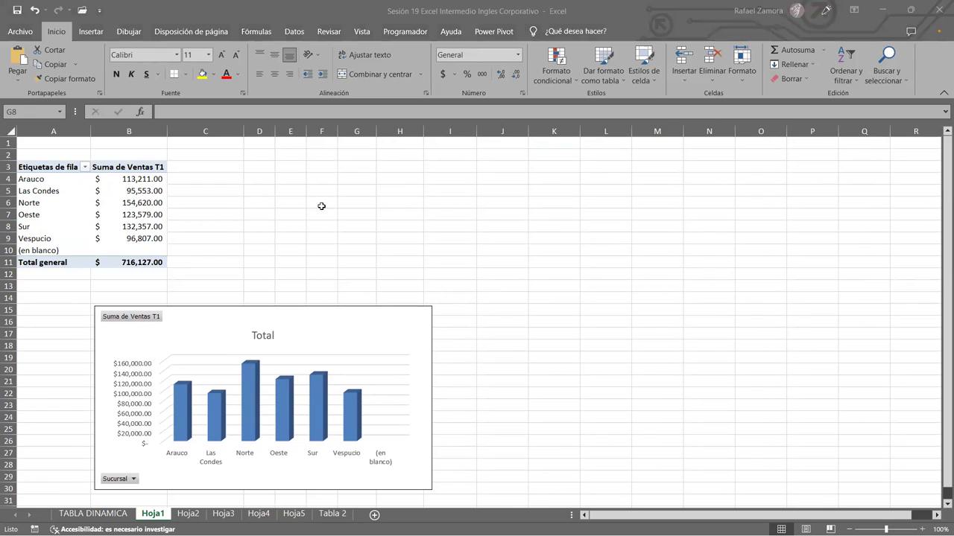
key("alt+Tab")
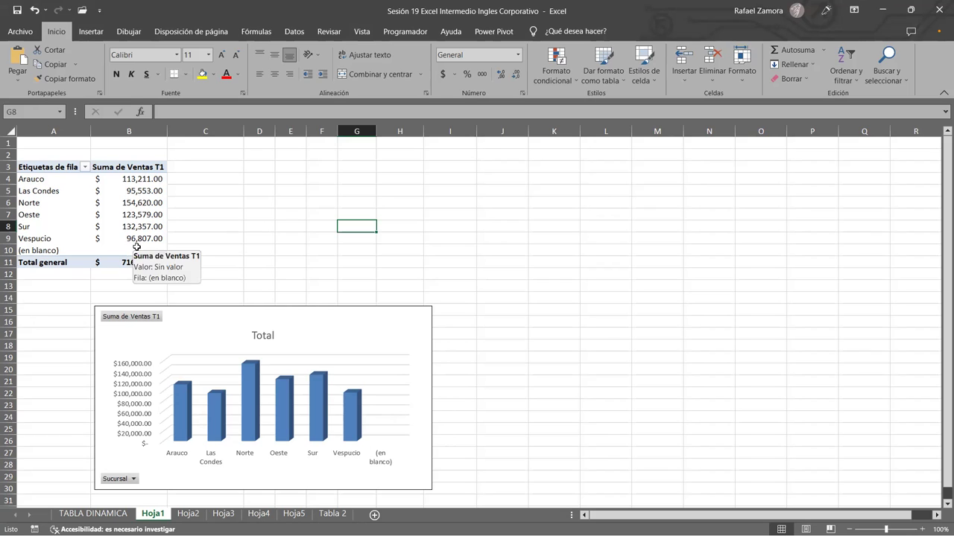
left_click(162, 225)
mouse_move(141, 262)
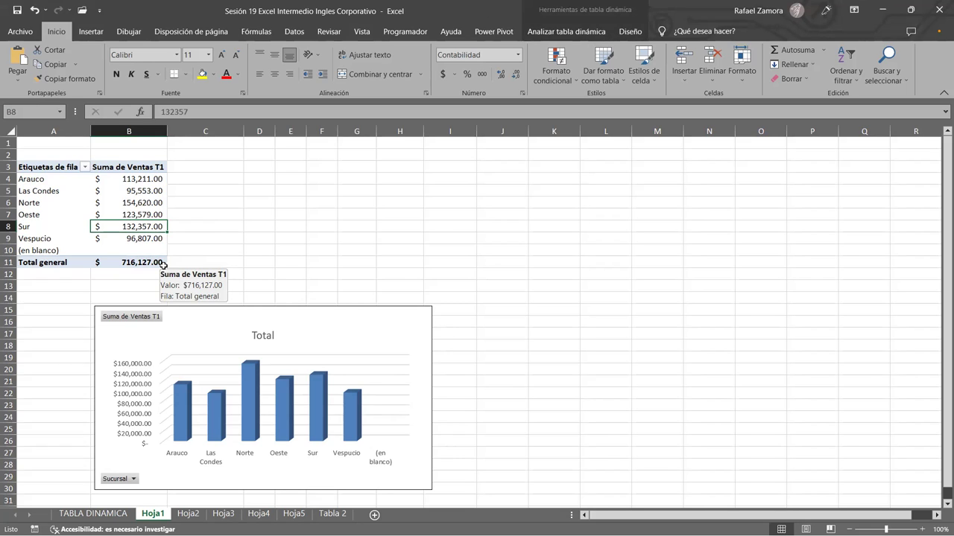
left_click(332, 514)
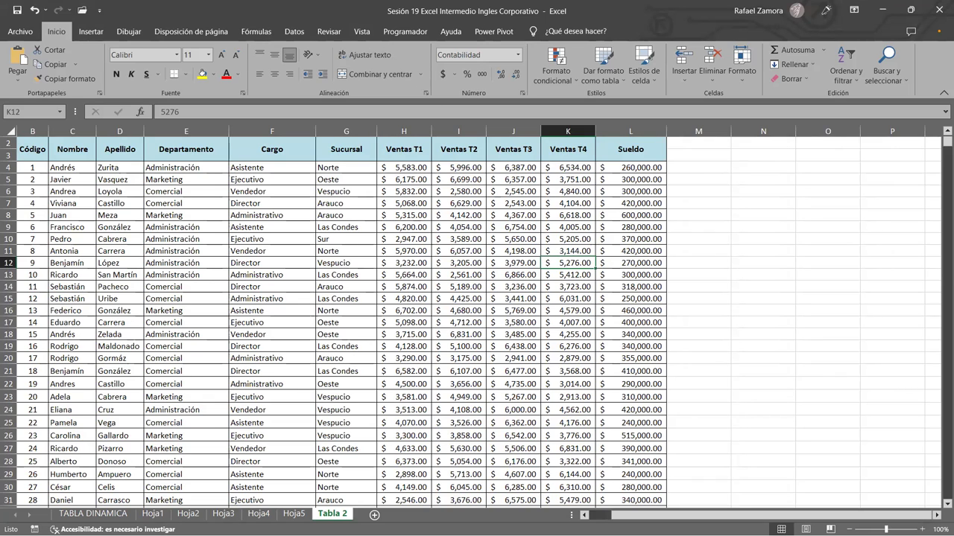
Step: Back on Hoja1, select the Arauco value in the pivot table and show the Analizar tabla dinámica tools
left_click(153, 514)
left_click(203, 251)
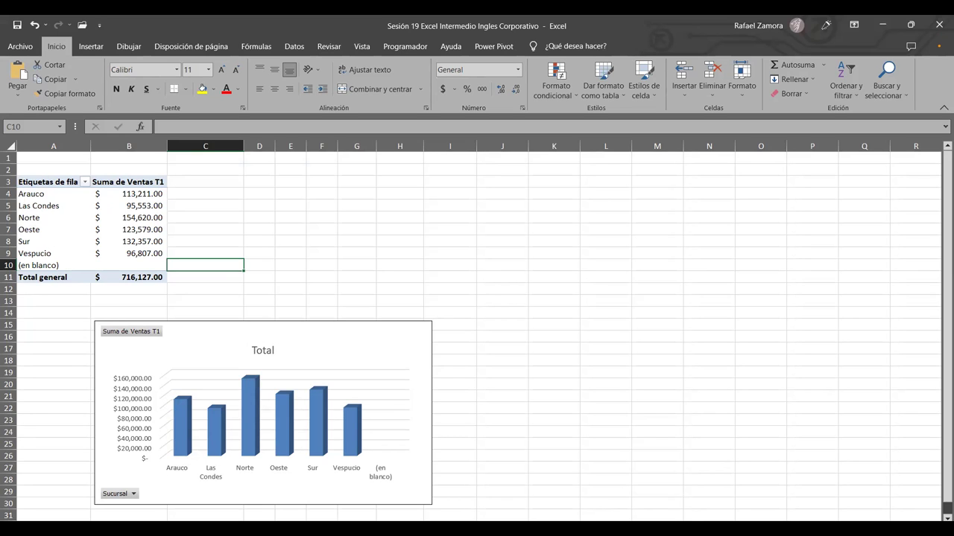
scroll(444, 301, "up", 3, "ctrl")
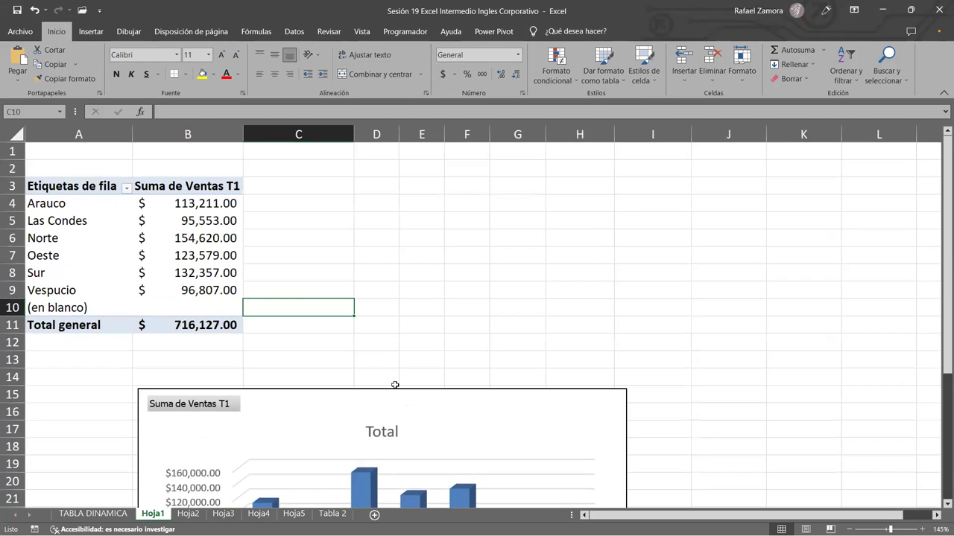
left_click(333, 514)
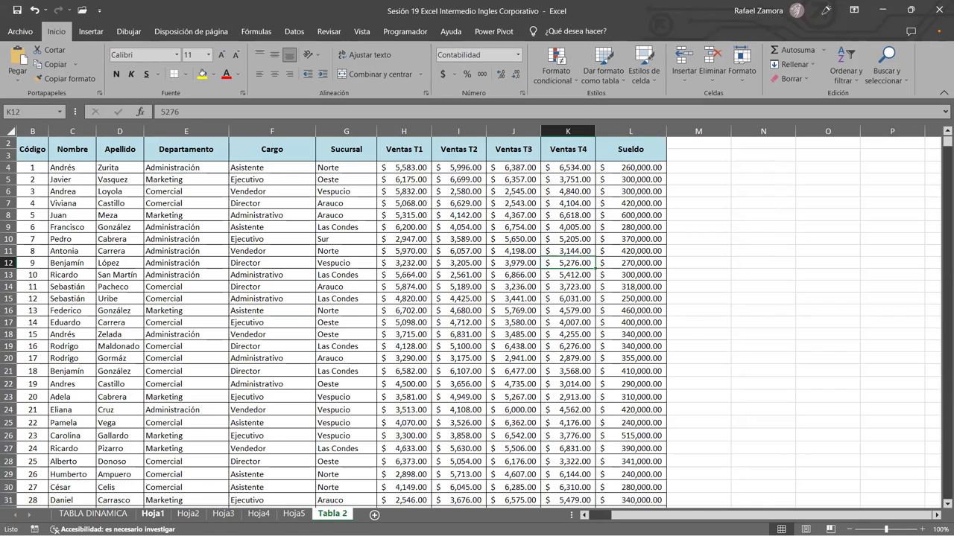
left_click(153, 514)
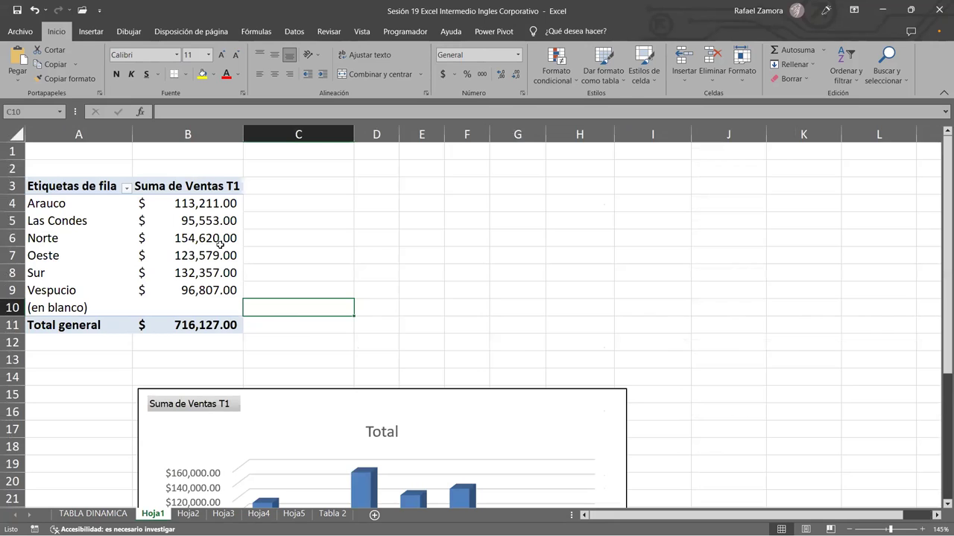
left_click(221, 244)
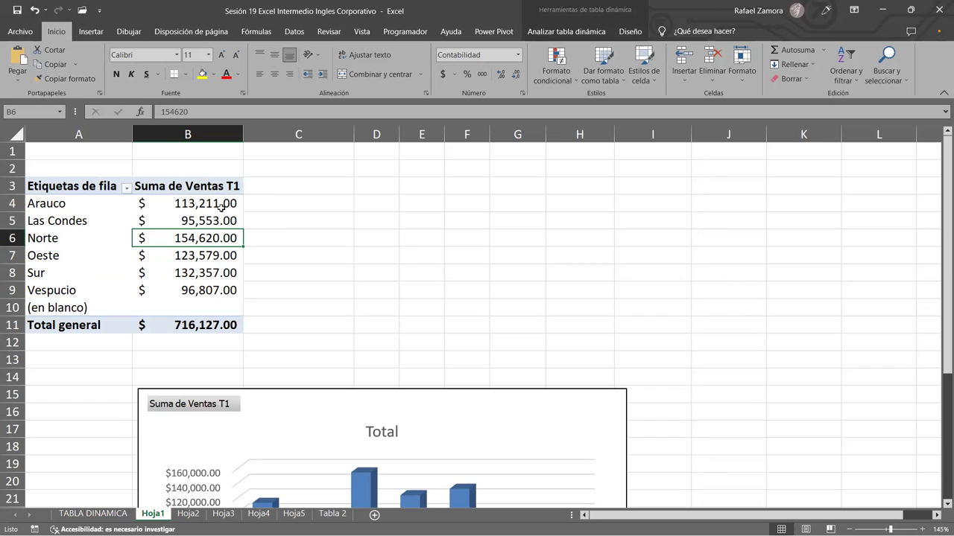
left_click(221, 208)
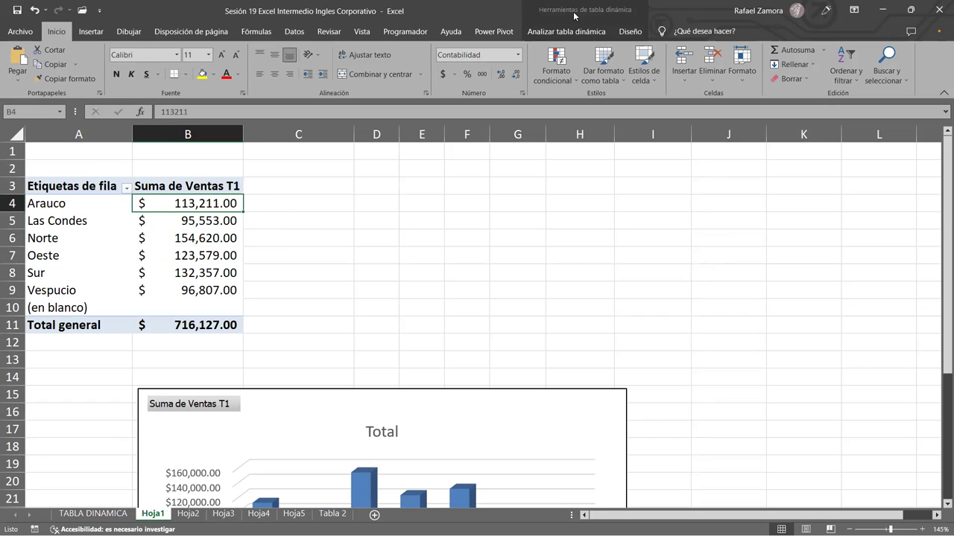
left_click(566, 31)
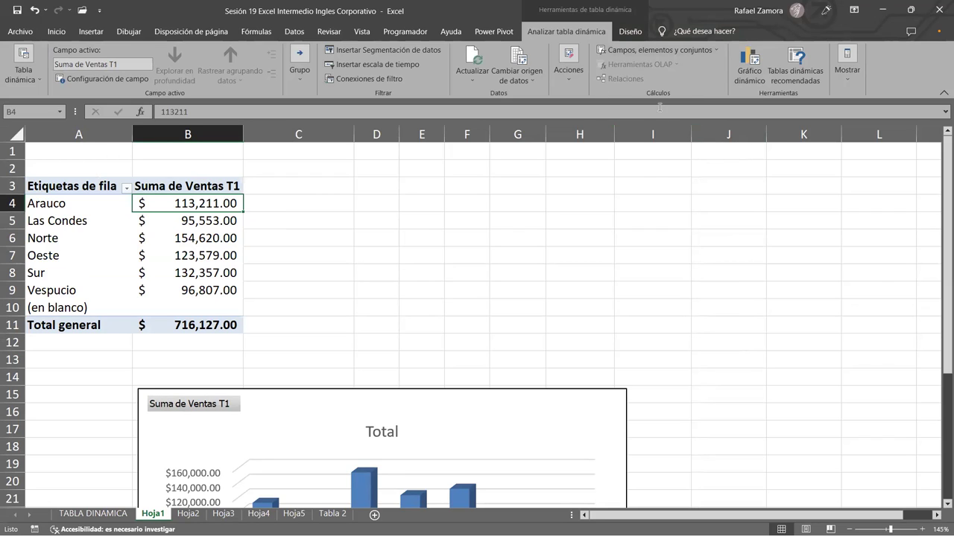
Step: Start a calculated field from Campos, elementos y conjuntos, then cancel the dialog
left_click(657, 49)
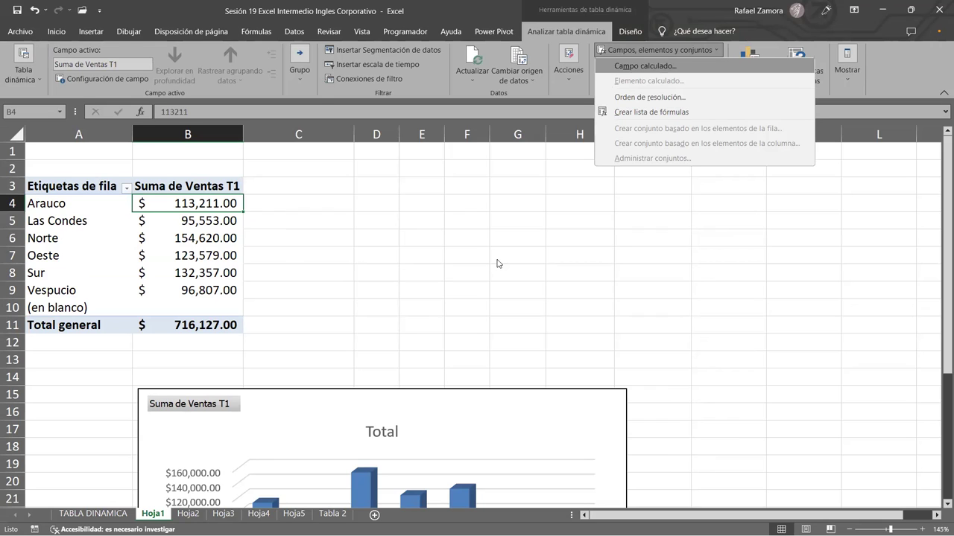
key("Return")
left_click_drag(682, 102, 451, 88)
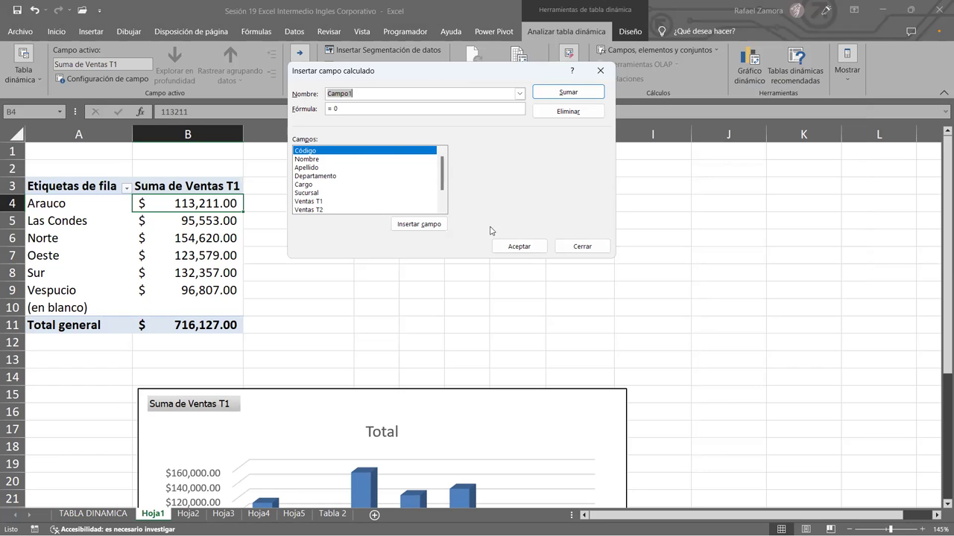
key("Escape")
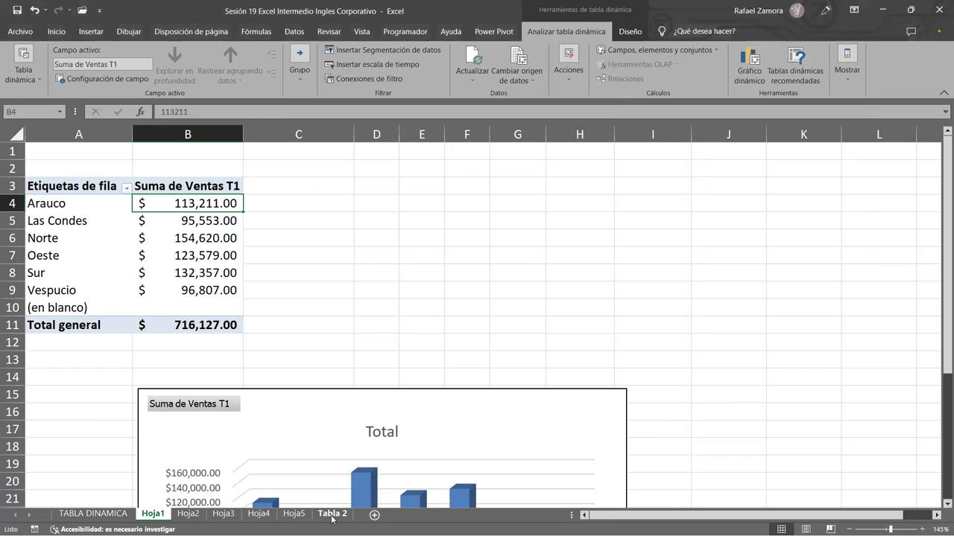
Step: After checking Tabla 2, reopen Campo calculado for the Hoja1 pivot table
left_click(332, 513)
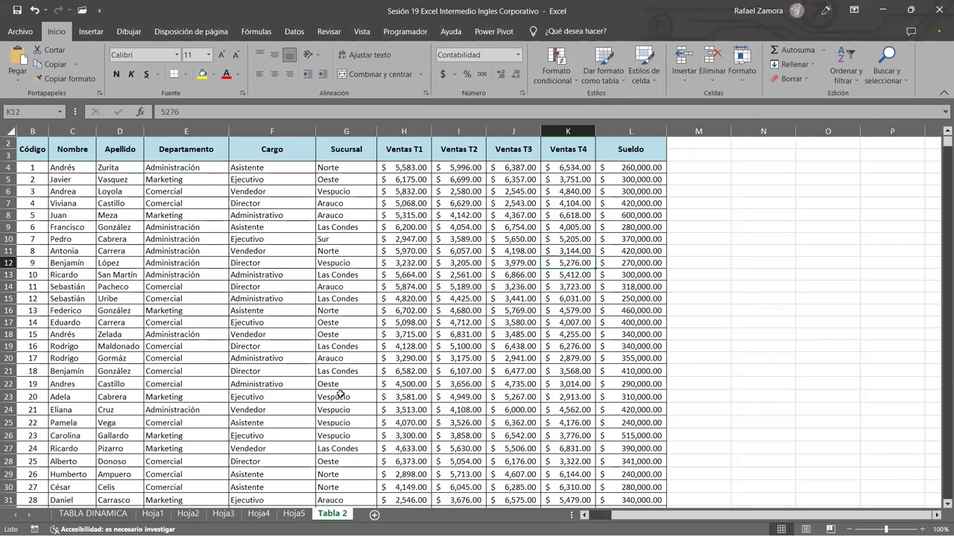
left_click(153, 513)
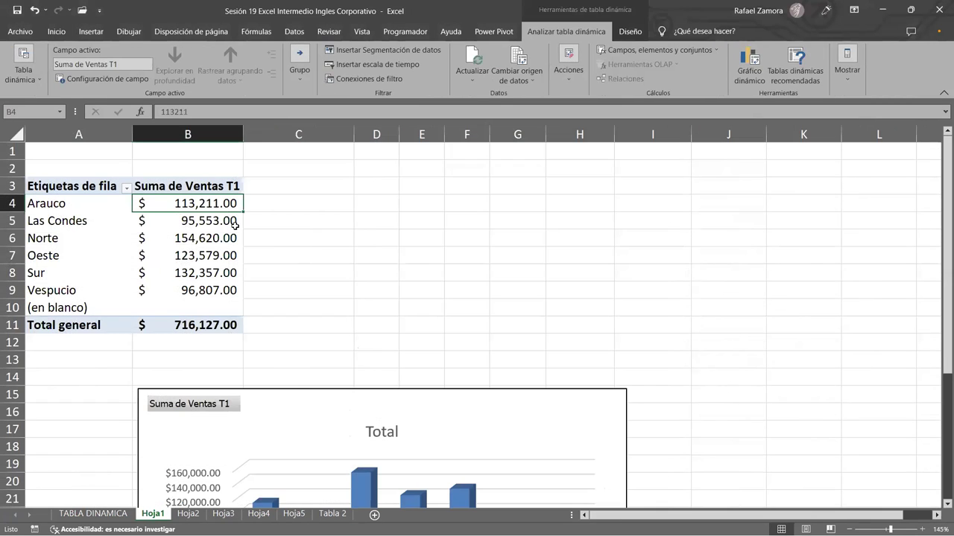
left_click(640, 50)
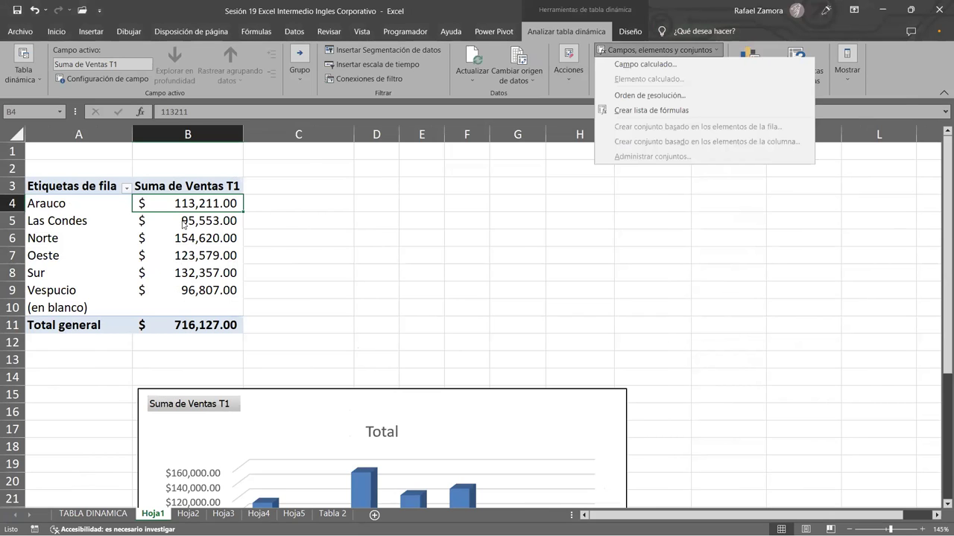
left_click(633, 64)
mouse_move(441, 173)
left_mouse_down()
mouse_move(437, 222)
mouse_move(442, 173)
left_mouse_up()
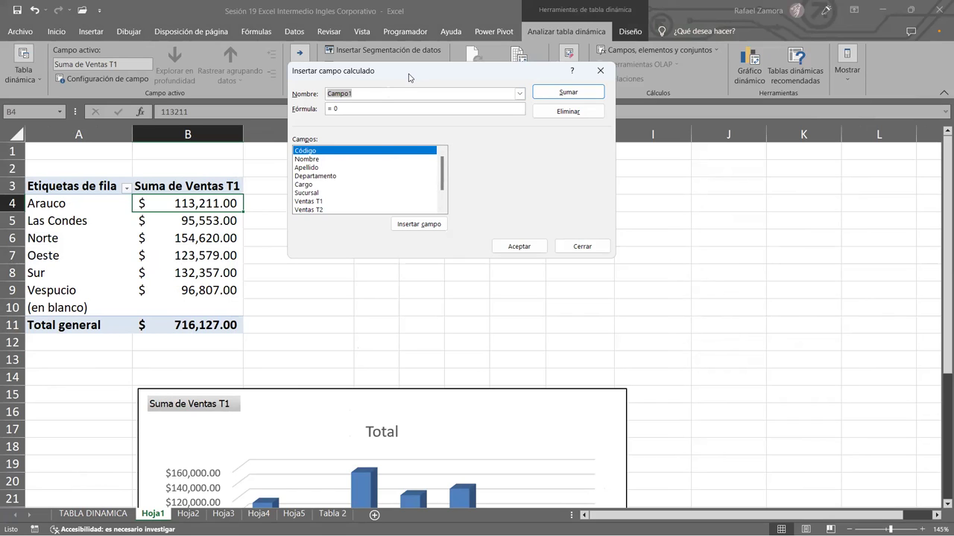
Step: Name the calculated field IVA and clear its formula down to just '='
left_click_drag(408, 78, 475, 161)
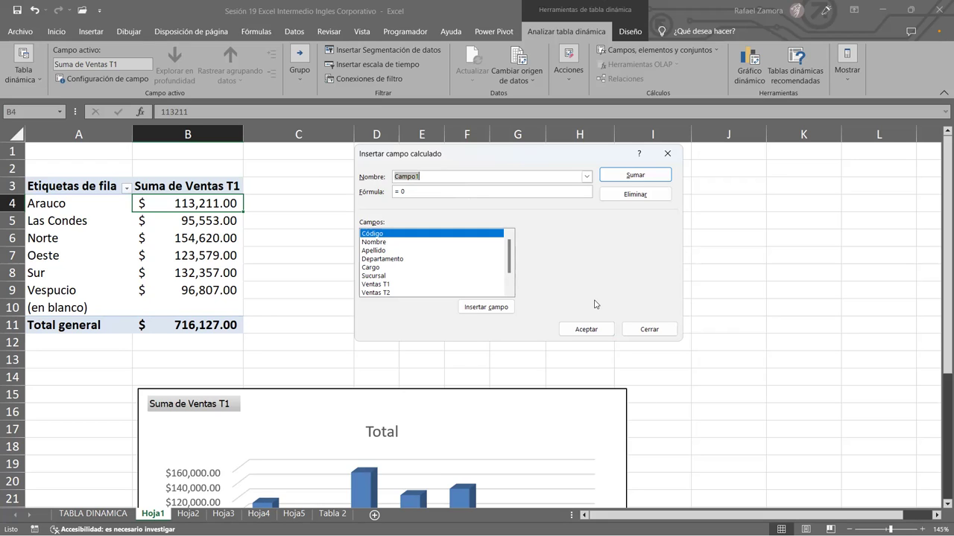
type("IVA")
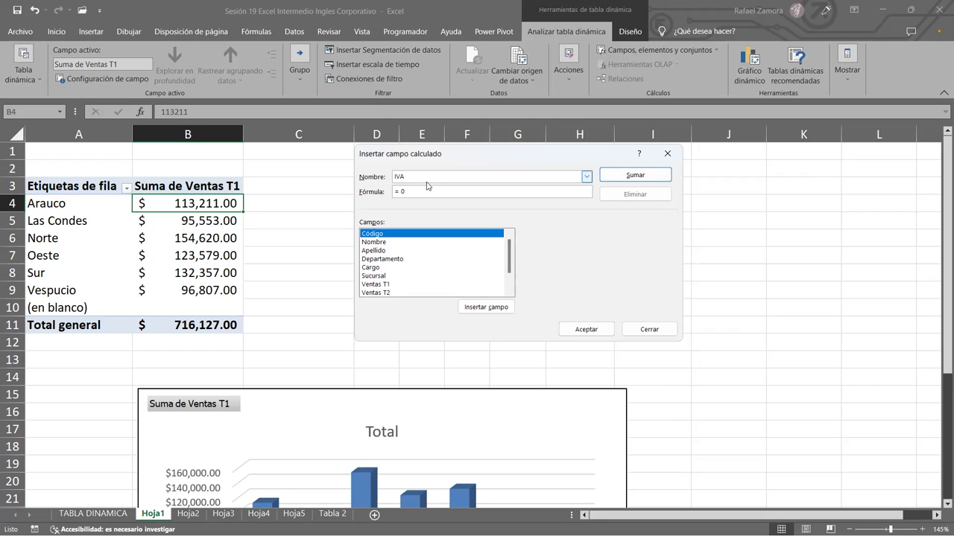
left_click(399, 192)
key("BackSpace")
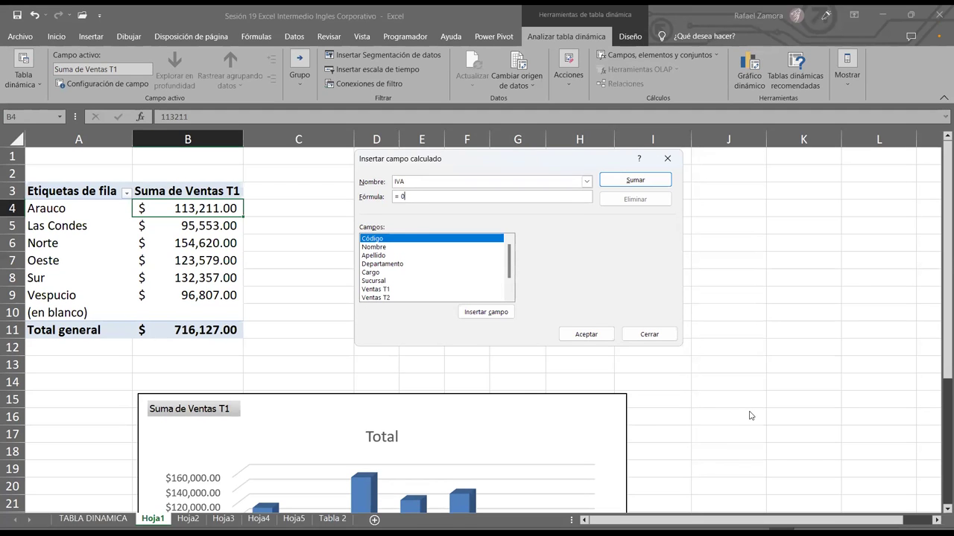
key("BackSpace")
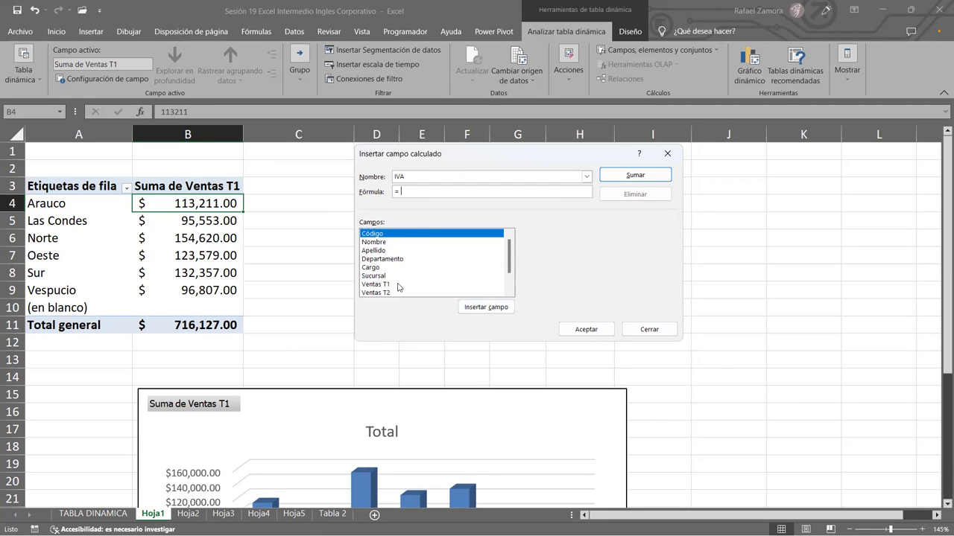
Step: Define the IVA field as 'Ventas T1'*13% and add it to the pivot table
left_click_drag(507, 268, 507, 280)
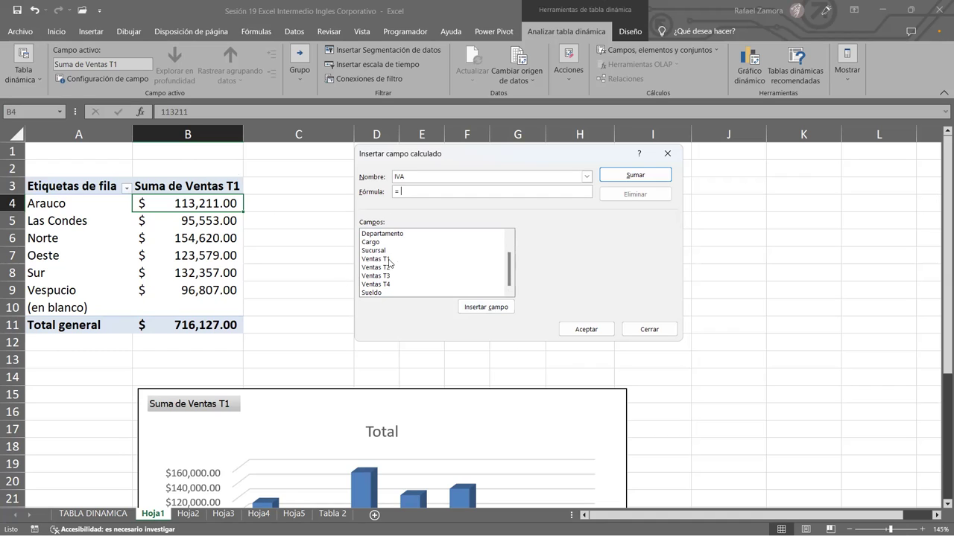
left_click(381, 259)
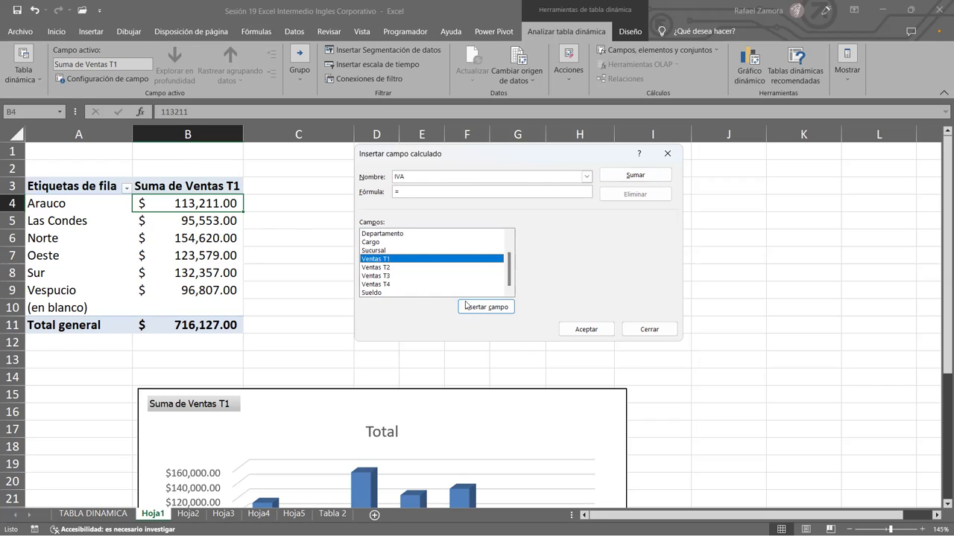
left_click(506, 308)
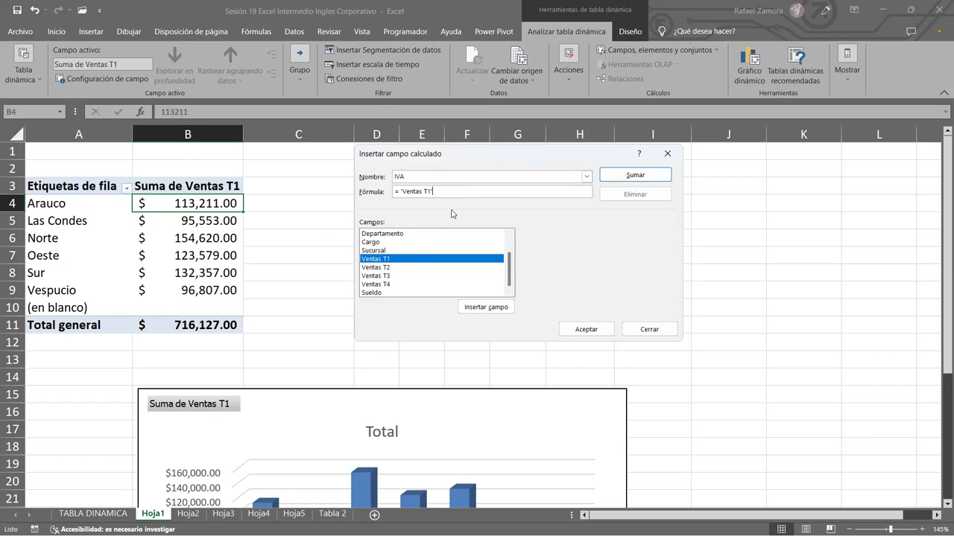
type("'*13")
type("%")
left_click(632, 175)
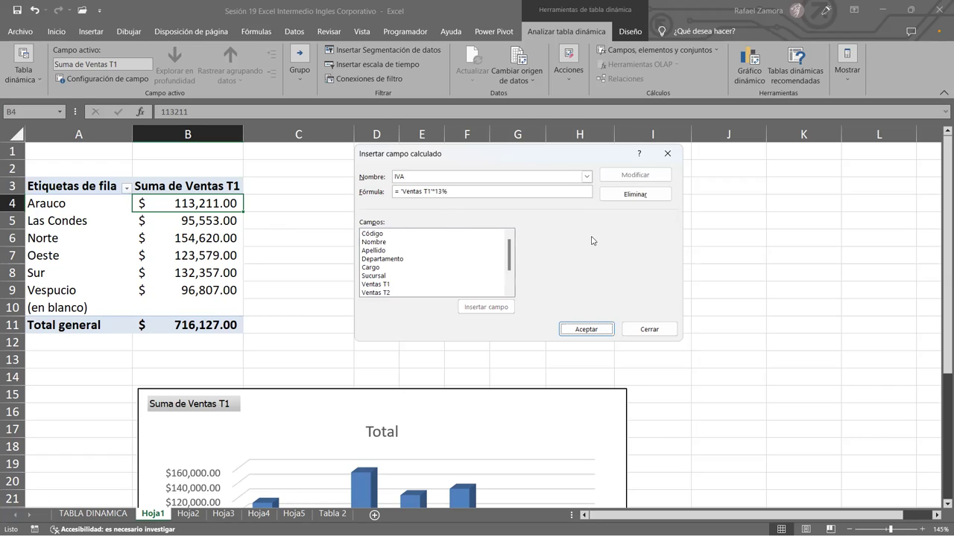
scroll(482, 265, "down", 2)
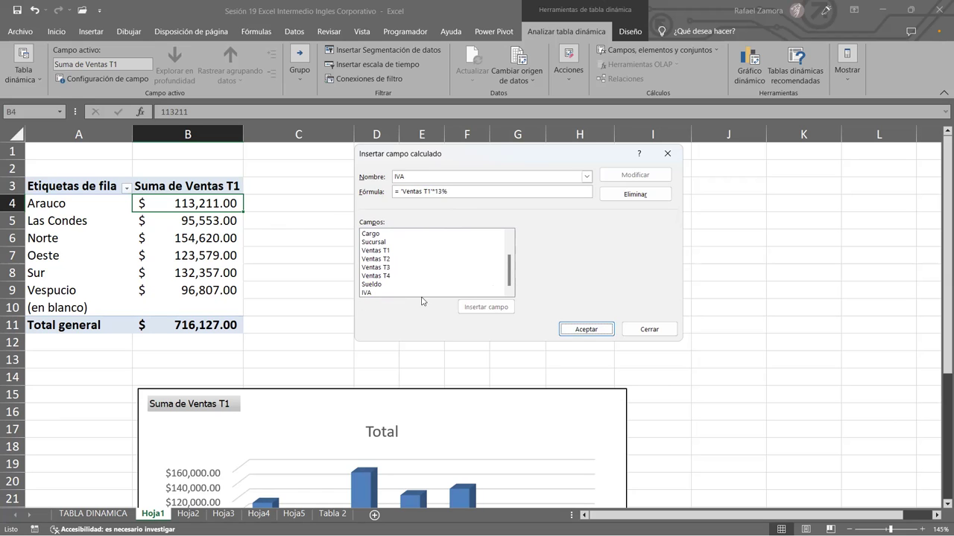
left_click(586, 329)
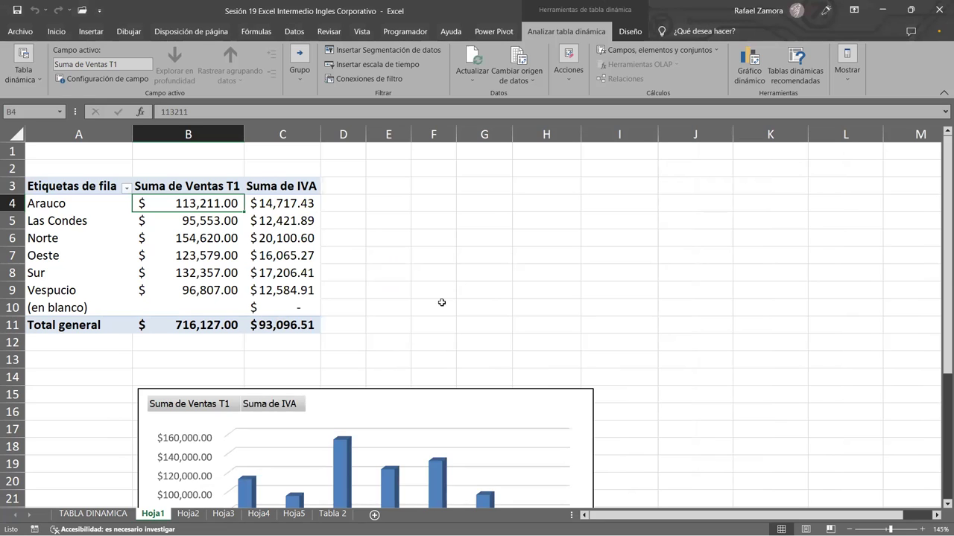
Step: Move the chart right of the pivot table and inspect branch Ventas T1 and IVA values
mouse_move(292, 391)
left_mouse_down()
mouse_move(567, 369)
mouse_move(557, 368)
left_mouse_up()
left_click(476, 292)
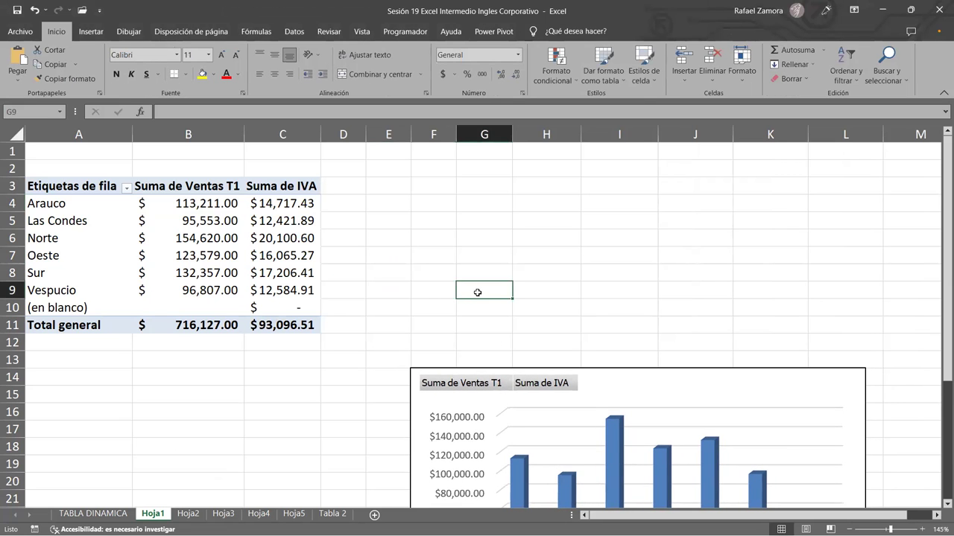
left_click_drag(75, 308, 75, 203)
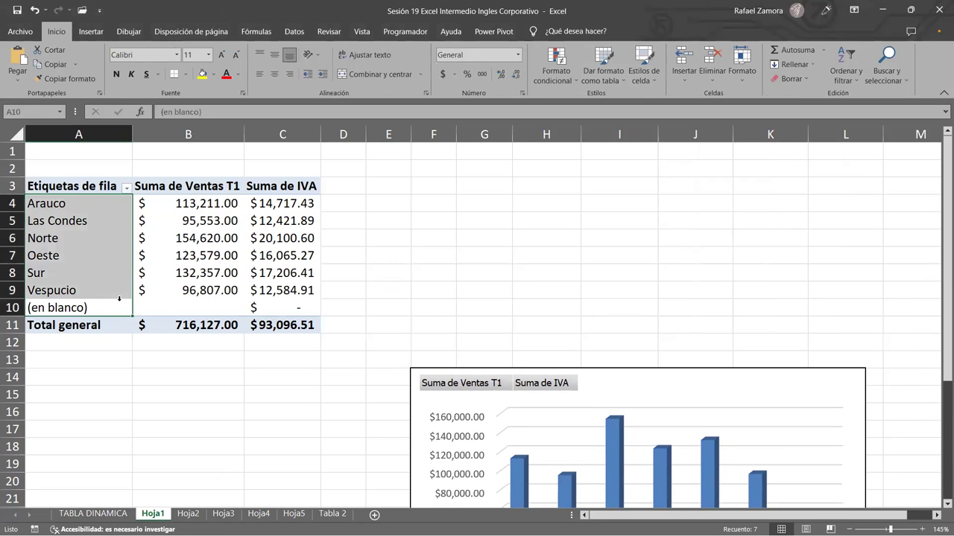
left_click(171, 291)
left_click(228, 232)
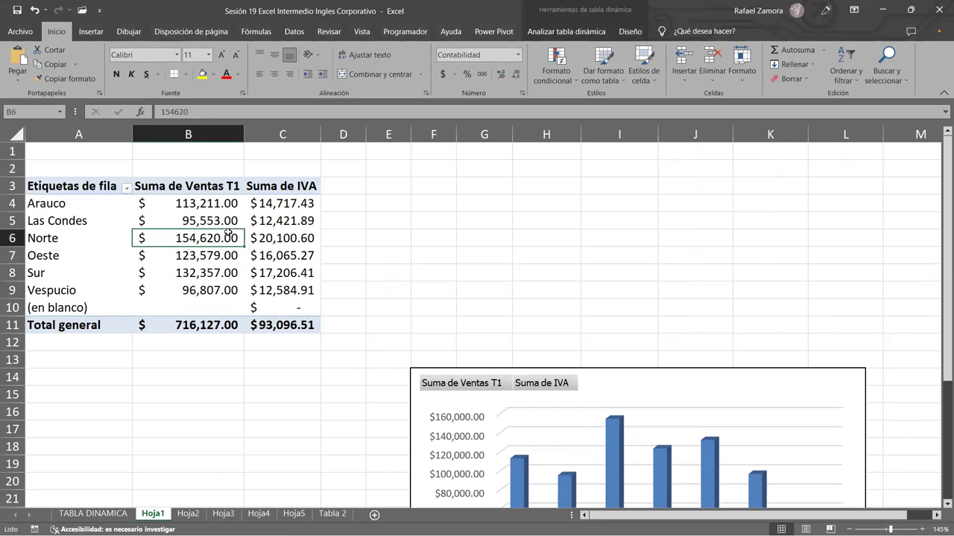
left_click(269, 227)
left_click(252, 255)
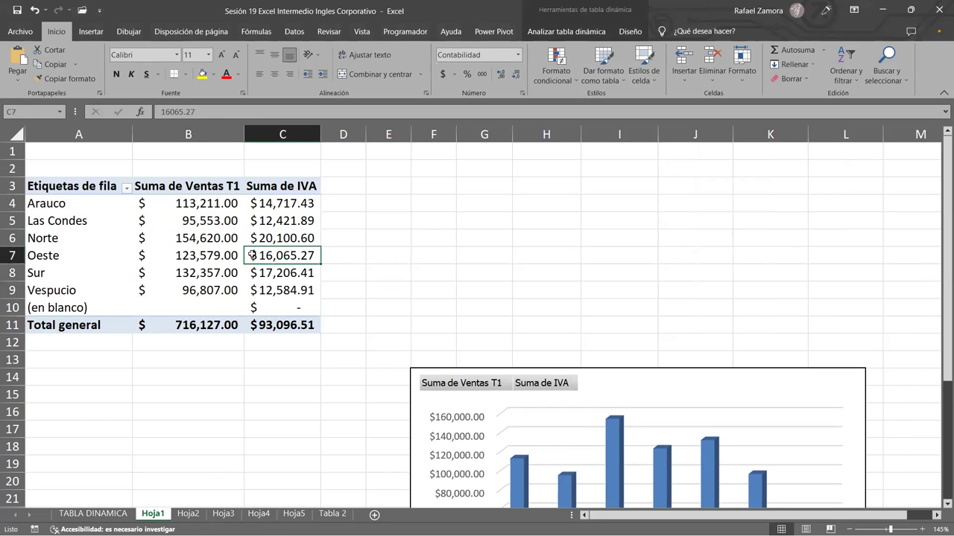
left_click(233, 223)
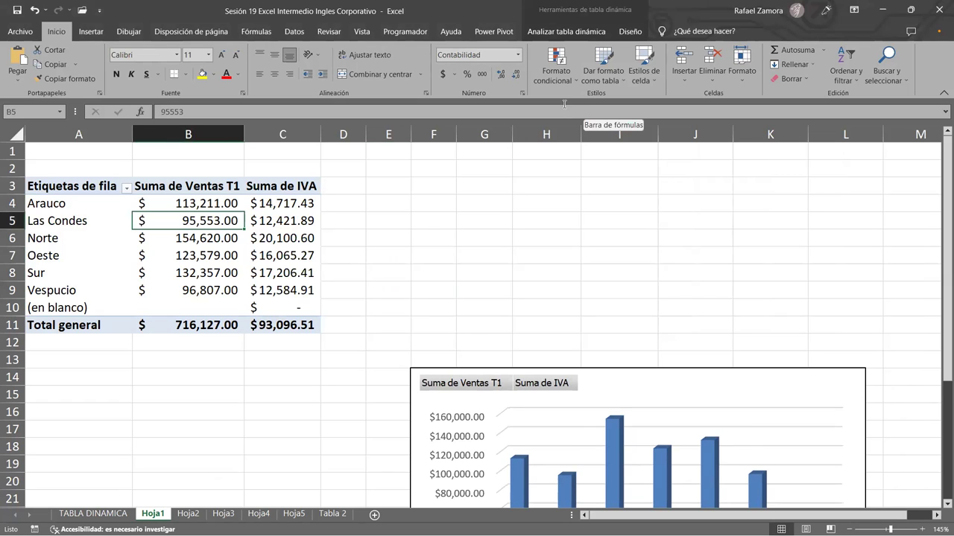
Step: Apply the red Medio pivot table style from the Diseño styles gallery
left_click(630, 33)
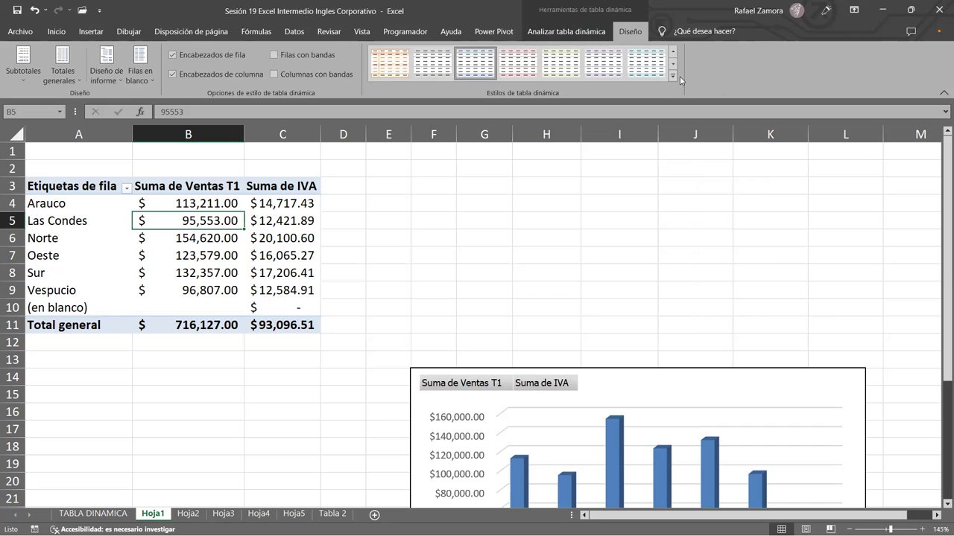
left_click(673, 75)
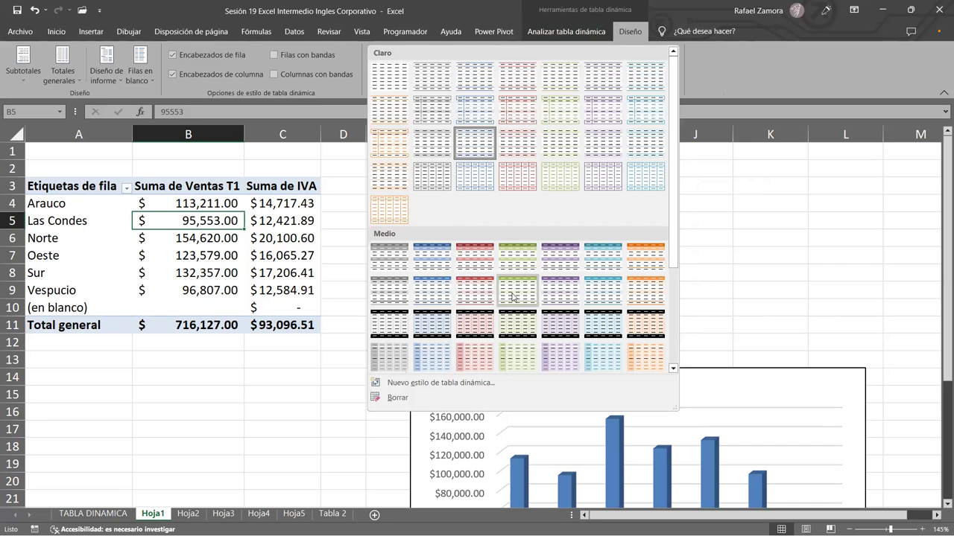
left_click(464, 294)
left_click(402, 270)
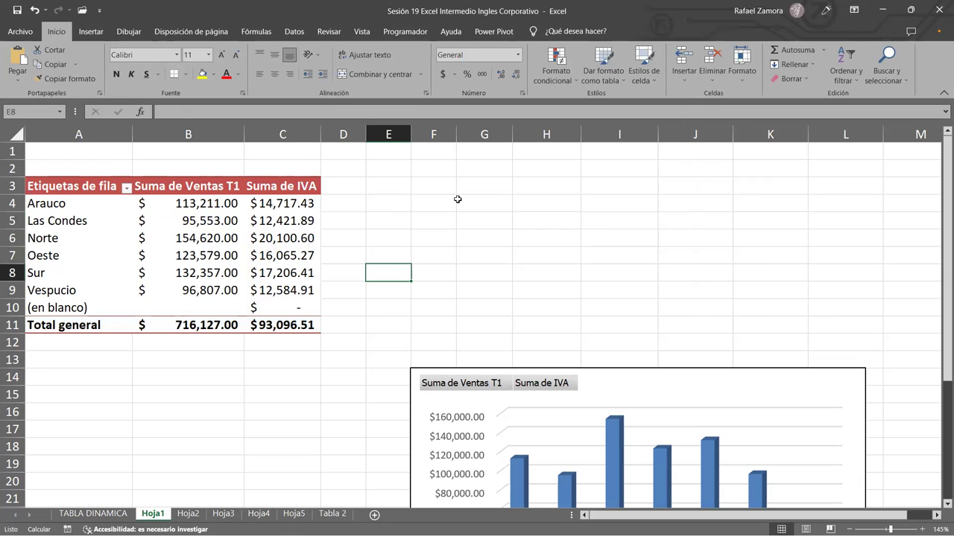
left_click(478, 214)
Step: In G4, enter IMPORTARDATOSDINAMICOS for Arauco's Ventas T1 times 13%, formatted as accounting ($14,717.43)
left_click(489, 188)
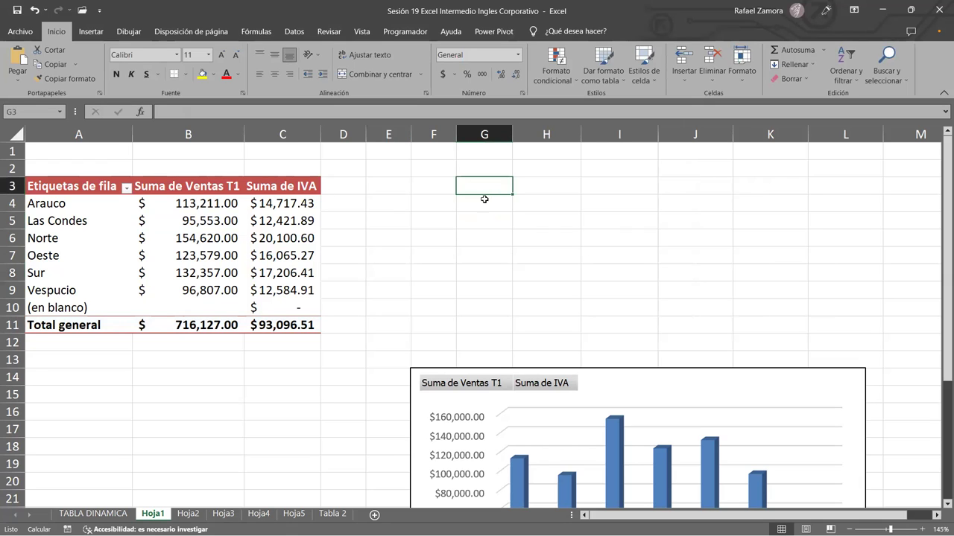
left_click(484, 198)
double_click(482, 201)
key("BackSpace")
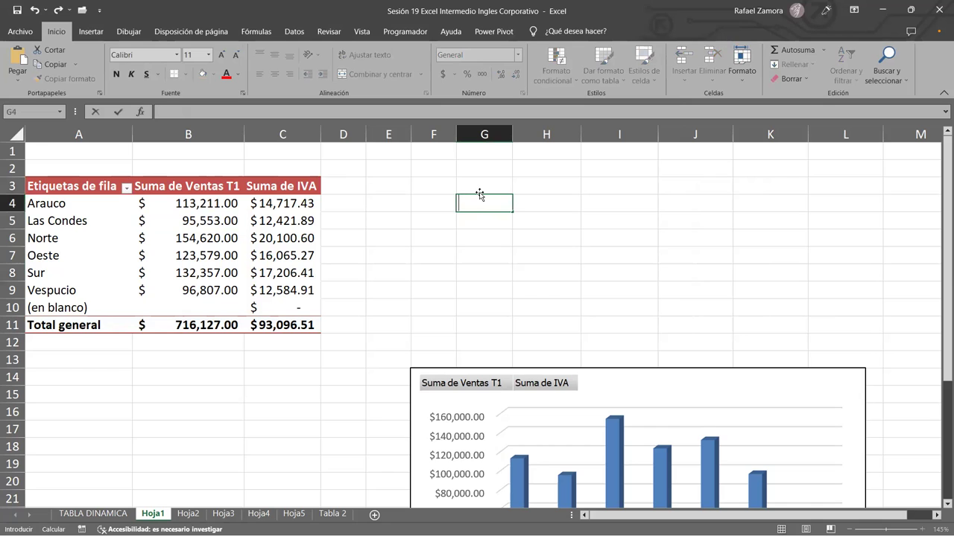
type("=")
left_click(200, 205)
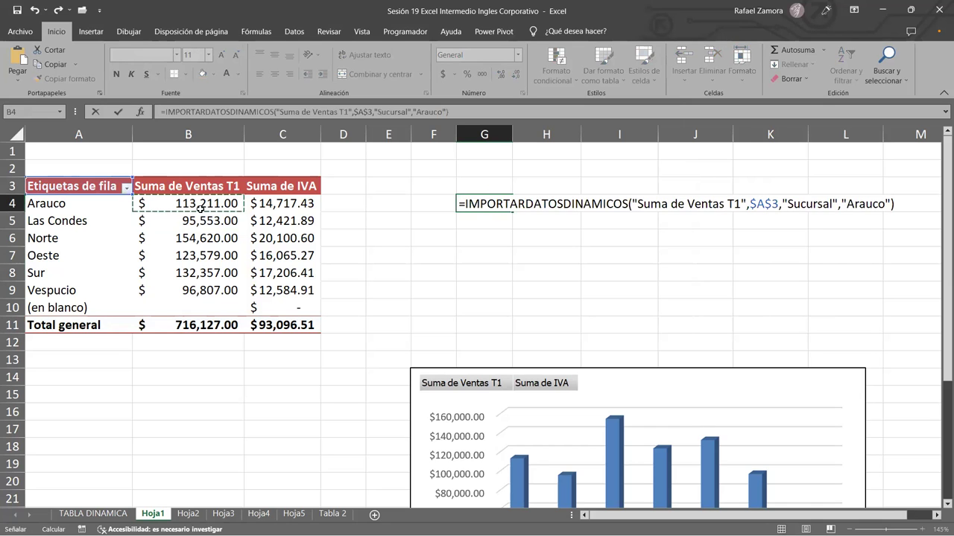
type("*13")
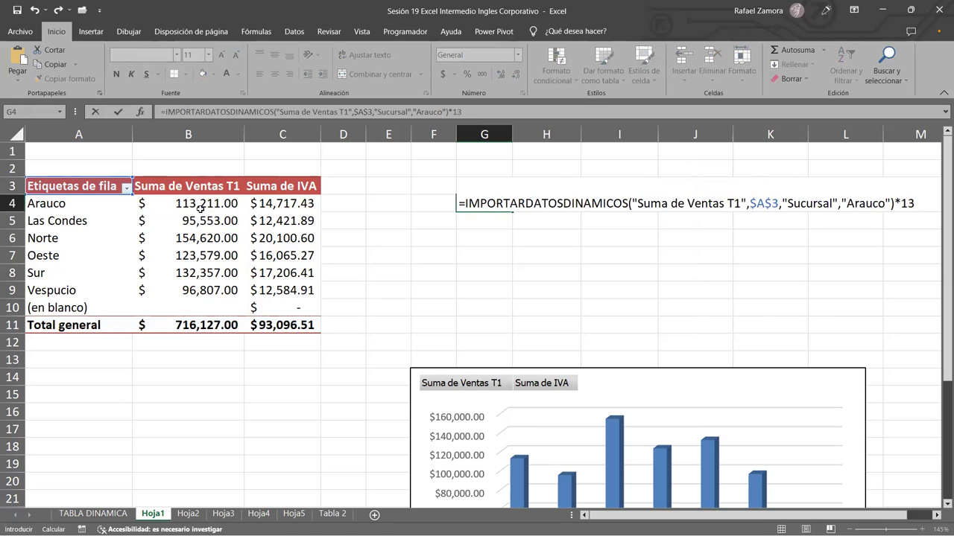
type("%")
key("Return")
left_click(488, 204)
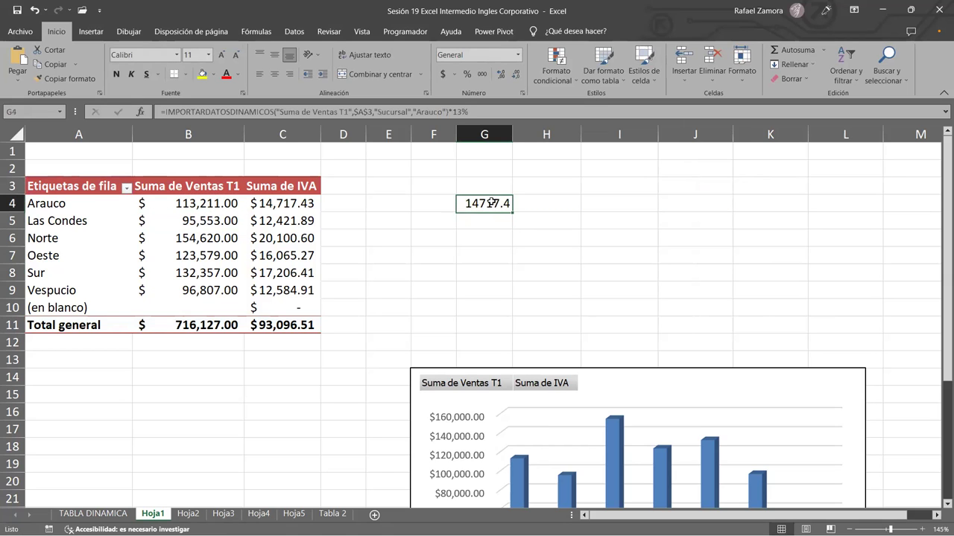
left_click(443, 73)
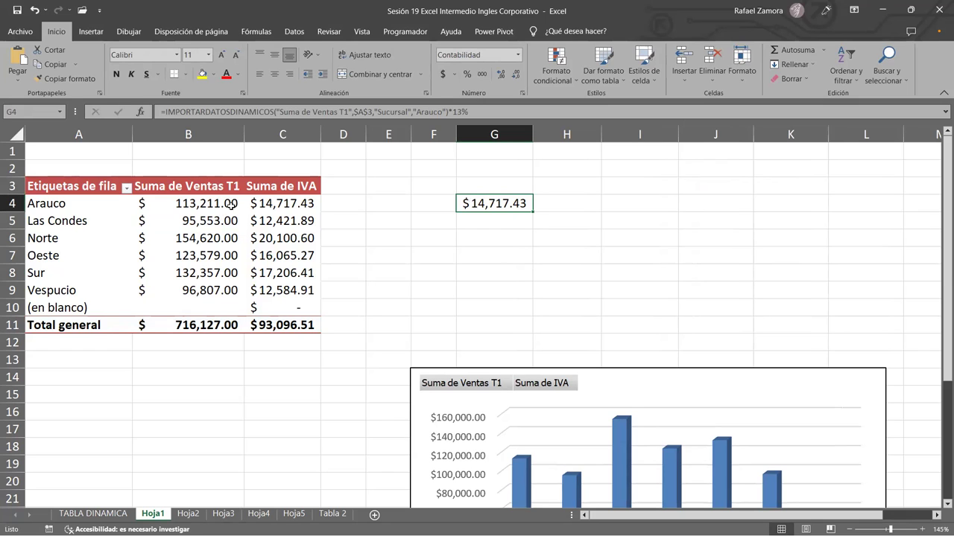
Step: Clear cell G4, deleting the IMPORTARDATOSDINAMICOS check formula
key("Delete")
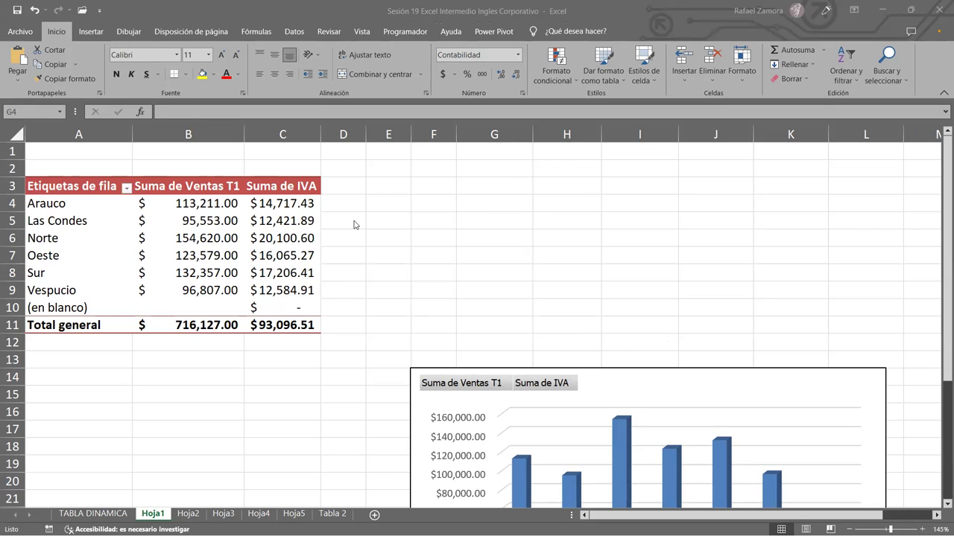
Step: Enter 815735.70 in D13 and format it as accounting currency, showing $815,735.70
left_click(340, 364)
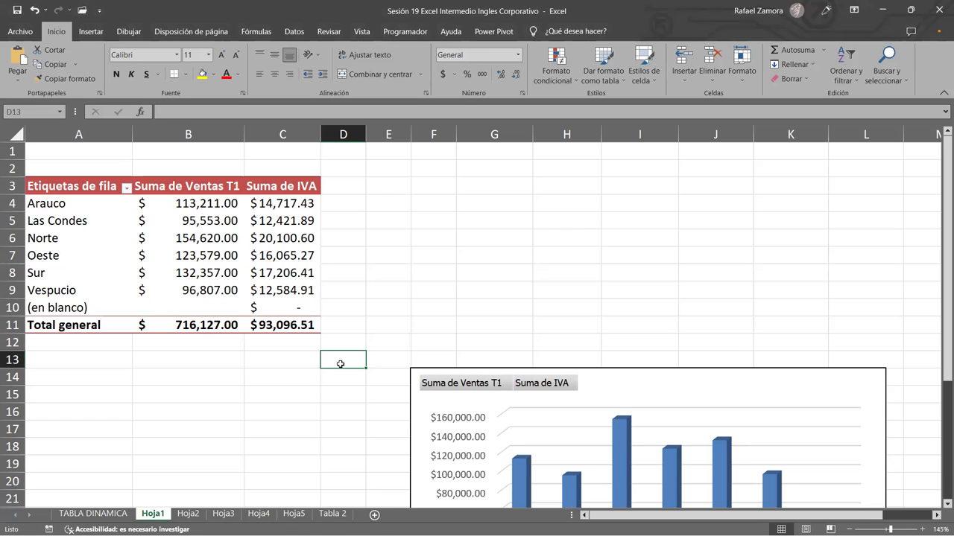
type("815735.70")
key("Return")
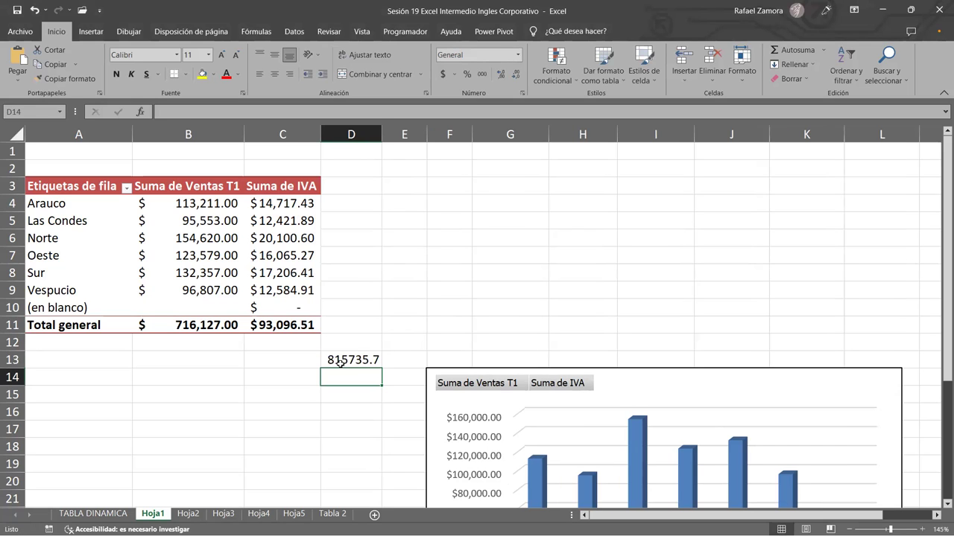
left_click(358, 364)
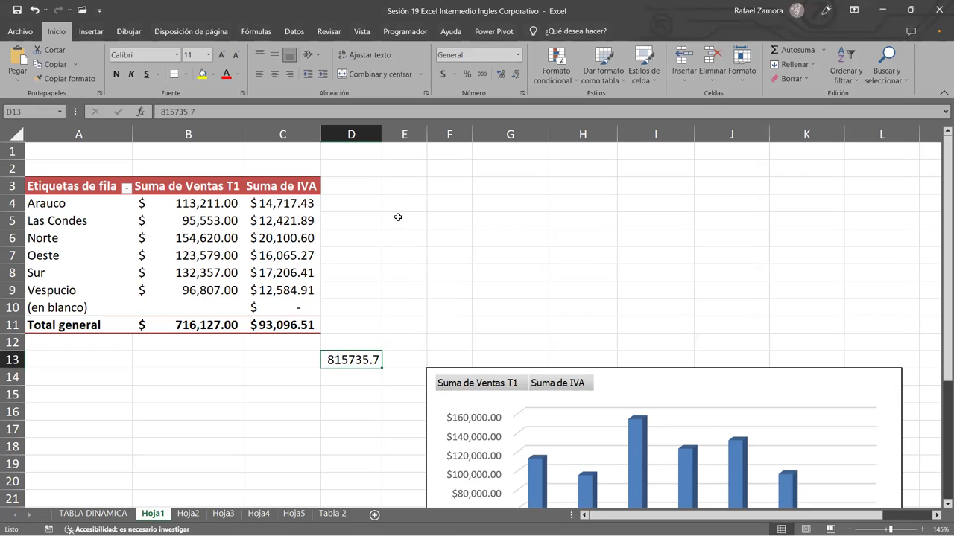
left_click(443, 75)
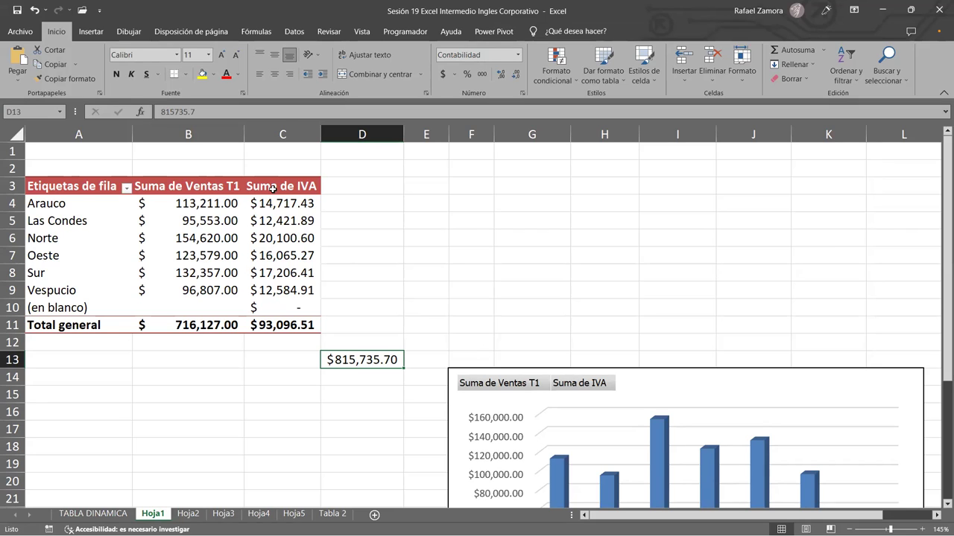
Step: Select cell C5 in the Hoja1 pivot table, whose IVA column totals $93,096.51
left_click(383, 202)
left_click(256, 214)
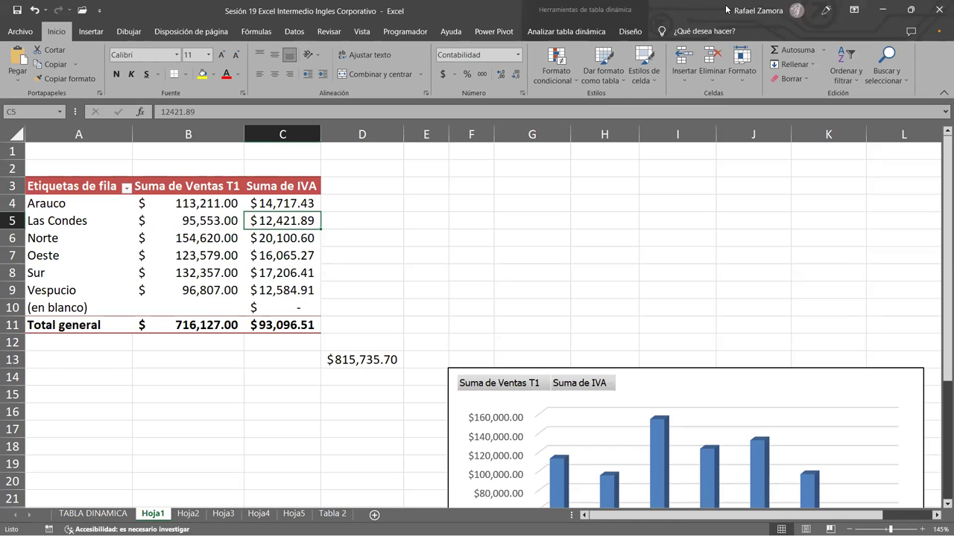
Step: Start a new calculated field named Total and clear its default formula
left_click(571, 35)
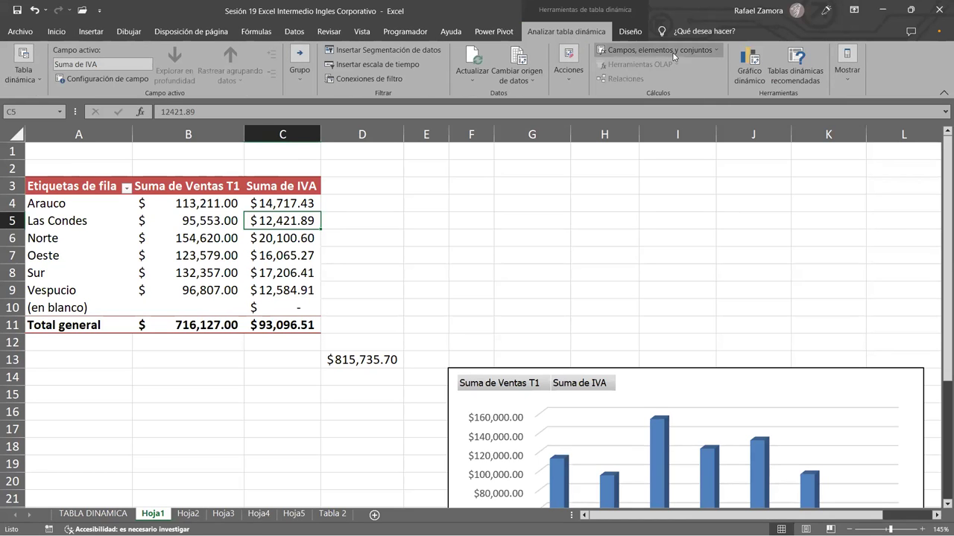
left_click(674, 52)
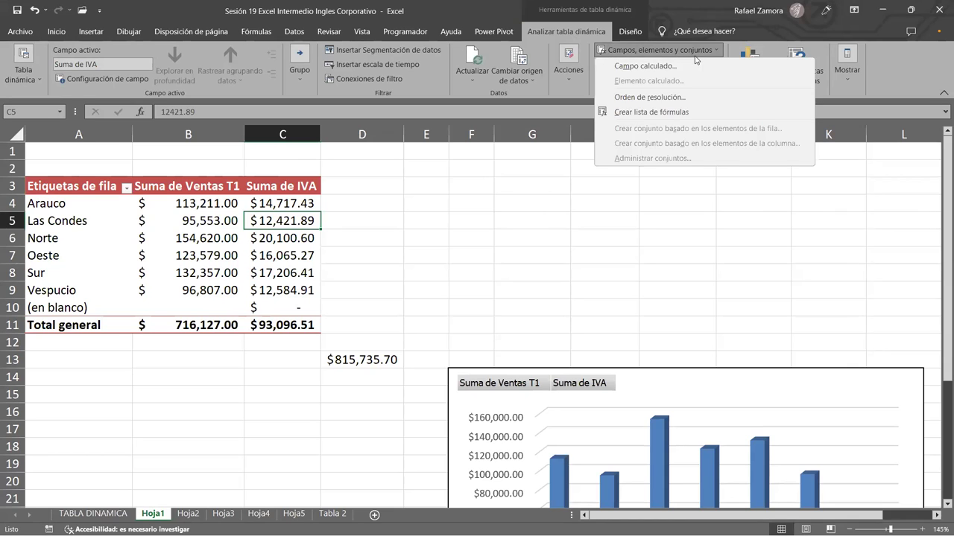
left_click(666, 66)
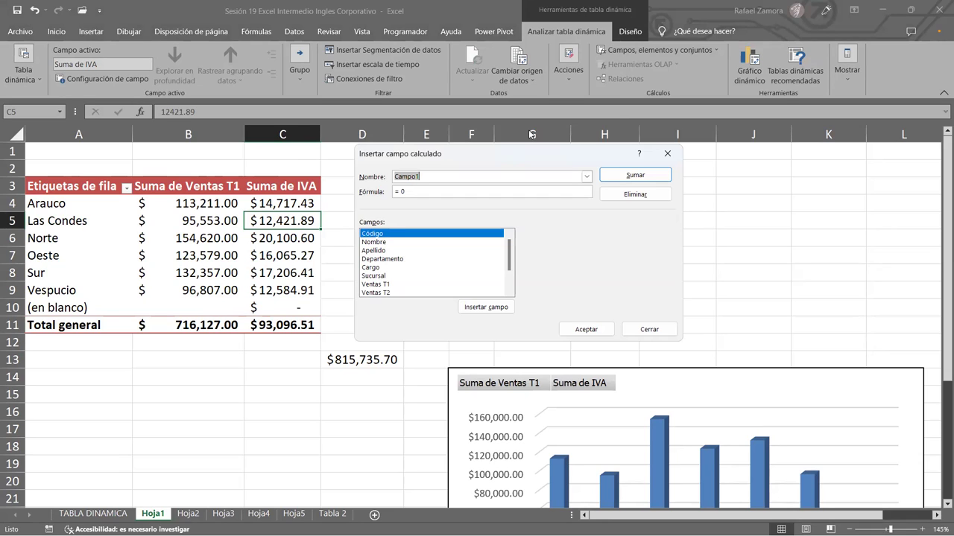
type("Total")
left_click(456, 192)
key("BackSpace")
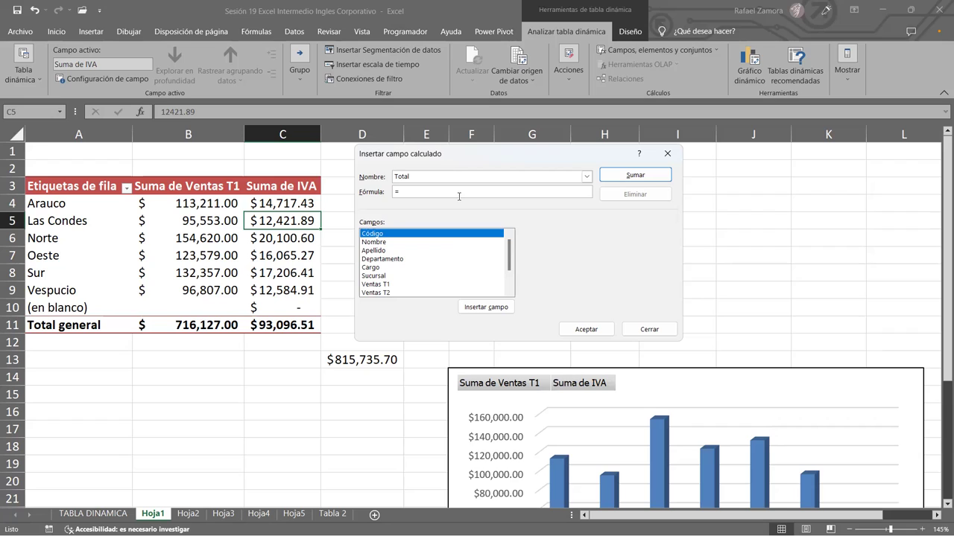
Step: Define Total as 'Ventas T1' + IVA and add it to the pivot table
left_click(376, 287)
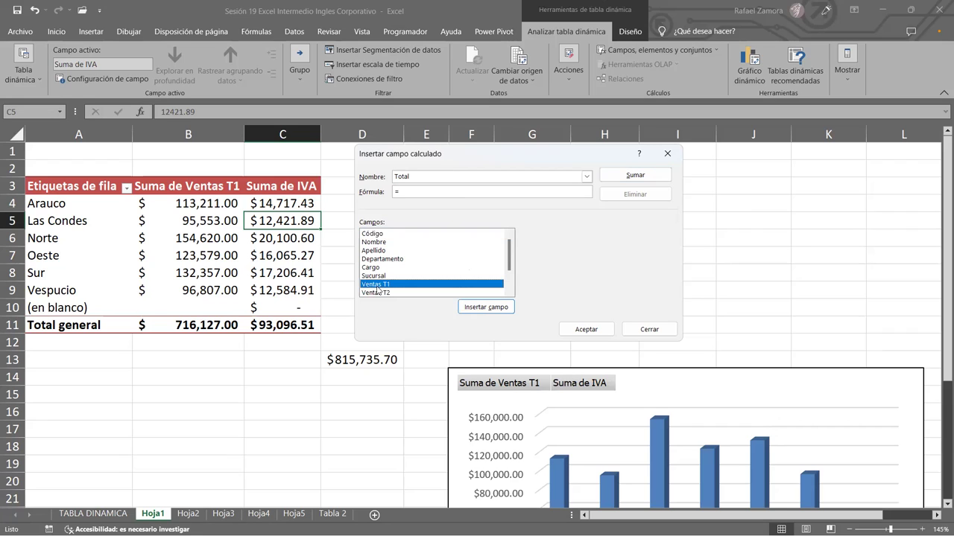
left_click(492, 312)
type("*")
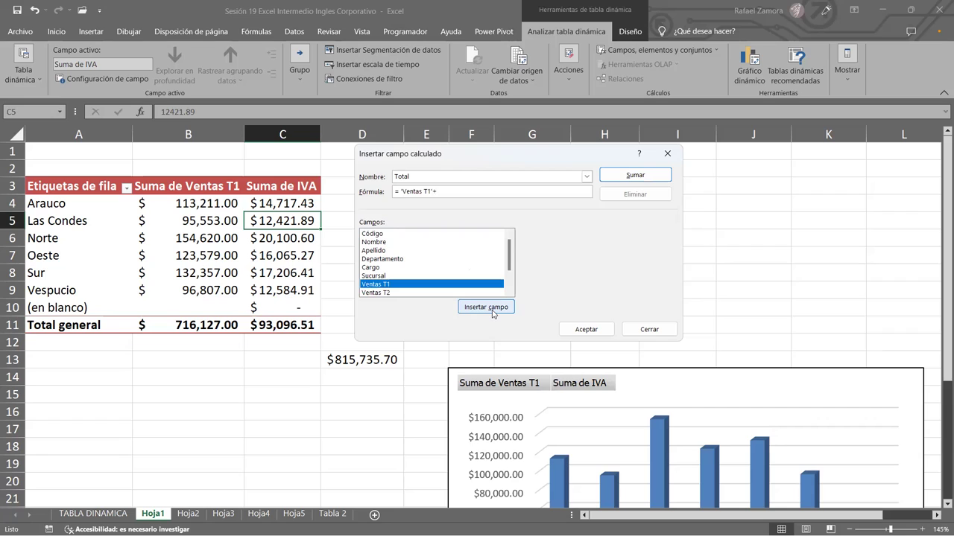
left_click_drag(511, 262, 509, 287)
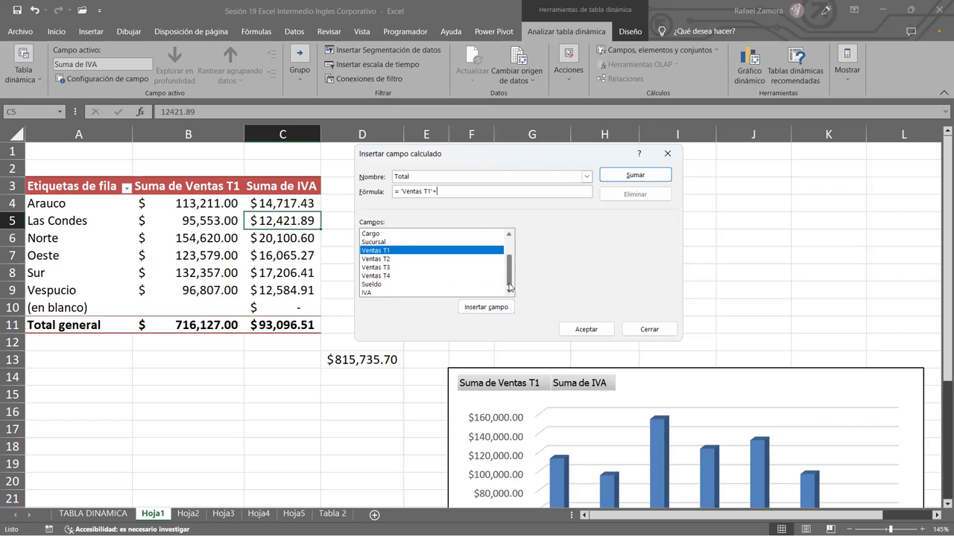
left_click(384, 293)
left_click(481, 307)
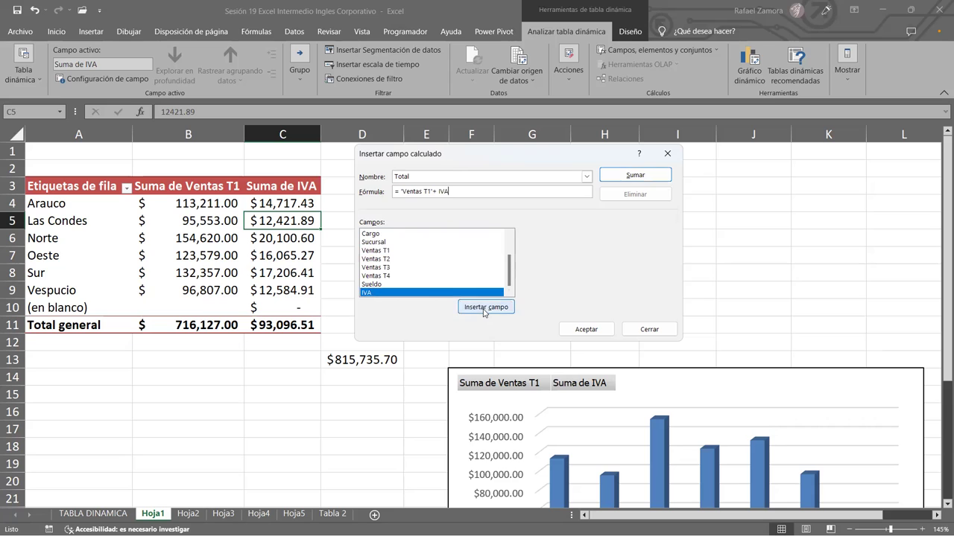
left_click(636, 176)
left_click(587, 330)
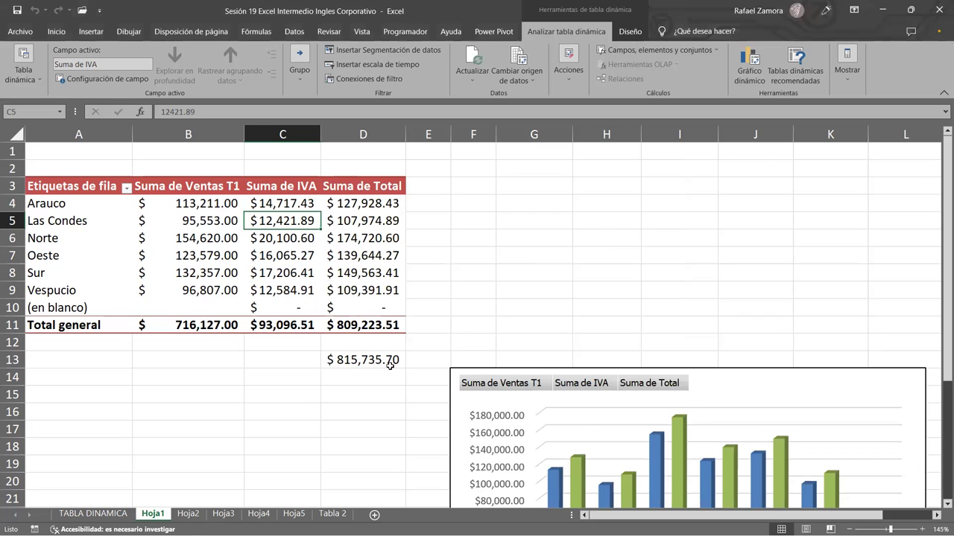
Step: Delete the $815,735.70 check value from D13, then go to the Hoja2 sheet
left_click_drag(378, 362, 378, 377)
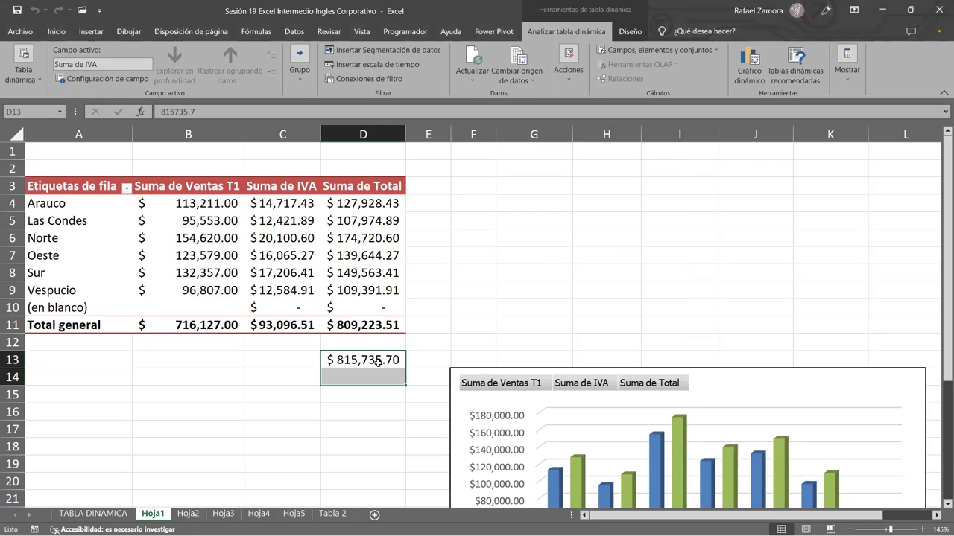
left_click(378, 362)
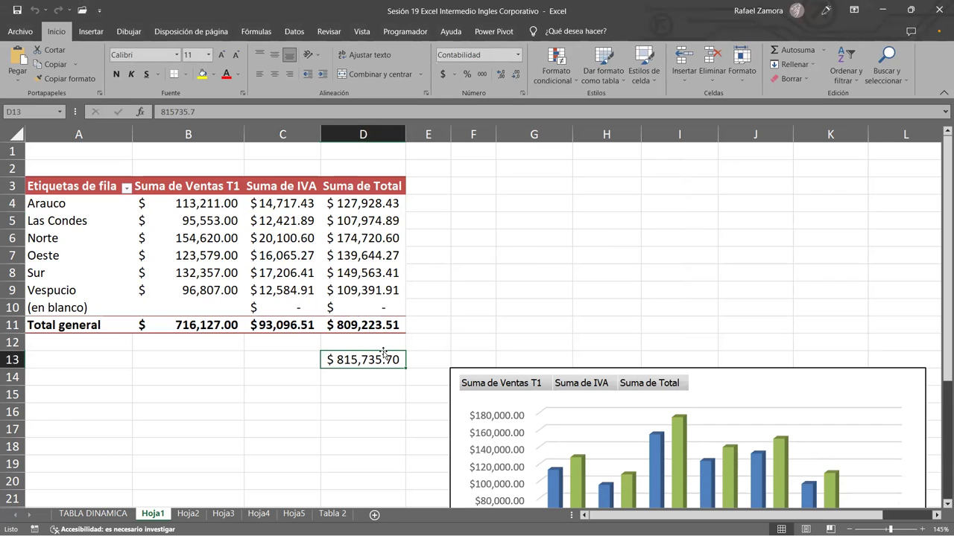
key("Delete")
left_click(441, 321)
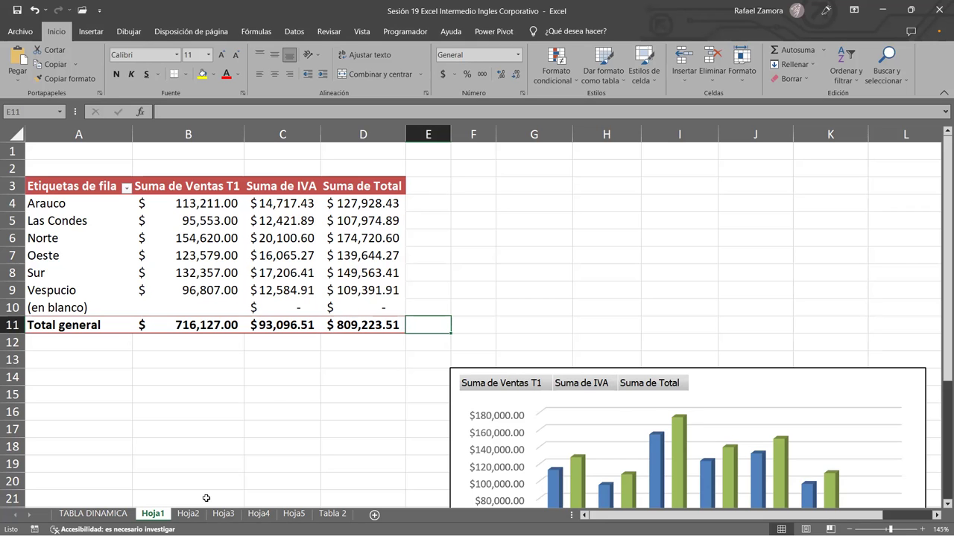
left_click(186, 514)
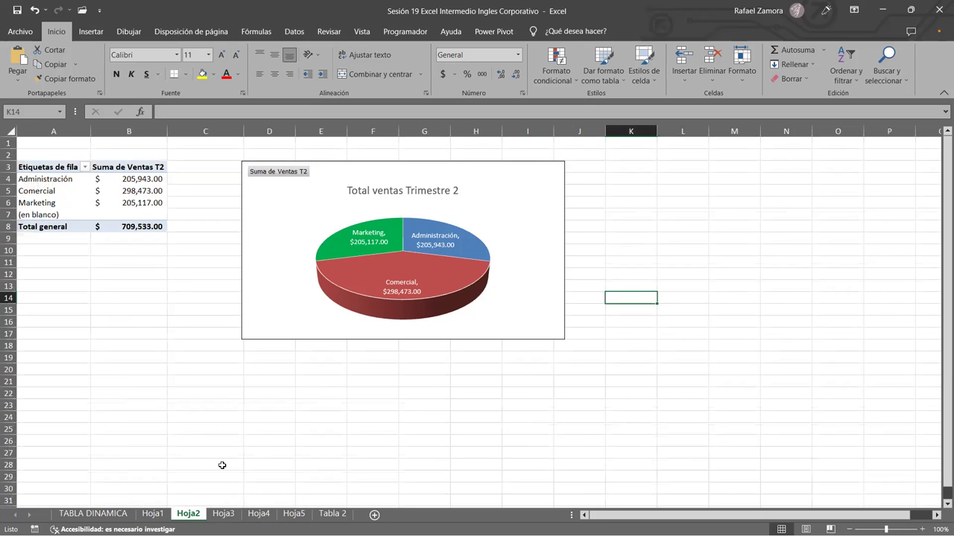
Step: Apply a purple Medio pivot table style to the Ventas T2 pivot table
scroll(222, 466, "up", 3)
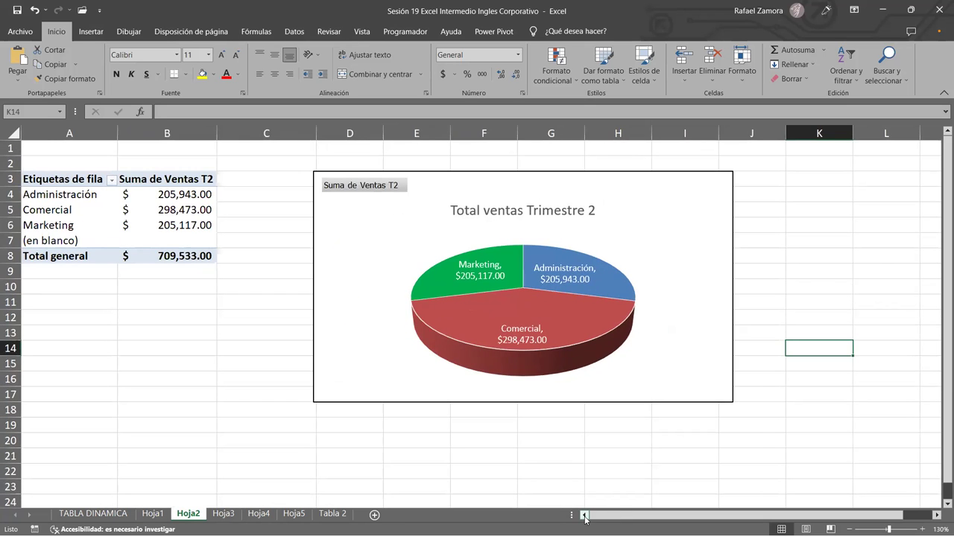
left_click(164, 193)
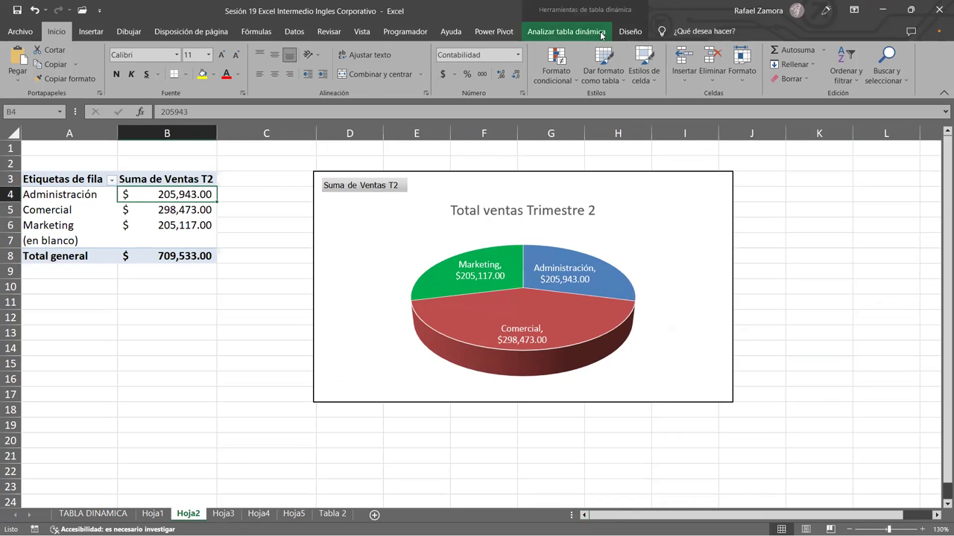
left_click(630, 30)
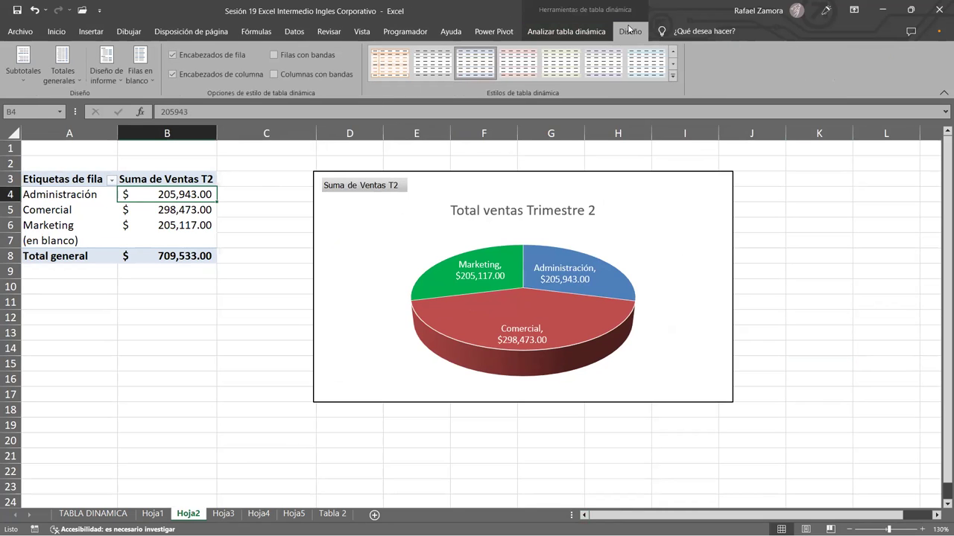
left_click(672, 78)
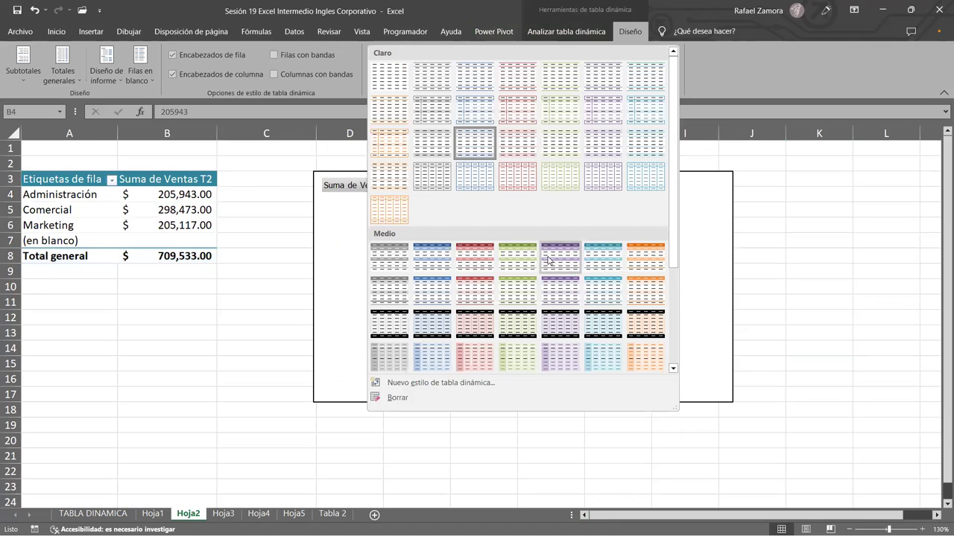
left_click(545, 258)
left_click(212, 316)
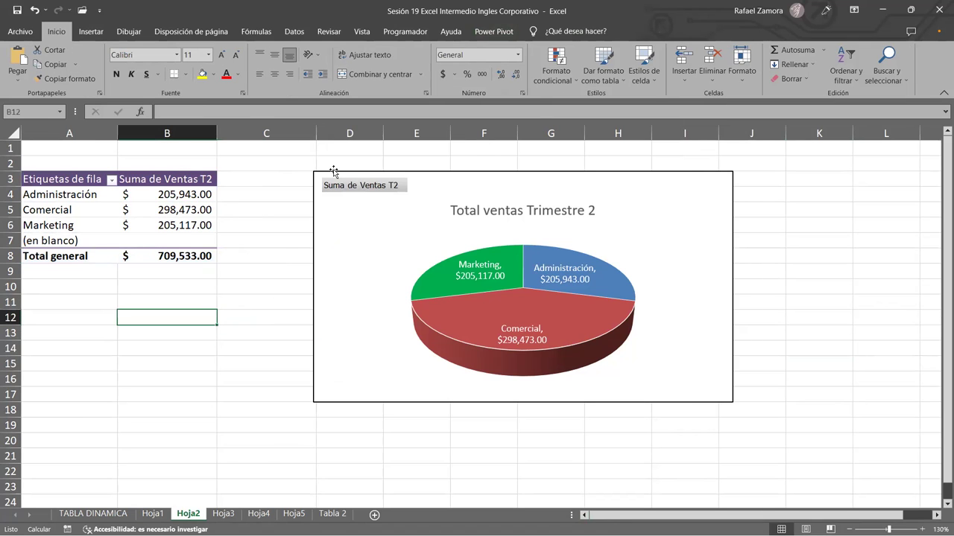
Step: Drag the Total ventas Trimestre 2 pie chart to sit just right of the pivot table
left_click_drag(333, 171, 404, 170)
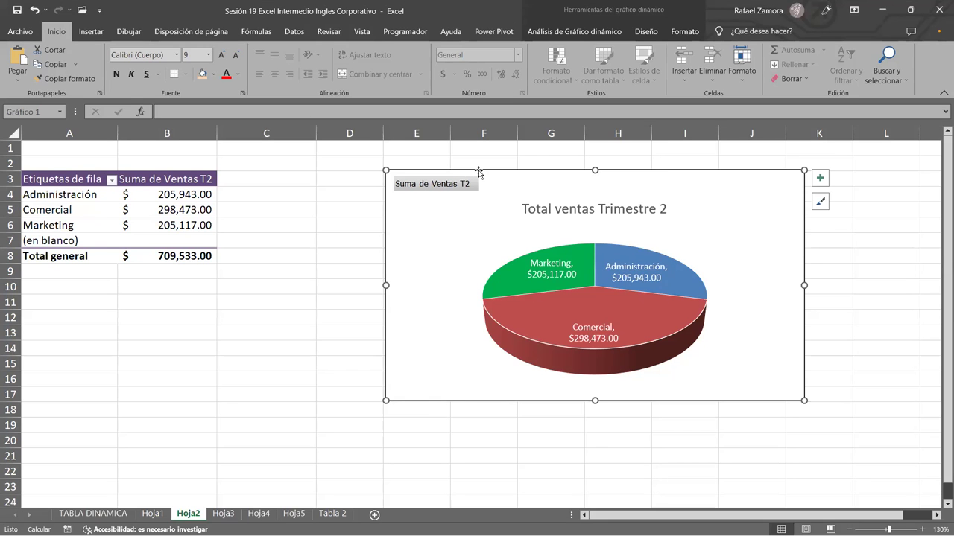
mouse_move(449, 178)
left_mouse_down()
mouse_move(437, 153)
mouse_move(418, 169)
left_mouse_up()
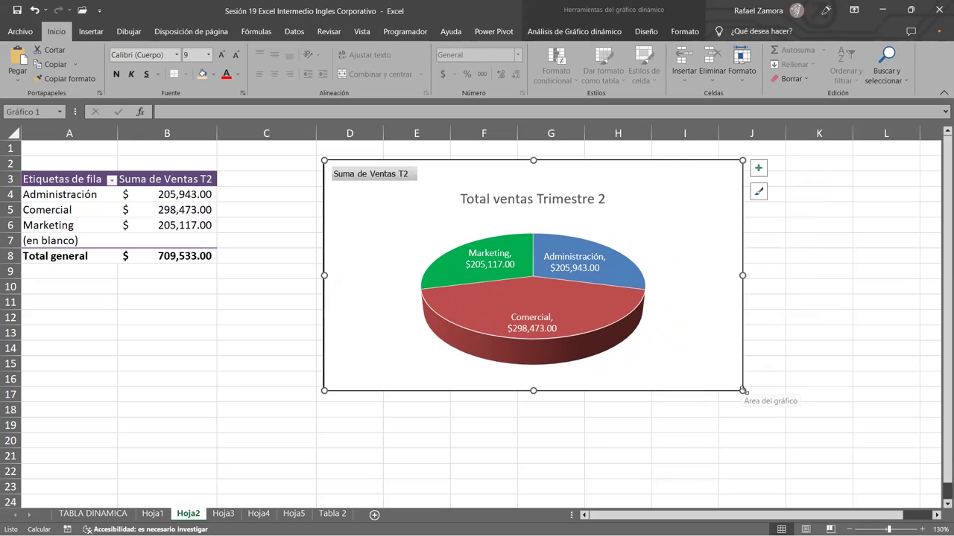
left_click_drag(524, 160, 585, 157)
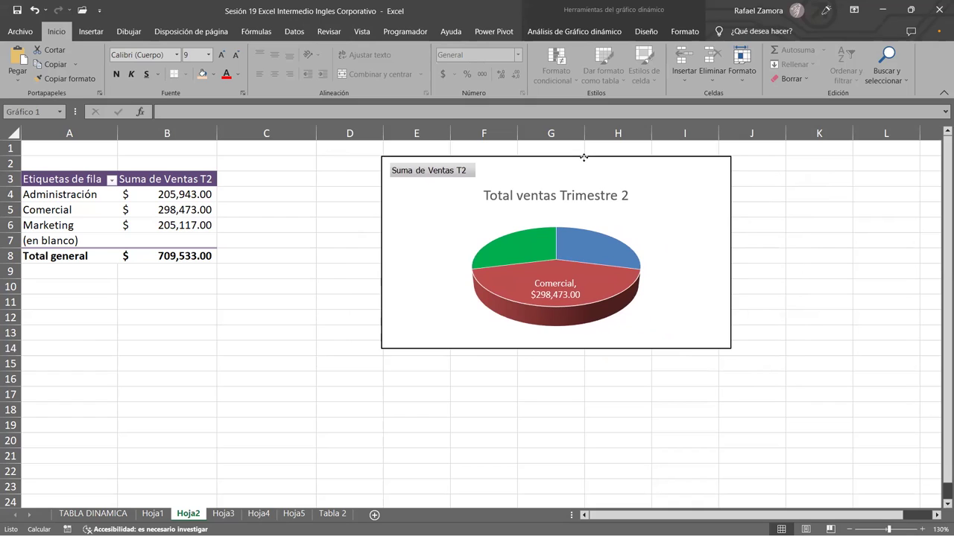
left_click_drag(585, 157, 588, 158)
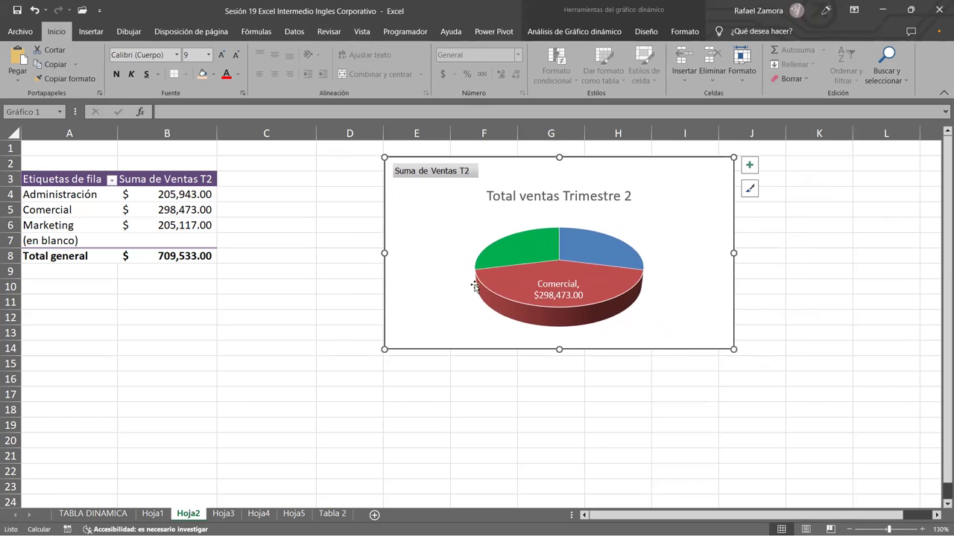
left_click(306, 314)
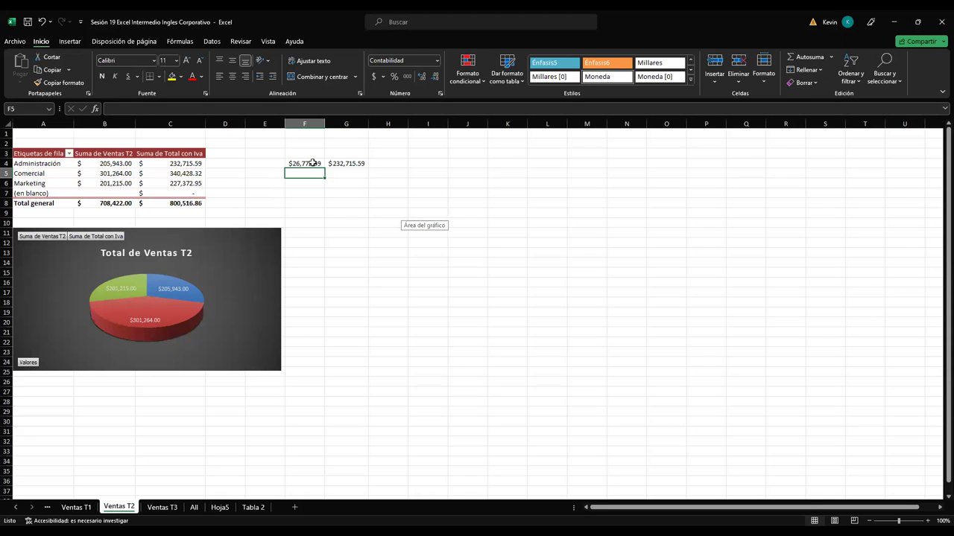
Step: Inspect the existing GETPIVOTDATA formula in F4
left_click(336, 218)
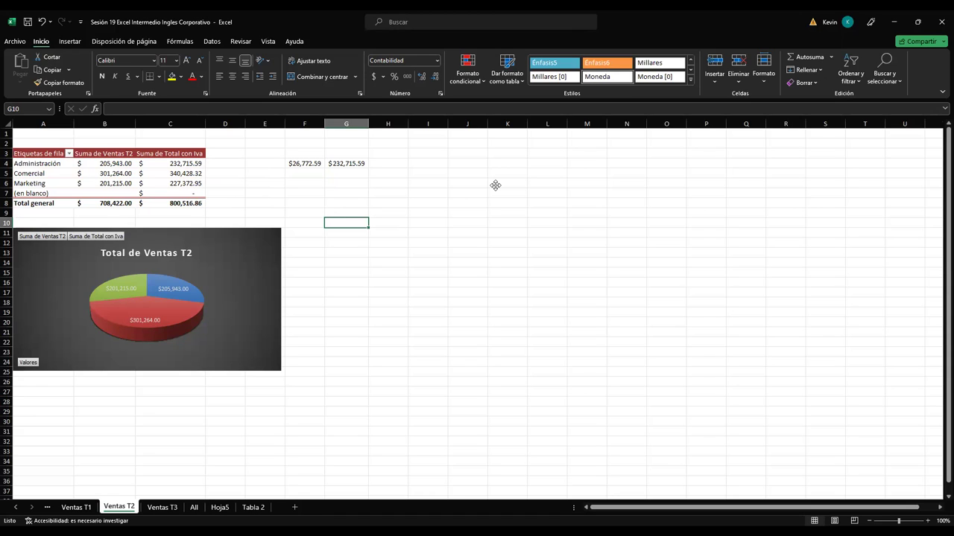
left_click(306, 163)
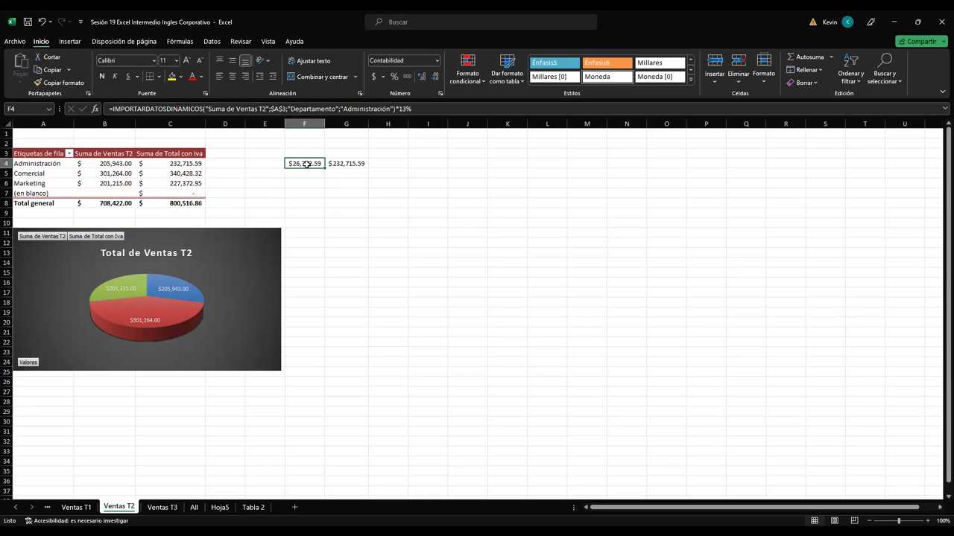
double_click(306, 164)
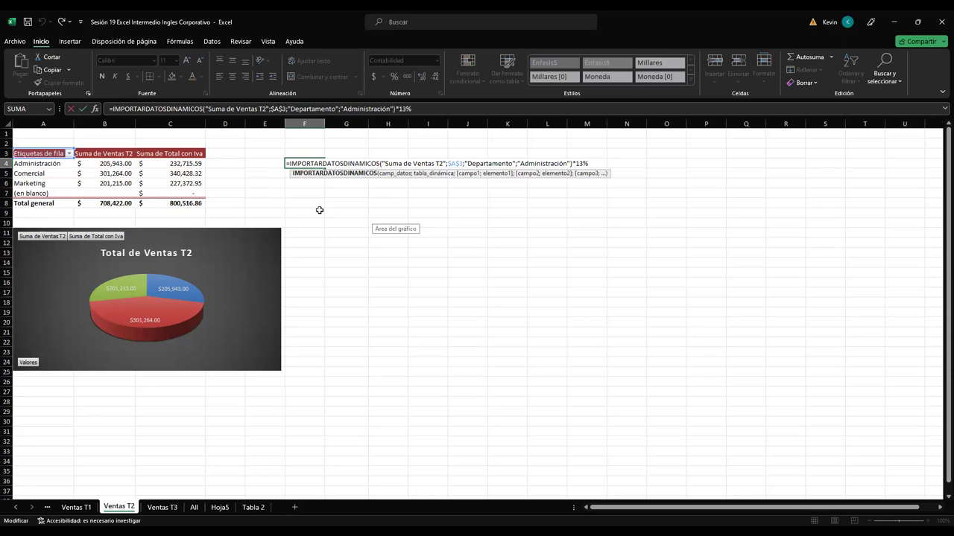
key("Escape")
Step: Rewrite F4 as GETPIVOTDATA of Administración's T2 sales (B4) times 13%, giving $26,772.59
double_click(298, 163)
double_click(296, 163)
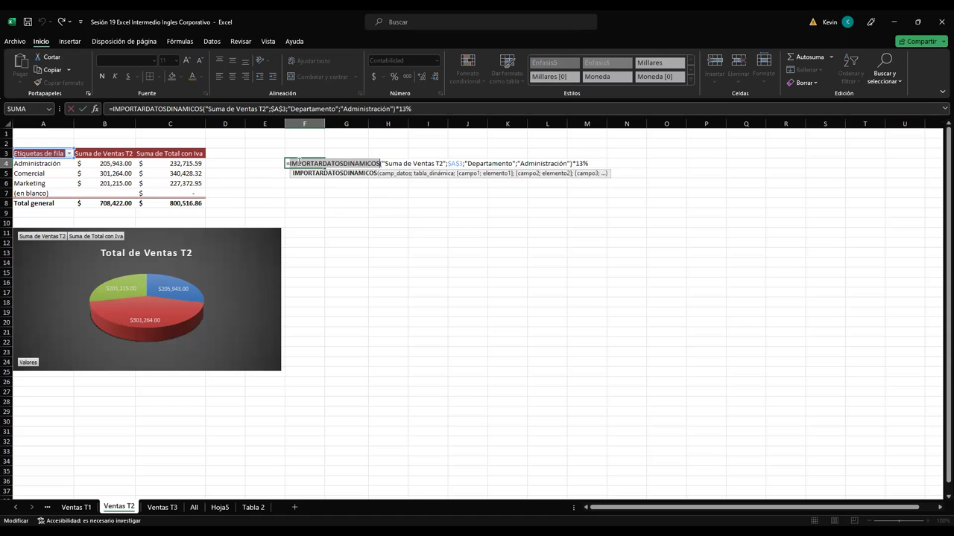
key("BackSpace")
key("BackSpace")
key("ctrl+Delete")
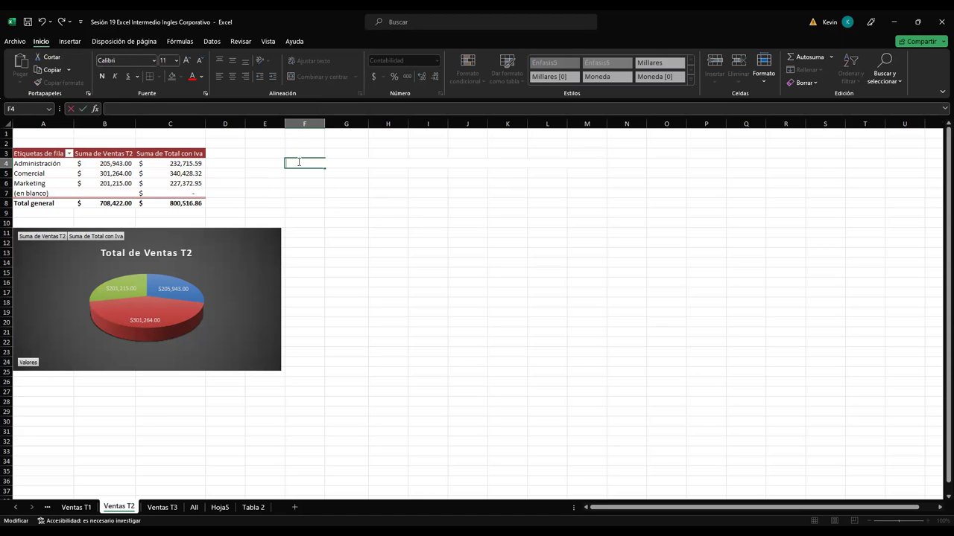
type("=")
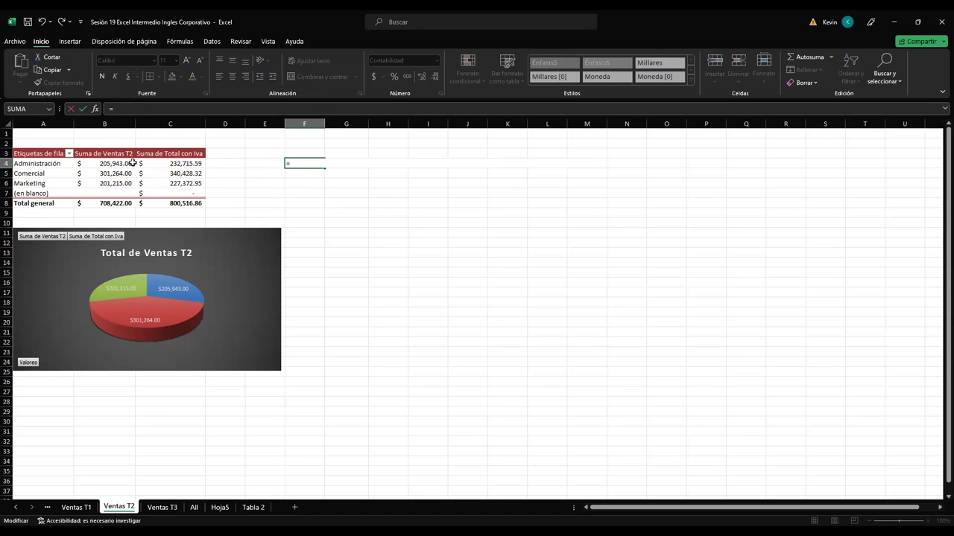
left_click(117, 161)
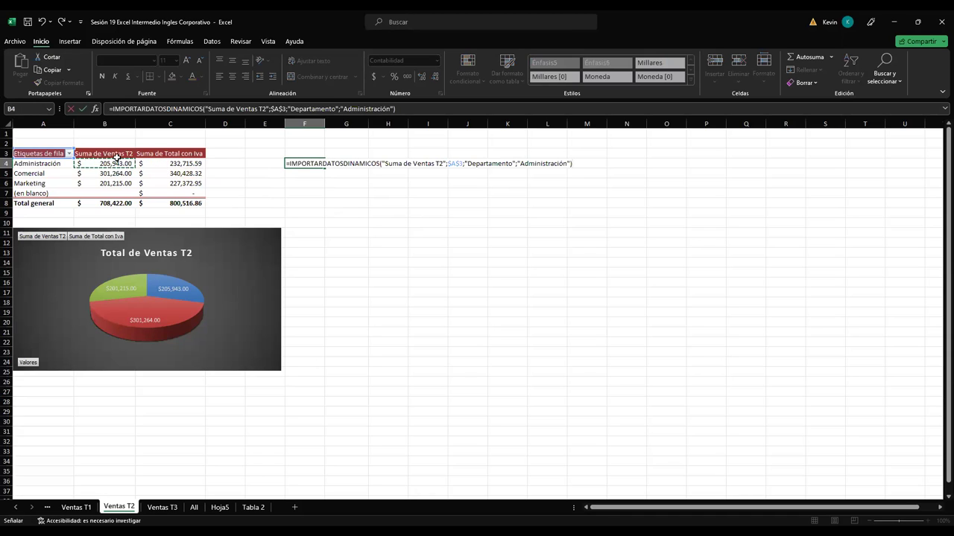
type("*13")
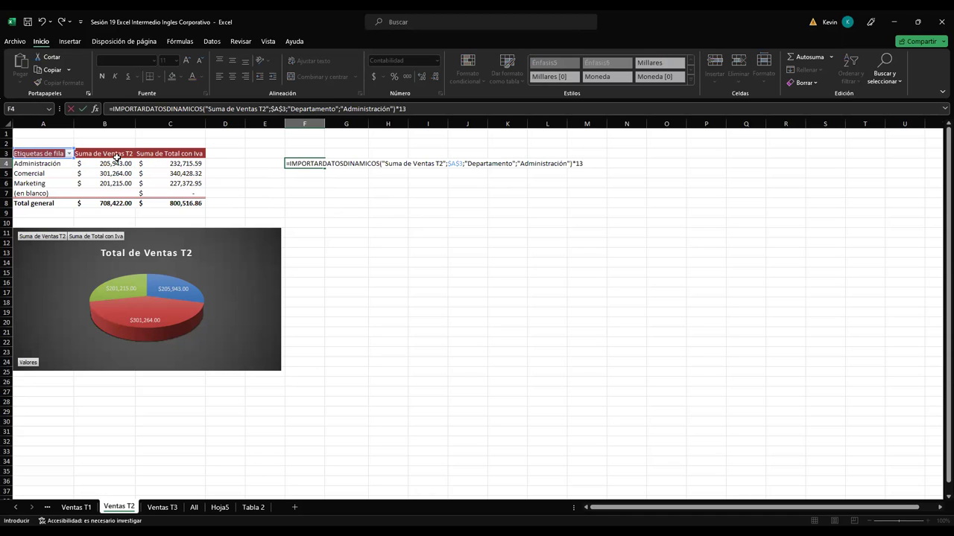
key("Return")
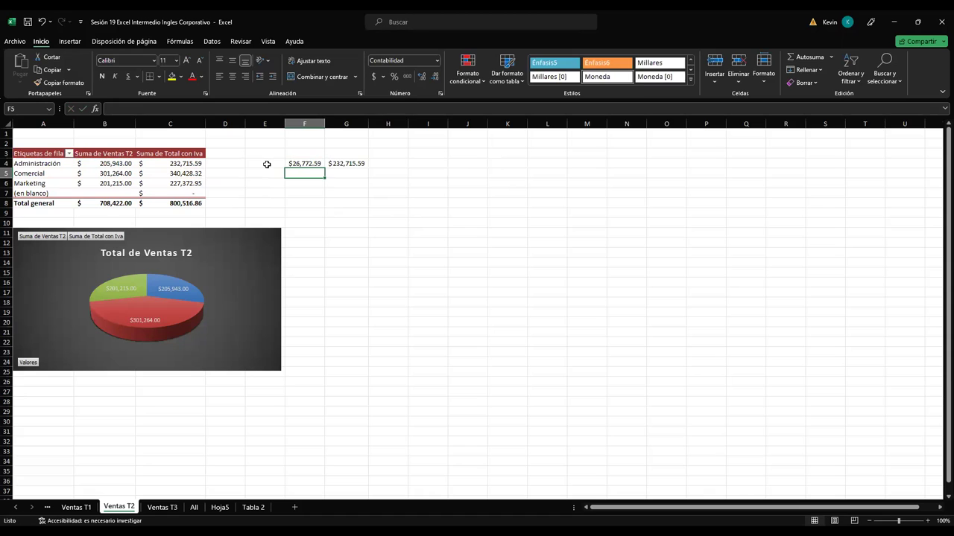
Step: Compare F4 and G4 with the pivot's B4 sales and C4 total of 232,715.59
left_click(304, 163)
left_click(339, 163)
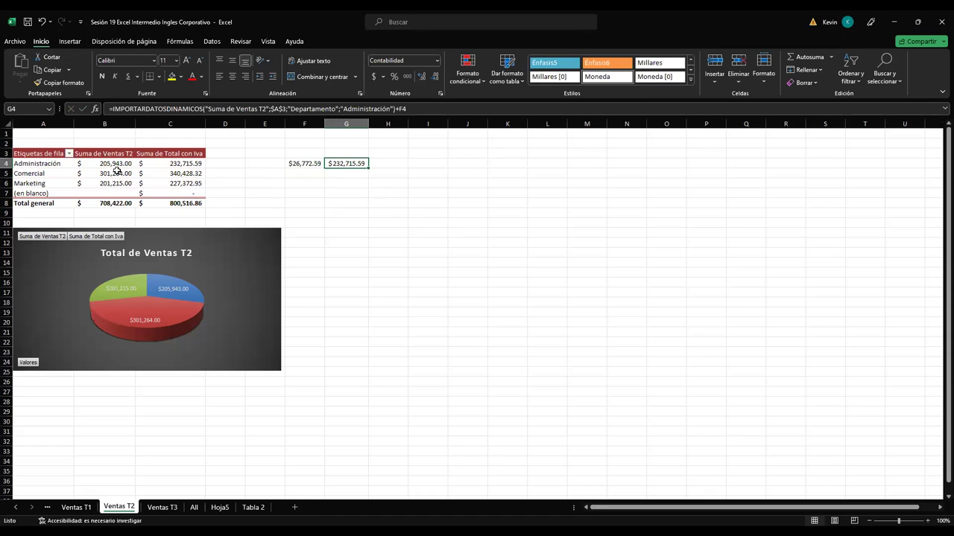
left_click(177, 163)
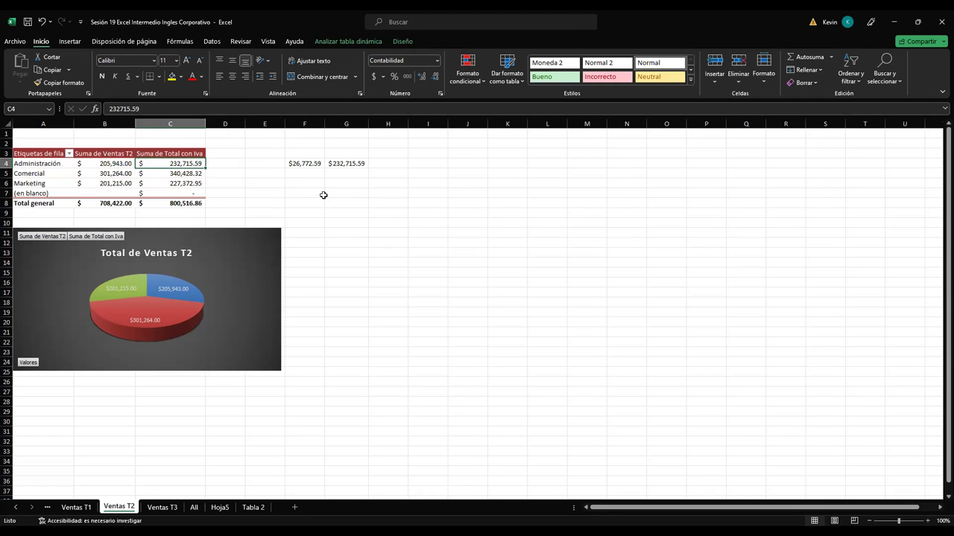
left_click(313, 164)
left_click(351, 168)
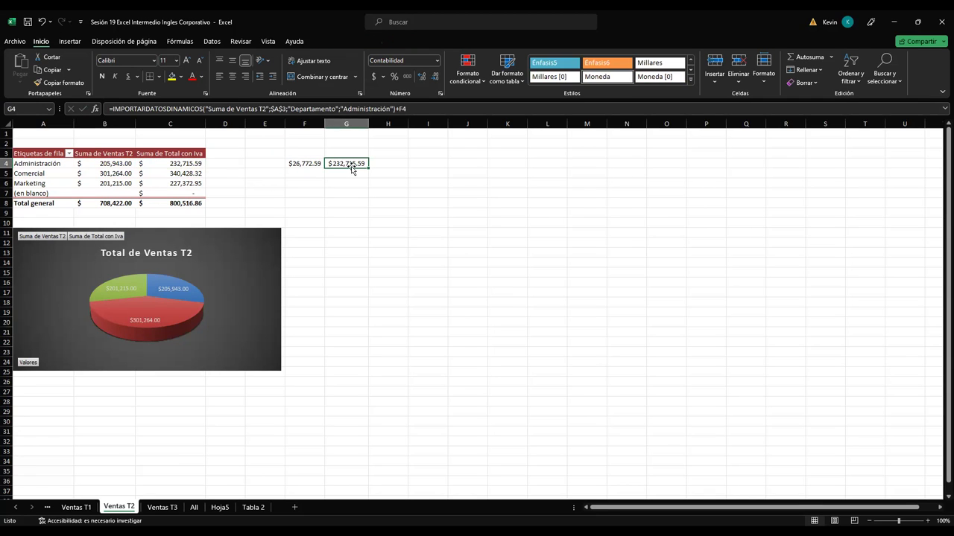
left_click(193, 164)
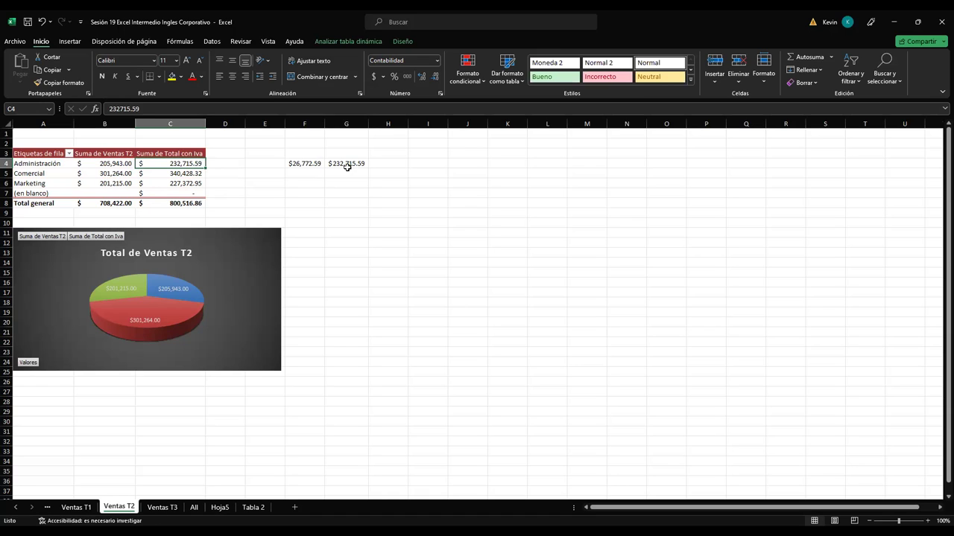
left_click(305, 165)
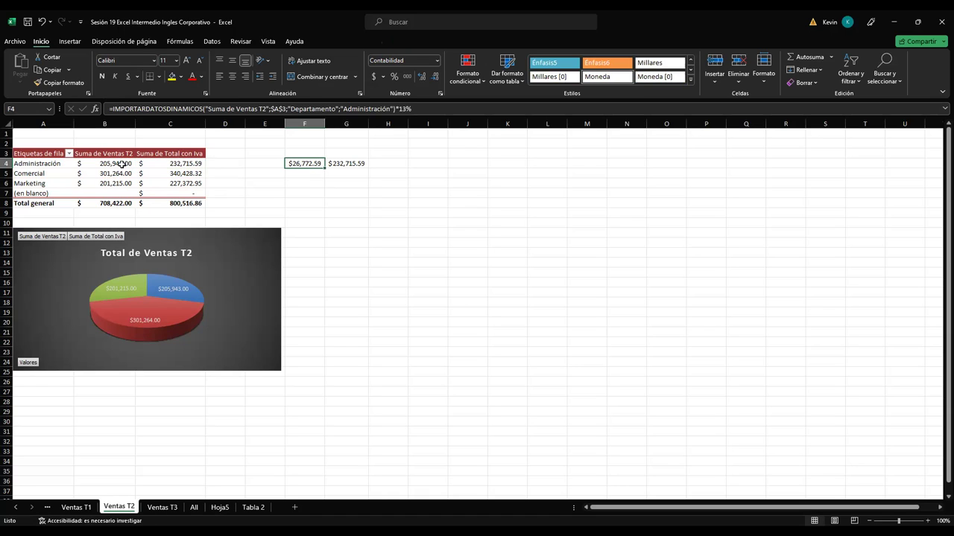
left_click(122, 165)
left_click(355, 165)
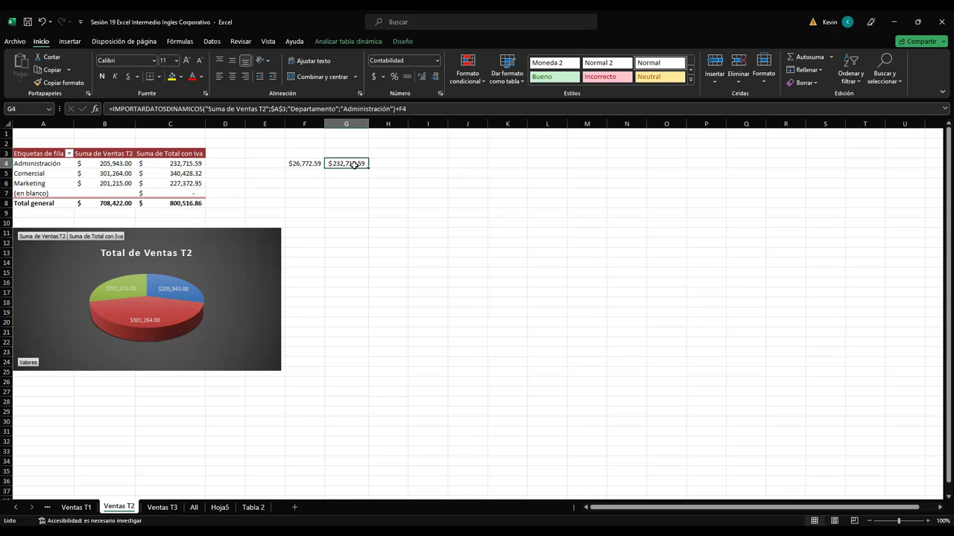
left_click(108, 165)
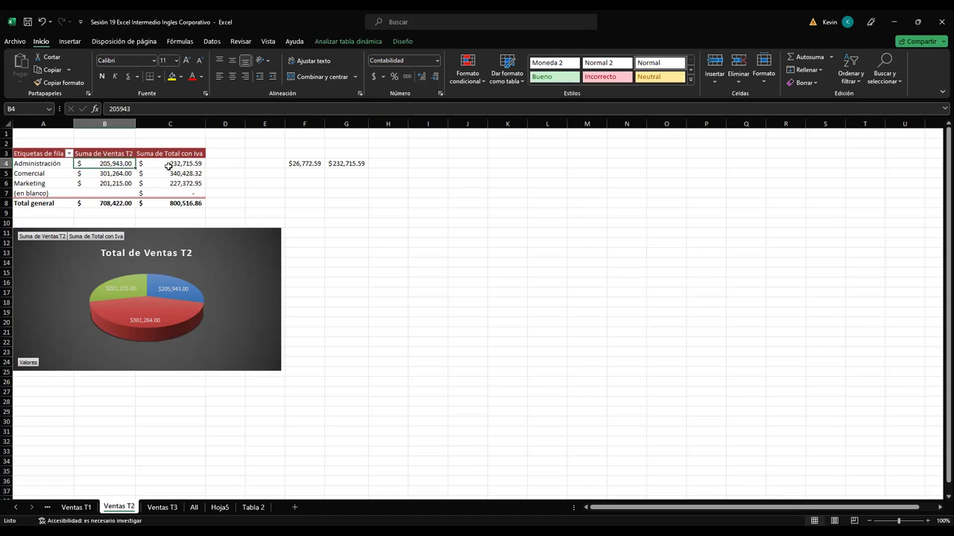
left_click(181, 165)
left_click(300, 166)
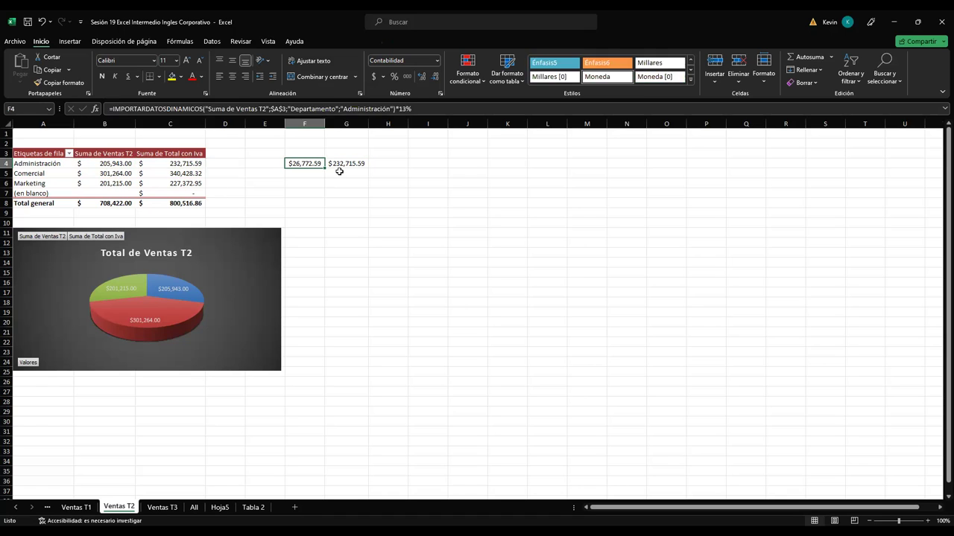
left_click(195, 167)
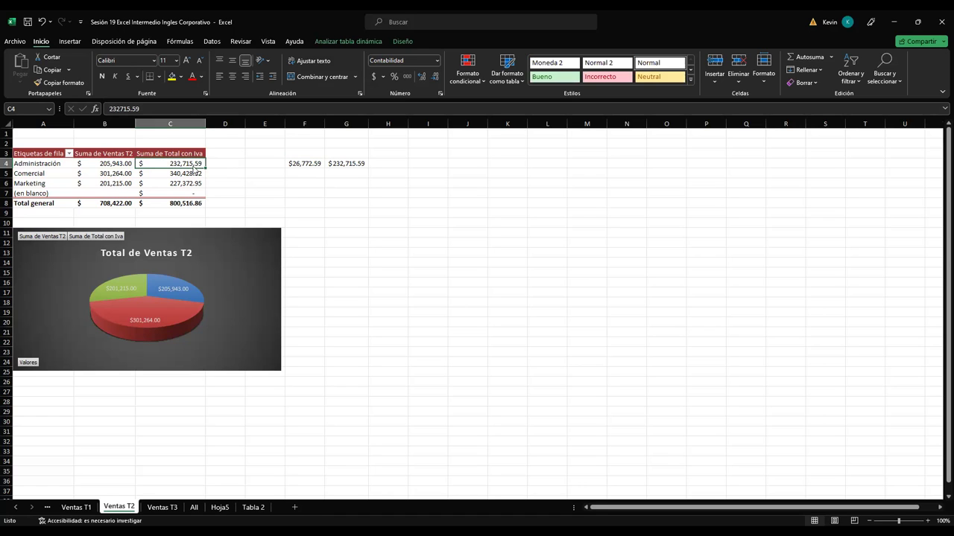
left_click(920, 20)
left_click(374, 45)
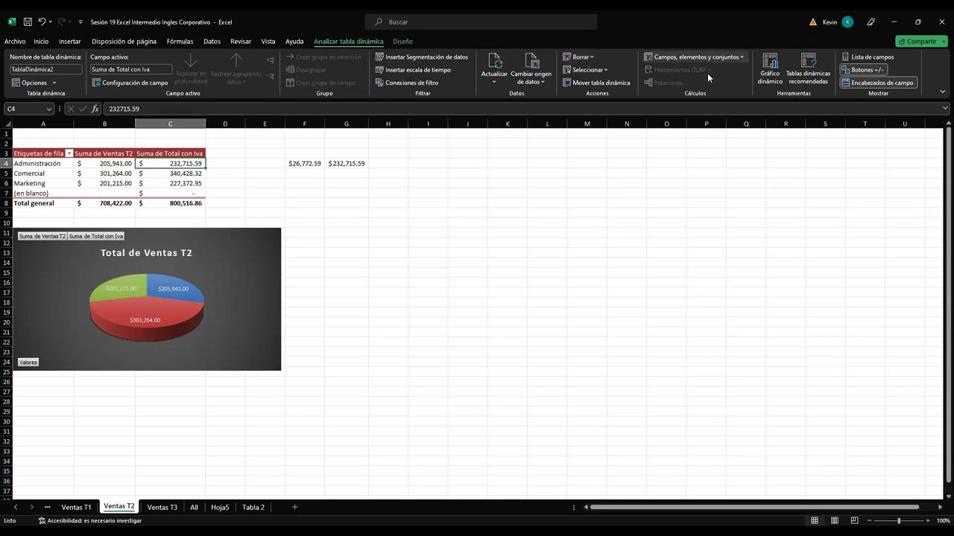
Step: Load the existing Total con Iva calculated field, defined as 'Ventas T2' + 'Ventas T2'*13%
left_click(695, 56)
left_click(705, 73)
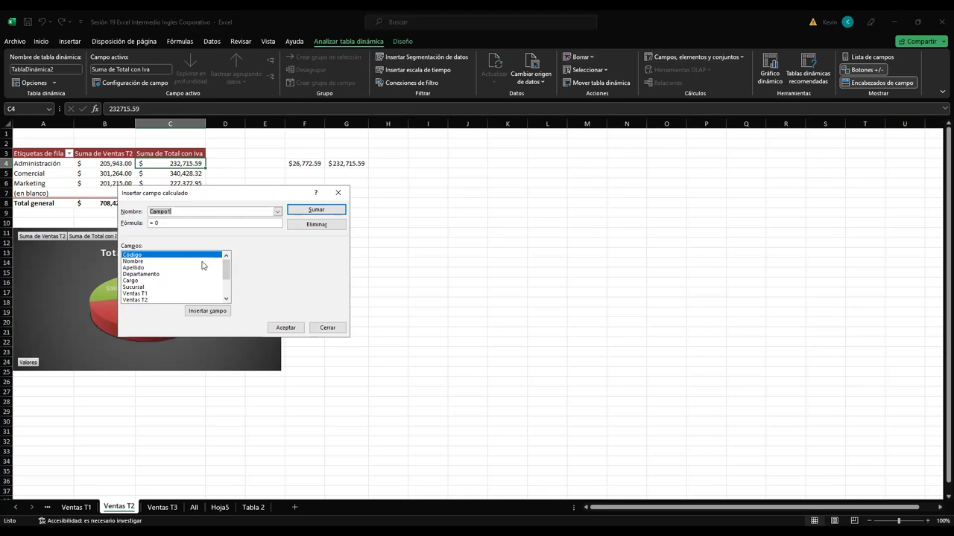
scroll(175, 294, "down", 2)
left_click(151, 300)
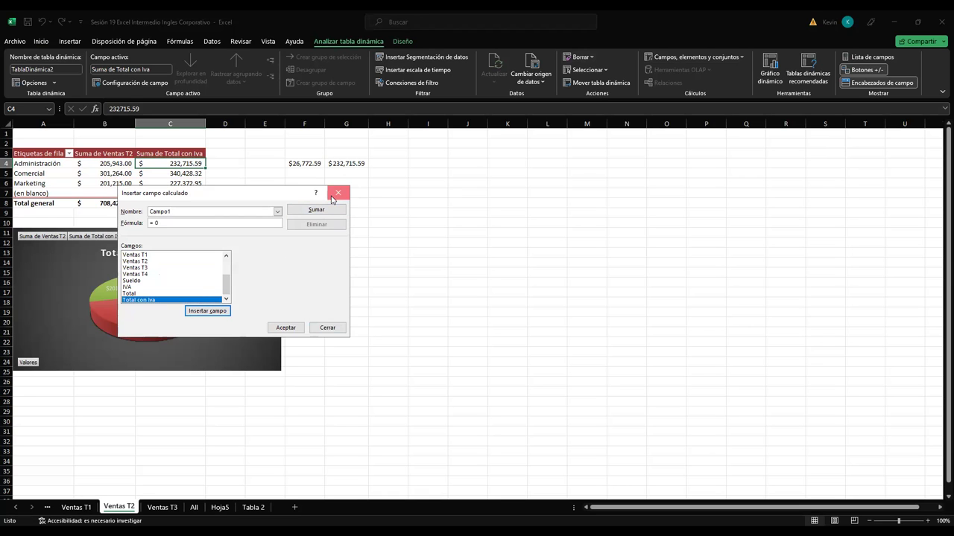
key("Escape")
left_click_drag(186, 173, 190, 166)
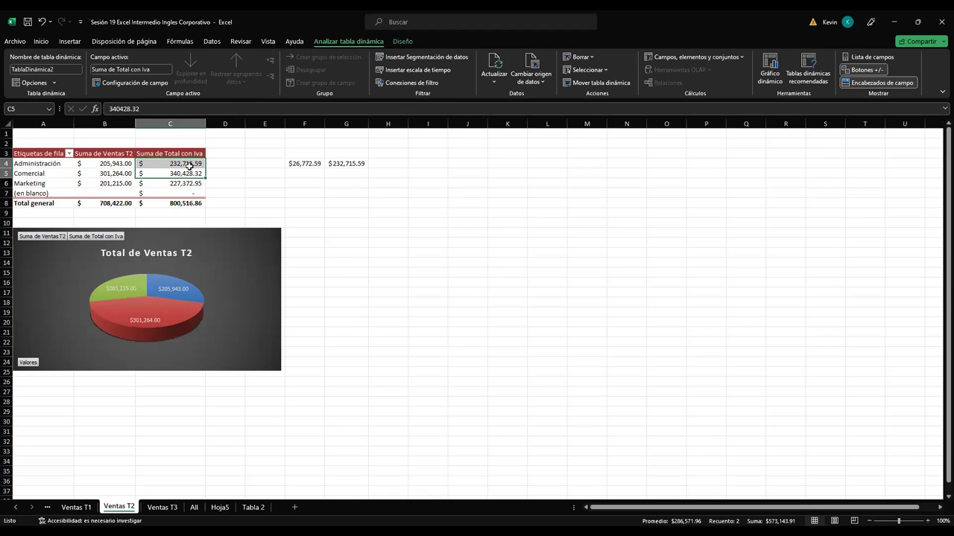
left_click(190, 163)
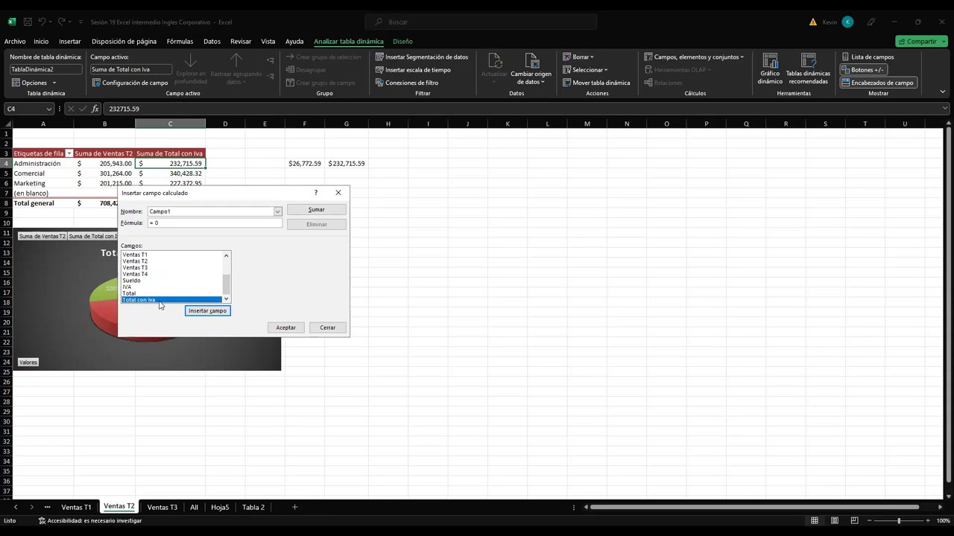
double_click(155, 300)
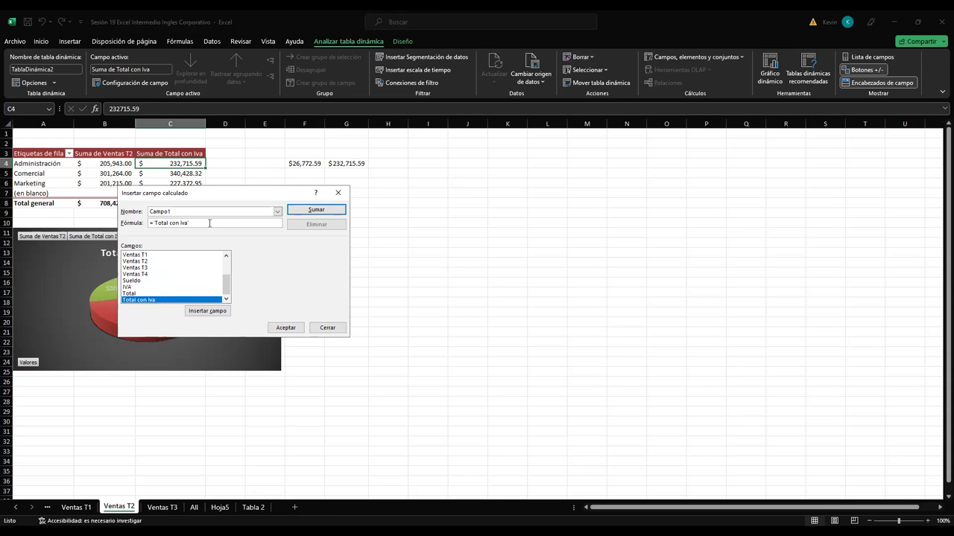
left_click(155, 300)
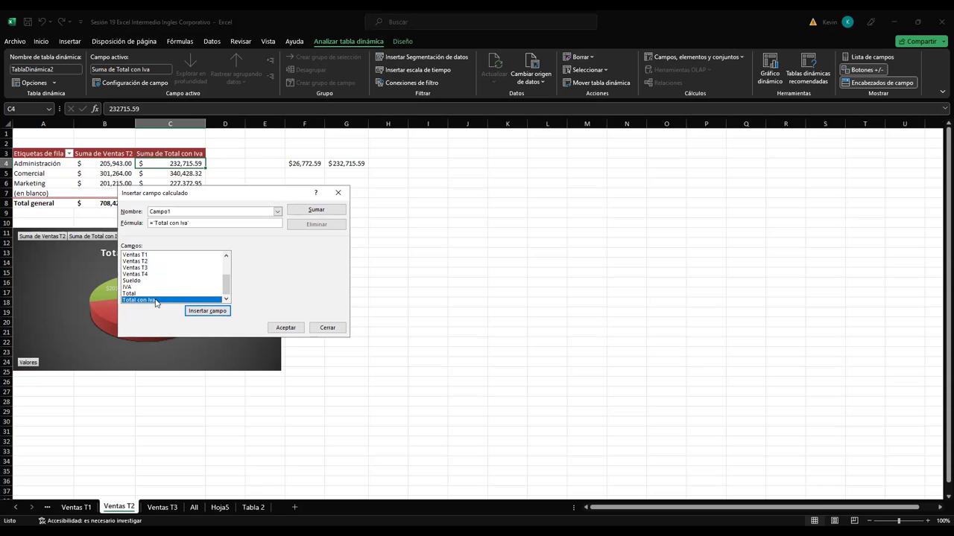
left_click(277, 213)
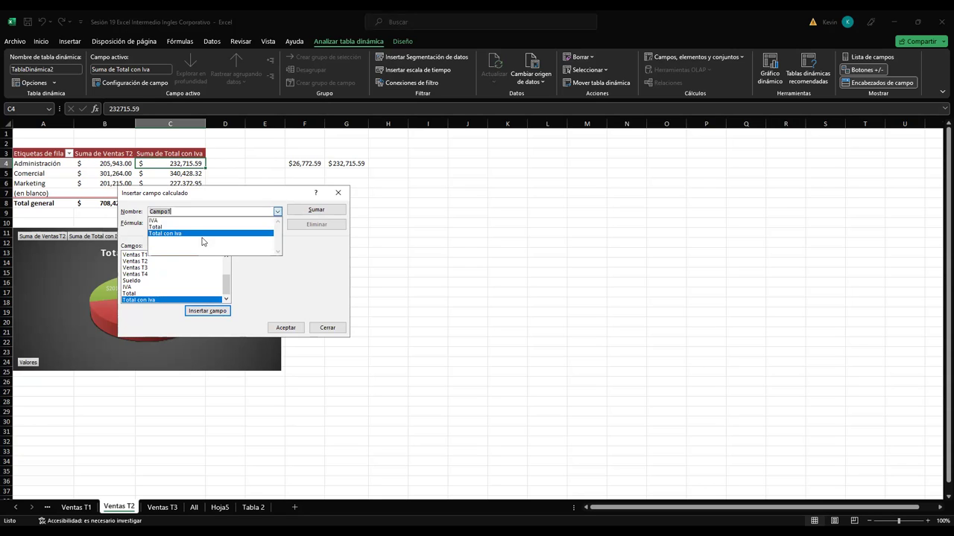
key("Return")
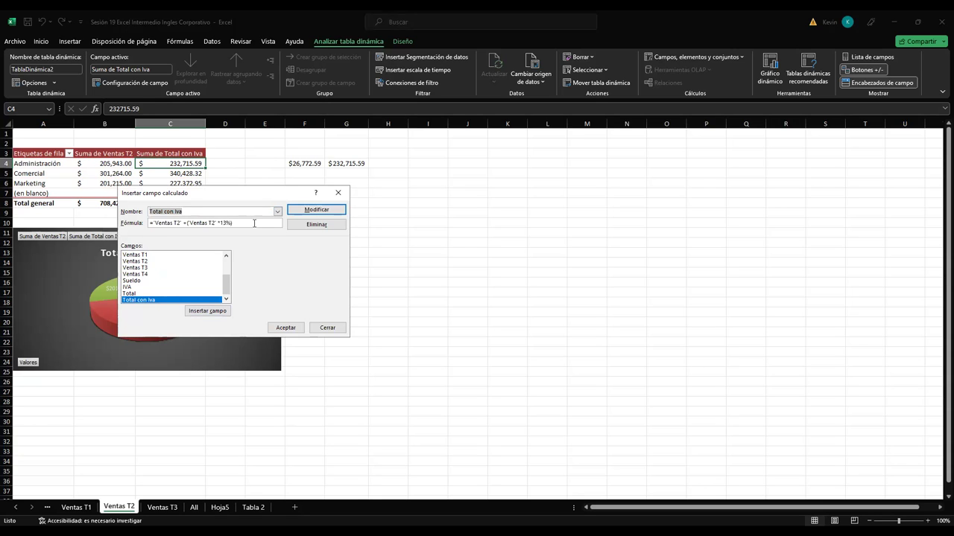